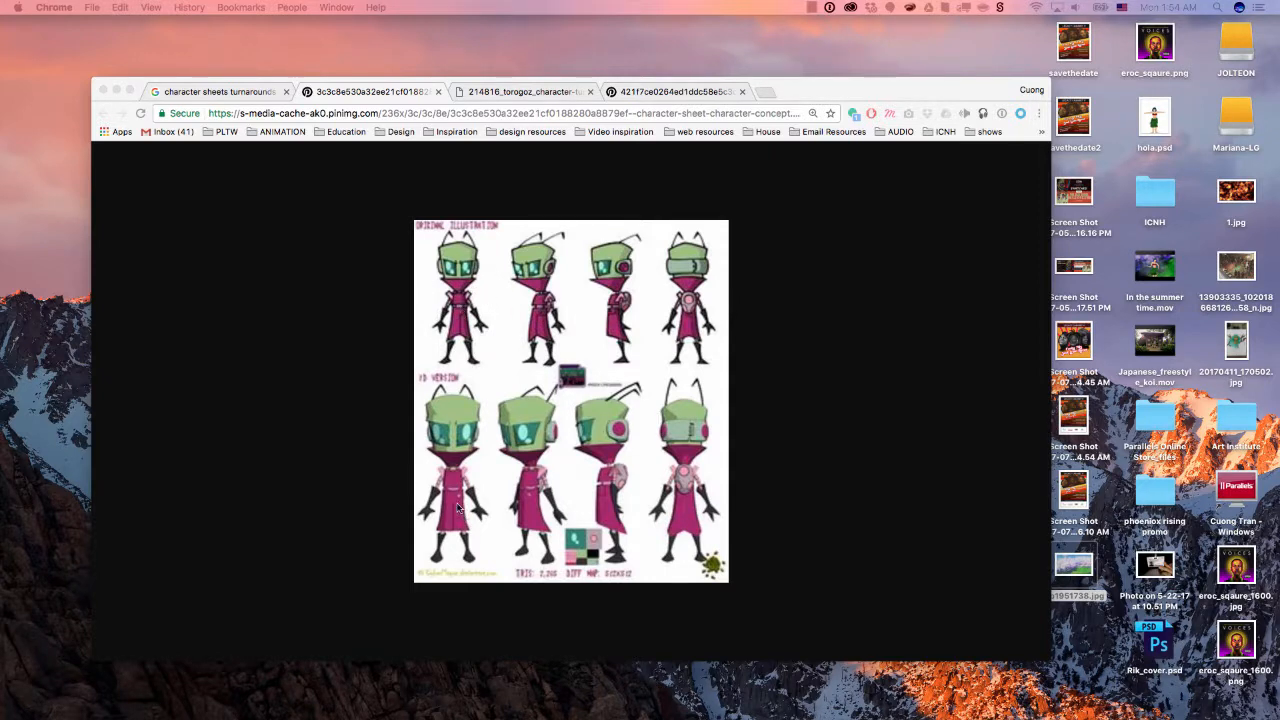
Examine the open reference images of the blue-hoodie character turnaround and the red-haired character turnaround.
click(527, 94)
click(527, 92)
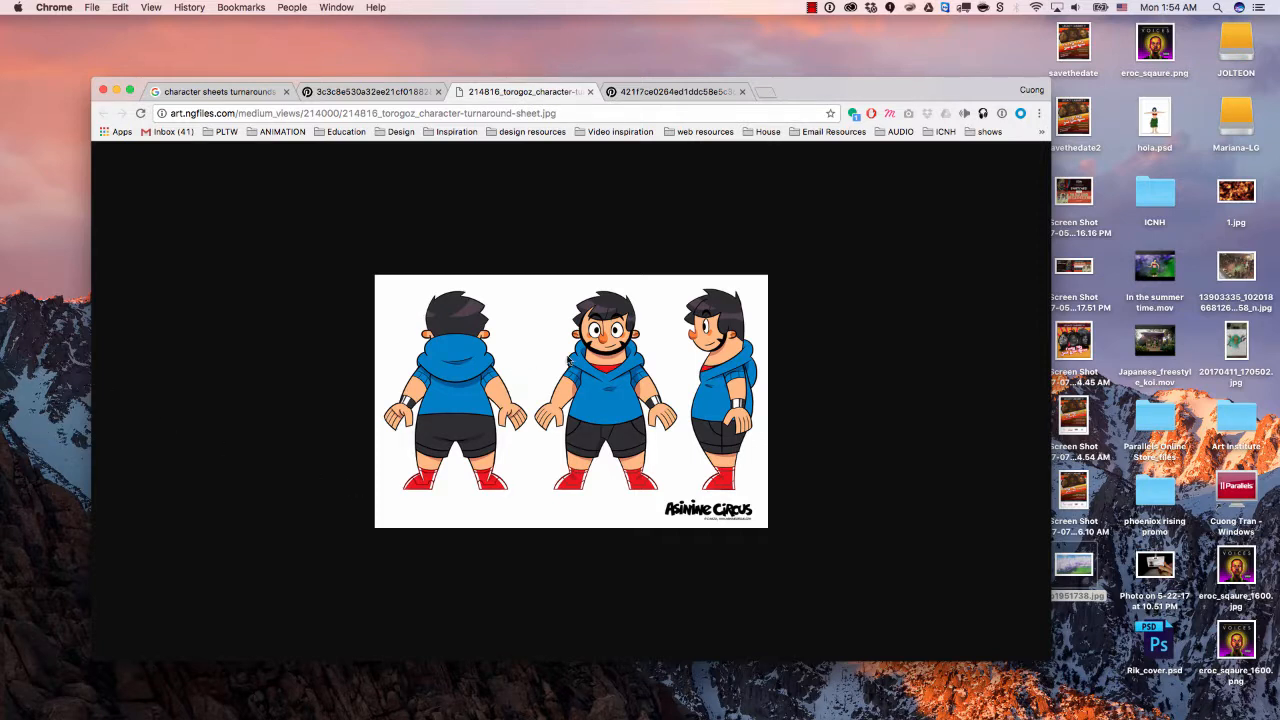
click(668, 91)
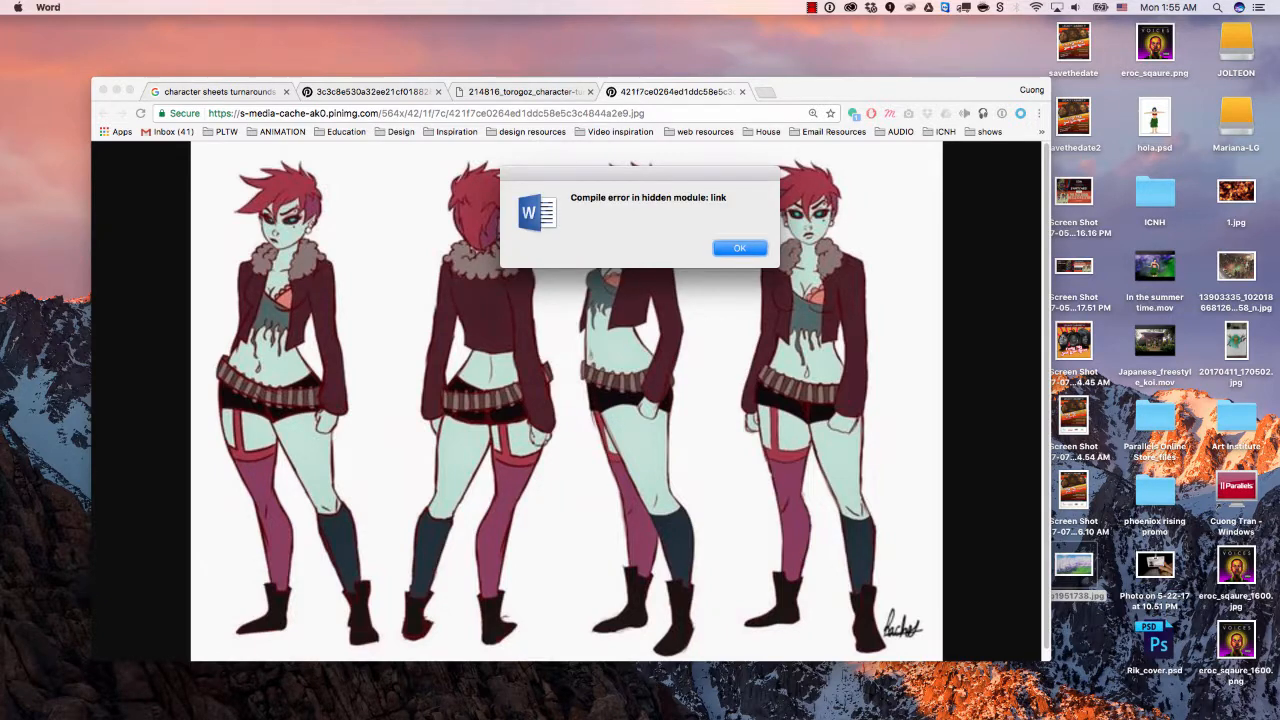
Create a blank Word document, dismissing the error and update dialogs, and show it in full screen.
click(739, 249)
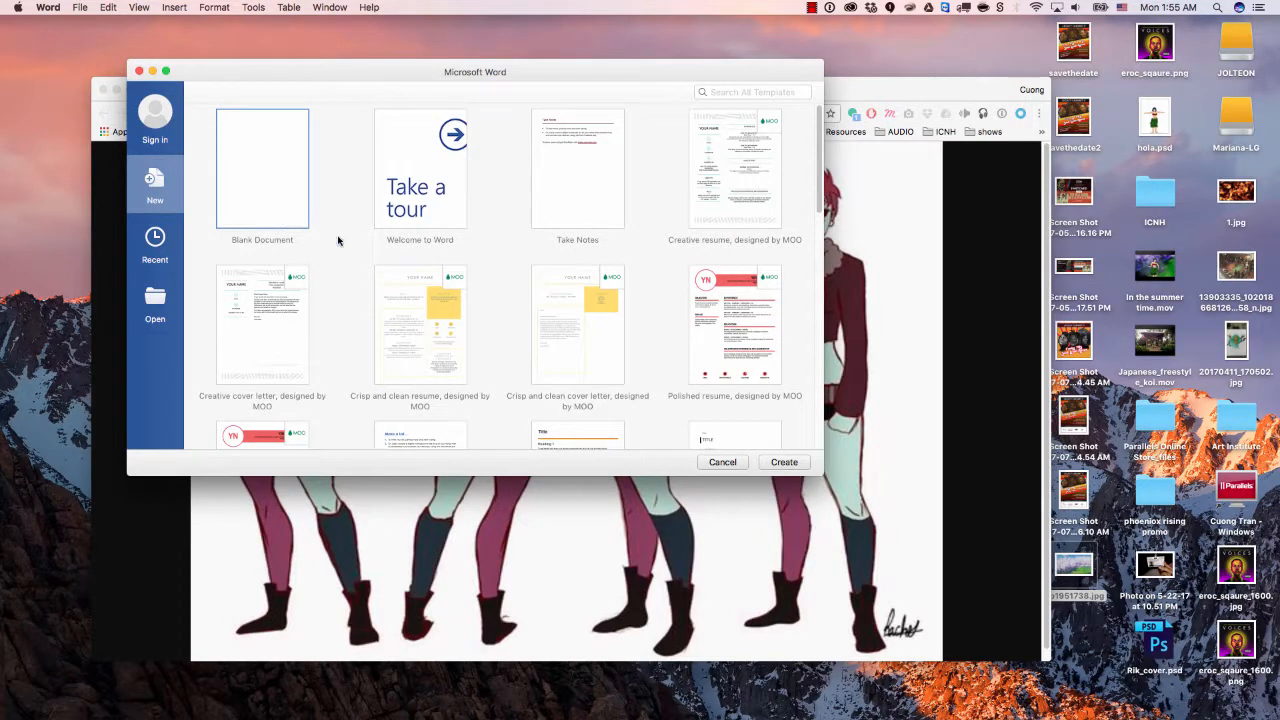
click(784, 462)
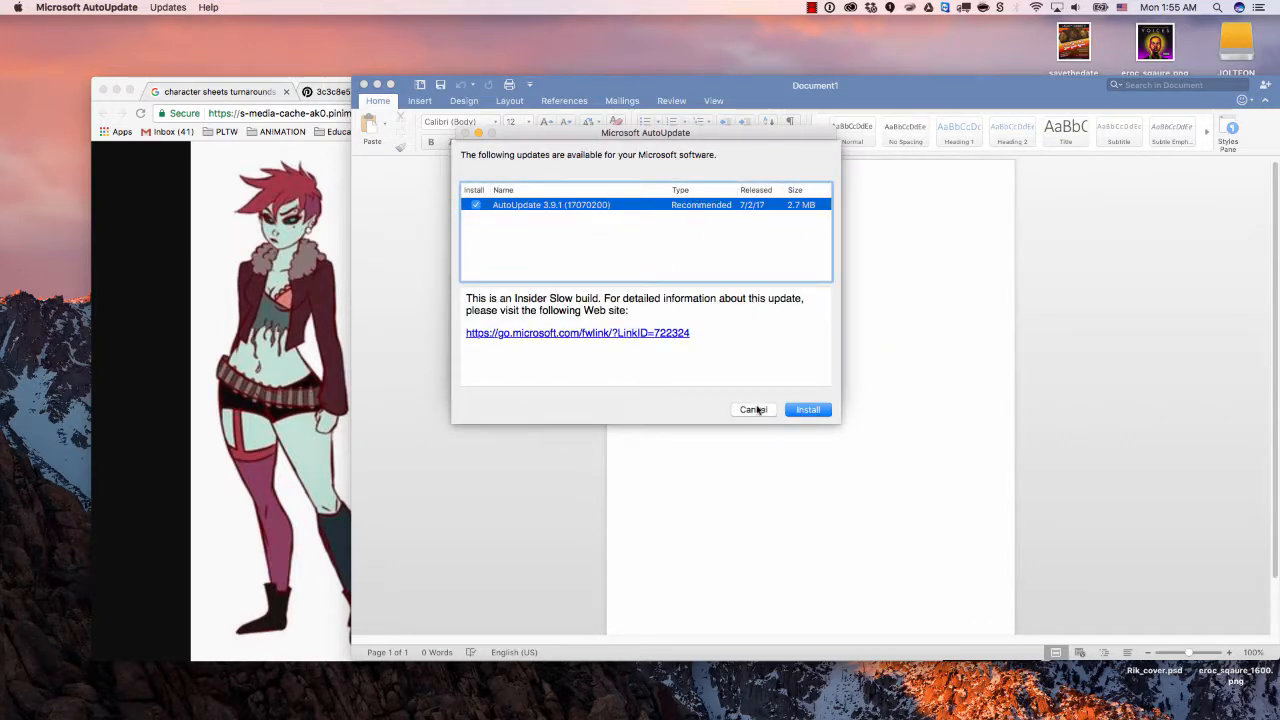
click(757, 411)
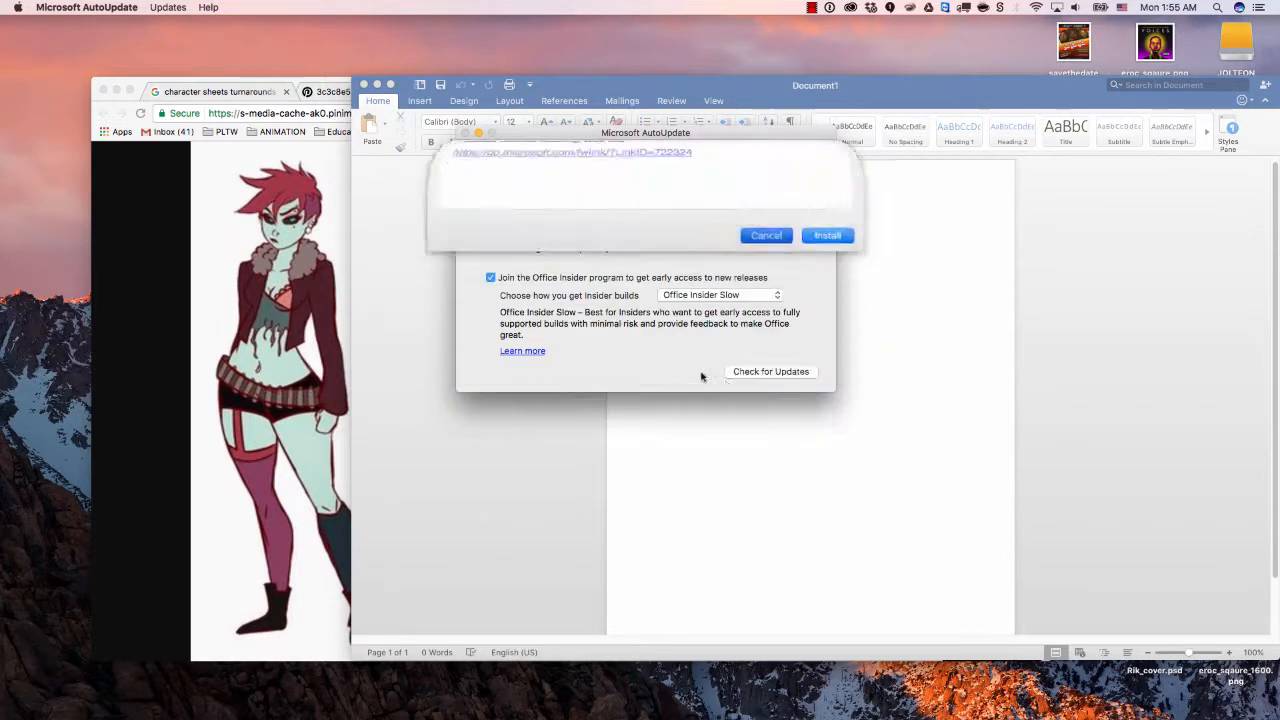
click(465, 134)
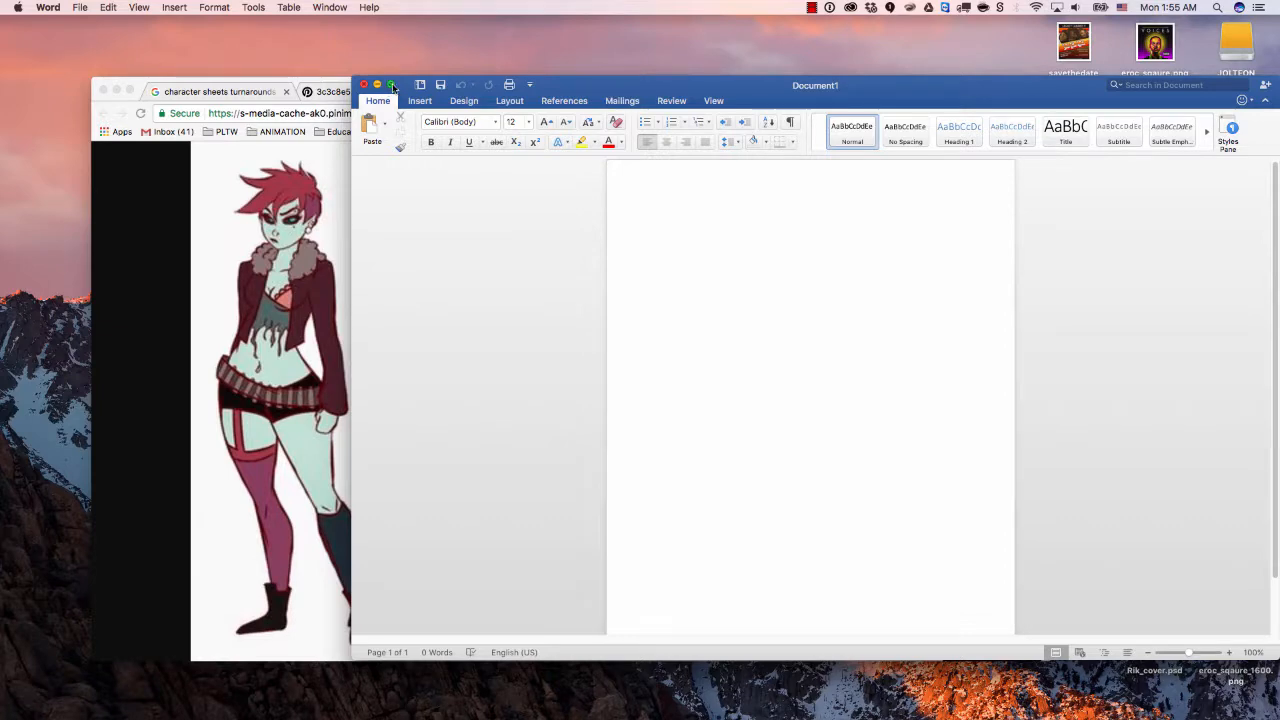
click(391, 85)
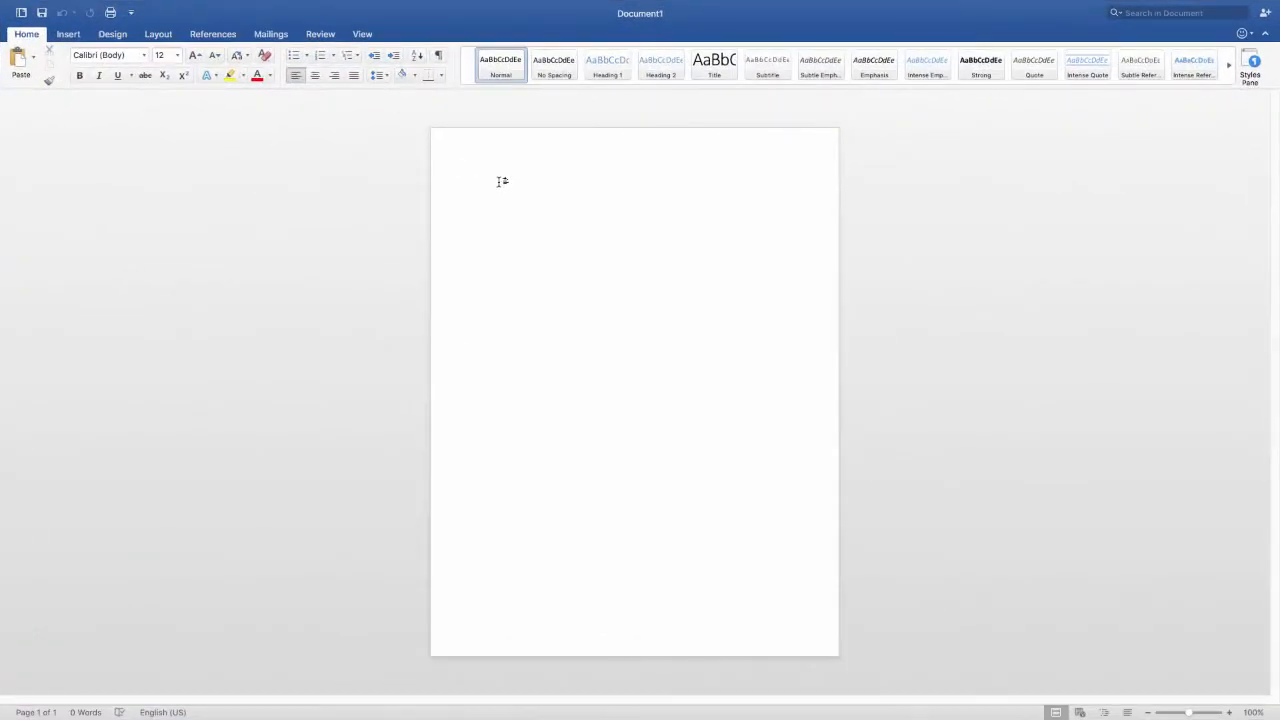
Start a numbered list with "What's the character's name?" and answer it with the character's first name.
text(1. What's the charta)
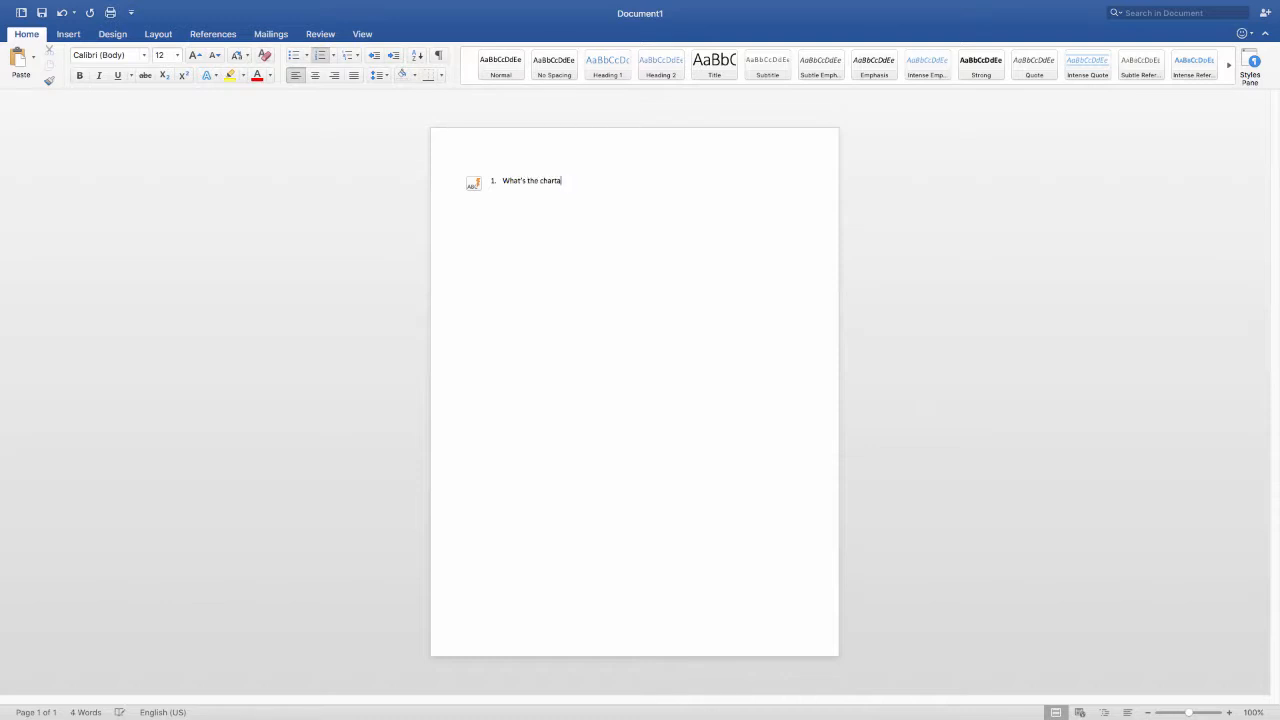
key(BackSpace)
key(BackSpace)
text(acter's name?)
text(Josh)
key(Return)
Add the second list item "Where does this character come from?" and answer that the character is from China.
text(Where does this character come )
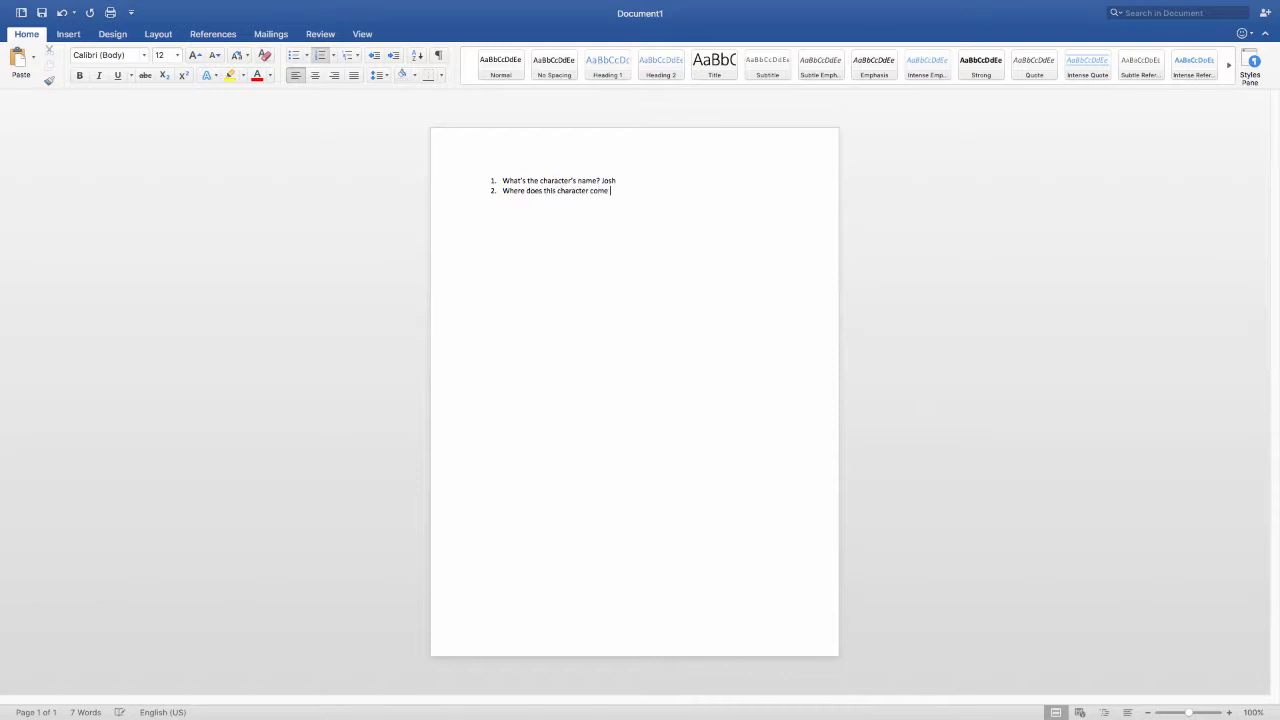
text(from? Josh)
text( is from)
text( China)
Add the third list item "Is this character a hero or villain, or other?" with the answer "Hero.".
text(s this )
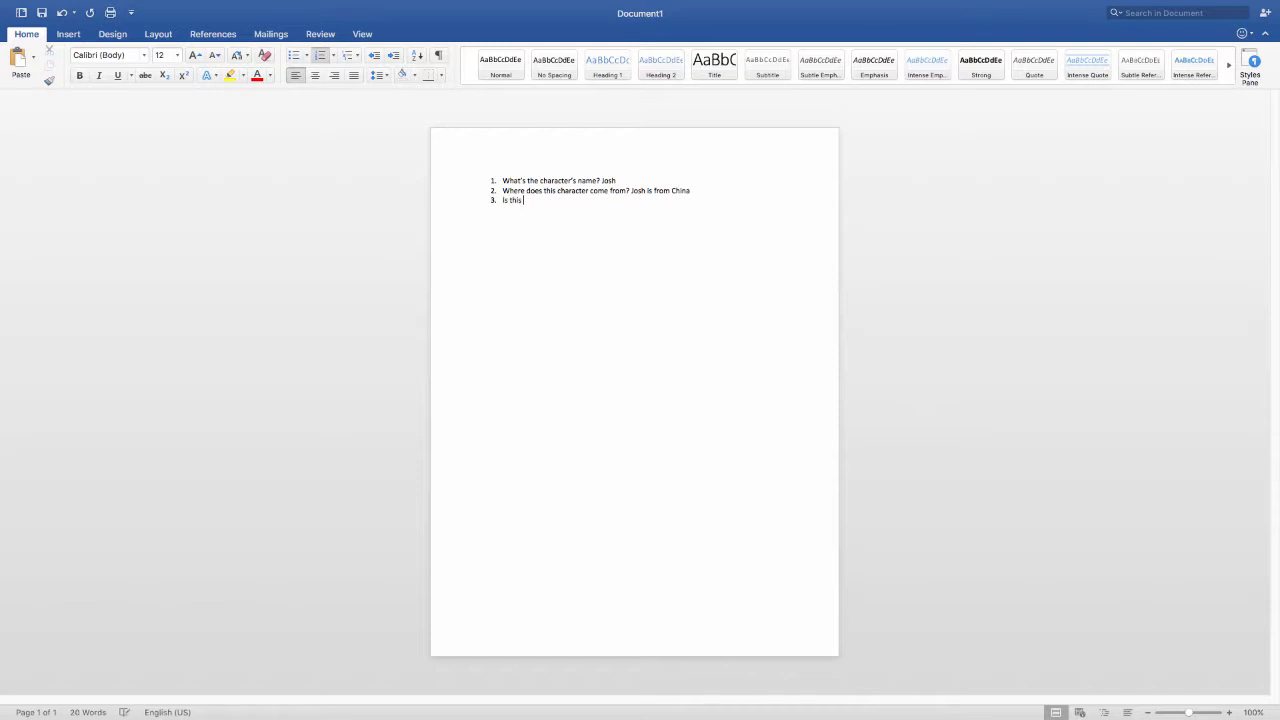
text(character a)
text( hero or vil)
text(lain, or othe)
text(r)
text(? Hero)
Add item four, "What is the problem?", answering that the market is all out of mangoes, so the character's goal is to buy them elsewhere.
text(What is the)
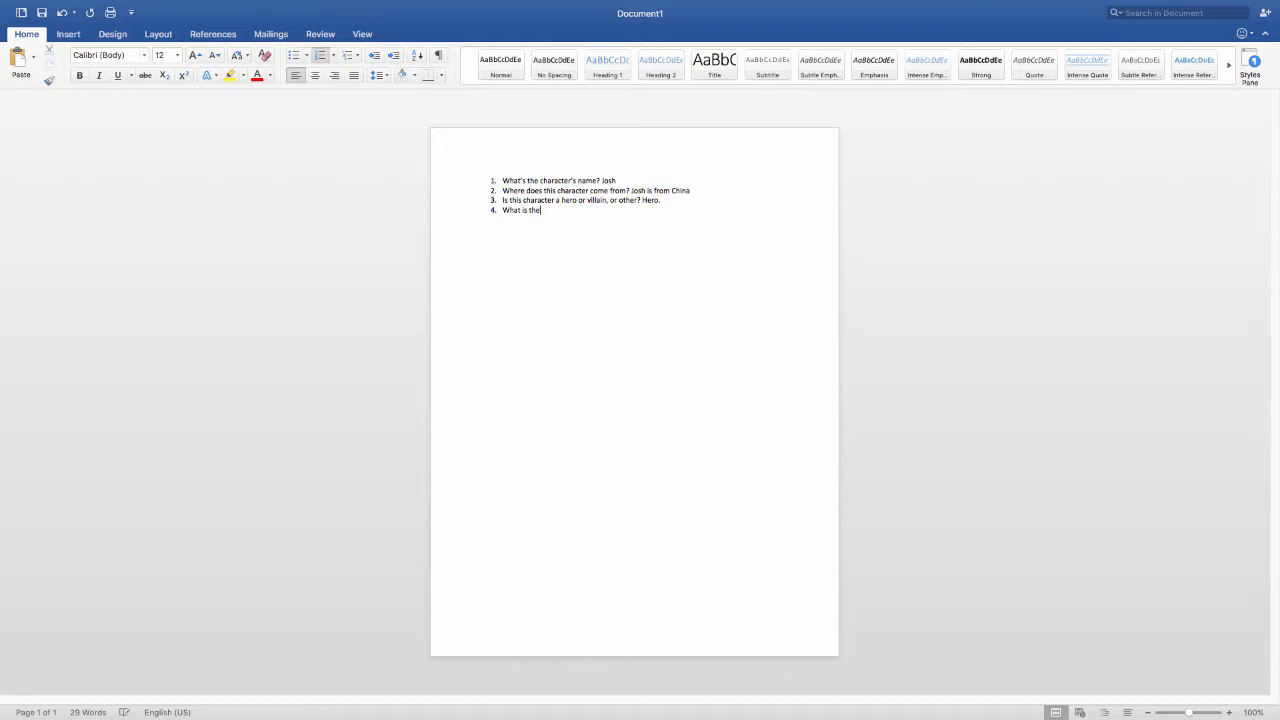
text( problem? Josh is trying to buy mangoes from)
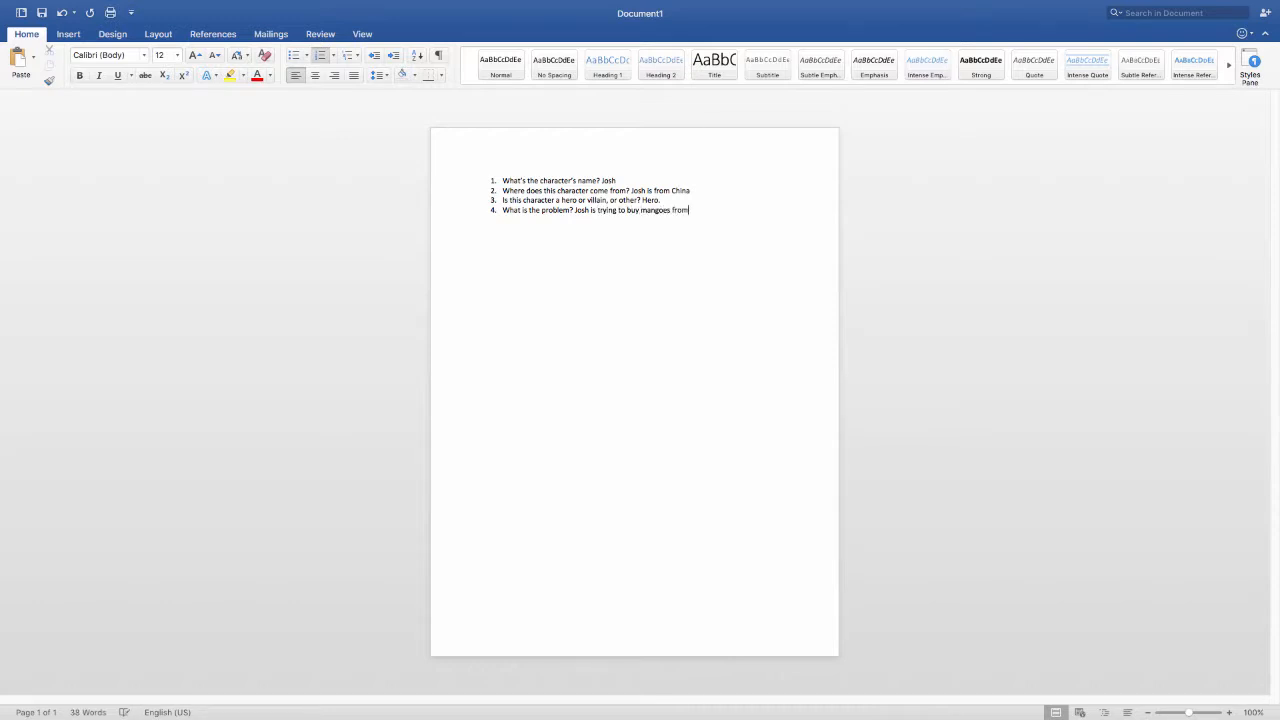
text( the market, but they are all out.)
text( so his goal is to bi)
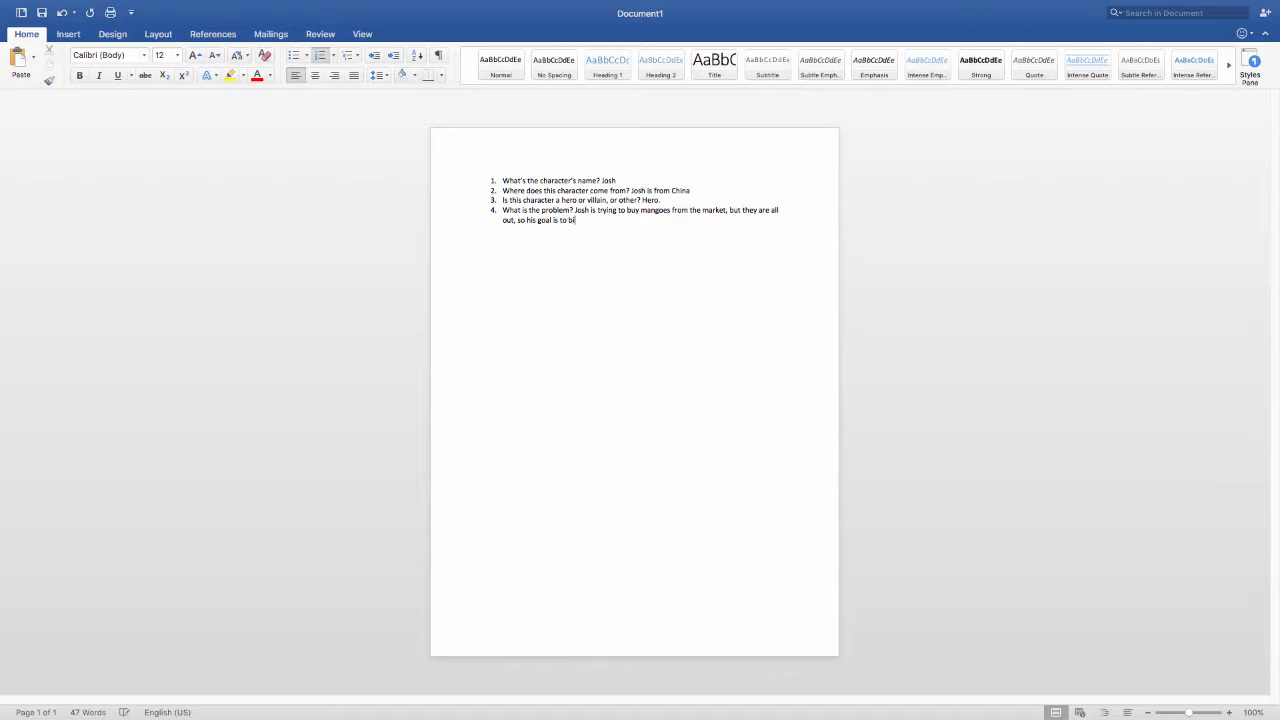
text(uy )
text(man)
text(goes )
text(elsewhere.)
Add item five asking whether the character has any powers, answering that he has the power of persuasion, in other words, has game.
text(Does)
text( josh have any p)
text(owers?)
text( Yes, he)
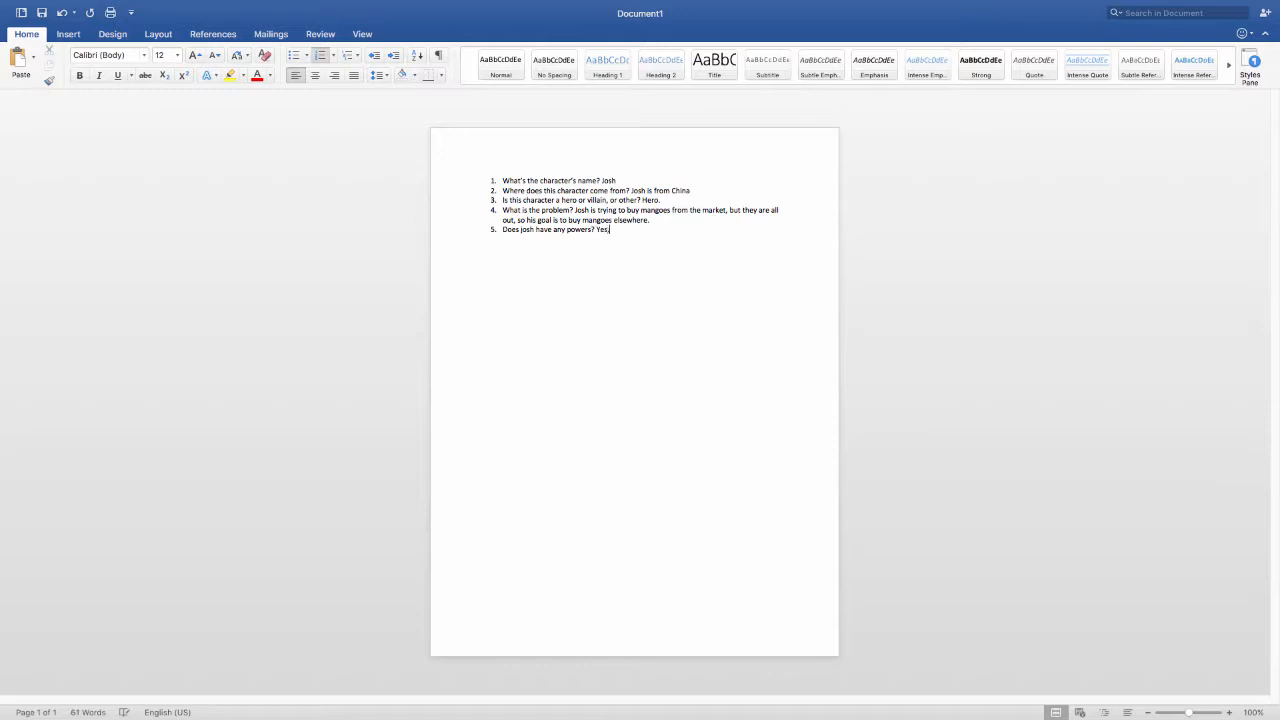
text( has the power of persuasion)
key(BackSpace)
text(,)
text(In other words, Josh has game.)
key(Return)
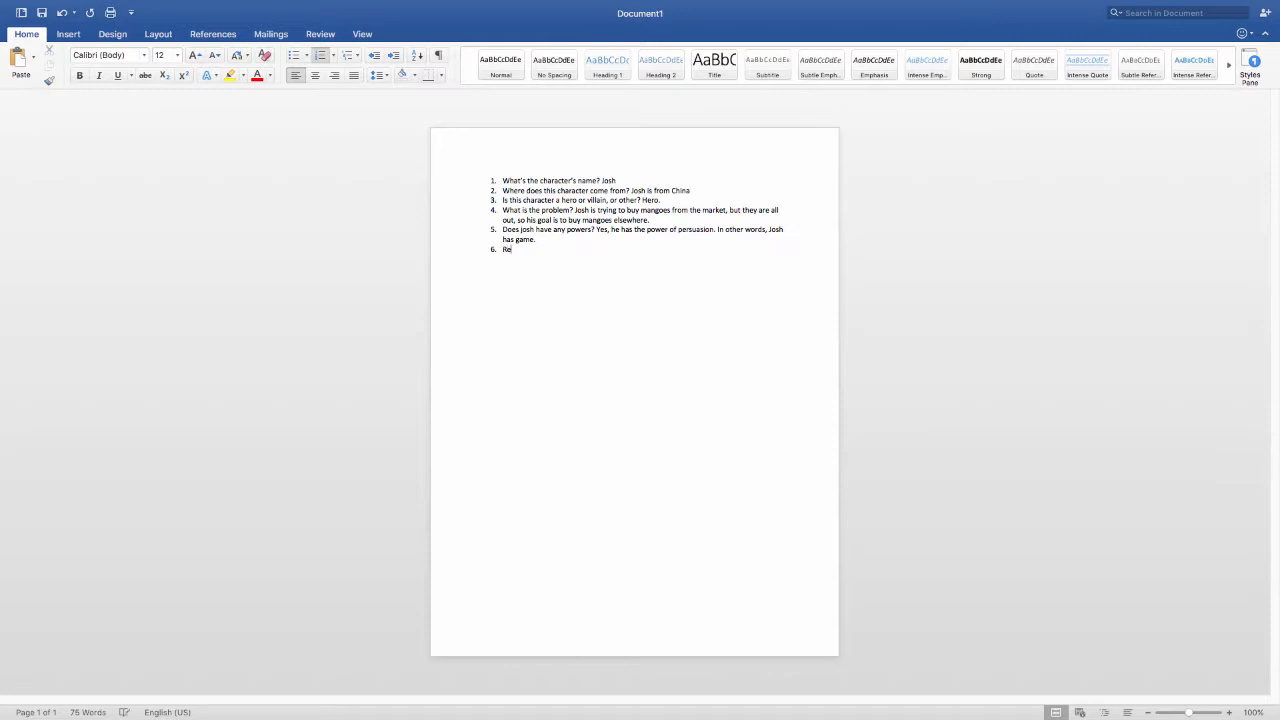
Add item six, "Resolution?", answering that the character buys mangoes from black market on street corner using his powers of persuasion for a better deal.
text(Resolution? Josh buys mangoes from black market on street corner)
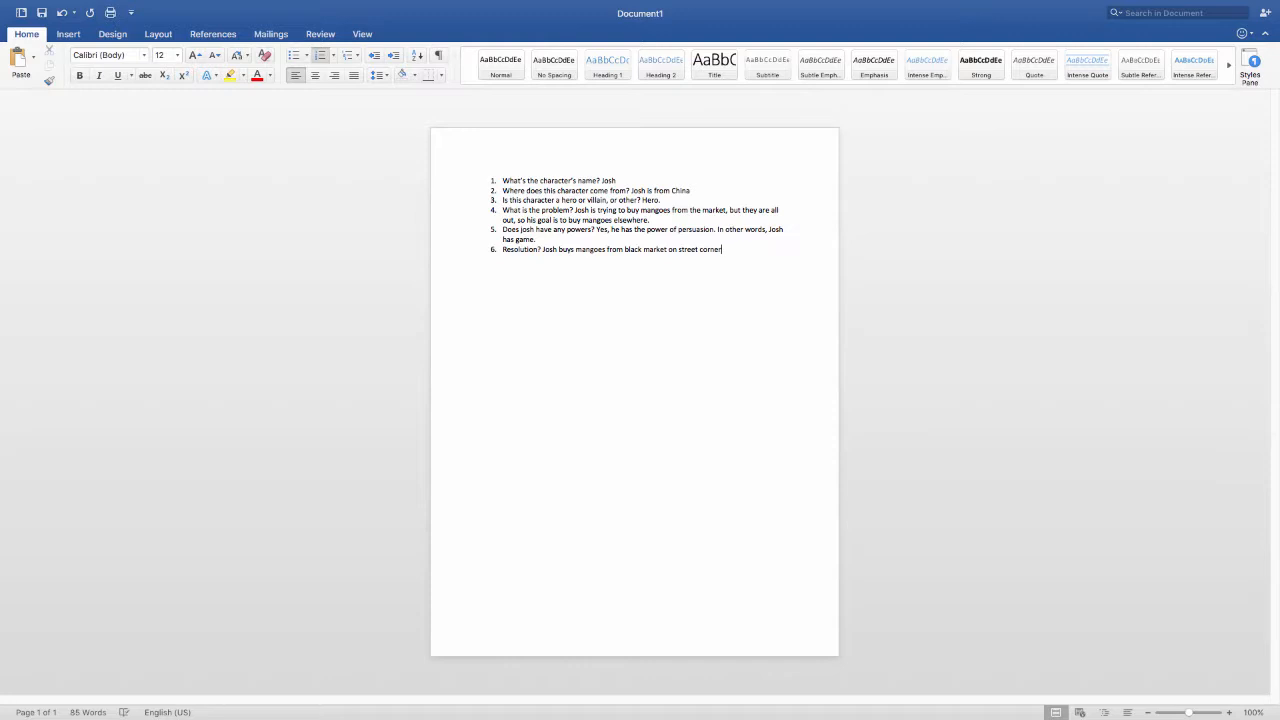
text(us)
text(ing his pow)
text(ers of persuasion)
text( for a bigg)
text(tter)
text( deal.)
Take the Word document out of full screen and switch to Adobe Animate CC.
click(42, 30)
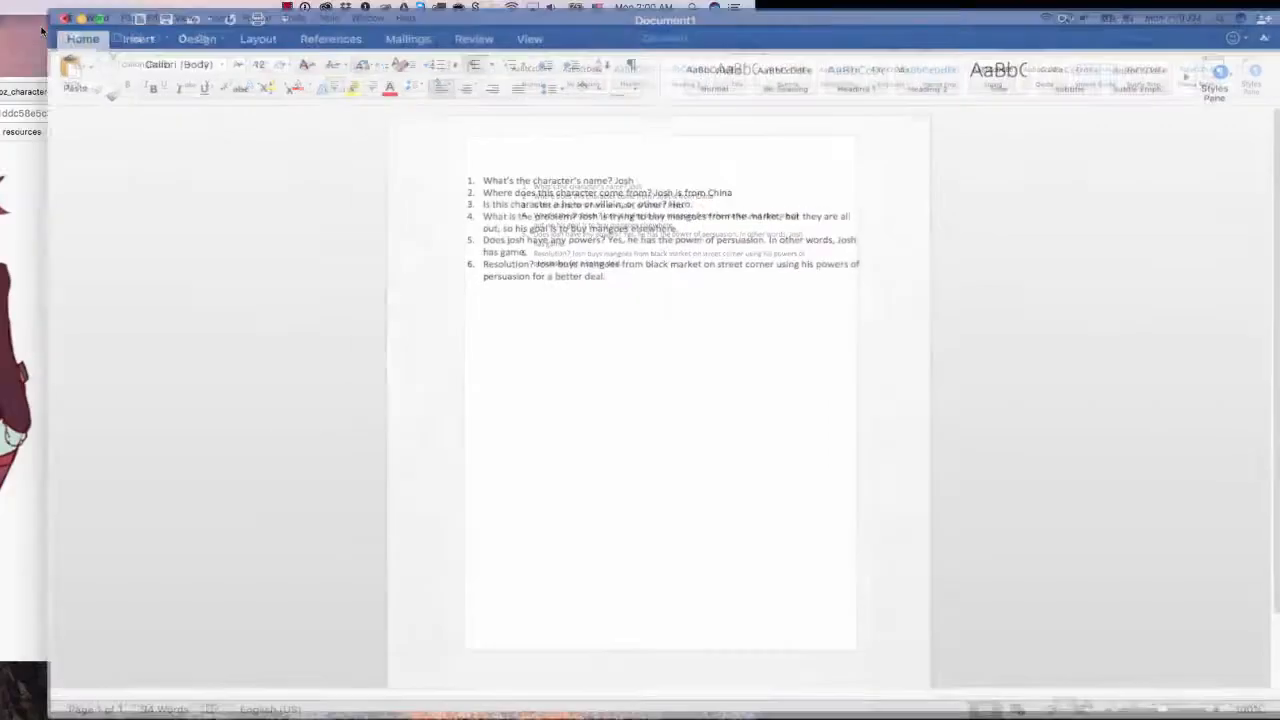
drag(663, 85, 0, 117)
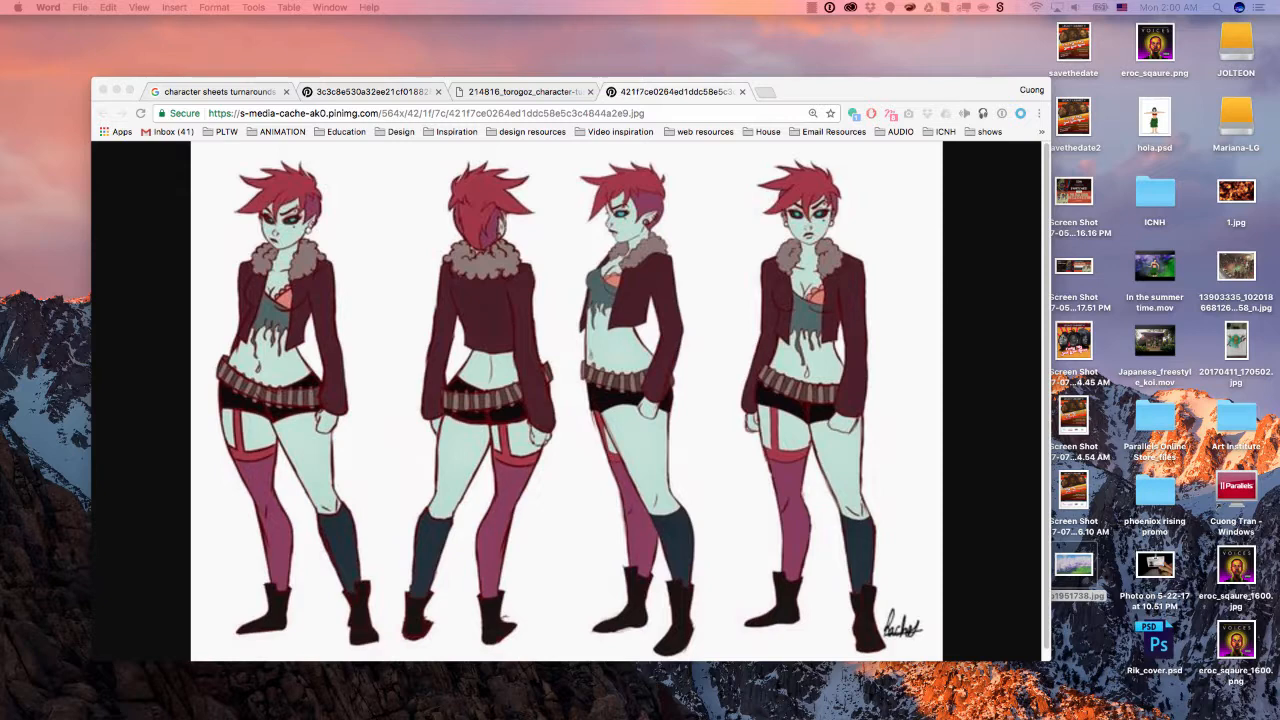
key(ctrl+Up)
drag(0, 322, 695, 52)
click(691, 52)
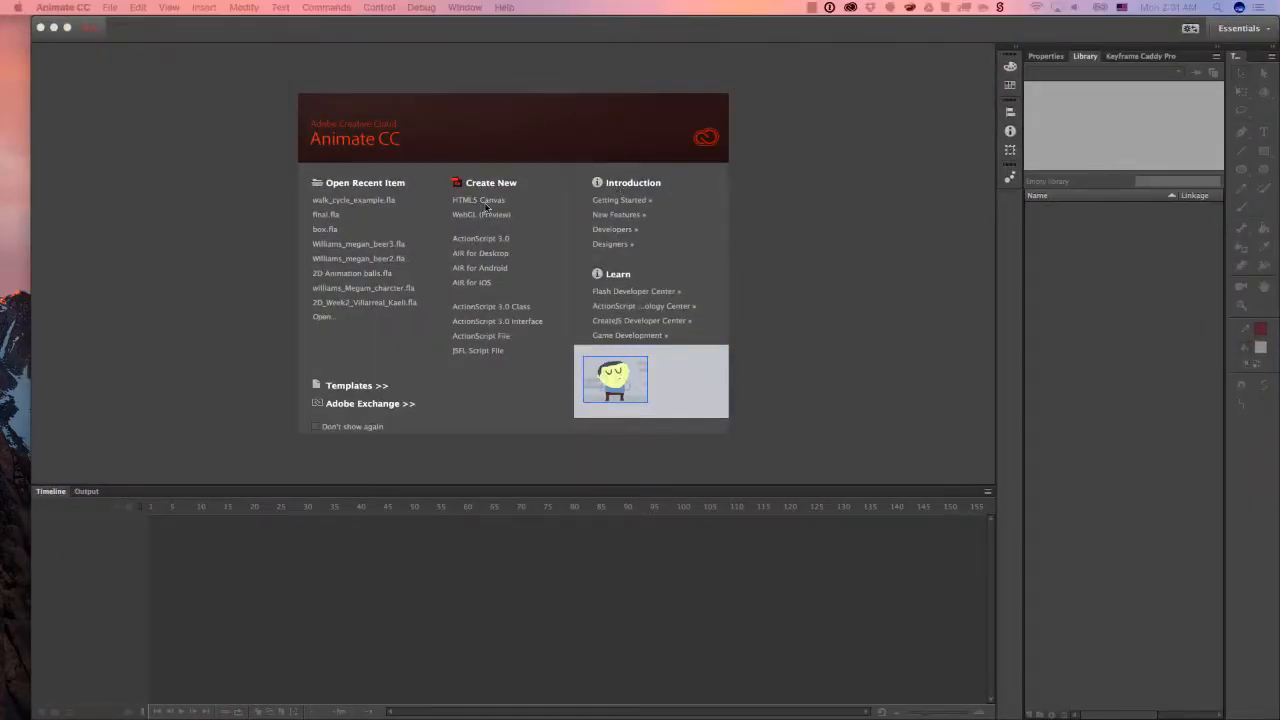
click(357, 114)
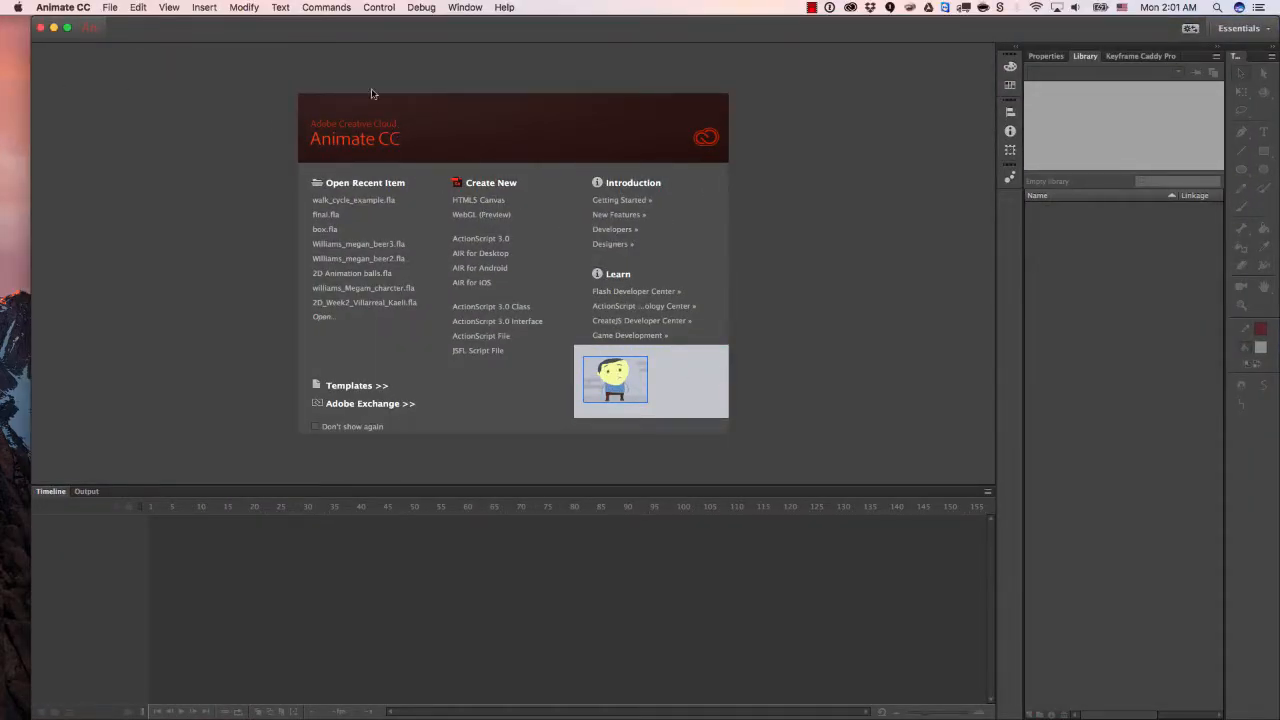
Create a new ActionScript 3.0 document 1280 px wide and 720 px high.
click(106, 7)
click(115, 31)
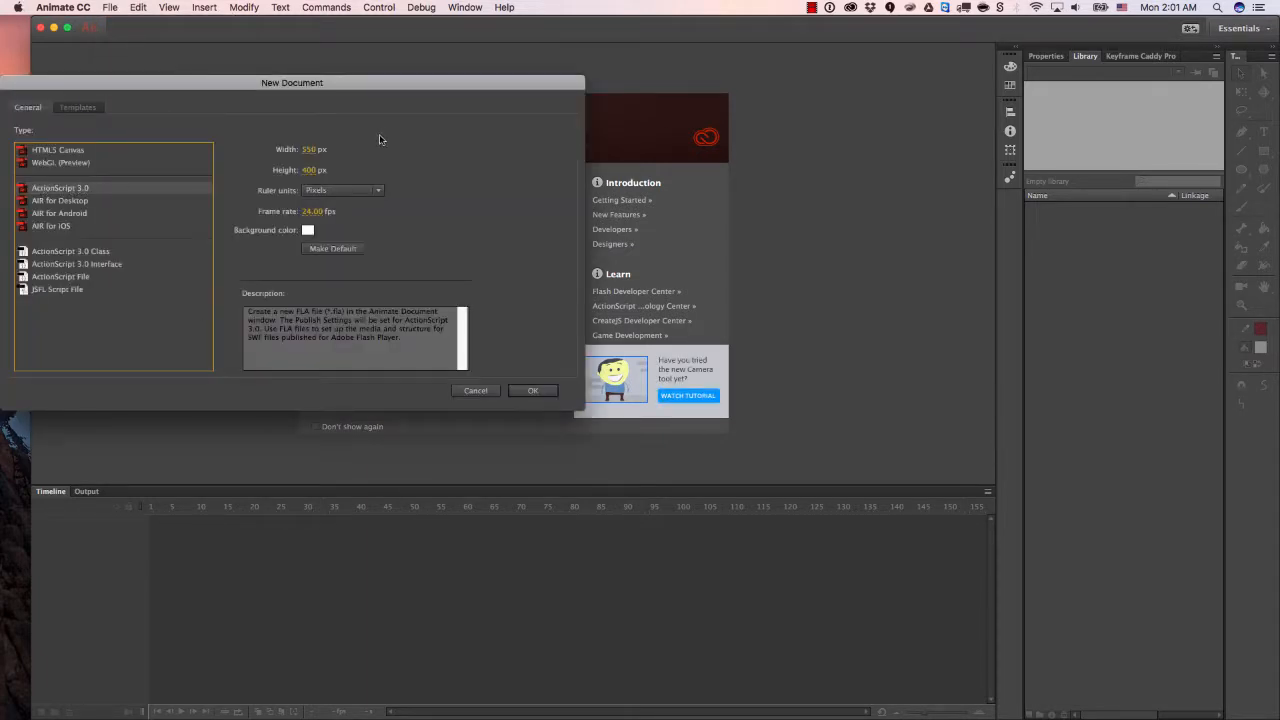
click(314, 149)
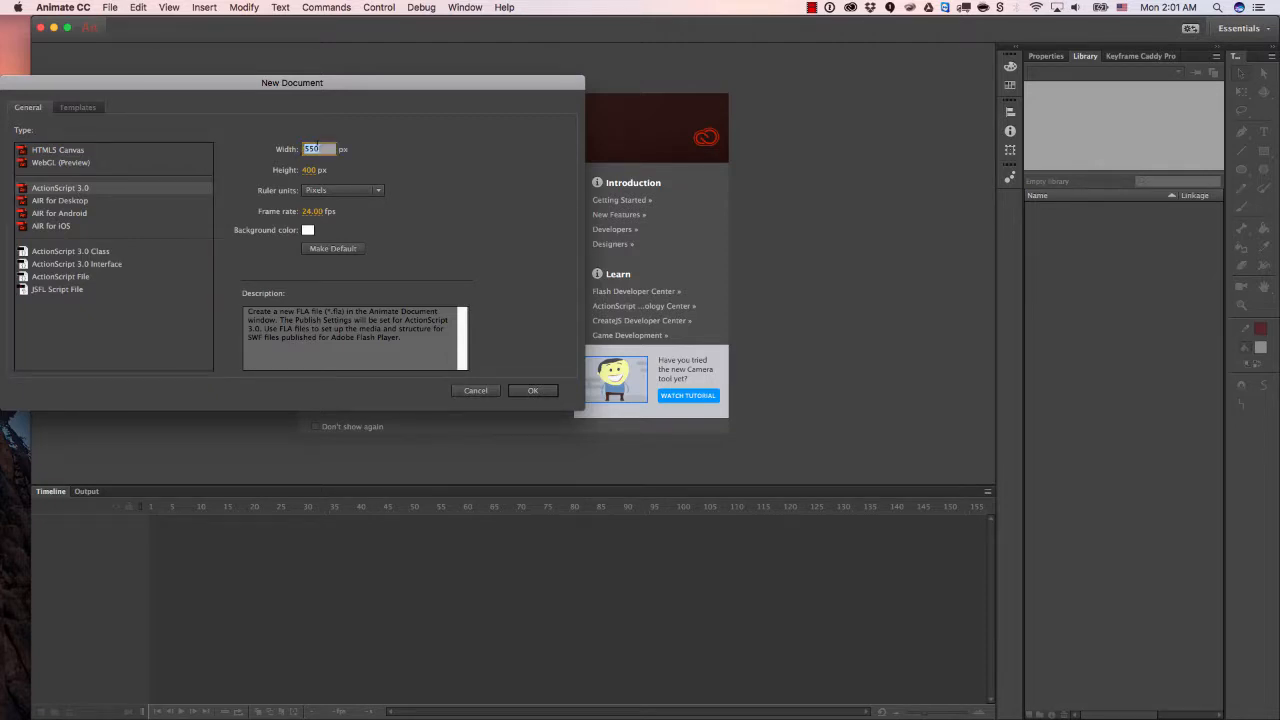
text(1280)
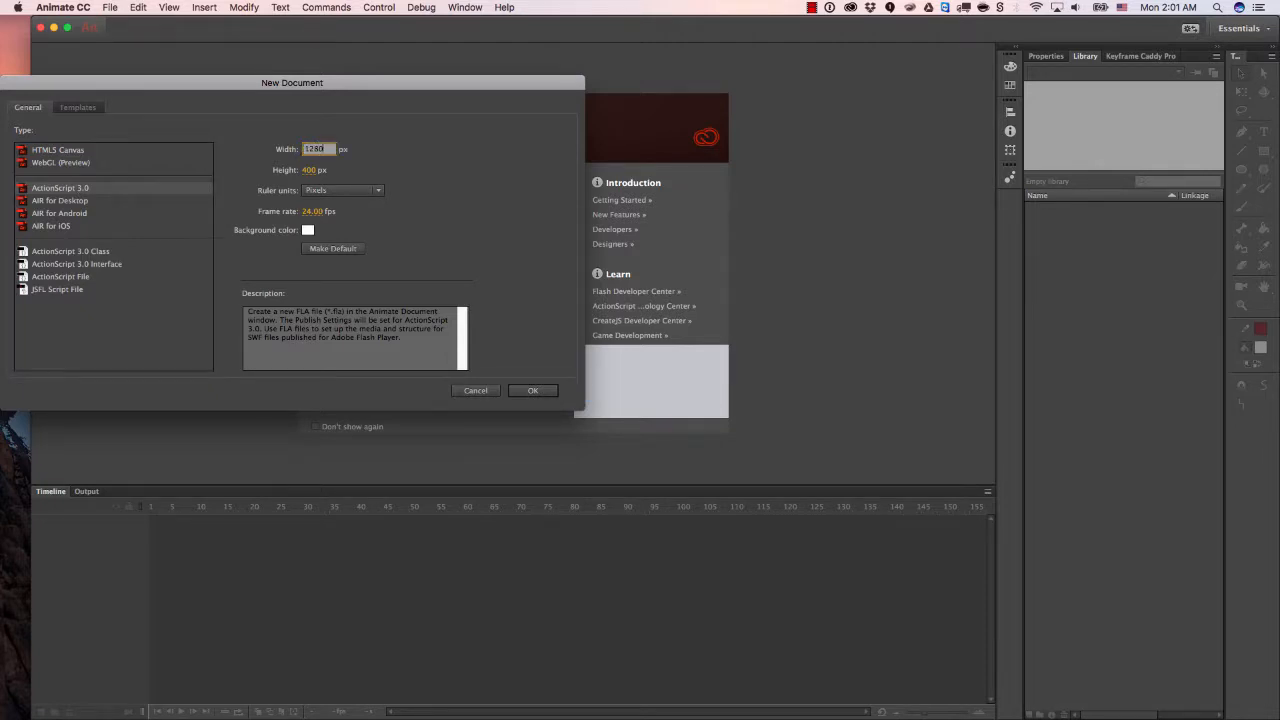
key(Tab)
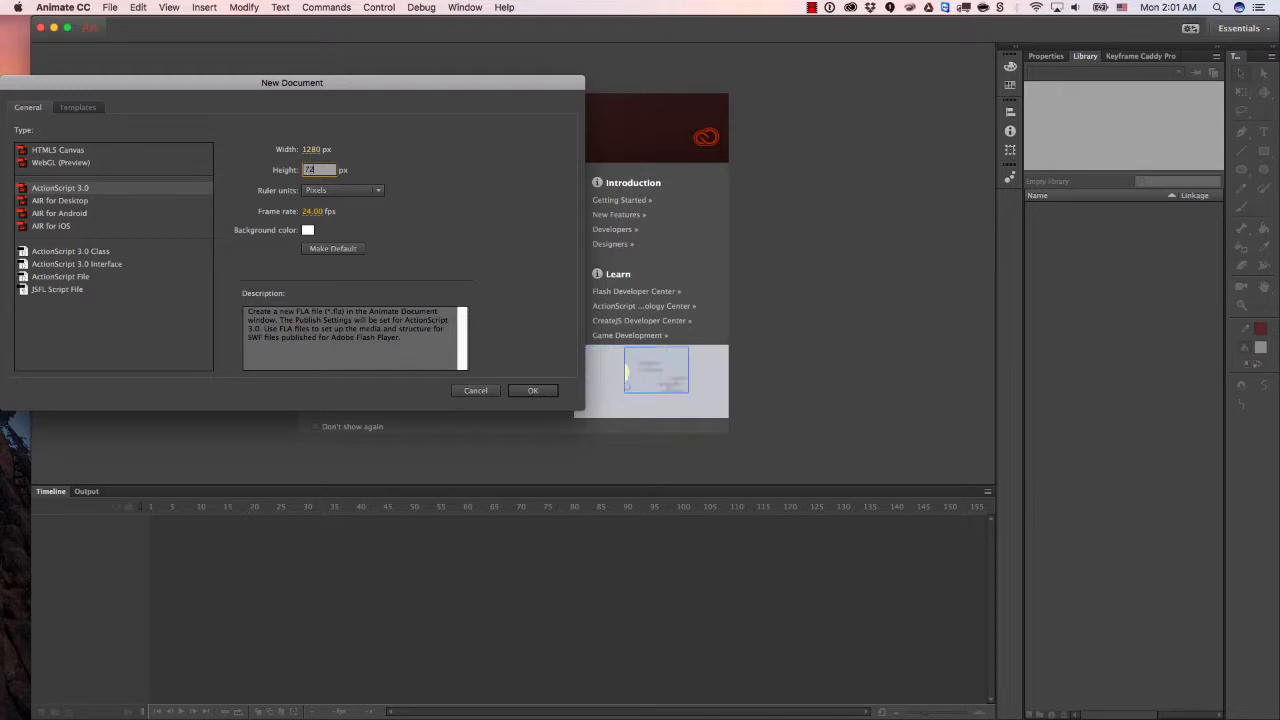
text(720)
key(Return)
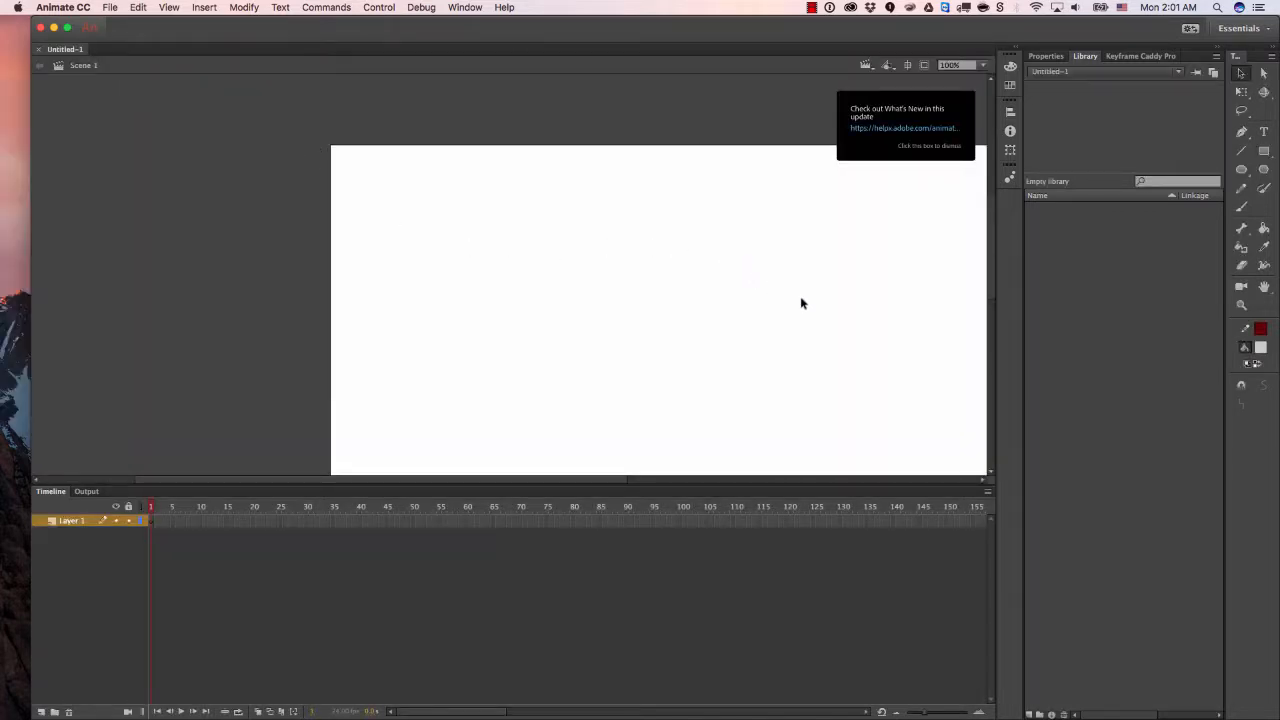
key(c)
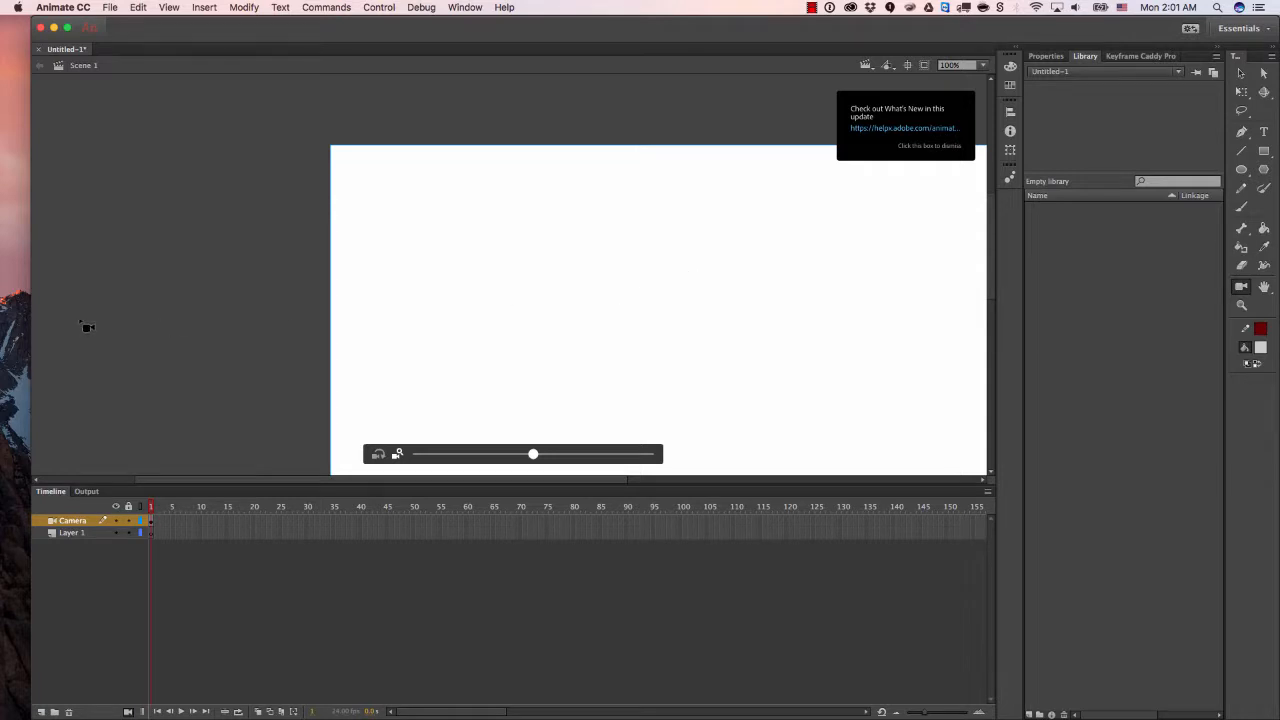
key(v)
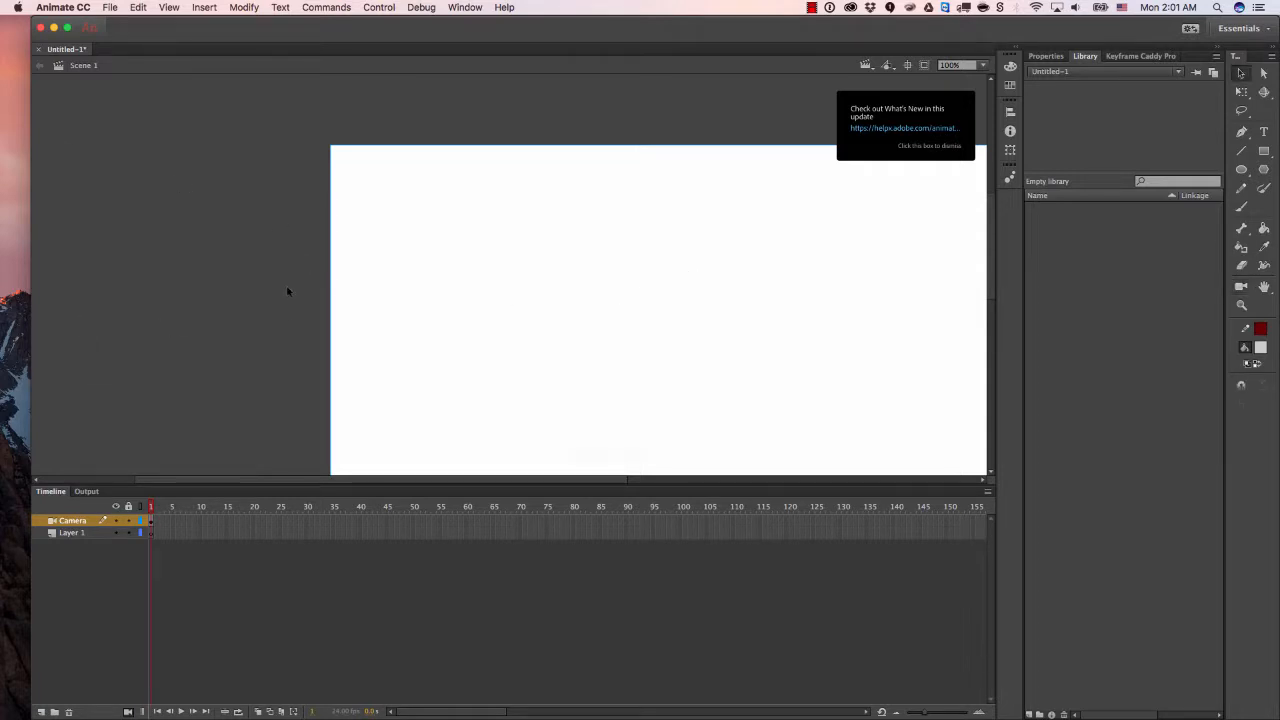
key(super+z)
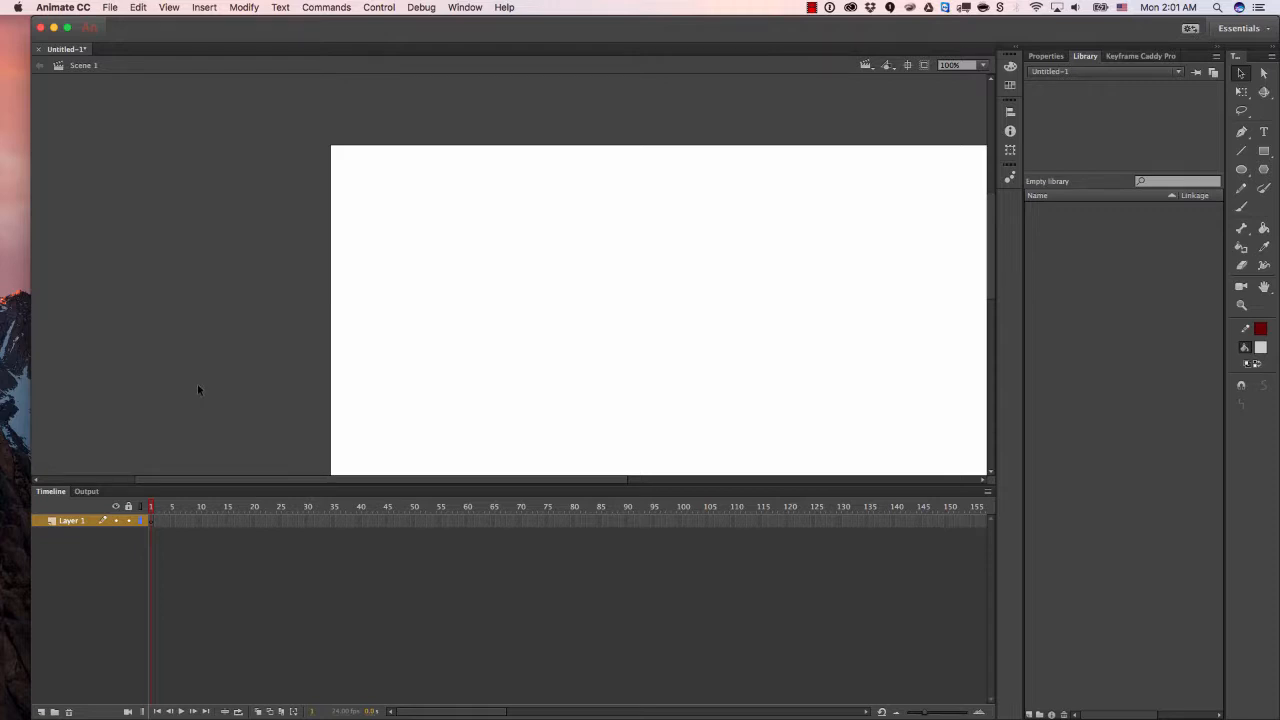
Choose the Brush tool for drawing on the stage and set its fill colour to blue.
key(space)
drag(635, 237, 591, 193)
mouse_move(586, 237)
mouse_down()
mouse_move(535, 211)
mouse_move(530, 251)
mouse_up()
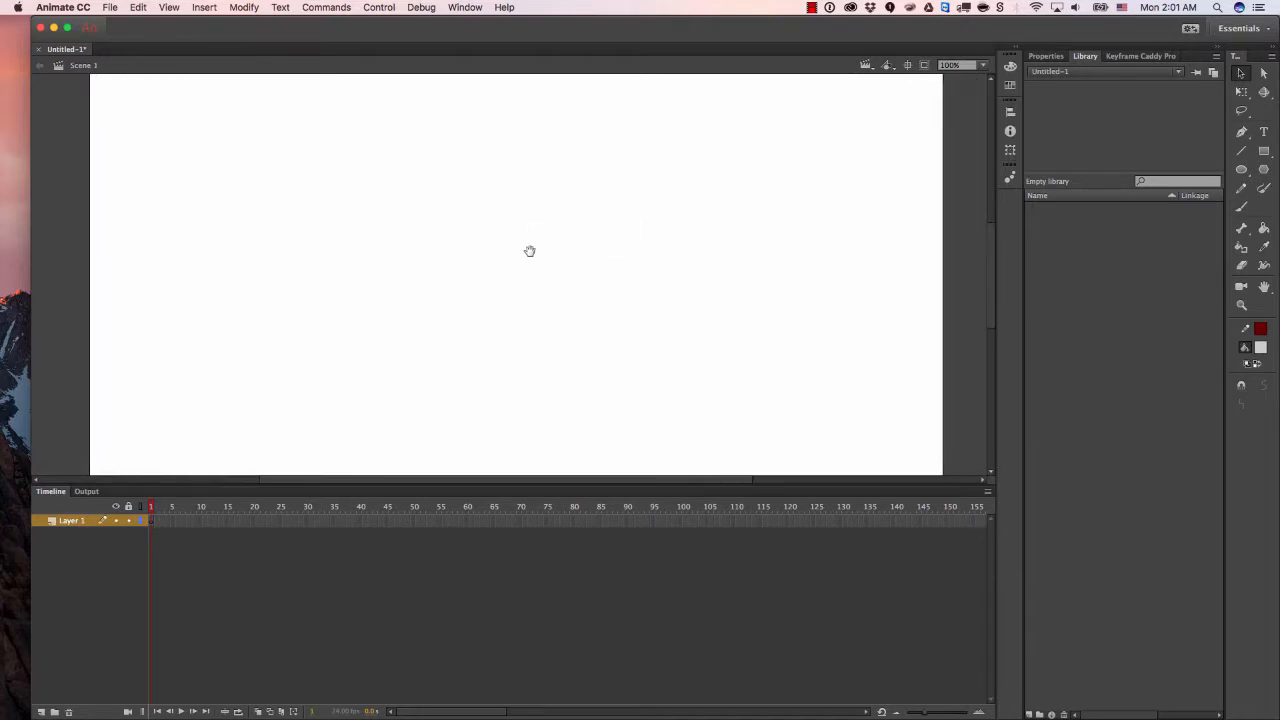
click(1241, 208)
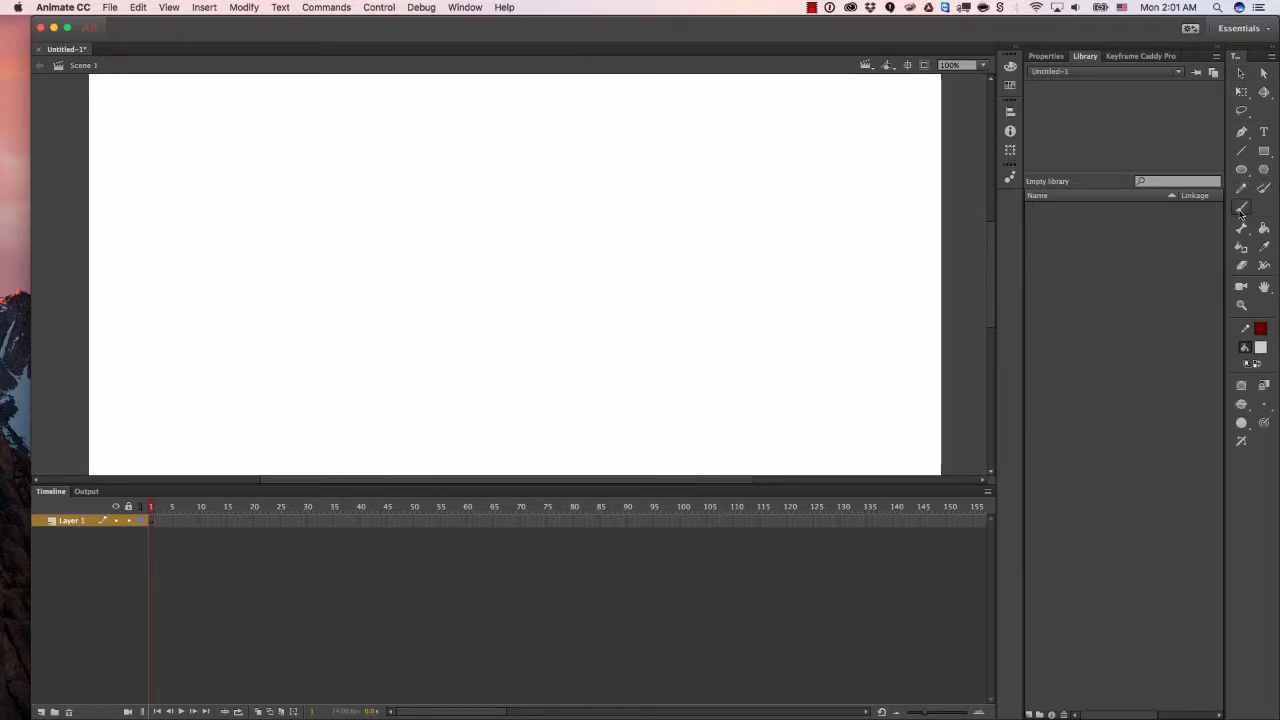
click(1259, 346)
click(1168, 431)
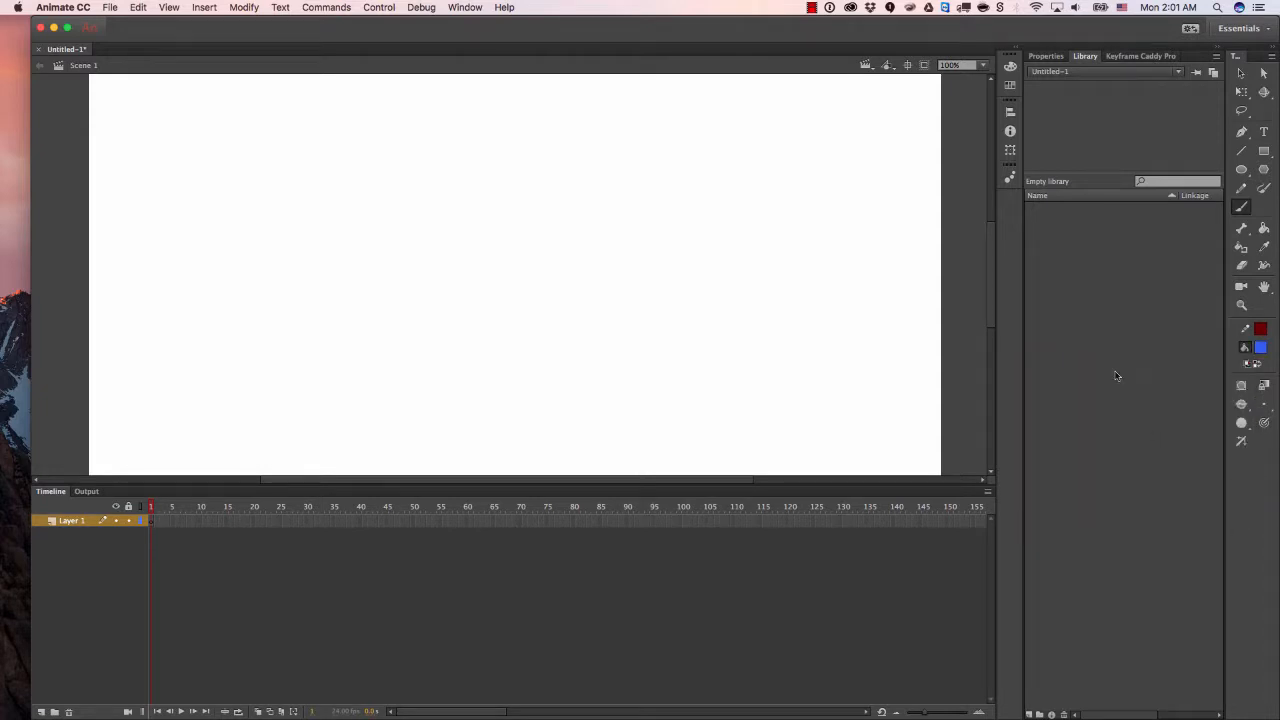
Toggle the brush's Use Pressure option and try the Tools panel in one column before returning it to two columns.
click(1264, 424)
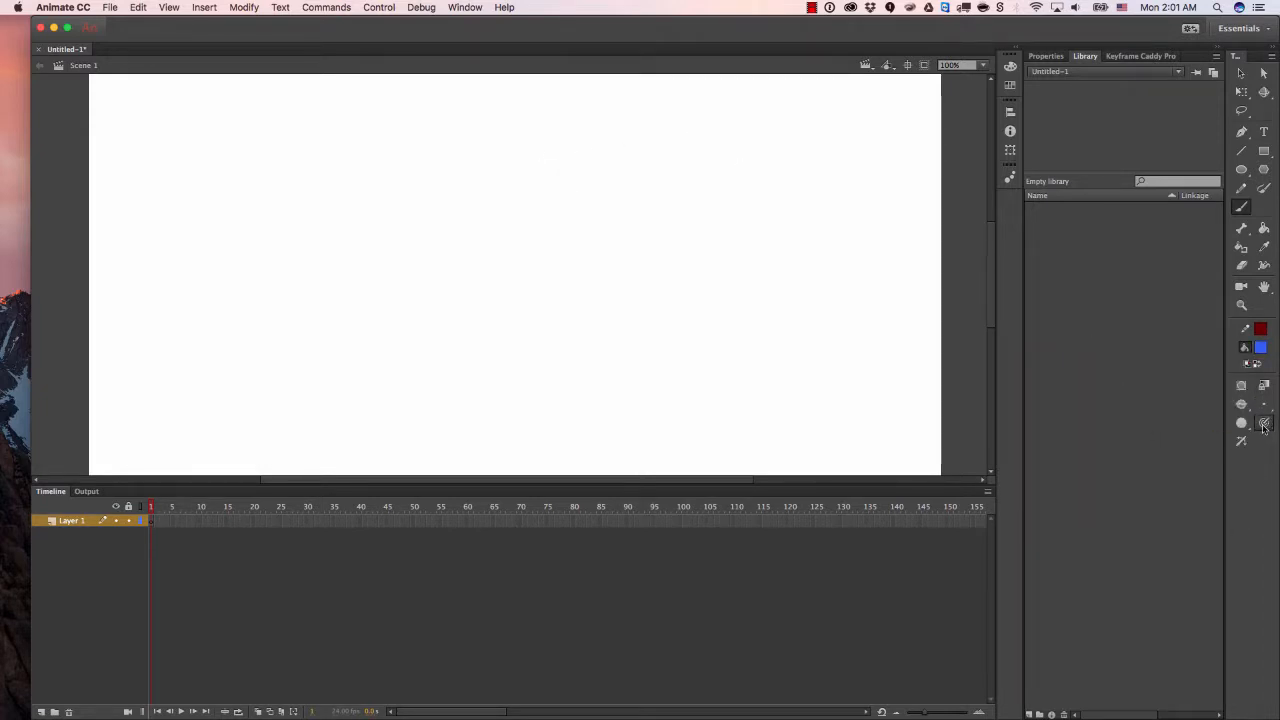
drag(1222, 460, 1270, 460)
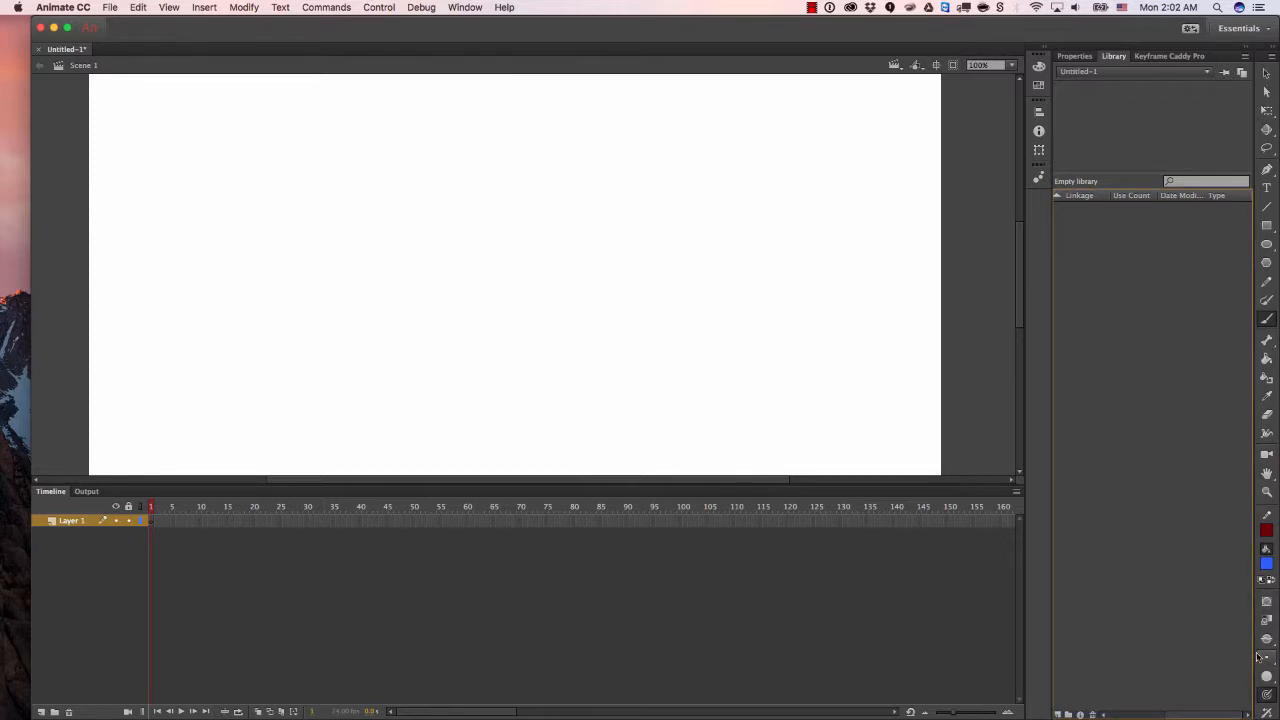
drag(1252, 655, 1228, 642)
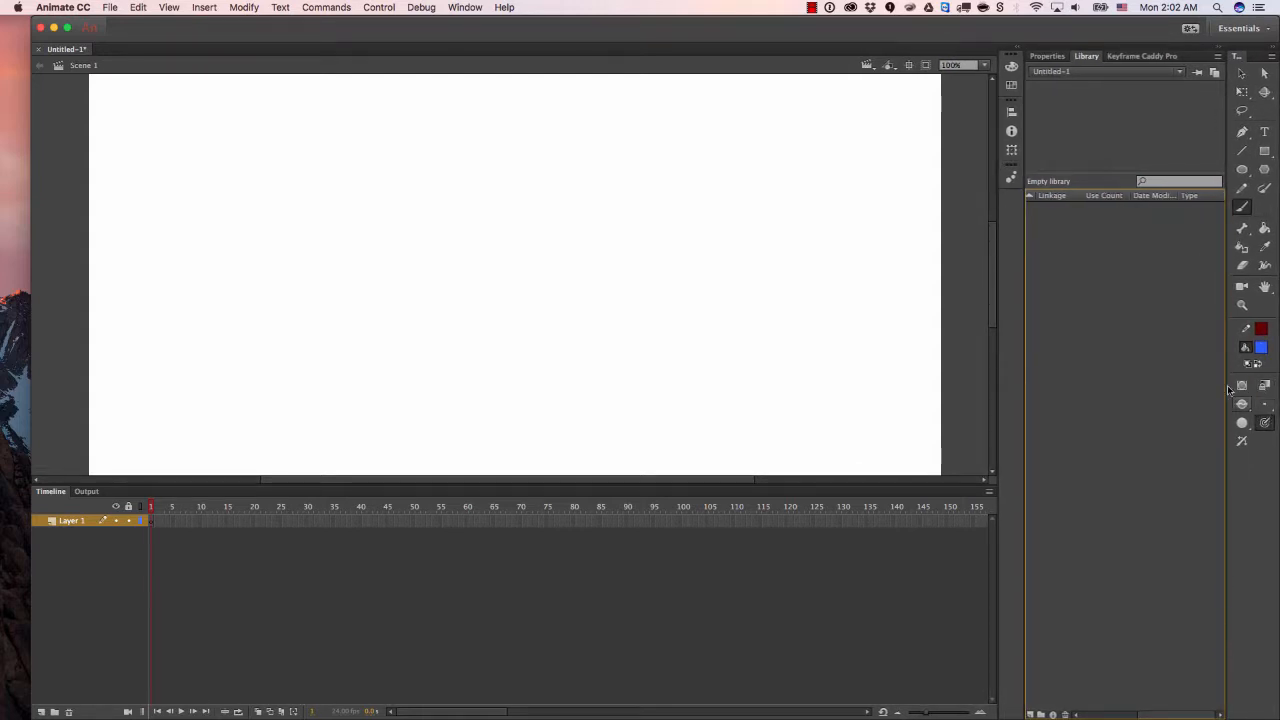
click(1265, 423)
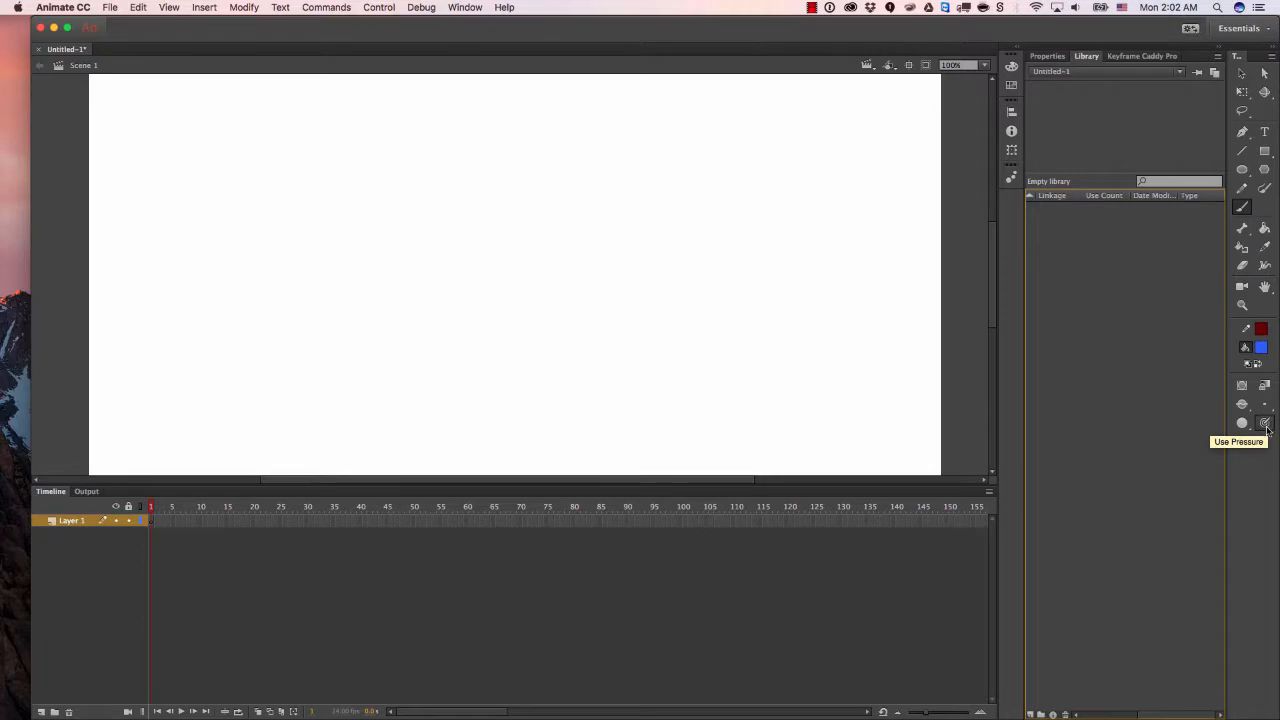
Check the brush's properties and pressure option, make freehand test strokes on the stage, and undo them.
click(1048, 57)
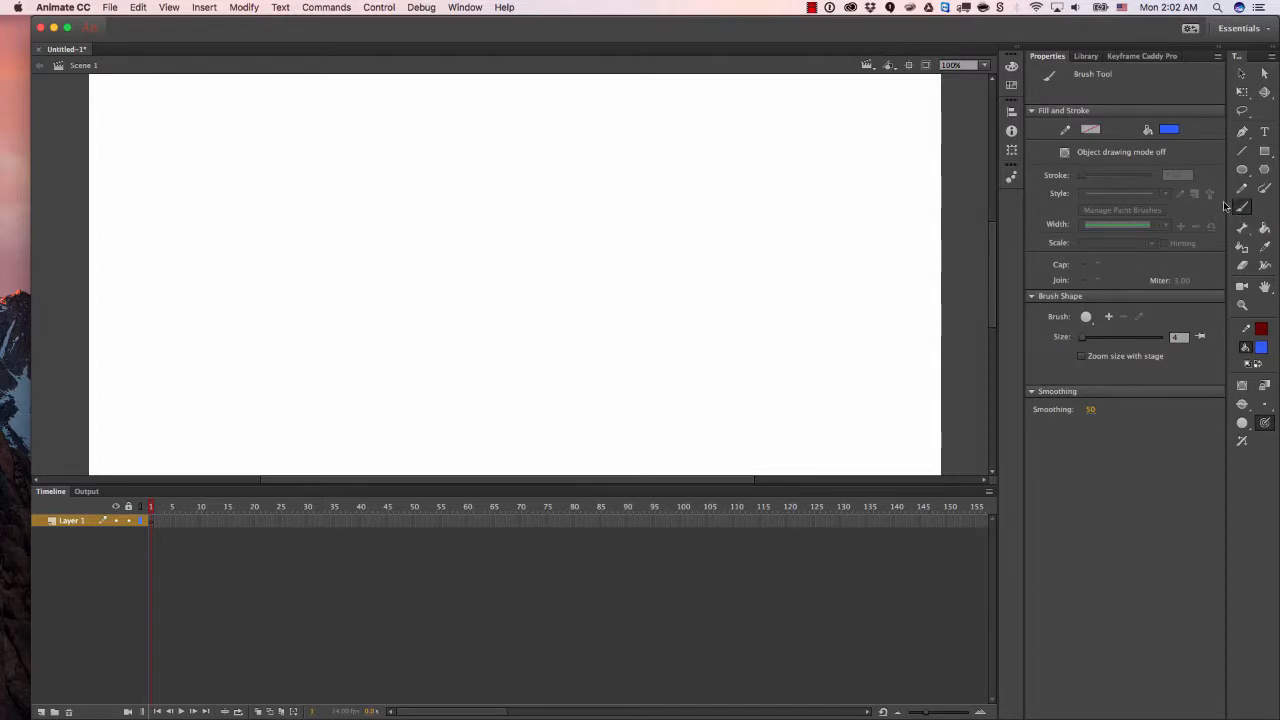
click(1266, 424)
click(1247, 391)
click(1246, 389)
mouse_move(540, 205)
mouse_down()
mouse_move(509, 277)
mouse_move(634, 329)
mouse_move(744, 346)
mouse_move(745, 192)
mouse_move(715, 262)
mouse_move(752, 198)
mouse_move(540, 247)
mouse_move(440, 312)
mouse_move(608, 305)
mouse_up()
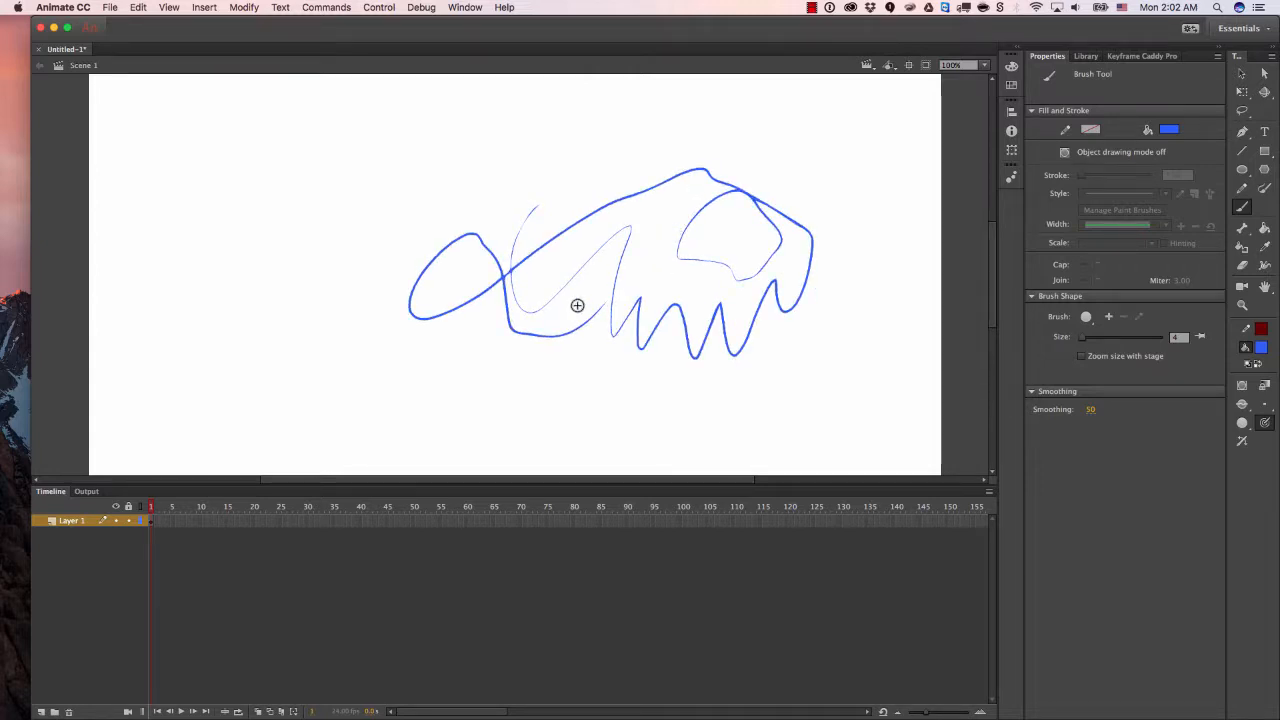
key(super+z)
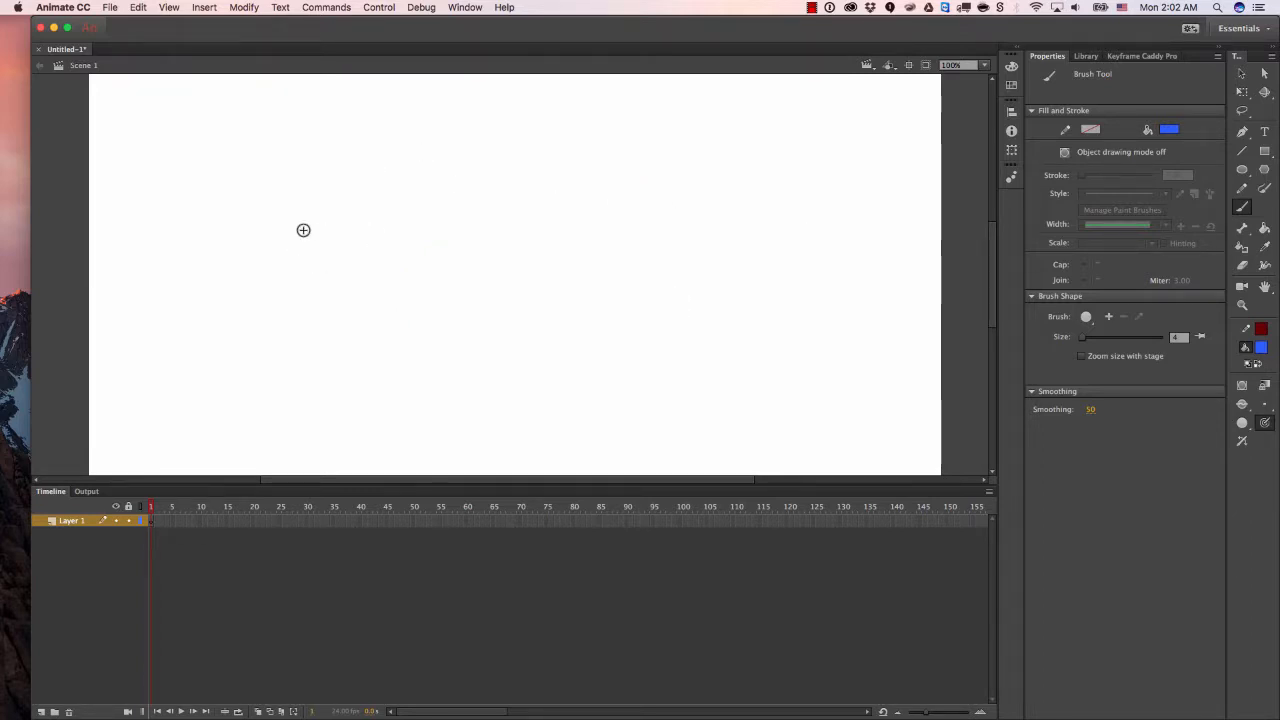
Sketch the character's round head outline and ear in blue near the stage's upper-left area, undoing the first attempt.
mouse_move(233, 172)
mouse_down()
mouse_move(254, 257)
mouse_move(306, 165)
mouse_move(253, 246)
mouse_move(236, 196)
mouse_move(234, 221)
mouse_move(274, 245)
mouse_move(308, 243)
mouse_move(335, 177)
mouse_up()
key(super+z)
mouse_move(328, 234)
mouse_down()
mouse_move(338, 147)
mouse_move(334, 197)
mouse_move(346, 178)
mouse_up()
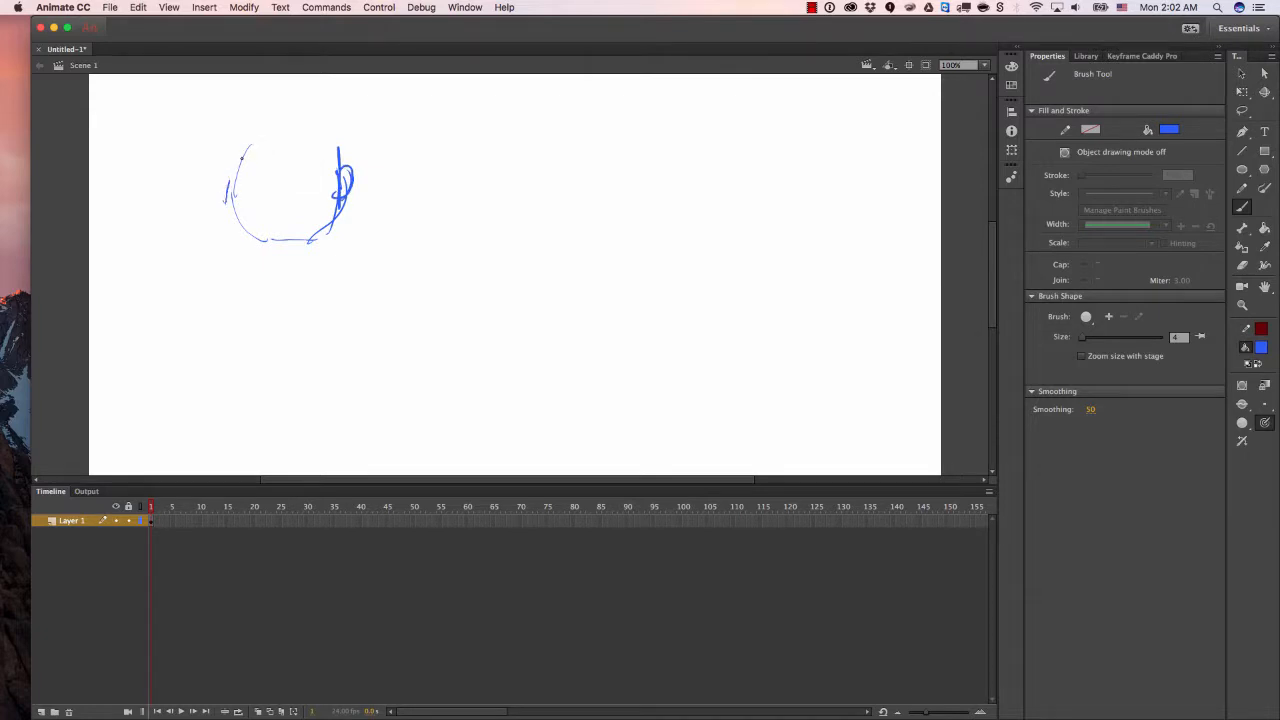
mouse_move(226, 200)
mouse_down()
mouse_move(292, 137)
mouse_move(338, 165)
mouse_up()
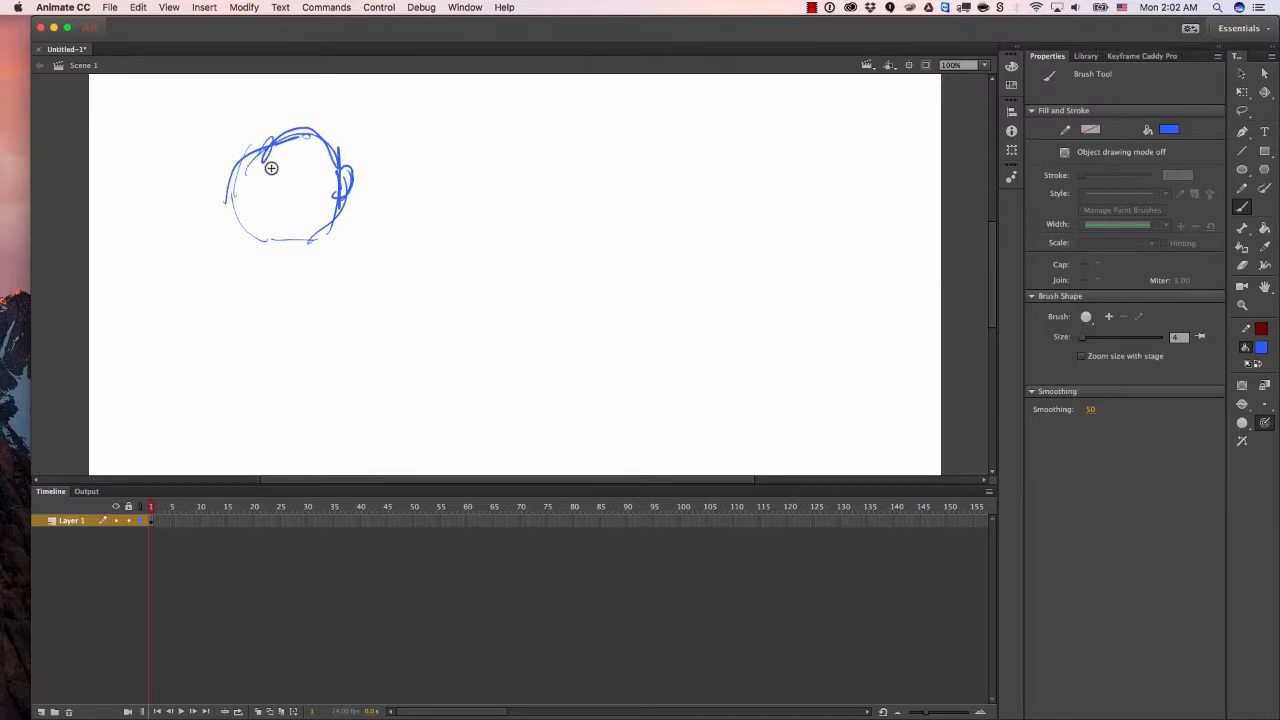
Sketch the face and hair on the head: two eyes, spiky hair, eyebrows, a smiling mouth and a small nose.
drag(269, 163, 307, 174)
drag(263, 184, 259, 176)
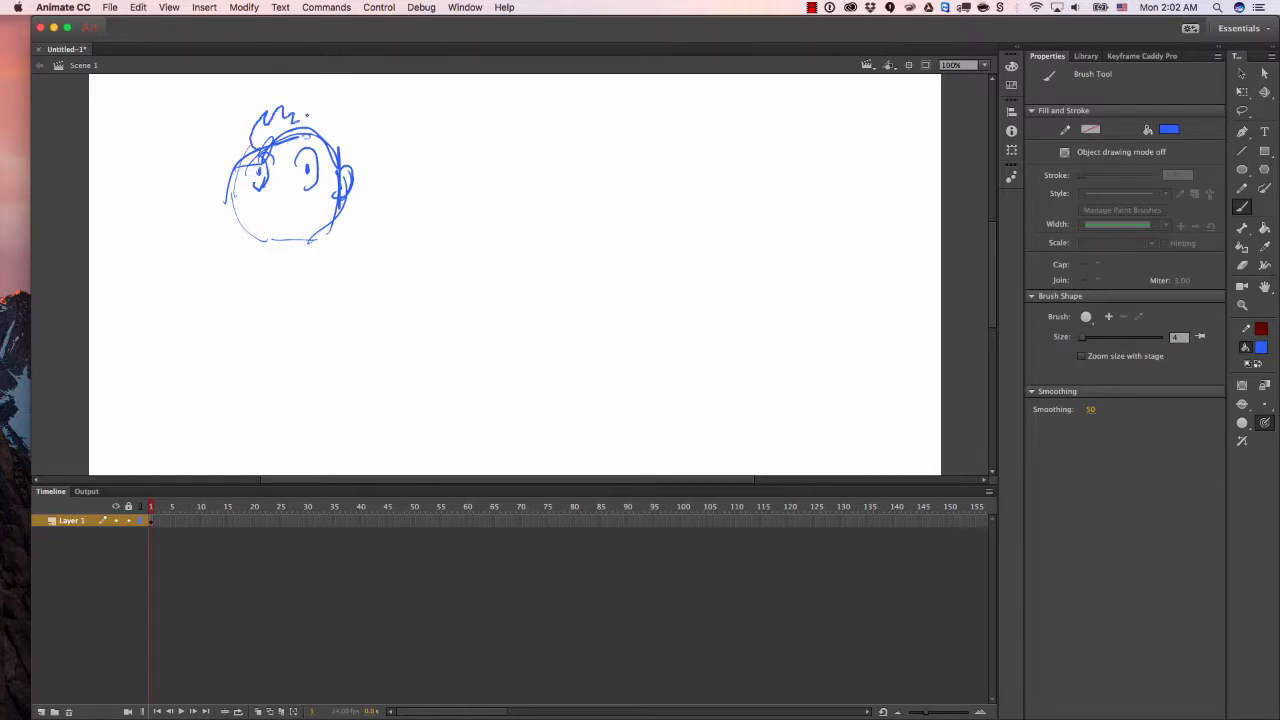
drag(307, 116, 329, 142)
drag(248, 225, 300, 231)
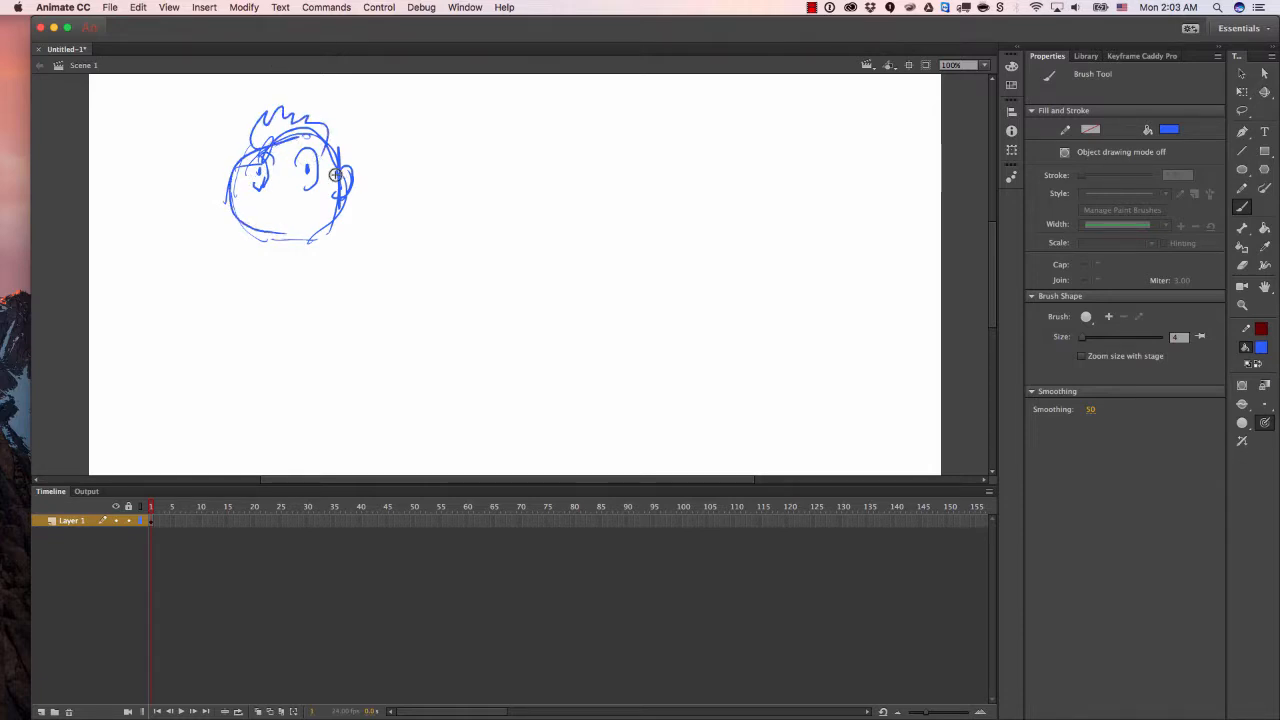
drag(292, 146, 318, 142)
mouse_move(270, 149)
mouse_down()
mouse_move(252, 155)
mouse_move(268, 152)
mouse_up()
mouse_move(267, 210)
mouse_down()
mouse_move(295, 207)
mouse_move(275, 192)
mouse_up()
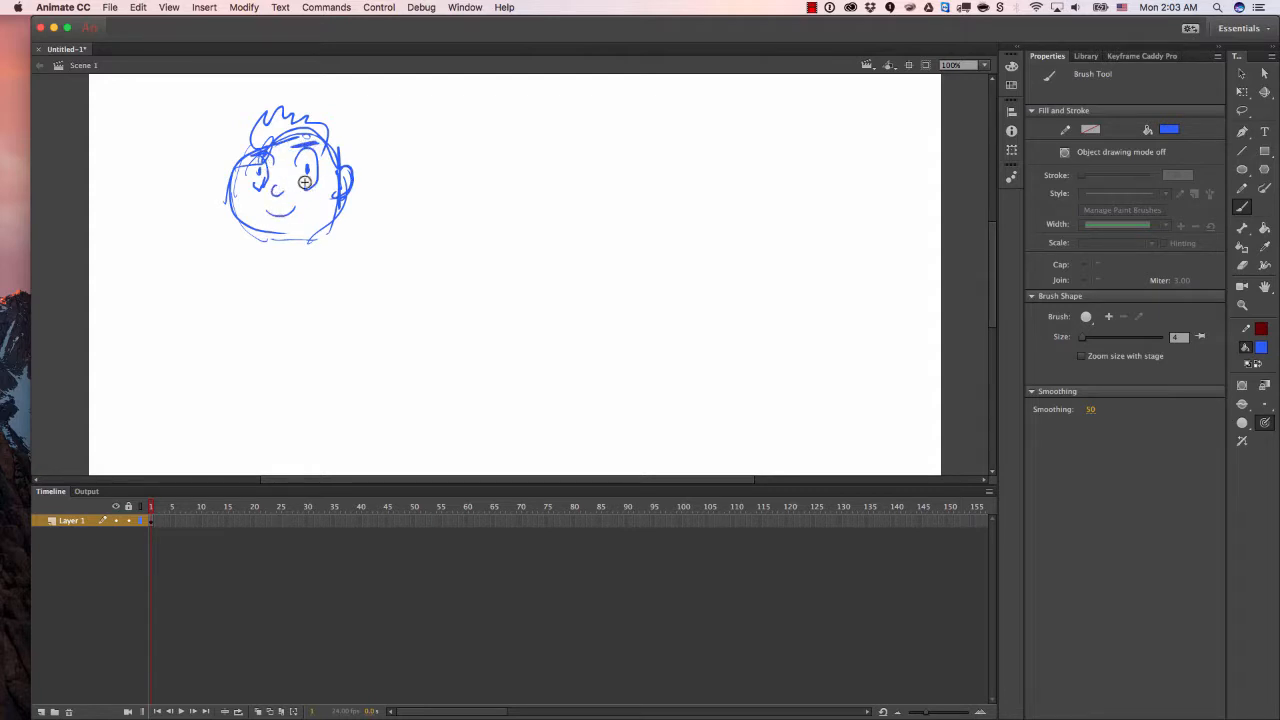
Sketch a bow tie under the chin, then rough in the waistline, first leg and feet below.
drag(286, 240, 280, 251)
drag(259, 407, 237, 432)
mouse_move(263, 317)
mouse_down()
mouse_move(304, 315)
mouse_move(264, 394)
mouse_up()
drag(278, 349, 268, 407)
drag(258, 320, 262, 409)
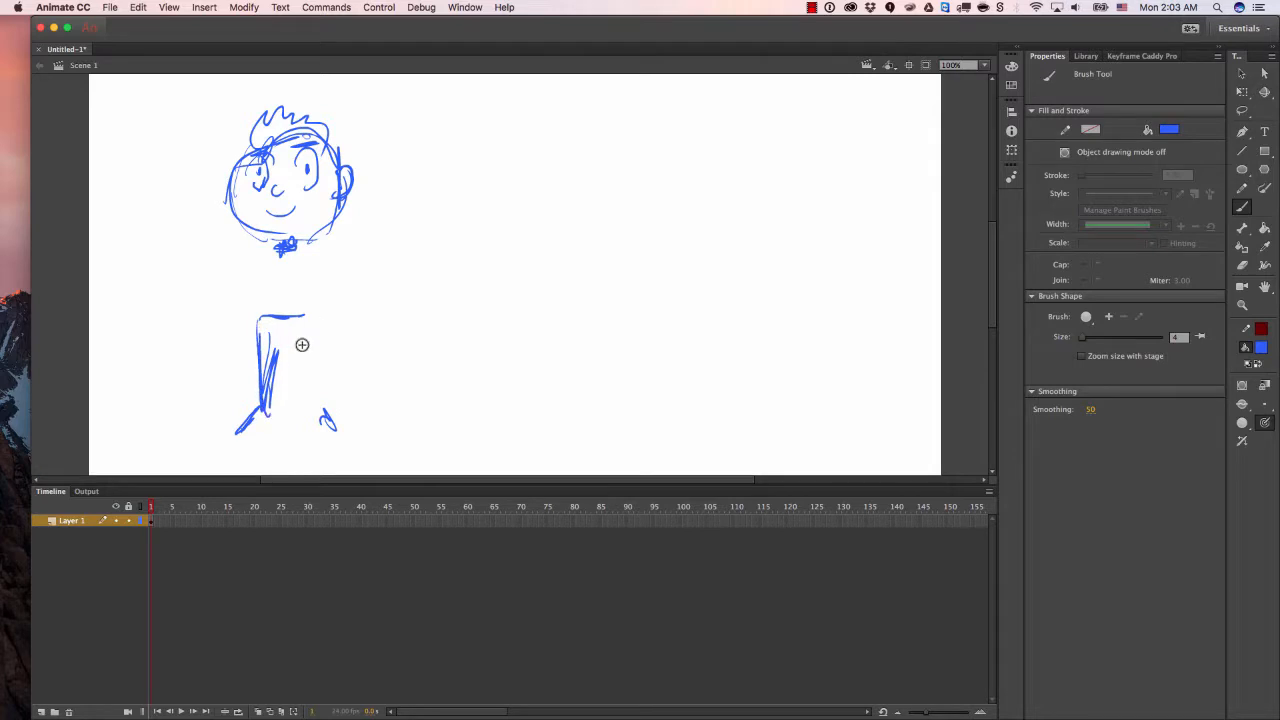
Sketch the knee-length shorts with side pockets, complete the legs and draw both shoes.
mouse_move(289, 338)
mouse_down()
mouse_move(323, 412)
mouse_move(323, 332)
mouse_up()
drag(329, 249, 347, 309)
drag(243, 374, 279, 381)
mouse_move(286, 327)
mouse_down()
mouse_move(251, 323)
mouse_move(267, 361)
mouse_move(328, 371)
mouse_move(299, 337)
mouse_move(298, 366)
mouse_move(303, 328)
mouse_move(320, 315)
mouse_move(313, 330)
mouse_move(269, 333)
mouse_up()
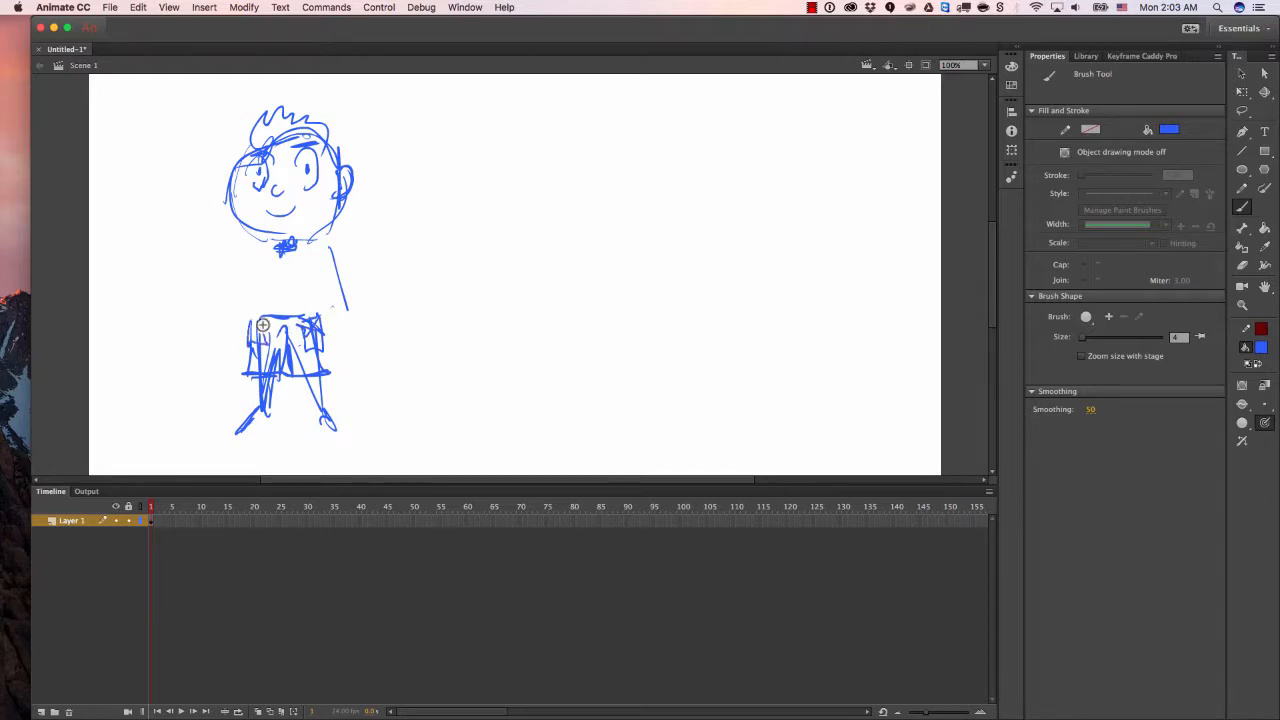
mouse_move(267, 409)
mouse_down()
mouse_move(245, 420)
mouse_move(246, 435)
mouse_move(262, 425)
mouse_move(254, 445)
mouse_move(320, 424)
mouse_move(329, 438)
mouse_move(316, 436)
mouse_move(352, 446)
mouse_move(326, 412)
mouse_up()
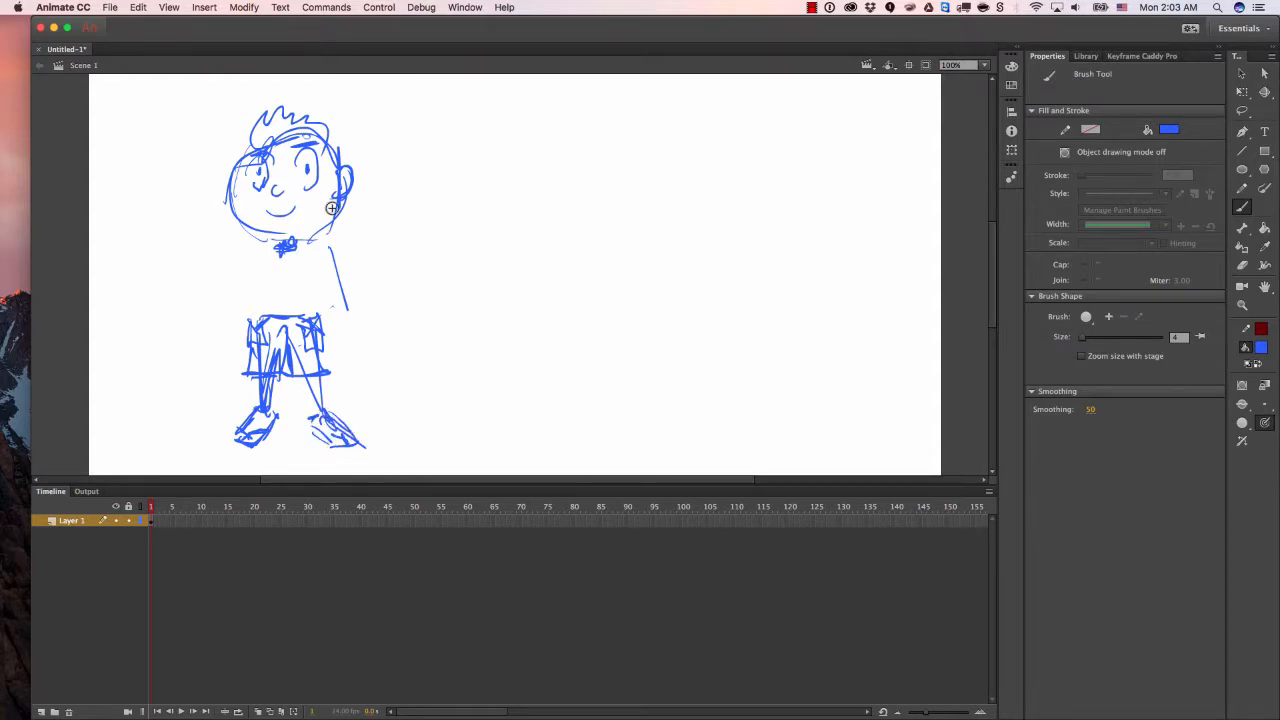
Sketch the short-sleeved shirt and shoulders, with both arms ending in hands tucked into the shorts' pockets.
mouse_move(337, 309)
mouse_down()
mouse_move(326, 334)
mouse_move(322, 311)
mouse_up()
mouse_move(232, 321)
mouse_down()
mouse_move(258, 246)
mouse_move(249, 267)
mouse_up()
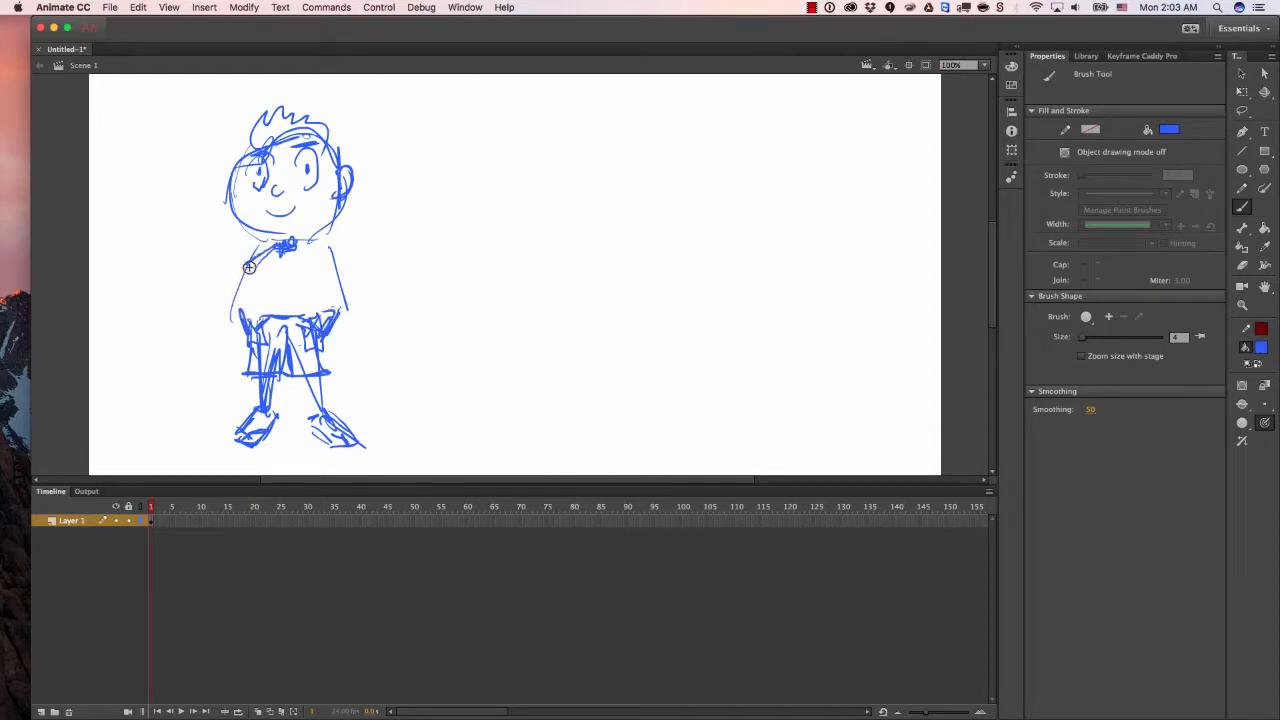
drag(329, 244, 352, 293)
mouse_move(234, 283)
mouse_down()
mouse_move(262, 302)
mouse_move(345, 282)
mouse_up()
mouse_move(261, 266)
mouse_down()
mouse_move(261, 320)
mouse_move(262, 297)
mouse_move(317, 321)
mouse_up()
mouse_move(301, 243)
mouse_down()
mouse_move(341, 265)
mouse_move(330, 259)
mouse_up()
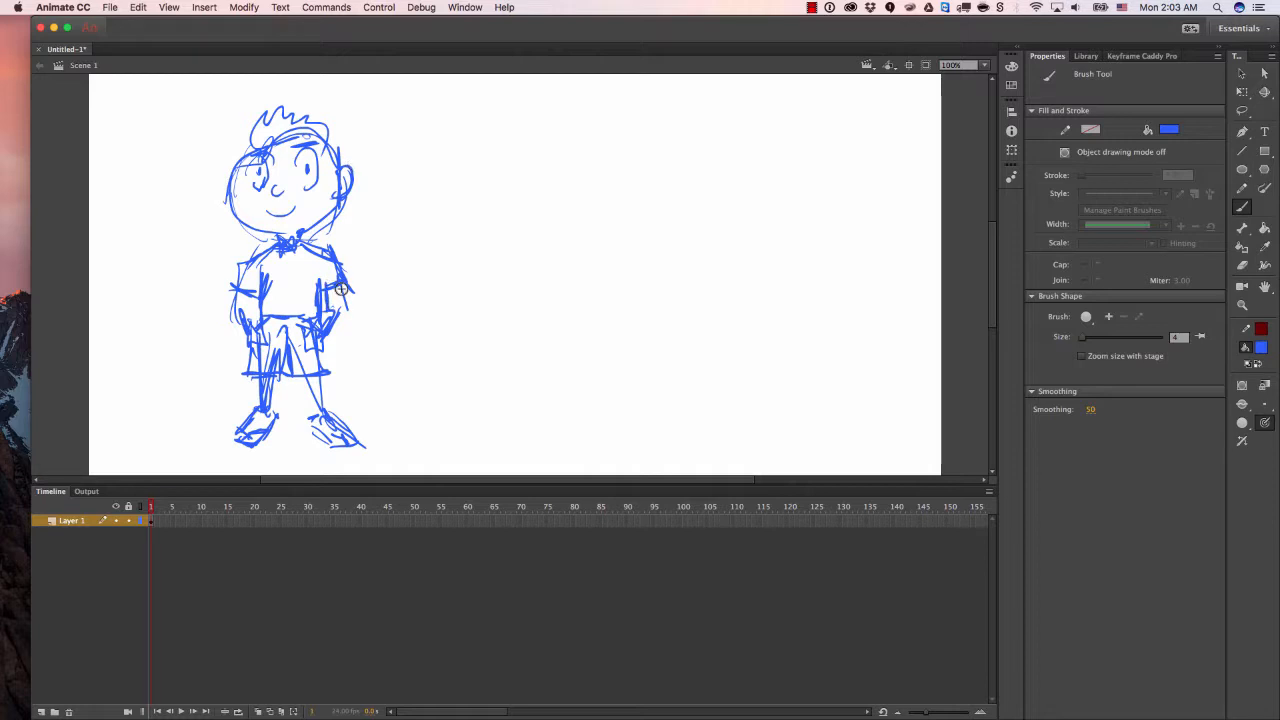
drag(254, 296, 260, 334)
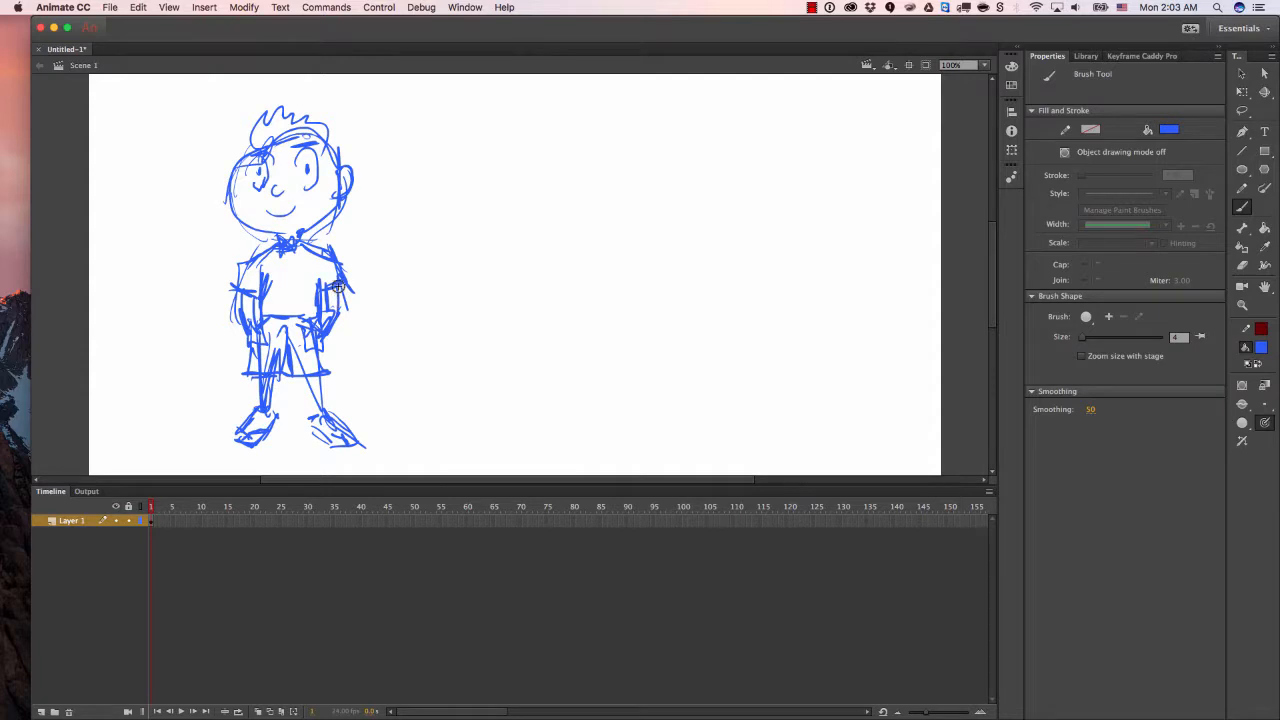
Add a new layer above the sketch and lock Layer 1.
click(40, 712)
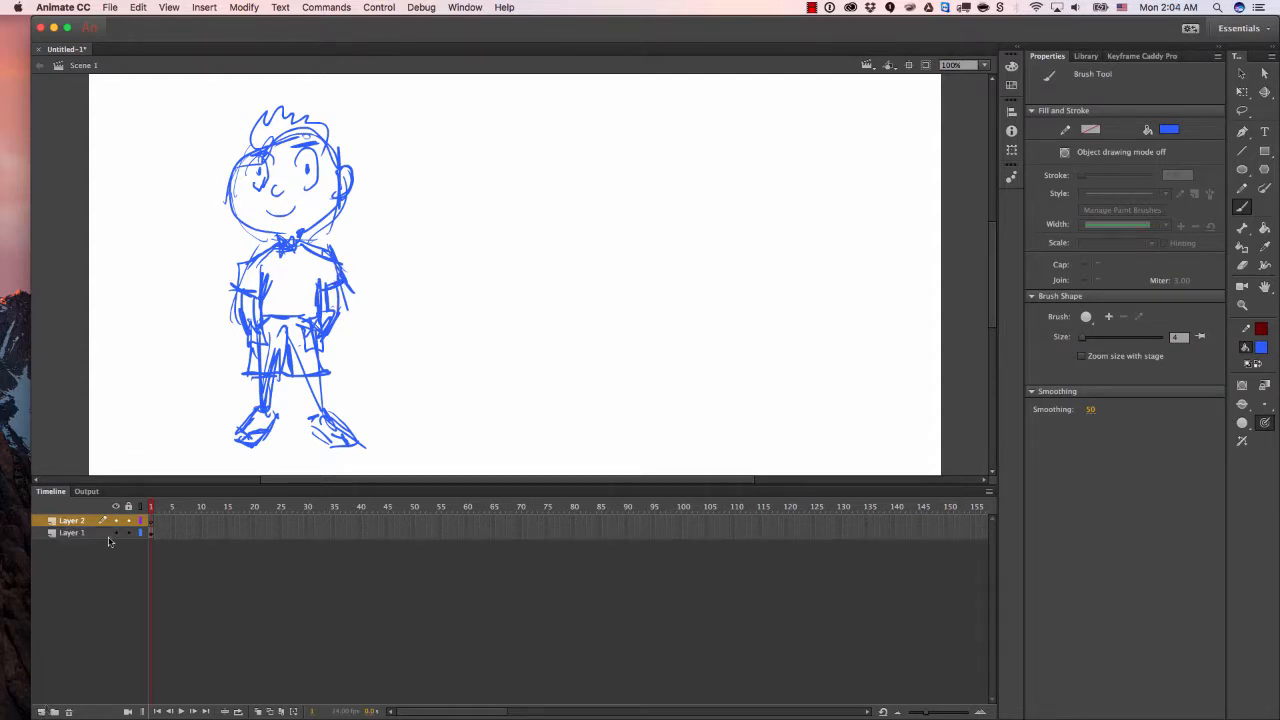
click(128, 533)
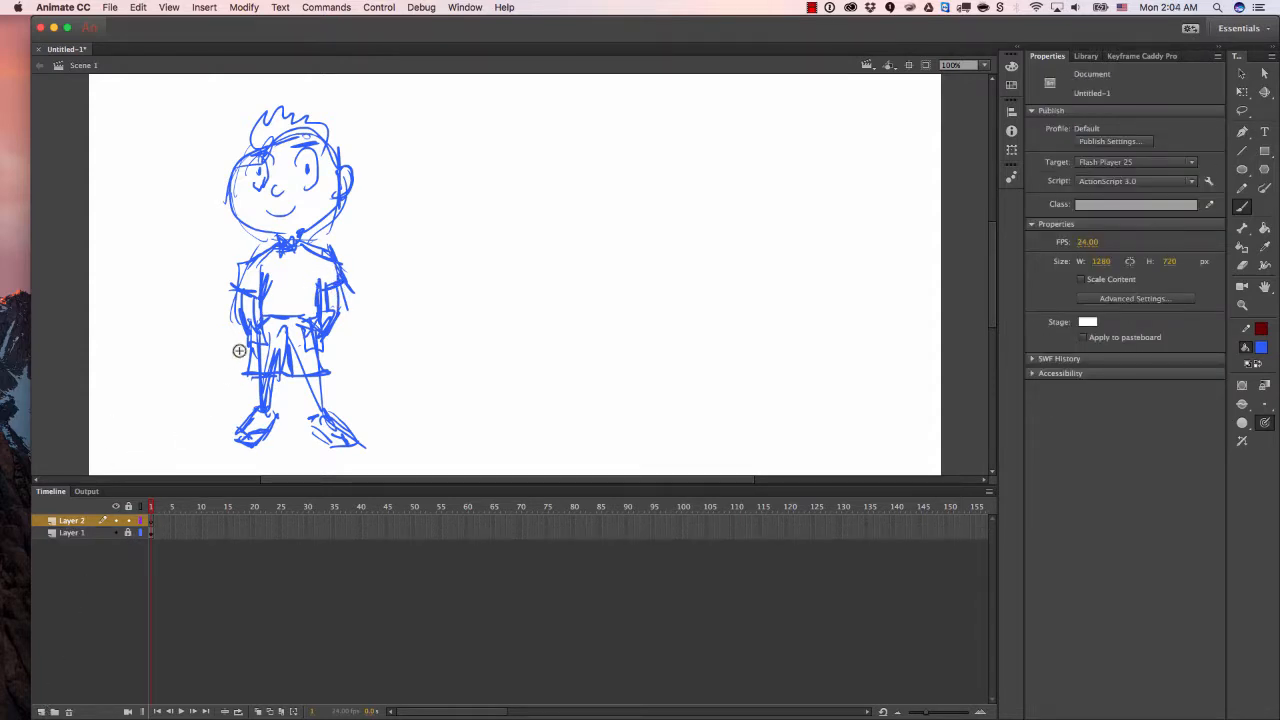
Fade the whole sketch on Layer 1 by setting its fill alpha to 22%, and lock the layer.
click(152, 532)
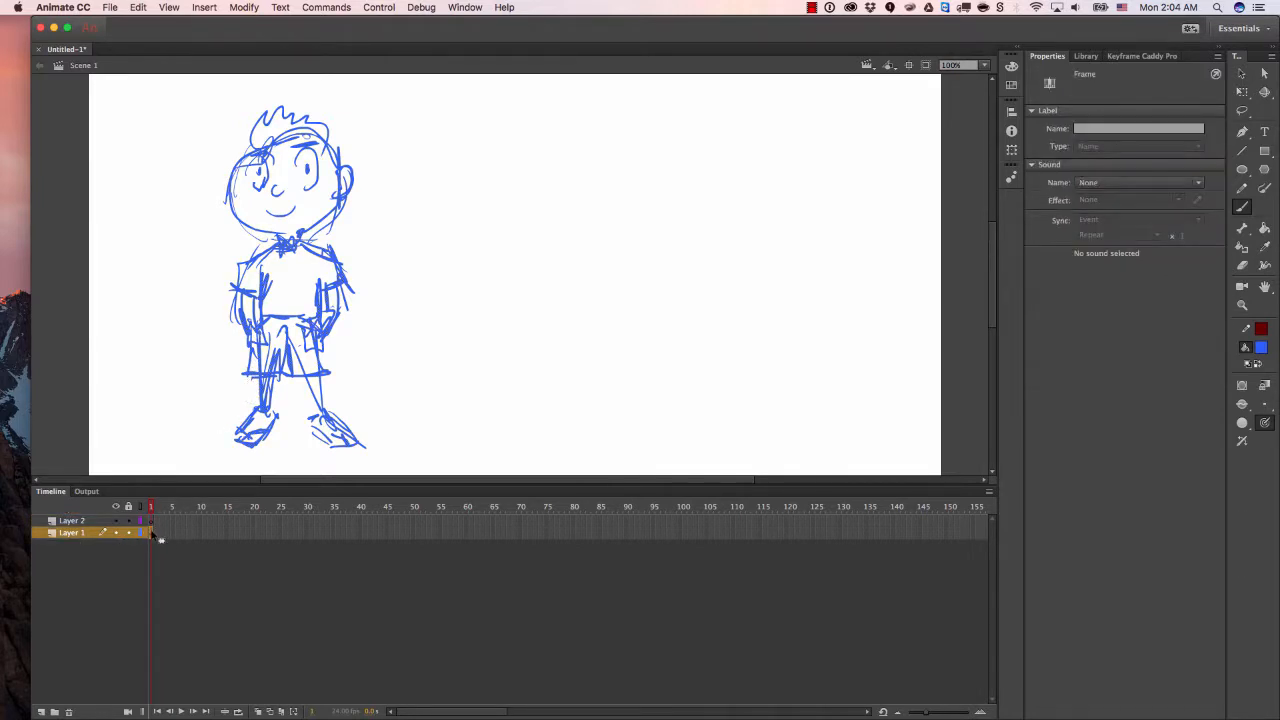
click(1261, 349)
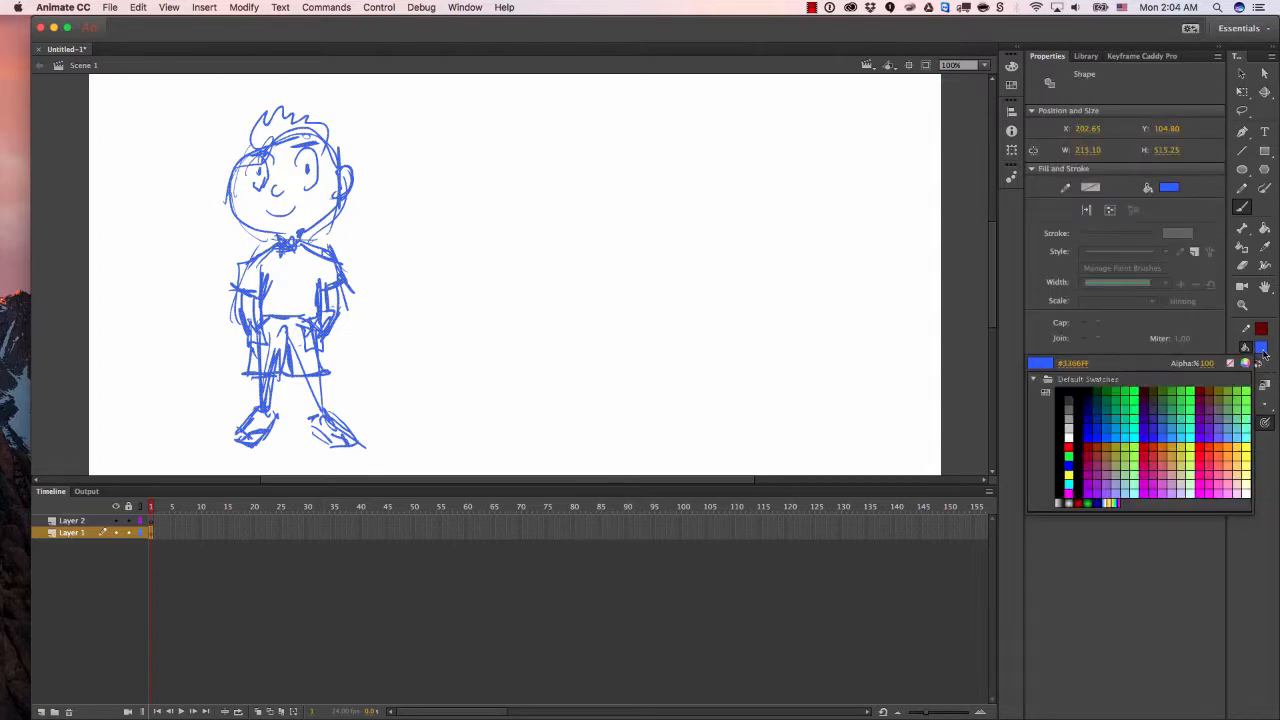
click(1210, 366)
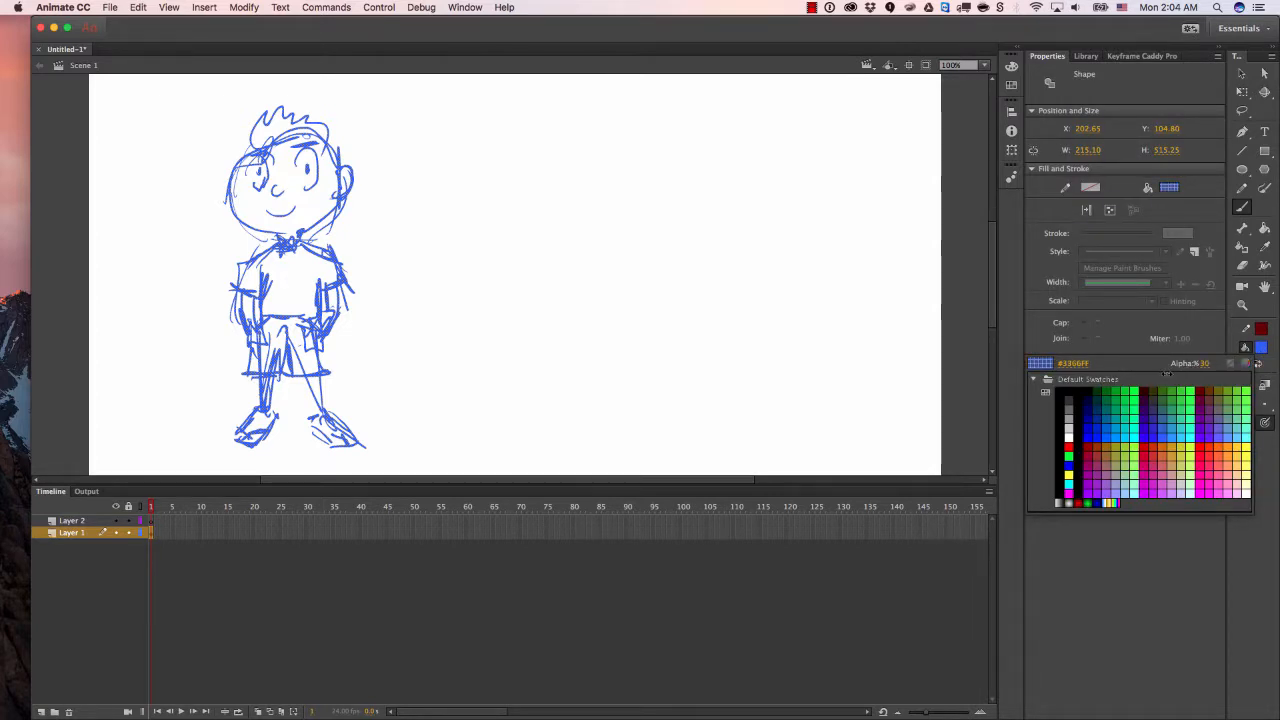
key(Return)
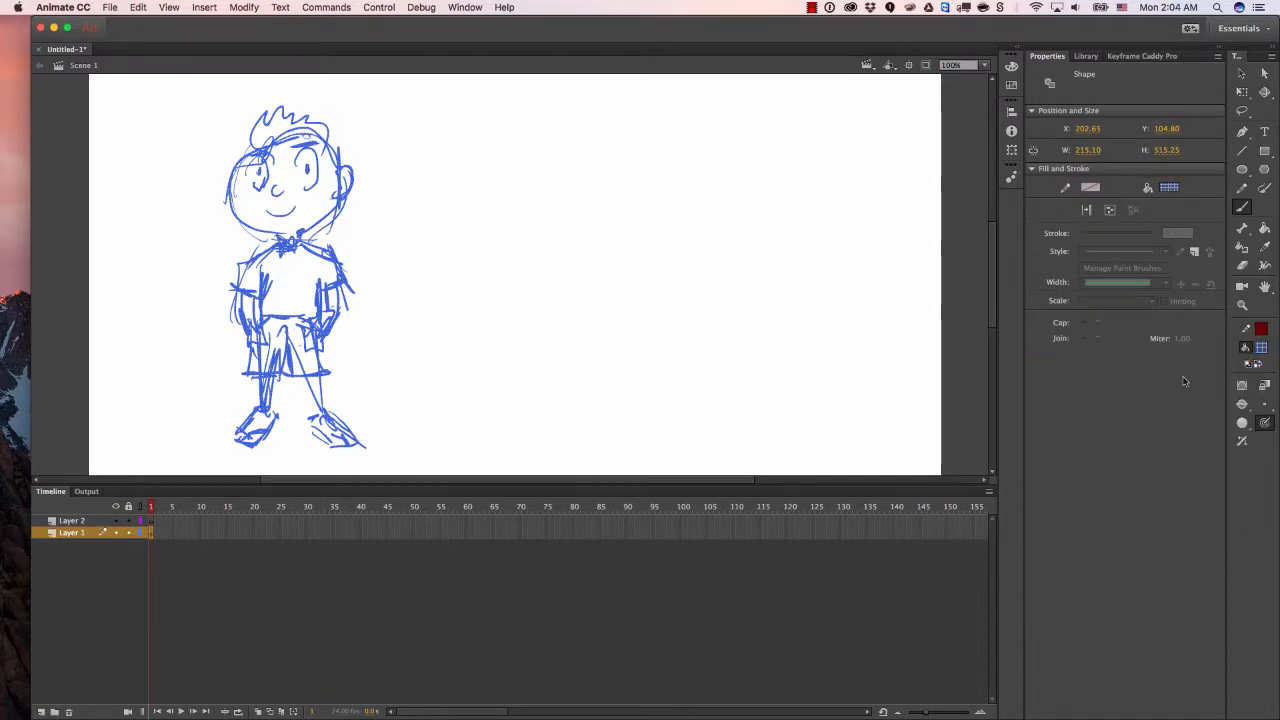
click(130, 533)
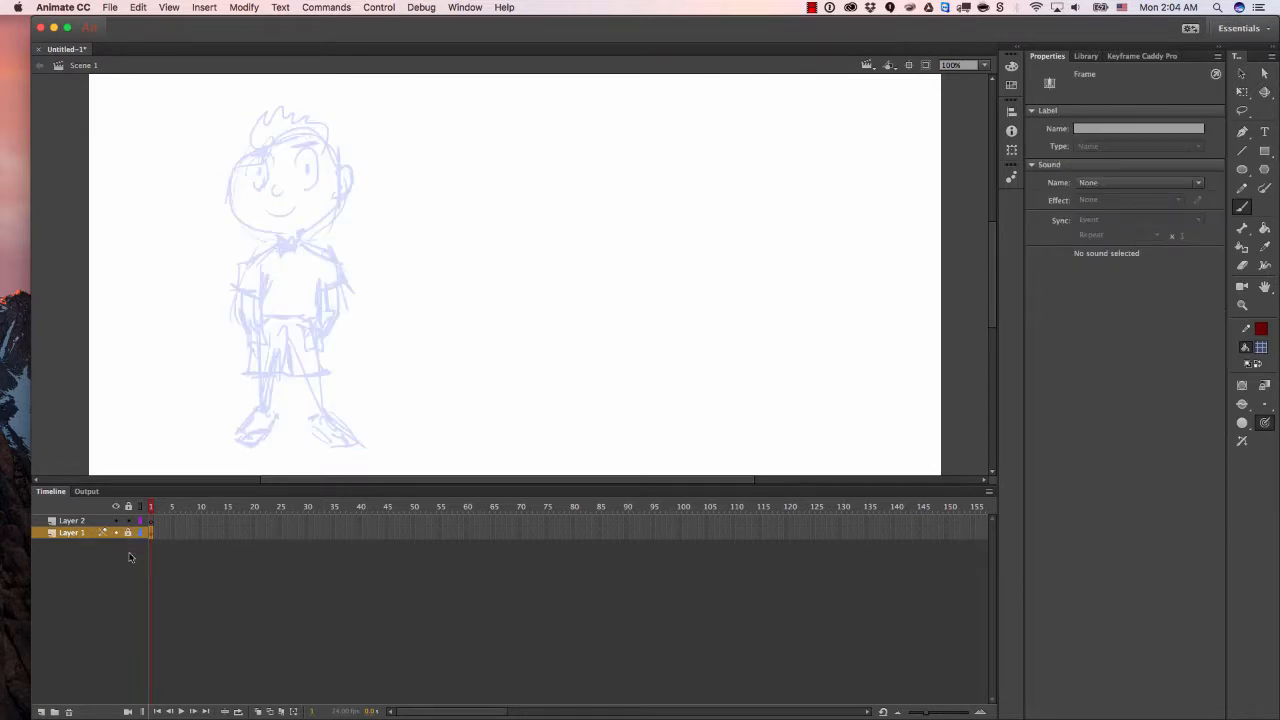
click(130, 557)
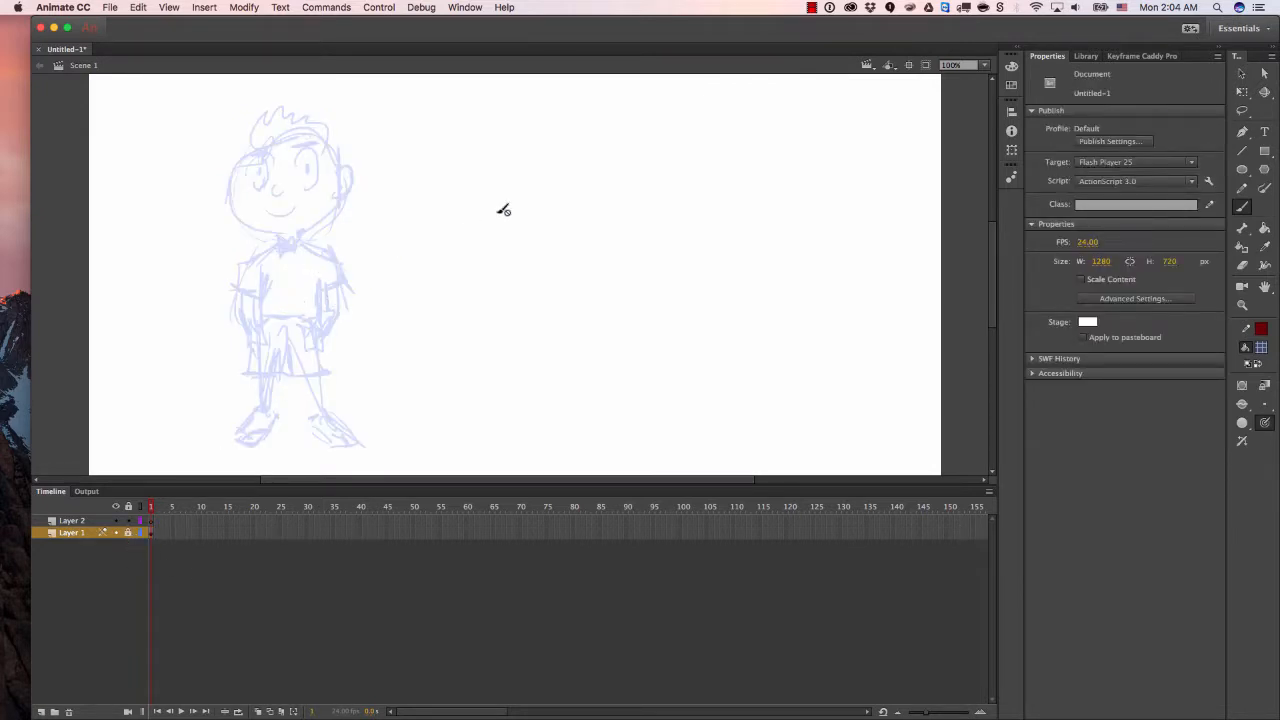
Make Layer 2 the active layer and restore the blue fill colour to full opacity.
click(96, 522)
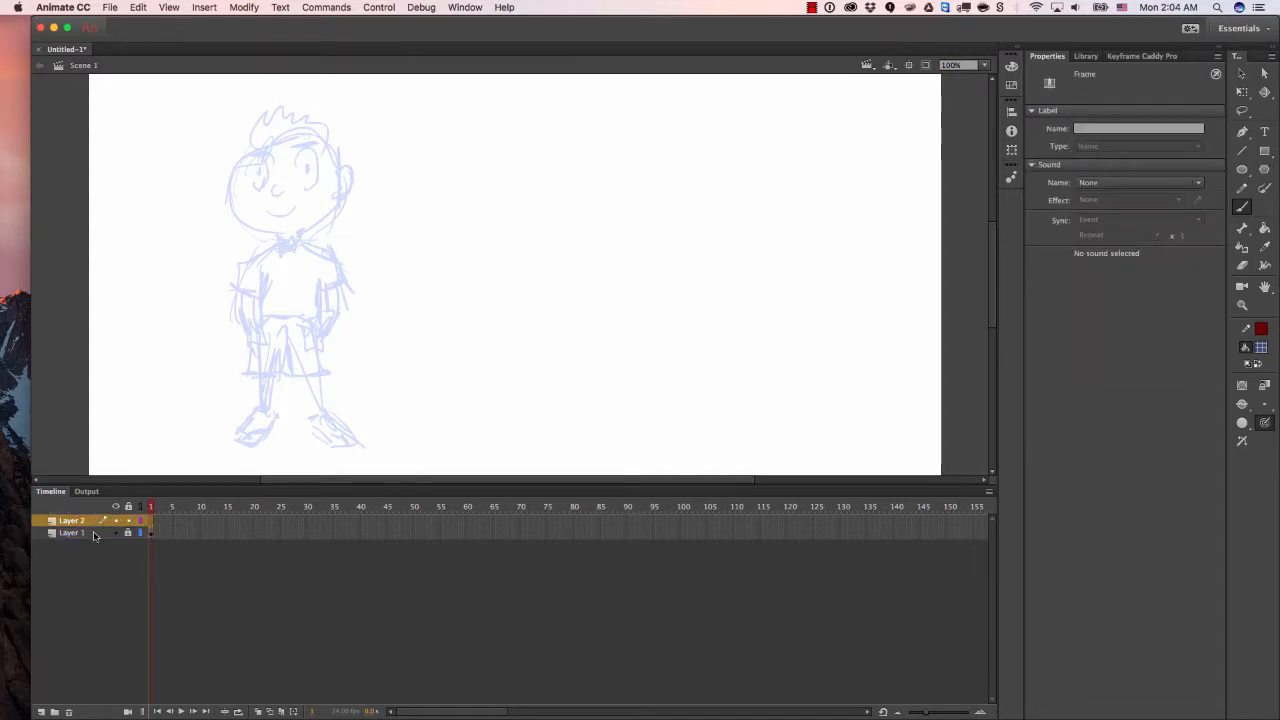
click(1260, 348)
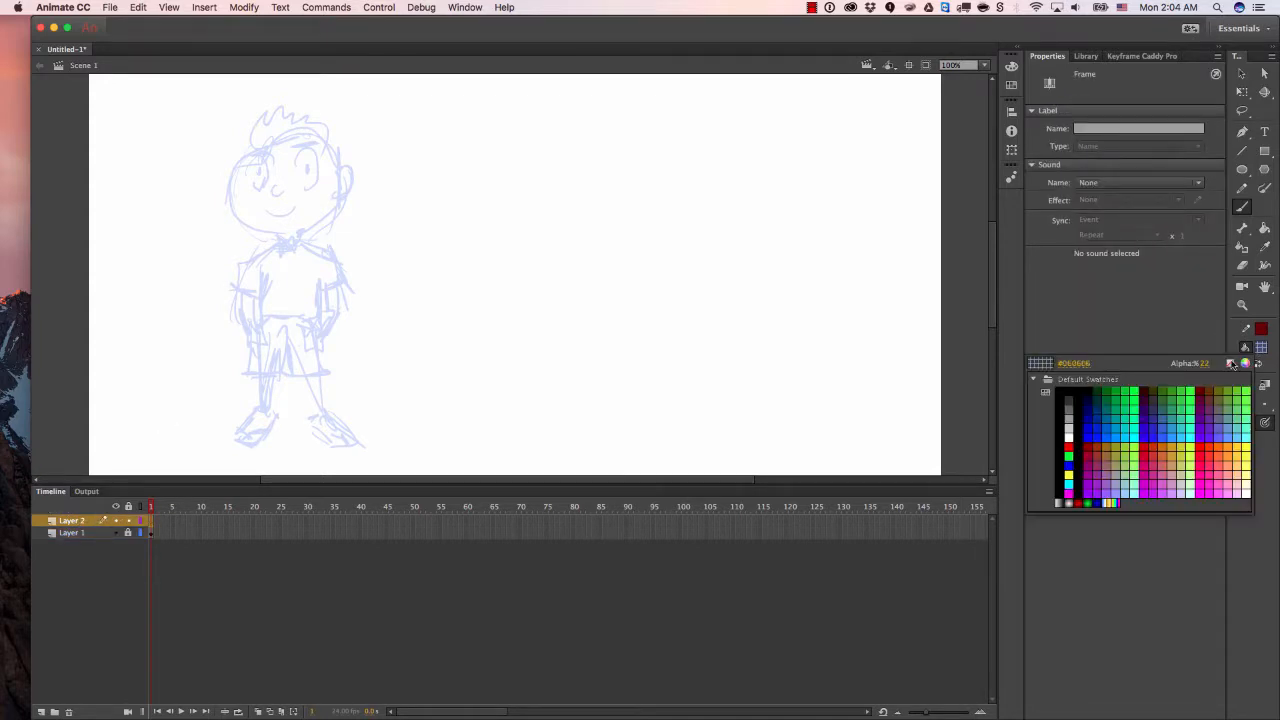
drag(1204, 364, 1277, 363)
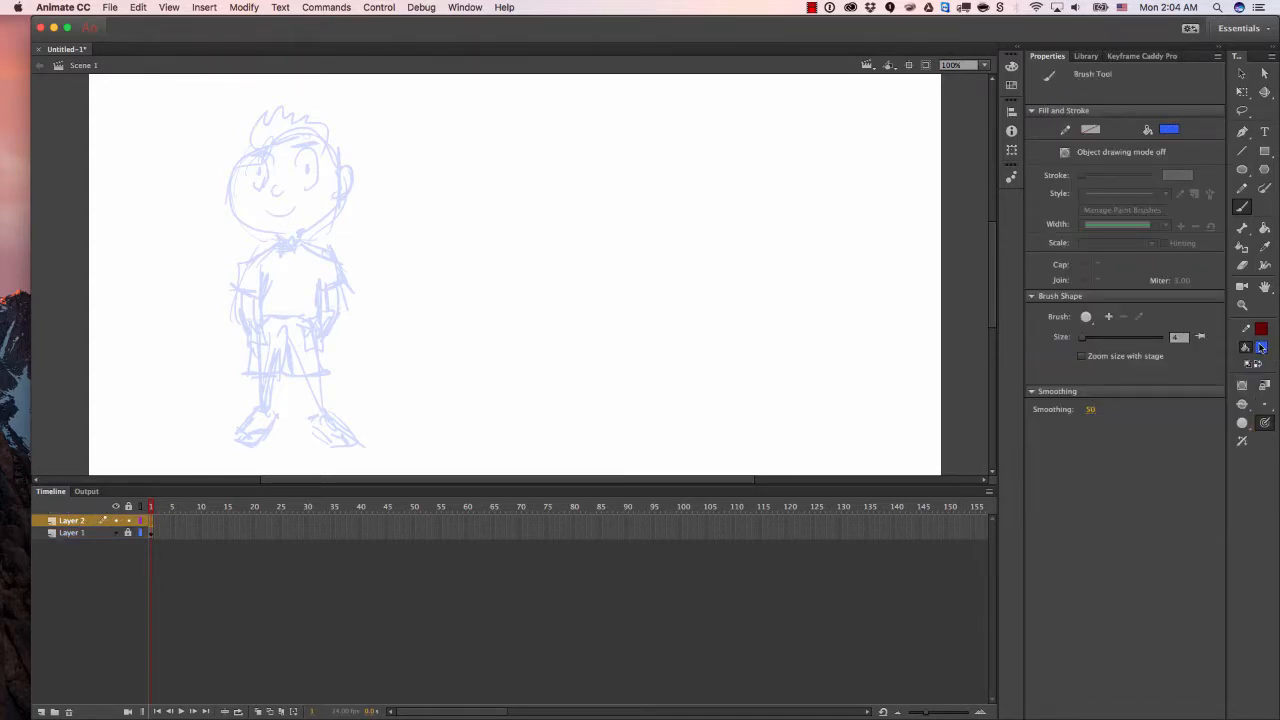
click(1260, 347)
click(1245, 364)
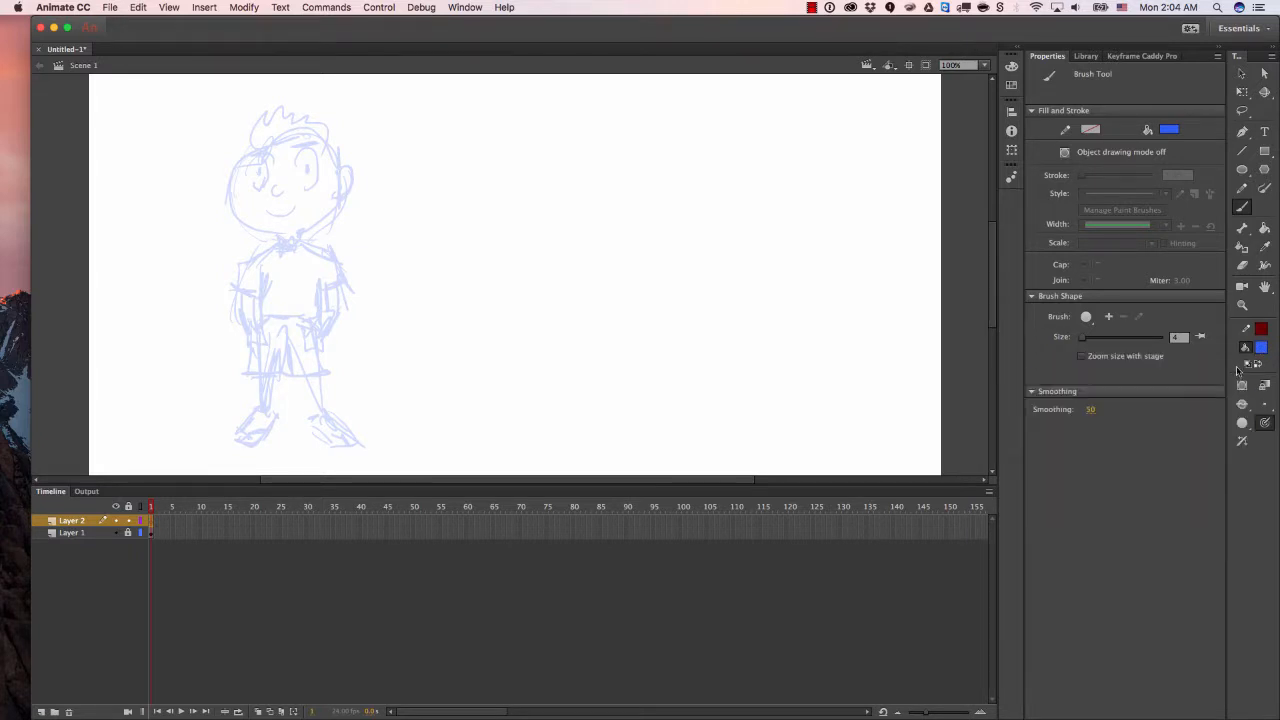
Choose the Pencil tool for the clean line work and set its pencil mode to Smooth.
click(1244, 191)
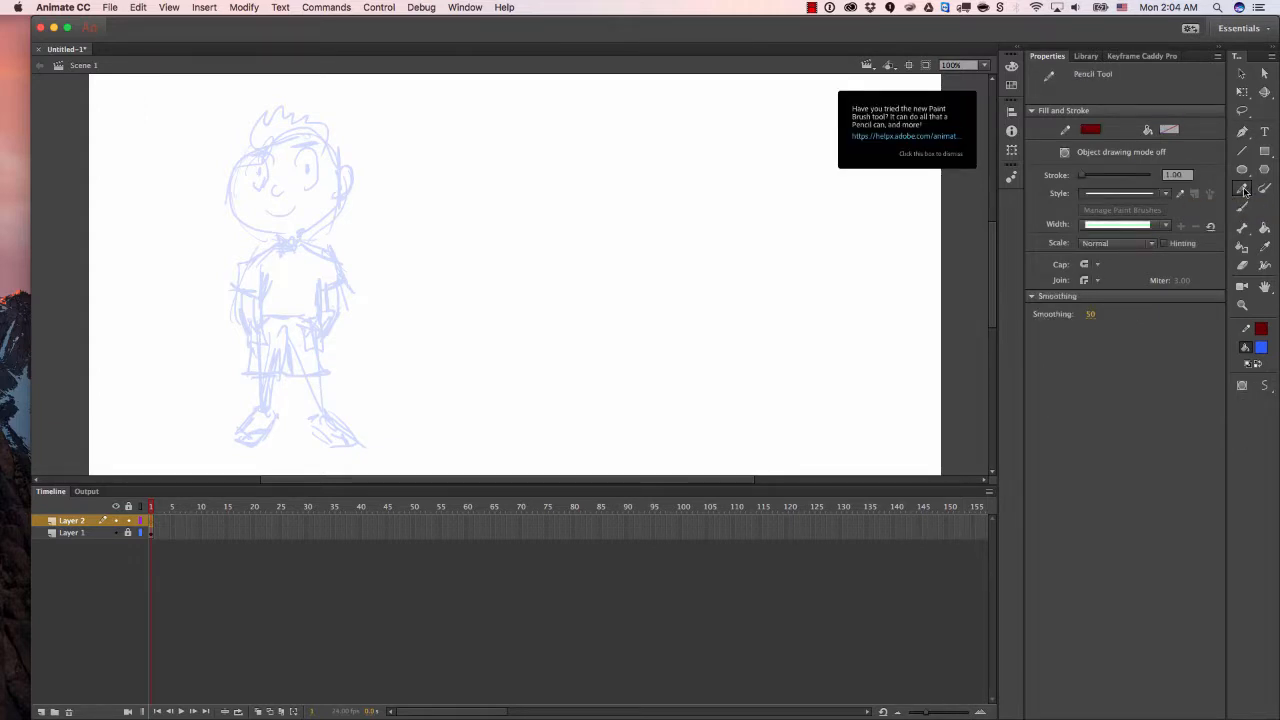
click(1266, 388)
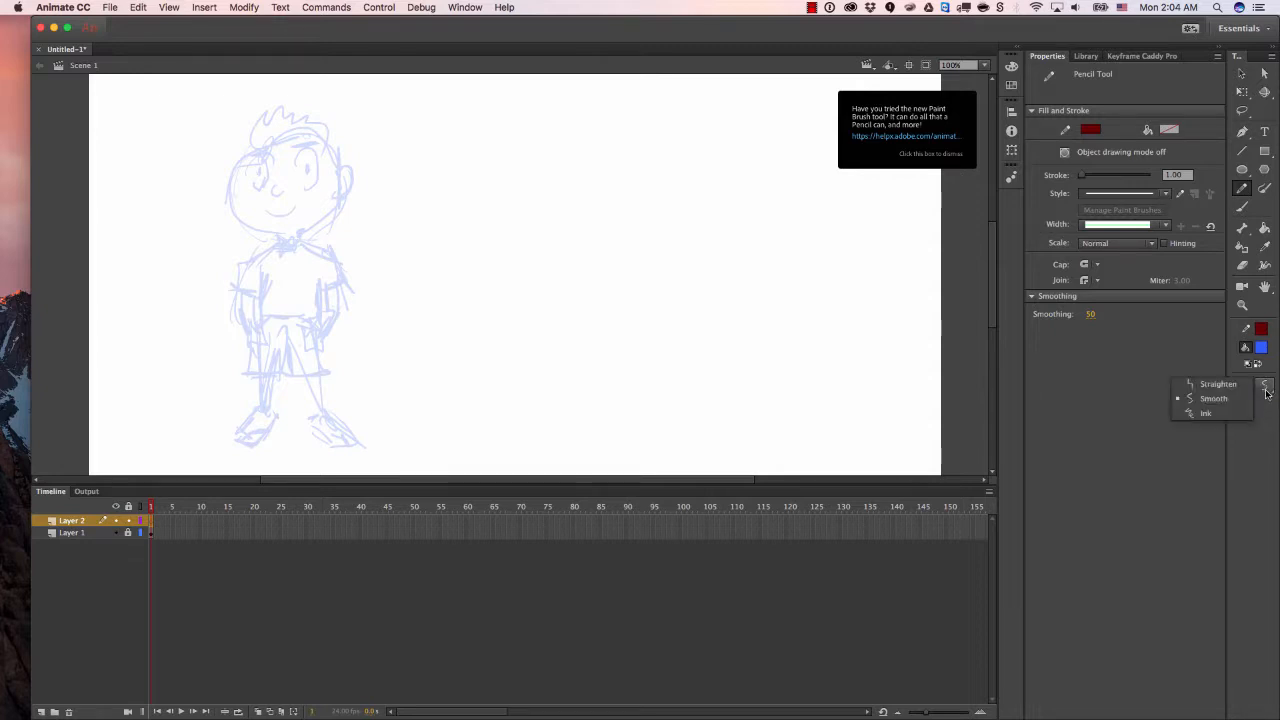
click(1205, 398)
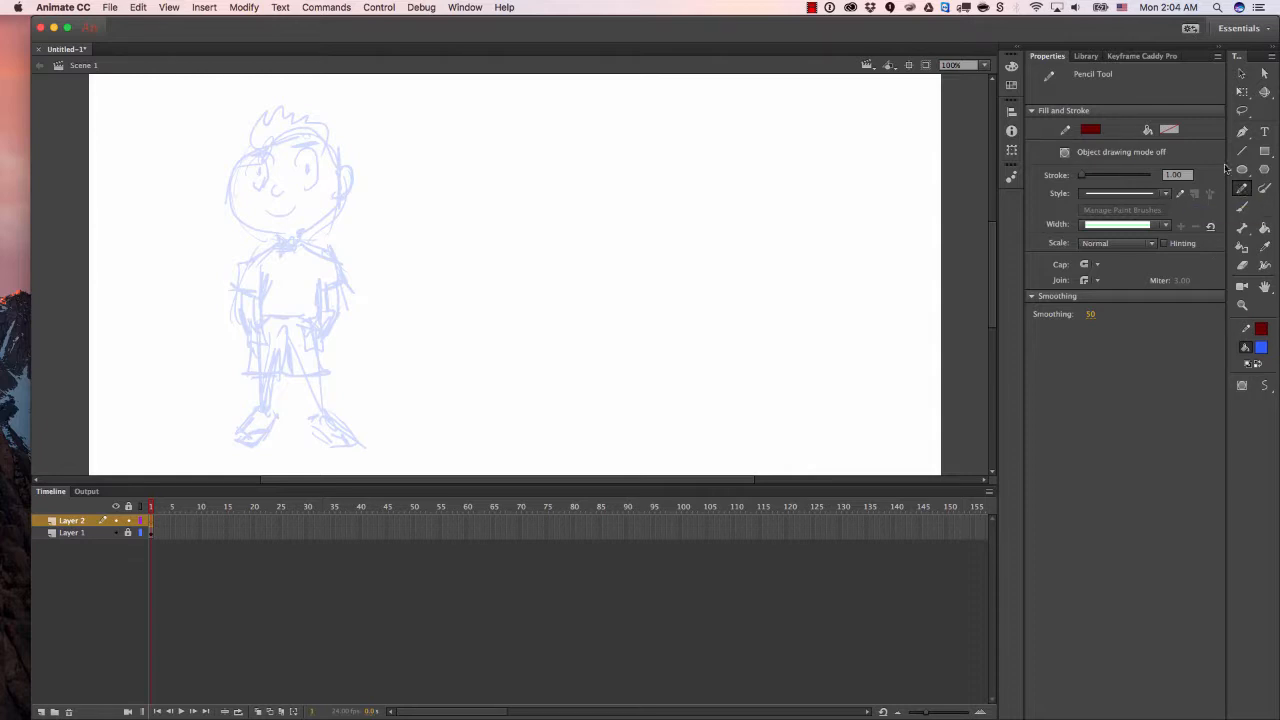
Trace the cheek, jaw and neck of the faded sketch on Layer 2 at 200% zoom, redrawing unsatisfactory strokes.
key(super+=)
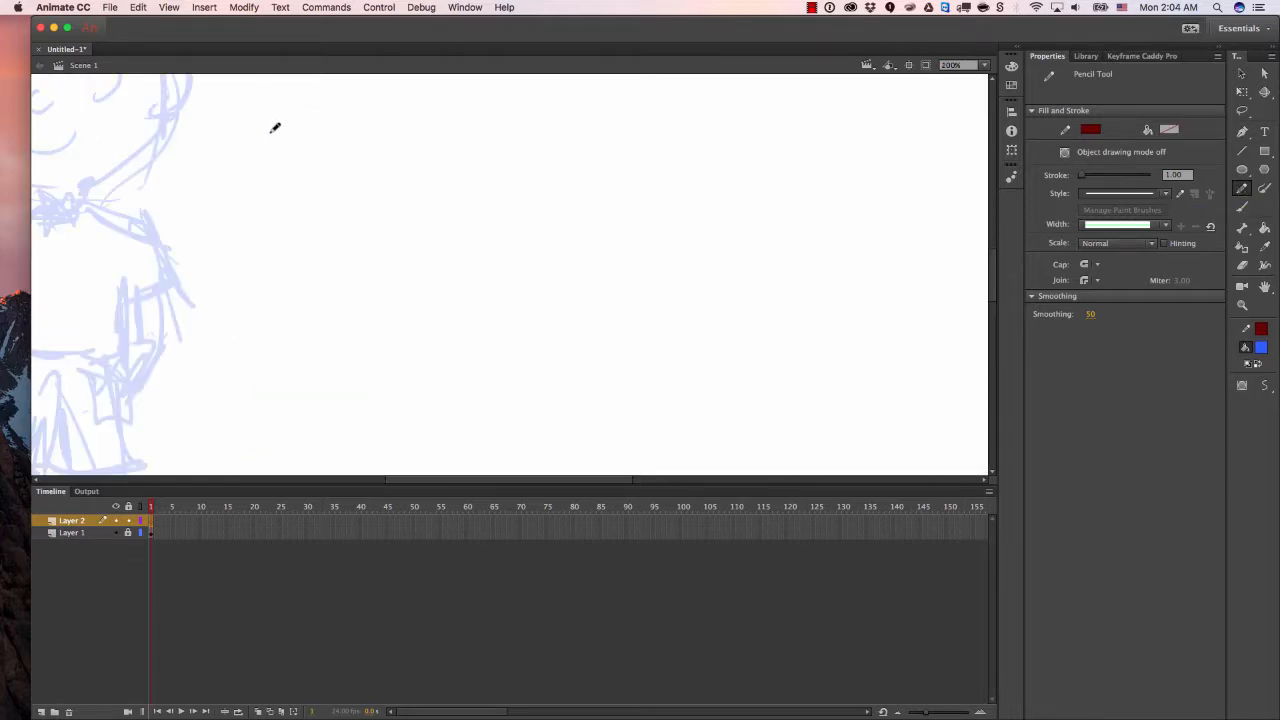
drag(162, 97, 321, 234)
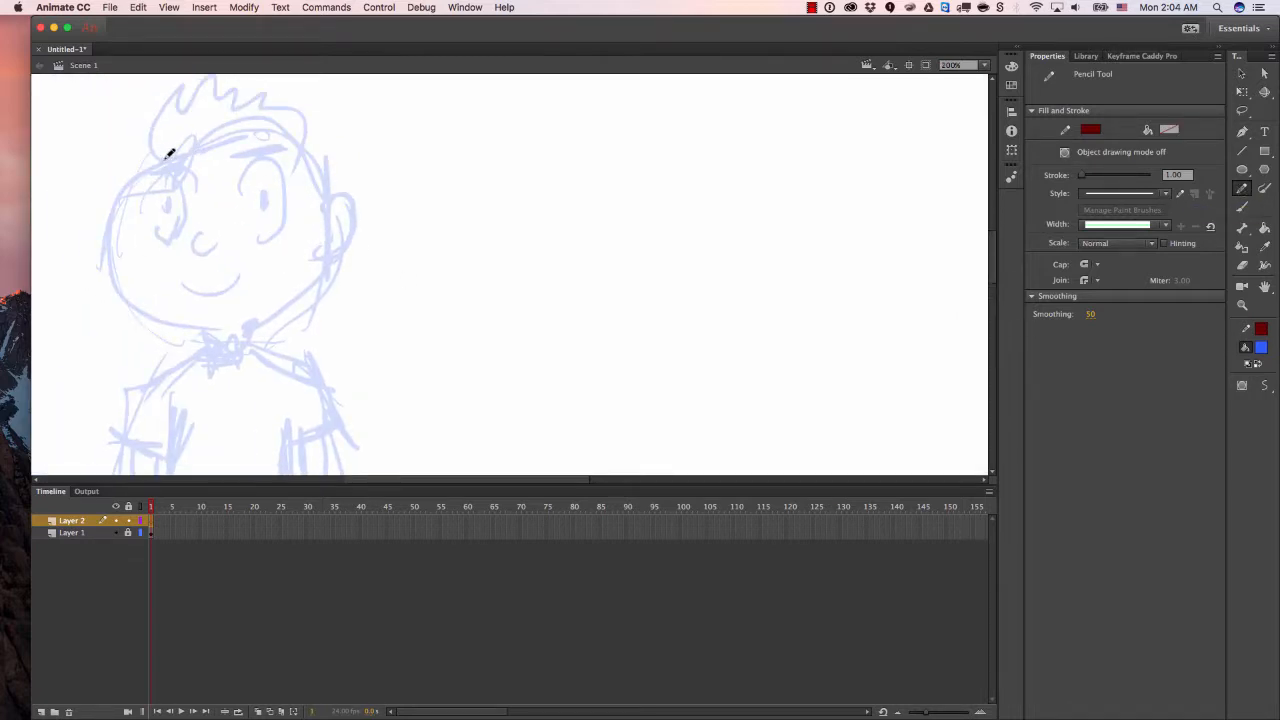
mouse_move(140, 178)
mouse_down()
mouse_move(115, 229)
mouse_move(123, 283)
mouse_move(201, 330)
mouse_up()
key(super+z)
mouse_move(164, 159)
mouse_down()
mouse_move(126, 266)
mouse_move(228, 326)
mouse_up()
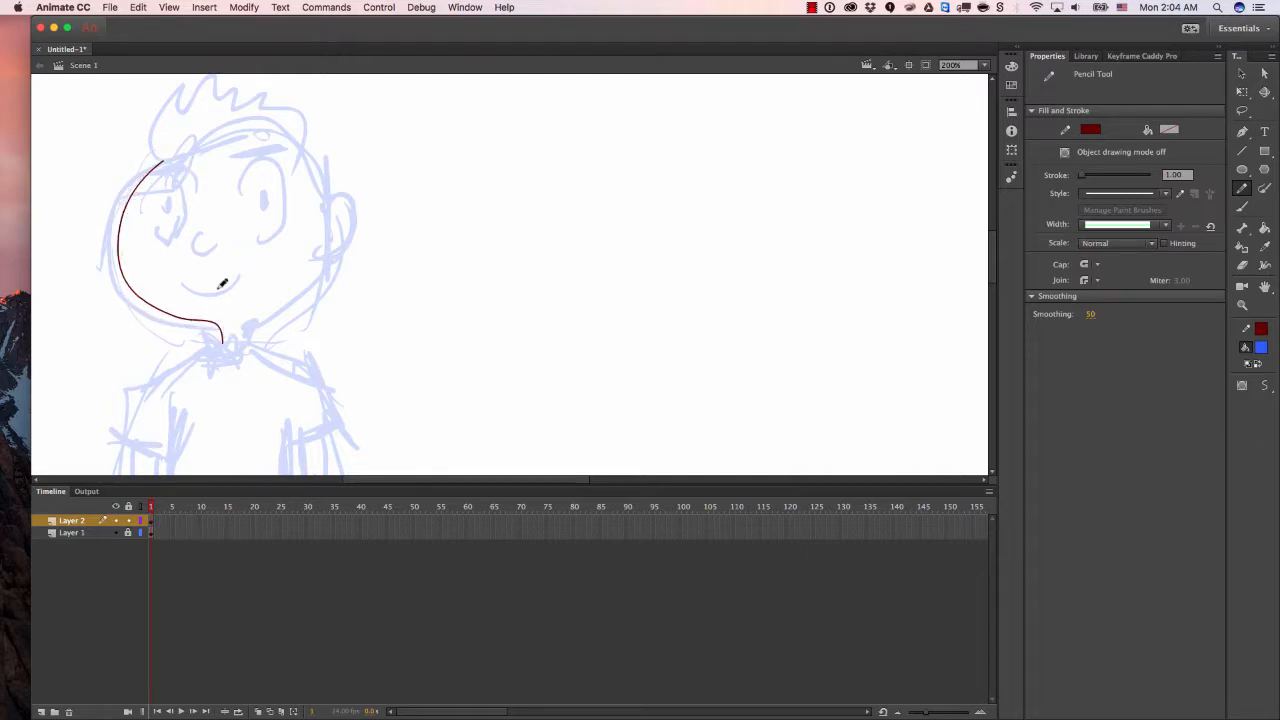
key(super+z)
mouse_move(162, 160)
mouse_down()
mouse_move(119, 241)
mouse_move(140, 297)
mouse_move(231, 346)
mouse_up()
key(super+z)
mouse_move(162, 160)
mouse_down()
mouse_move(120, 266)
mouse_move(234, 326)
mouse_up()
key(super+z)
mouse_move(163, 160)
mouse_down()
mouse_move(115, 243)
mouse_move(211, 313)
mouse_move(140, 178)
mouse_move(138, 304)
mouse_move(231, 324)
mouse_move(213, 334)
mouse_move(294, 299)
mouse_move(334, 199)
mouse_move(306, 215)
mouse_up()
key(super+z)
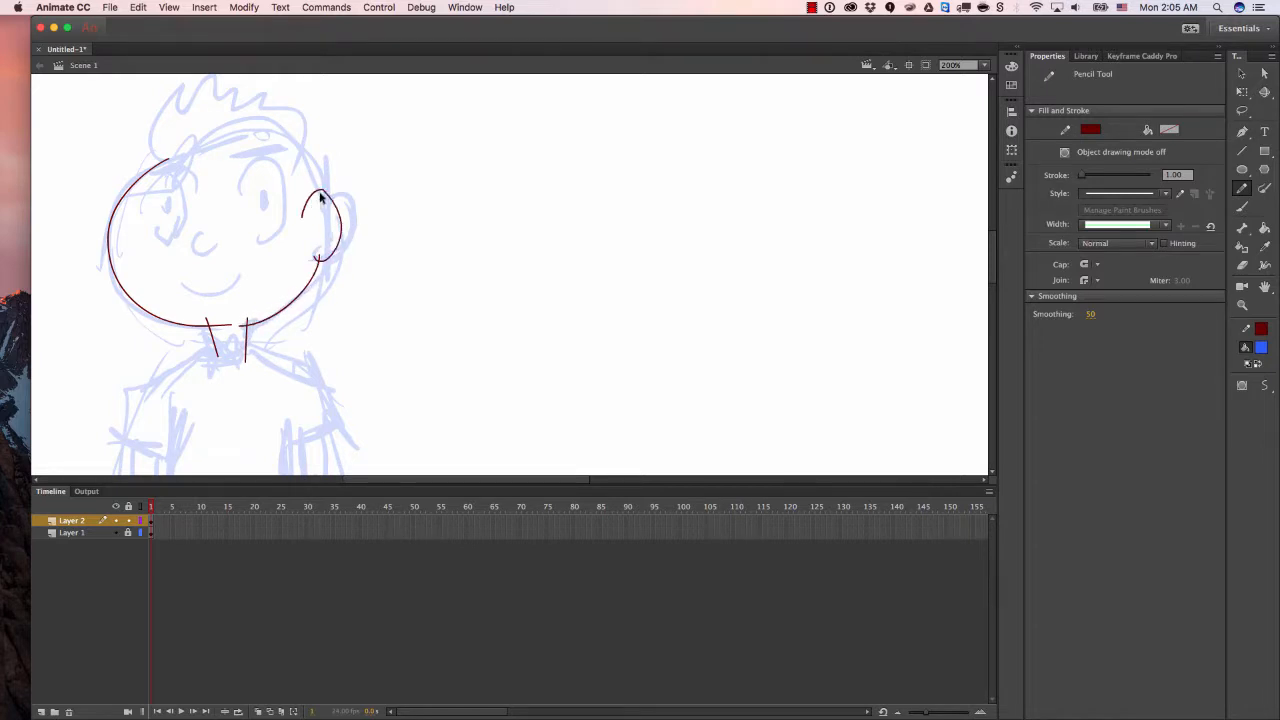
Trace the ear at the side of the head, undoing and redrawing the line until it fits the sketch.
key(super+z)
mouse_move(315, 258)
mouse_down()
mouse_move(355, 225)
mouse_move(335, 224)
mouse_move(358, 204)
mouse_move(319, 269)
mouse_move(341, 191)
mouse_move(330, 227)
mouse_move(347, 244)
mouse_move(326, 207)
mouse_up()
key(super+z)
key(super+z)
key(super+z)
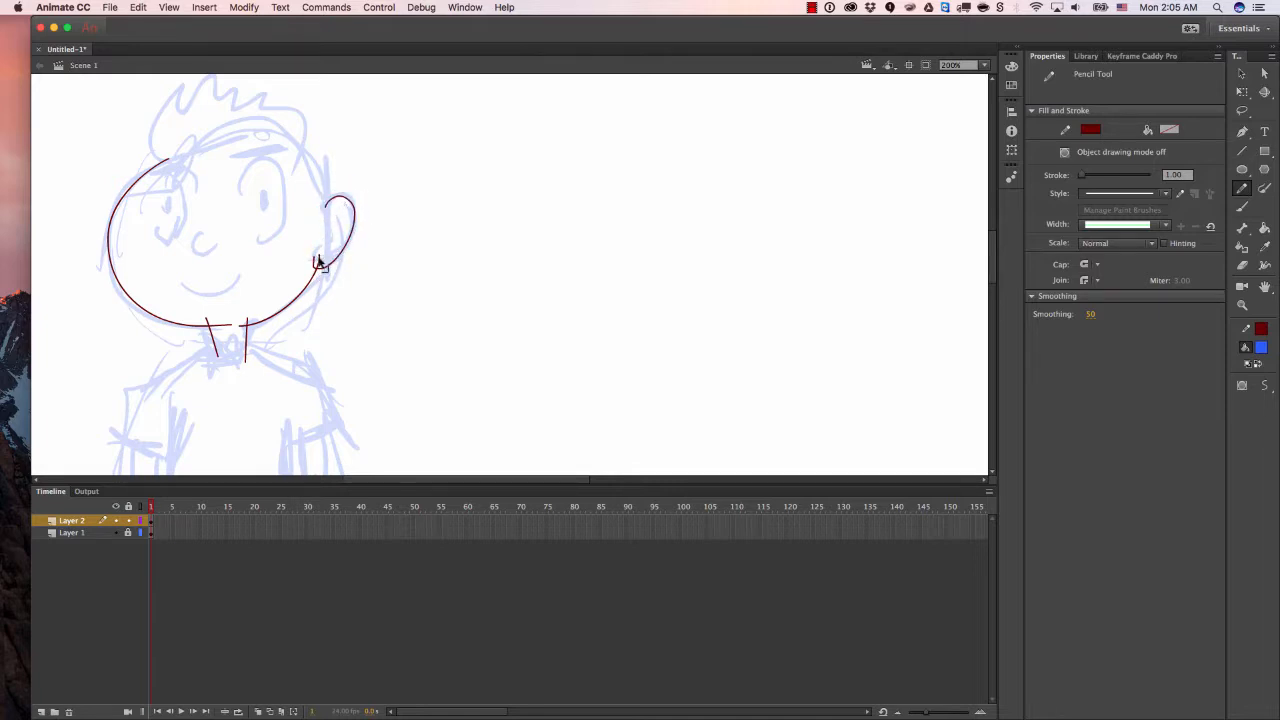
key(super+z)
mouse_move(318, 257)
mouse_down()
mouse_move(357, 220)
mouse_move(334, 214)
mouse_up()
key(super+z)
Trace the top of the head as one curve from the ear over to the forehead, undoing the first attempt.
mouse_move(325, 259)
mouse_down()
mouse_move(329, 191)
mouse_move(292, 136)
mouse_move(137, 190)
mouse_up()
key(super+z)
mouse_move(333, 211)
mouse_down()
mouse_move(256, 127)
mouse_move(177, 153)
mouse_up()
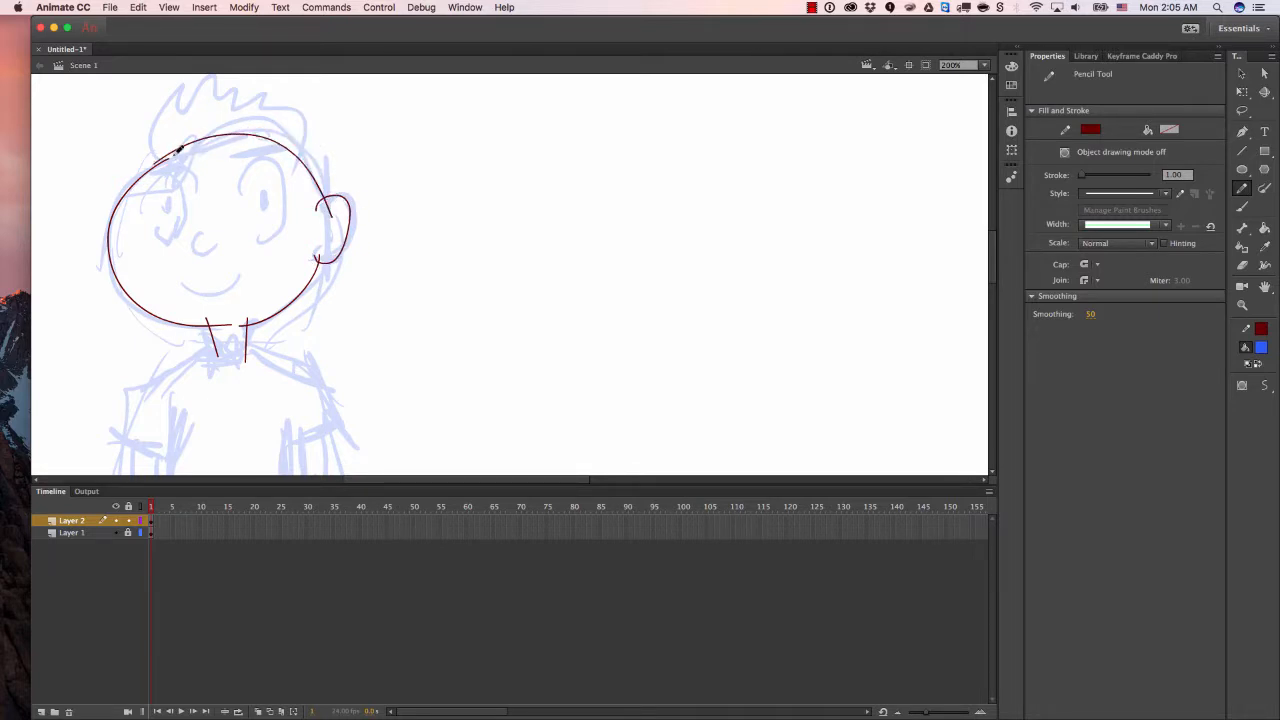
Trace the spiky hair outline from the forehead side across the top of the head to the ear side.
drag(268, 130, 282, 214)
mouse_move(174, 246)
mouse_down()
mouse_move(166, 180)
mouse_move(192, 155)
mouse_move(204, 180)
mouse_move(238, 155)
mouse_move(245, 181)
mouse_move(285, 167)
mouse_move(287, 192)
mouse_move(302, 181)
mouse_move(313, 242)
mouse_up()
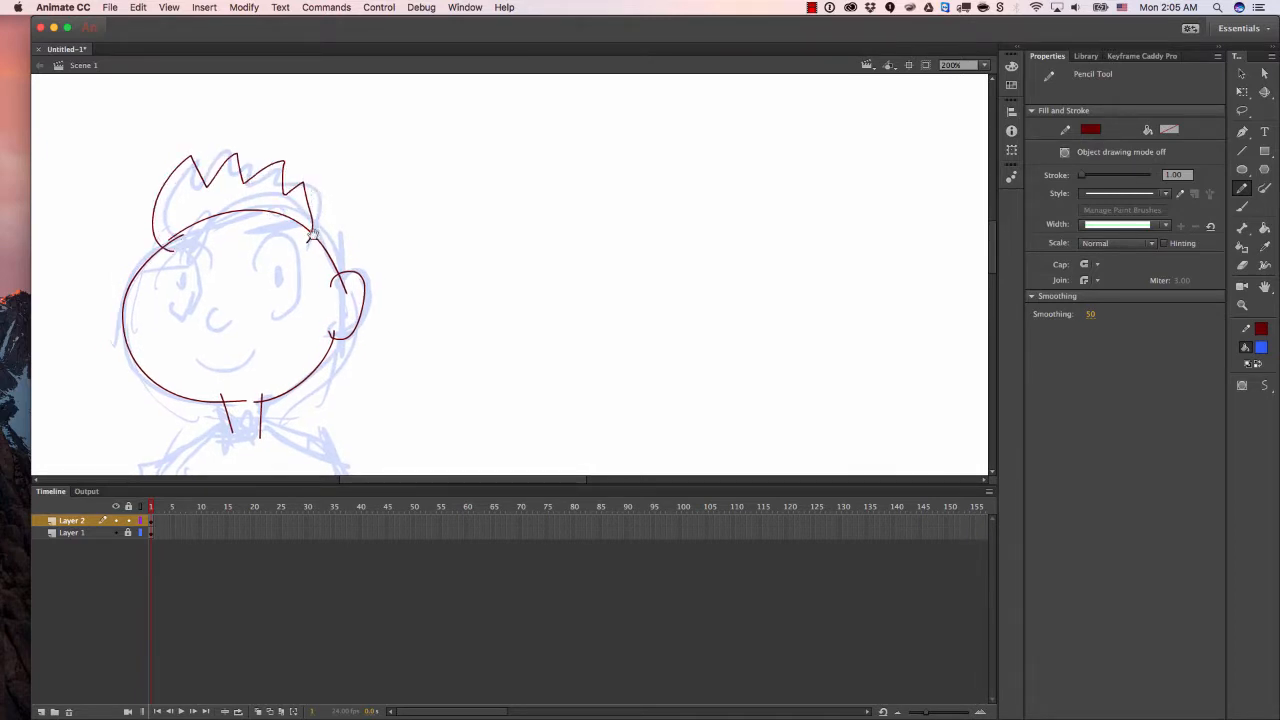
Trace both eyes with arched outlines, lower lid lines and oval pupils, undoing and redrawing unsatisfactory strokes.
scroll(313, 232, down, 3)
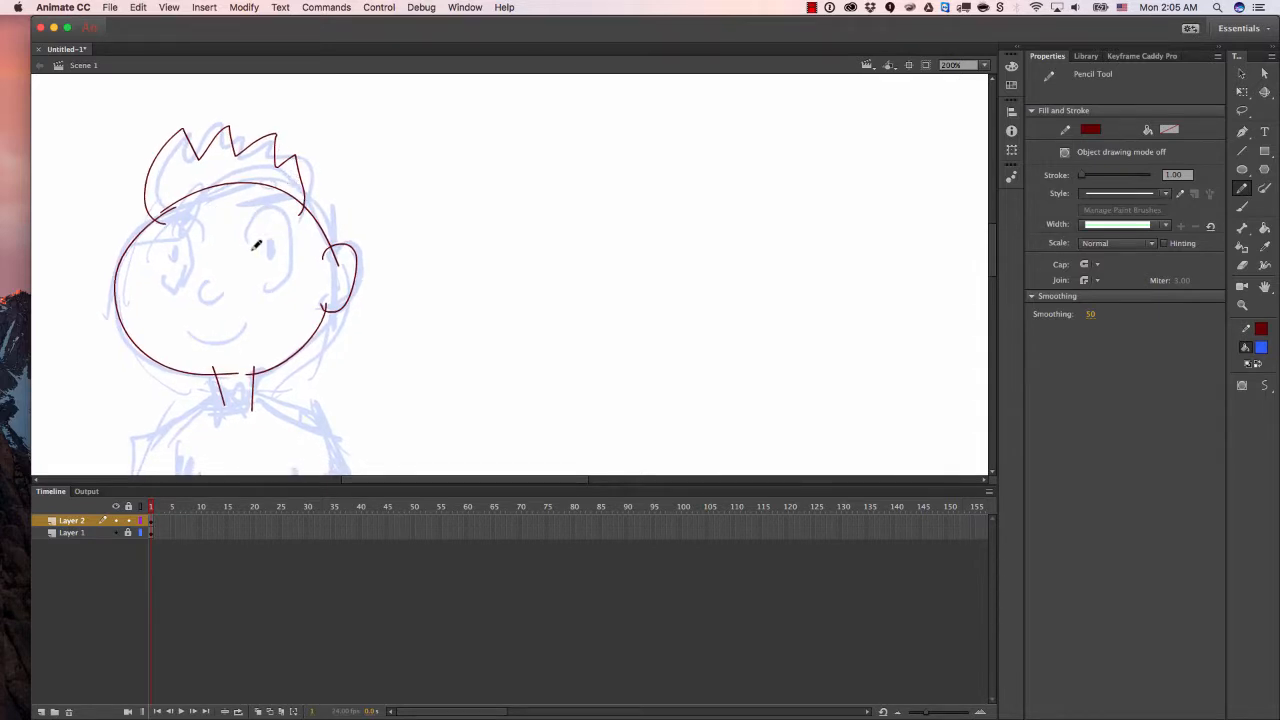
mouse_move(253, 249)
mouse_down()
mouse_move(287, 228)
mouse_move(287, 269)
mouse_move(264, 274)
mouse_move(258, 245)
mouse_move(260, 220)
mouse_move(282, 220)
mouse_move(284, 272)
mouse_move(254, 266)
mouse_move(262, 275)
mouse_move(259, 224)
mouse_move(284, 222)
mouse_move(291, 272)
mouse_move(251, 275)
mouse_move(305, 280)
mouse_up()
key(super+z)
key(super+z)
drag(271, 230, 271, 240)
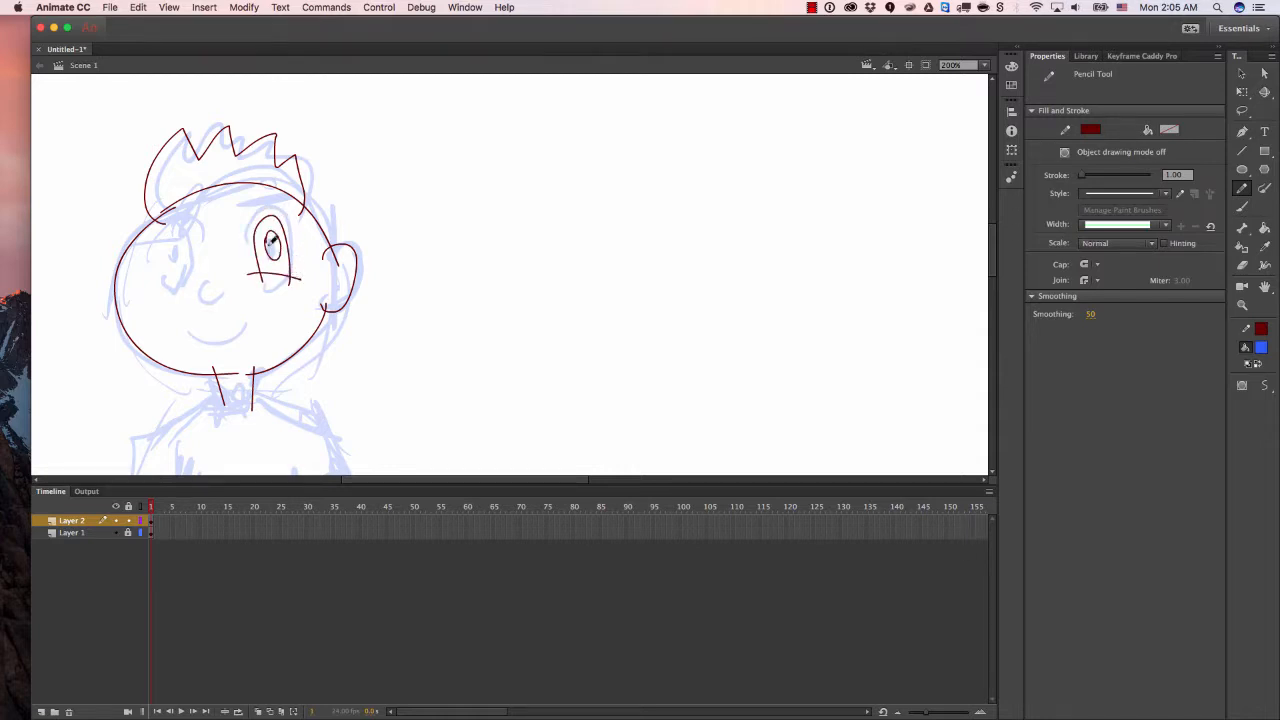
mouse_move(155, 274)
mouse_down()
mouse_move(204, 281)
mouse_move(164, 240)
mouse_move(193, 286)
mouse_up()
drag(181, 236, 179, 239)
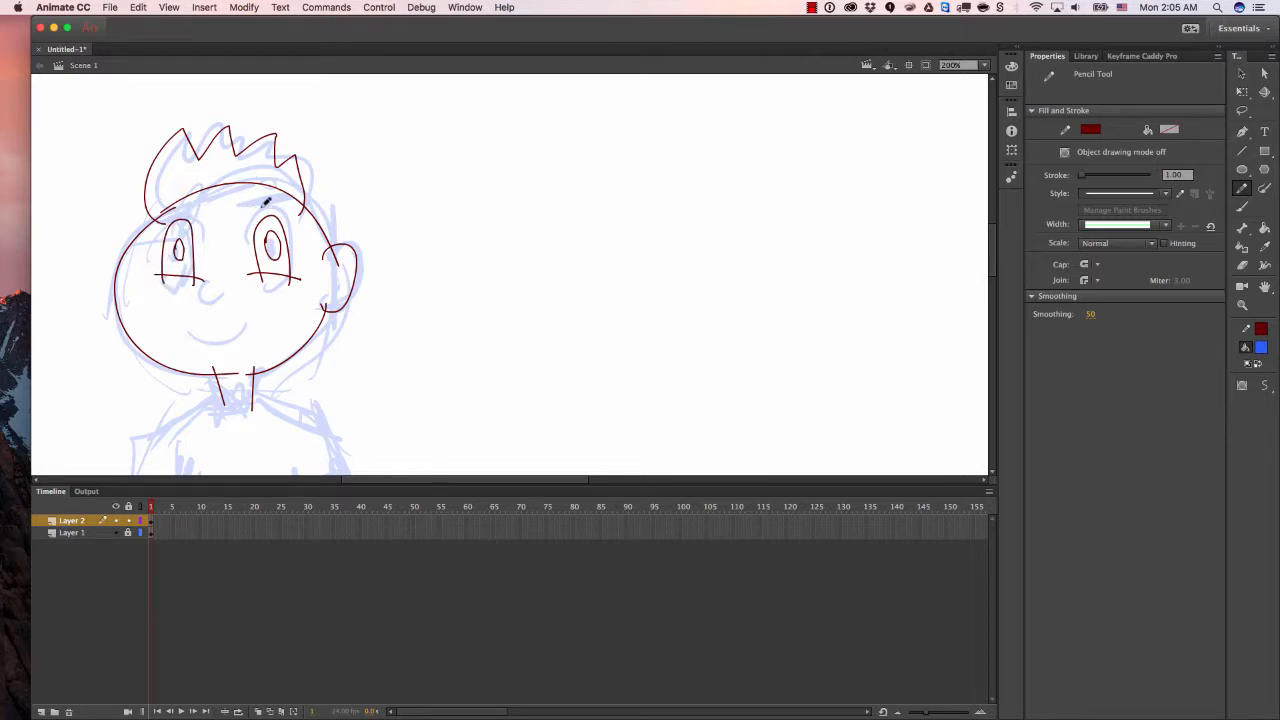
Trace the eyebrows above both eyes, then the nose and the smiling mouth, undoing the first eyebrow stroke.
mouse_move(251, 198)
mouse_down()
mouse_move(286, 203)
mouse_move(266, 180)
mouse_move(248, 182)
mouse_move(292, 206)
mouse_move(258, 190)
mouse_up()
key(super+z)
mouse_move(181, 205)
mouse_down()
mouse_move(206, 206)
mouse_move(188, 194)
mouse_up()
drag(203, 284, 255, 322)
Trace the shirt's neckline, shoulders and both short sleeves, undoing and redrawing the collar strokes.
scroll(295, 200, down, 5)
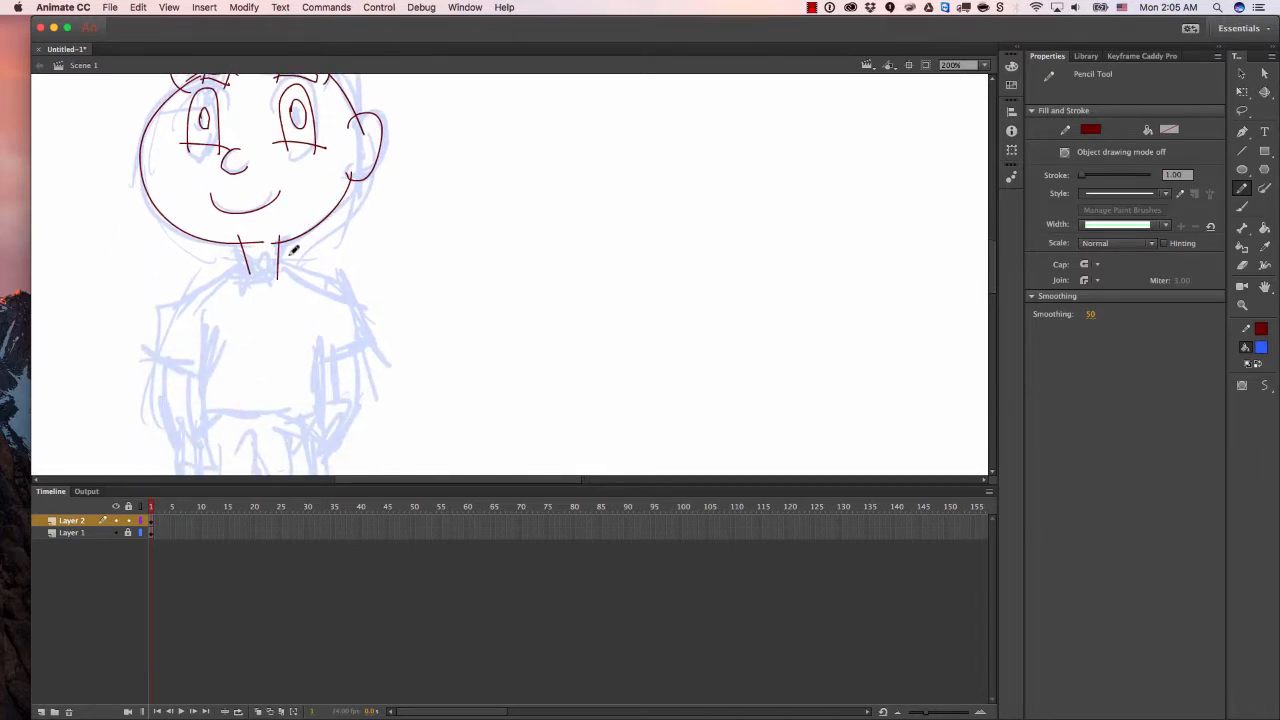
mouse_move(238, 252)
mouse_down()
mouse_move(282, 252)
mouse_move(232, 277)
mouse_up()
key(super+z)
key(super+z)
key(super+z)
mouse_move(200, 290)
mouse_down()
mouse_move(169, 363)
mouse_move(186, 395)
mouse_up()
mouse_move(289, 255)
mouse_down()
mouse_move(346, 280)
mouse_move(366, 354)
mouse_move(336, 380)
mouse_move(340, 278)
mouse_up()
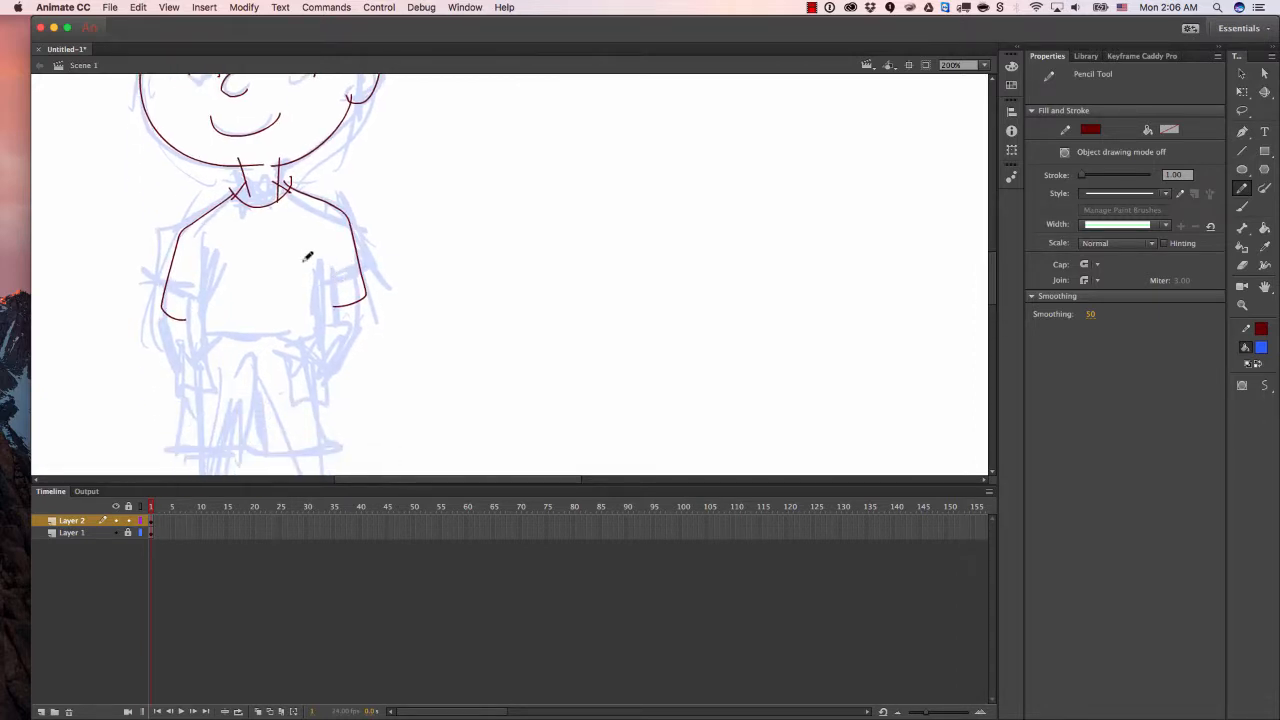
Trace the shirt's sides and bottom hem, and the outer line of the left forearm.
mouse_move(210, 266)
mouse_down()
mouse_move(198, 370)
mouse_move(324, 356)
mouse_up()
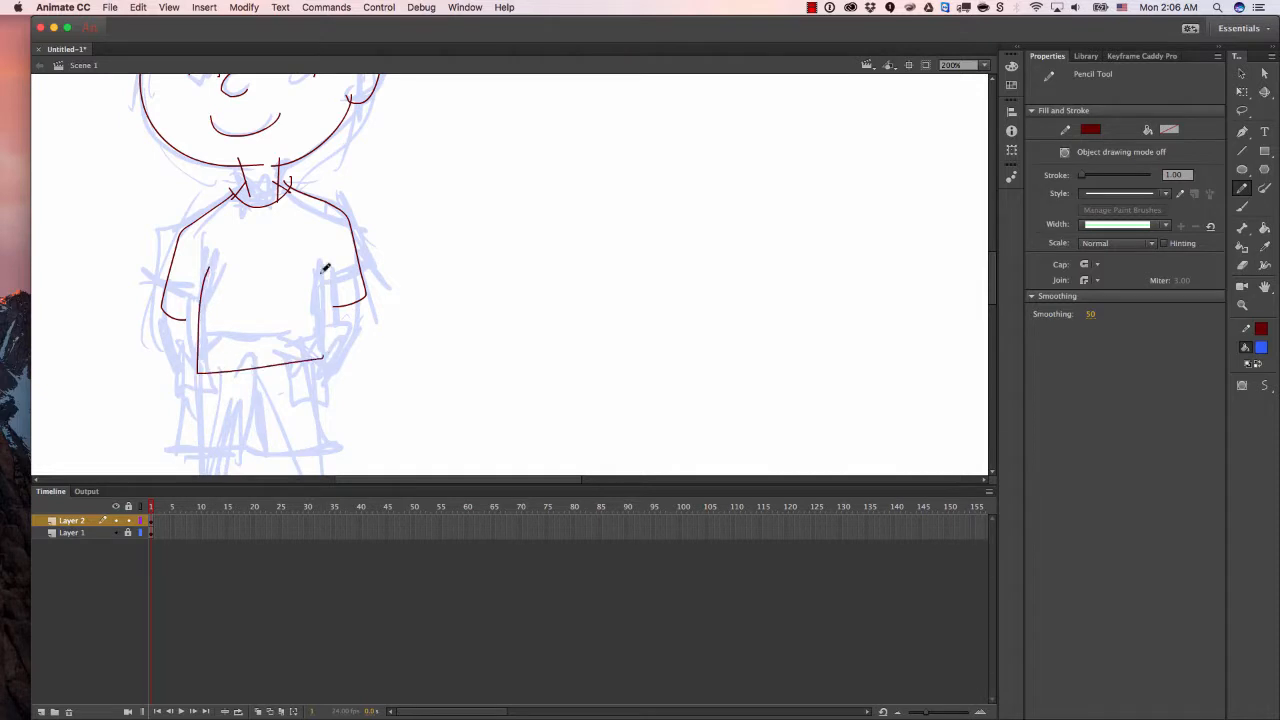
drag(323, 250, 326, 358)
drag(171, 308, 191, 376)
Stretch the ends of both sleeve hems across the shirt sides and pull the shirt hem's end outward with the Selection tool.
drag(184, 318, 208, 317)
key(v)
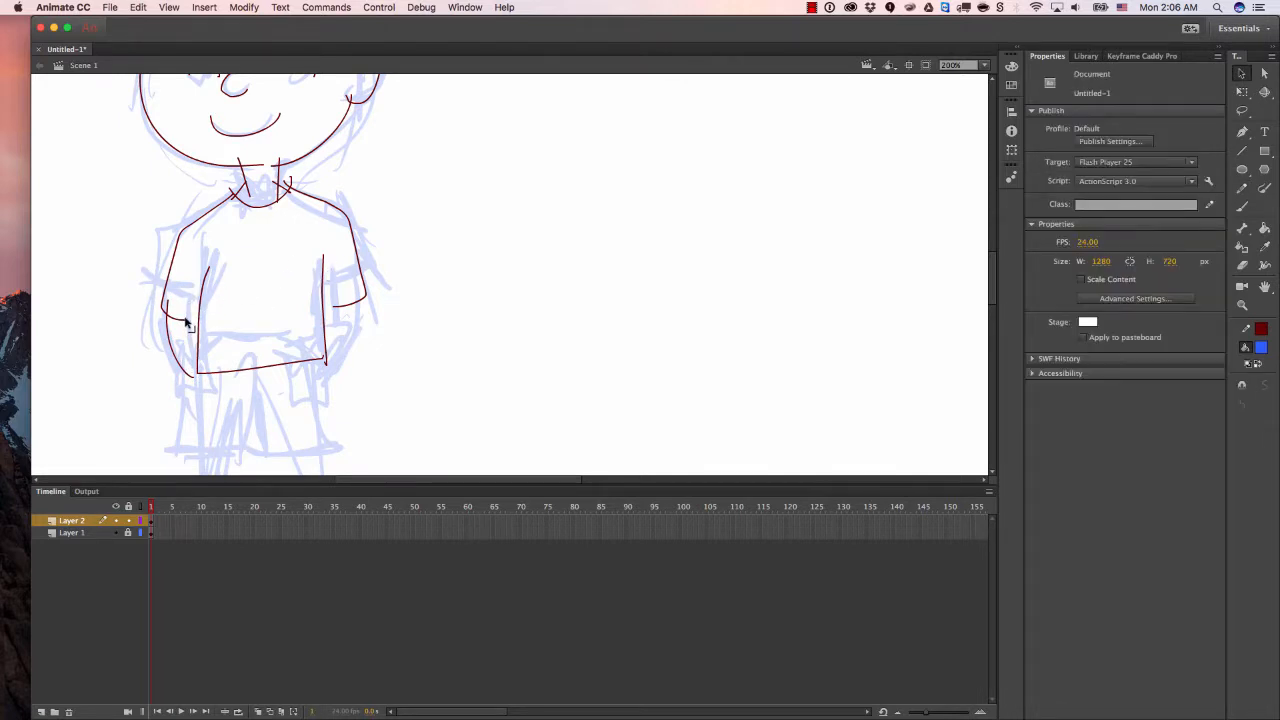
drag(186, 321, 218, 319)
drag(324, 308, 311, 307)
drag(323, 357, 337, 348)
Trace the shorts with the Pencil tool, including the outer sides, leg hems and crotch.
key(y)
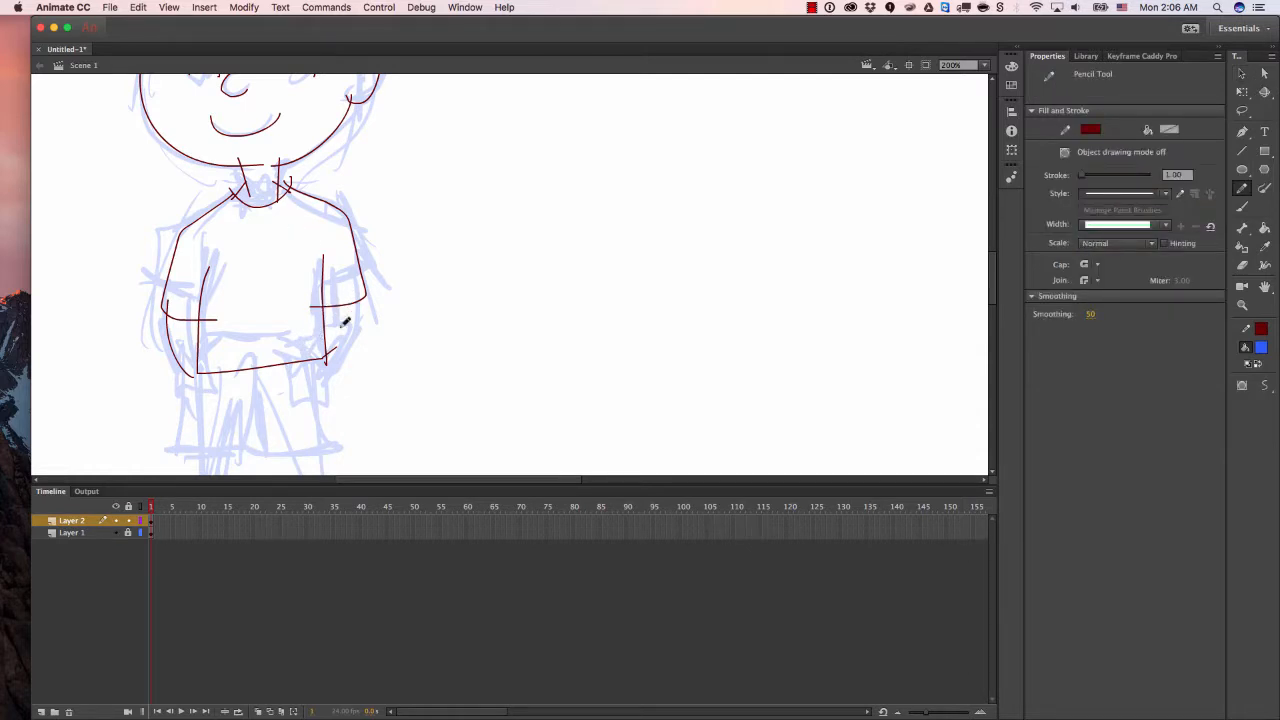
scroll(325, 312, down, 2)
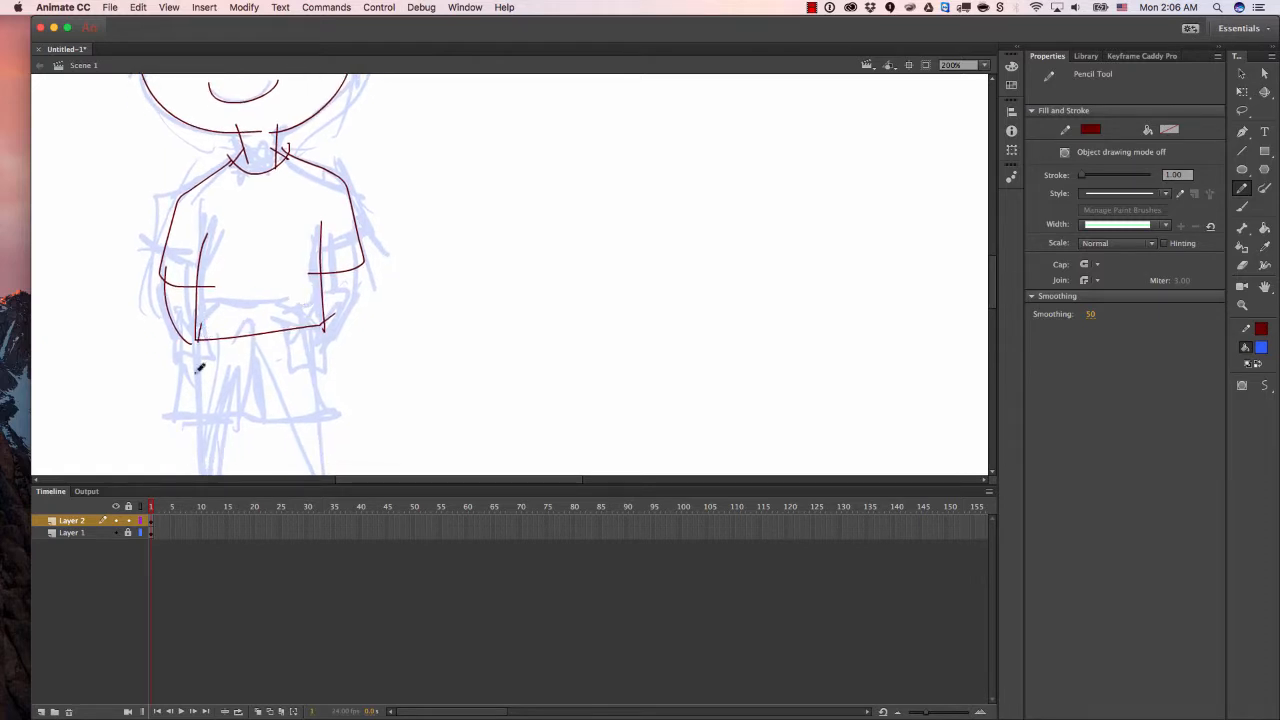
mouse_move(199, 324)
mouse_down()
mouse_move(202, 431)
mouse_move(246, 447)
mouse_move(259, 371)
mouse_move(282, 438)
mouse_move(327, 431)
mouse_move(315, 318)
mouse_up()
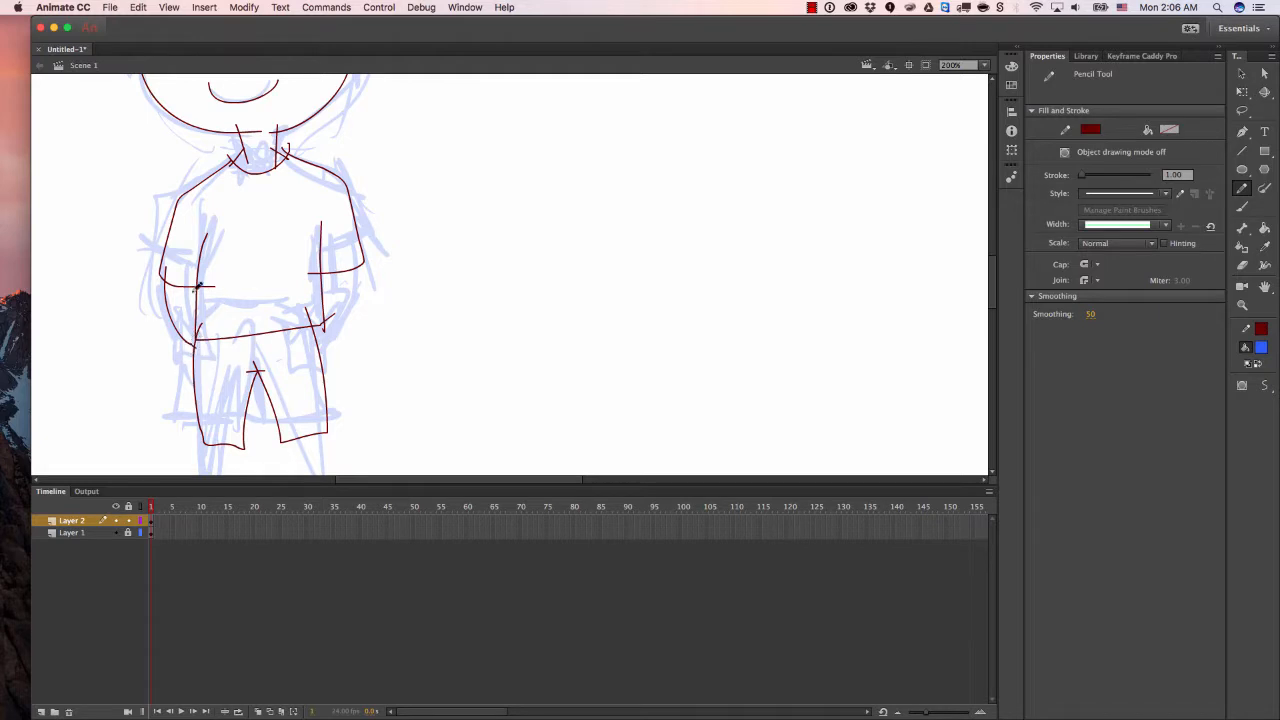
Trace the right forearm and the cargo pockets with their flap lines on both sides of the shorts.
mouse_move(362, 262)
mouse_down()
mouse_move(322, 342)
mouse_move(330, 421)
mouse_up()
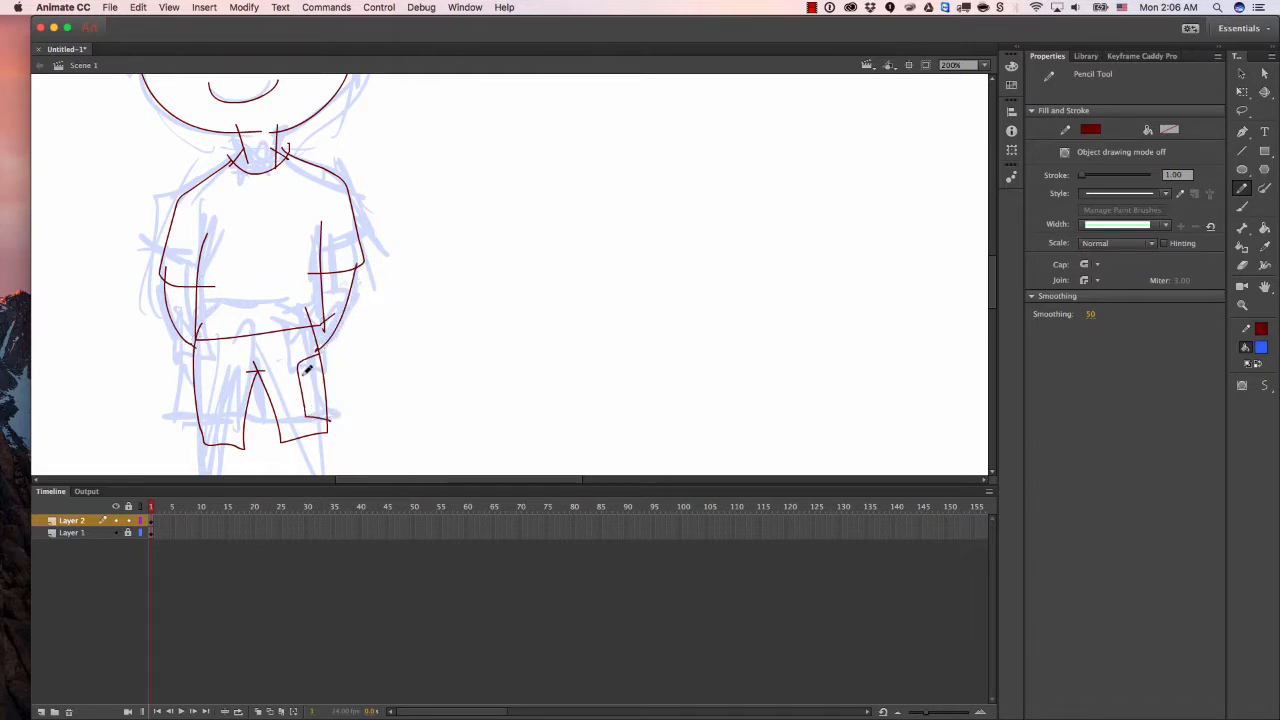
drag(299, 373, 327, 372)
mouse_move(193, 373)
mouse_down()
mouse_move(210, 406)
mouse_move(201, 433)
mouse_up()
Trace the left lower leg and its foot with the big toe and front strap line.
key(space)
mouse_move(191, 388)
mouse_down()
mouse_move(205, 389)
mouse_move(271, 245)
mouse_up()
drag(204, 305, 206, 358)
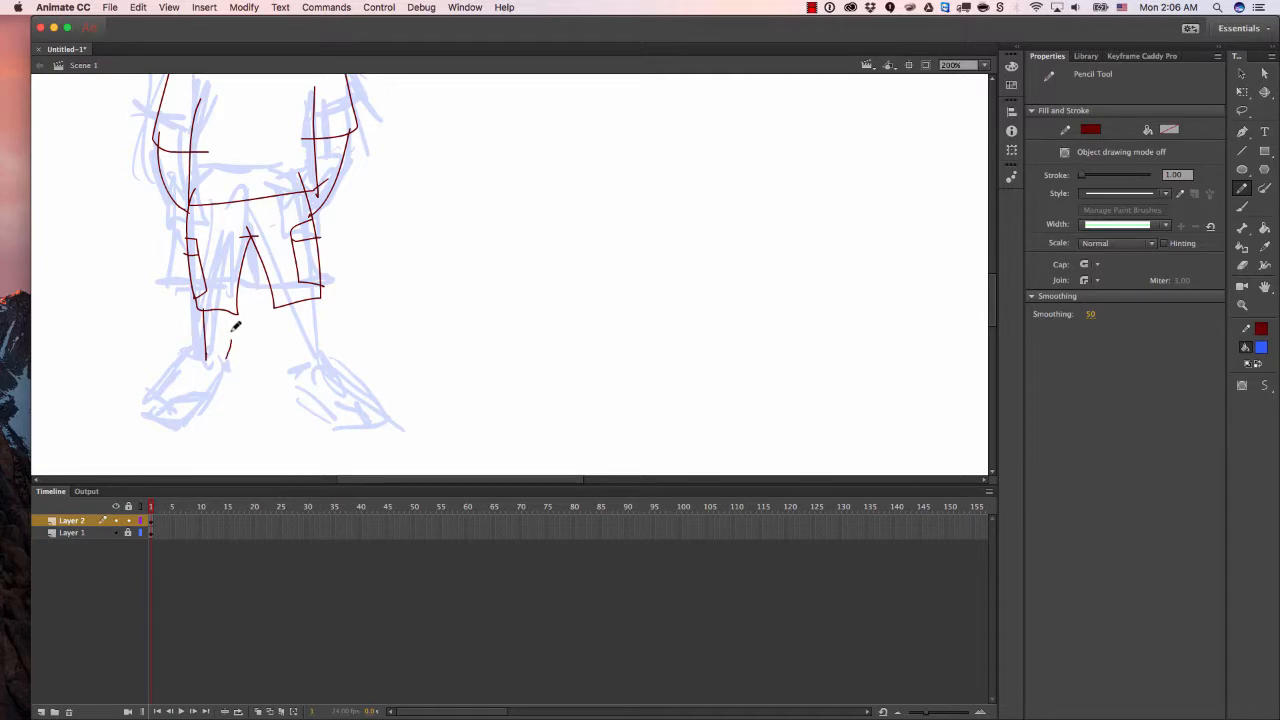
mouse_move(236, 313)
mouse_down()
mouse_move(224, 384)
mouse_move(210, 353)
mouse_move(166, 415)
mouse_move(195, 434)
mouse_move(222, 383)
mouse_up()
mouse_move(170, 420)
mouse_down()
mouse_move(180, 430)
mouse_move(209, 412)
mouse_move(193, 412)
mouse_up()
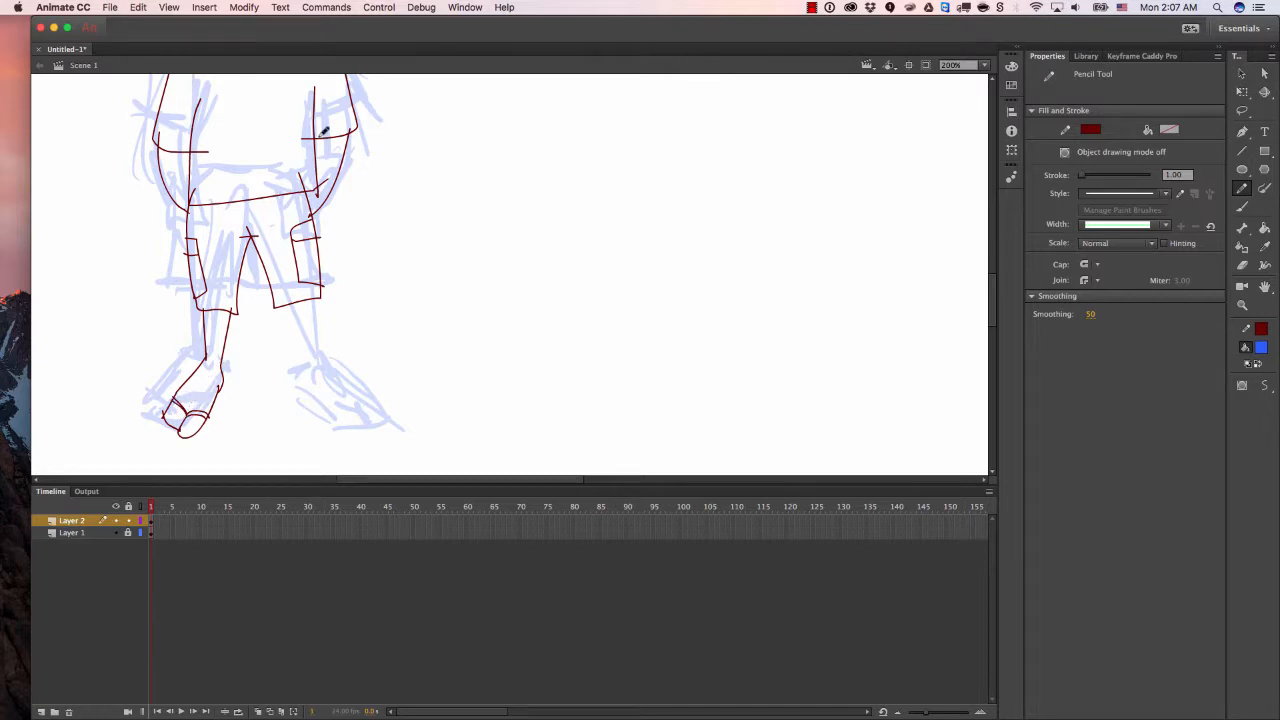
Add the sandal sole around the left foot, the heel corner and the dividing lines of the small toes.
drag(169, 424, 180, 439)
drag(218, 390, 232, 377)
drag(175, 411, 166, 422)
Delete stray line segments at the side and outer toes of the left foot, working at 400% zoom.
key(v)
click(221, 388)
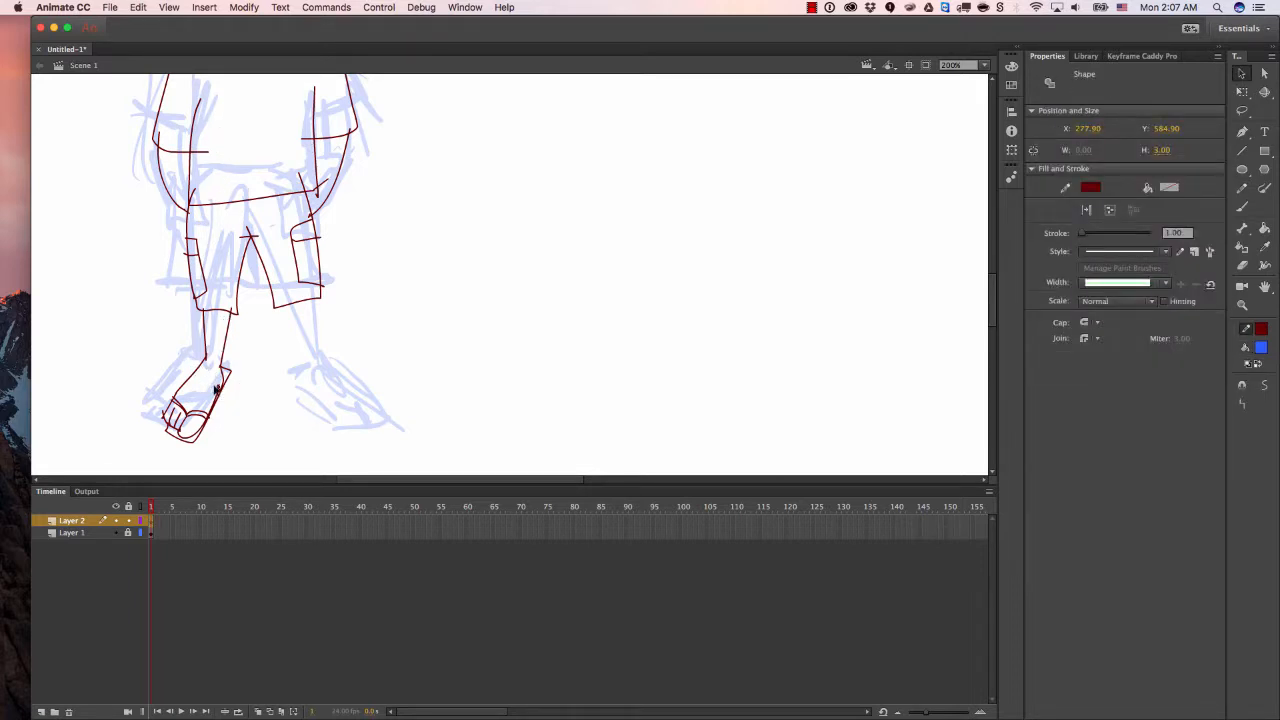
key(Delete)
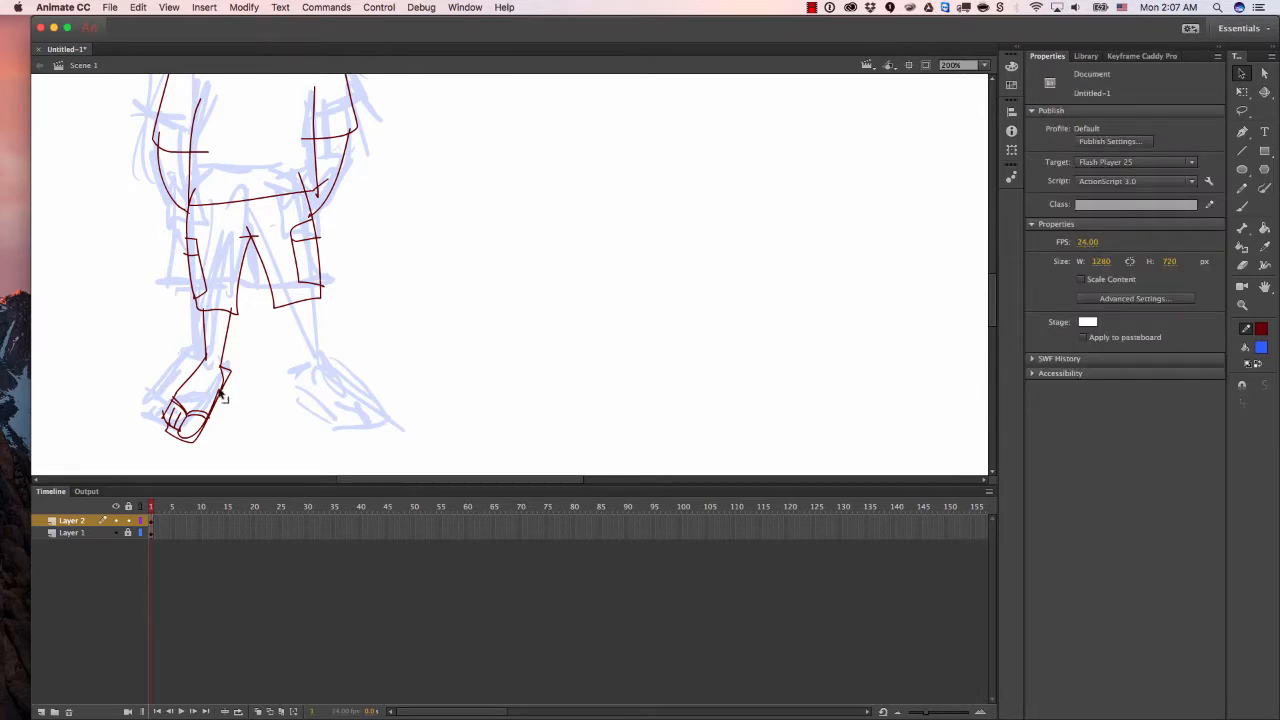
key(super+=)
drag(130, 301, 347, 247)
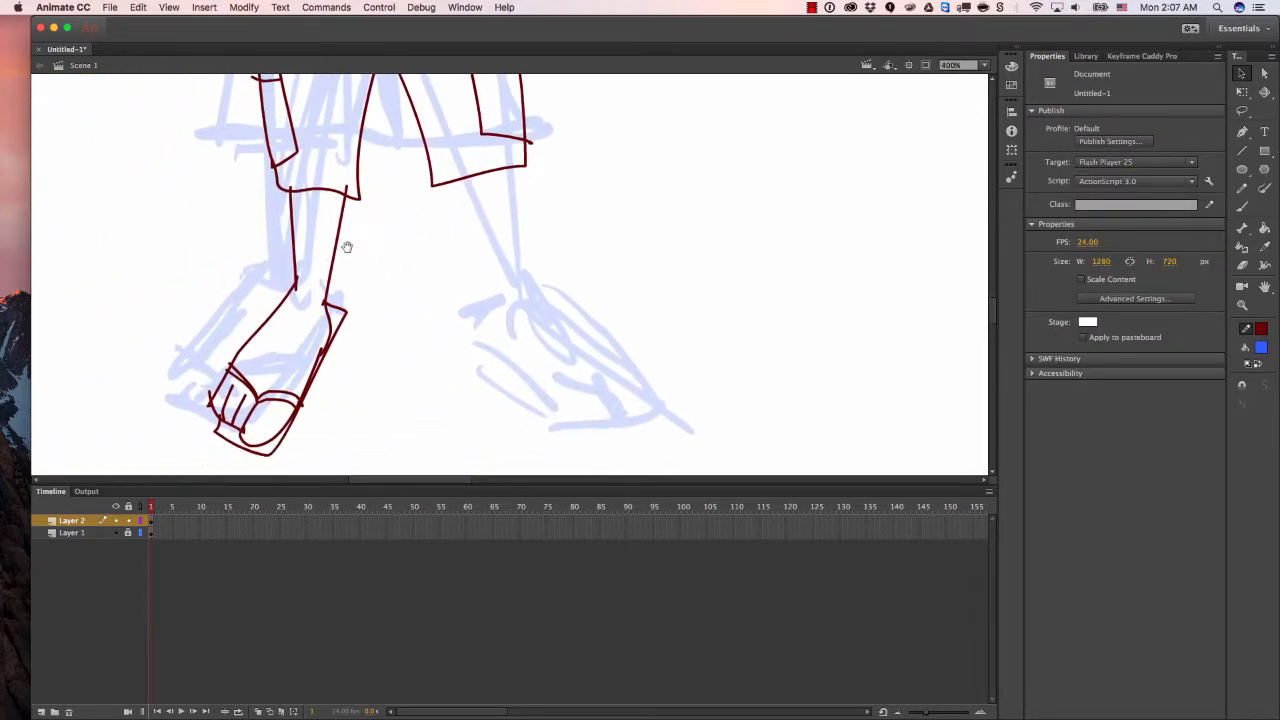
click(223, 403)
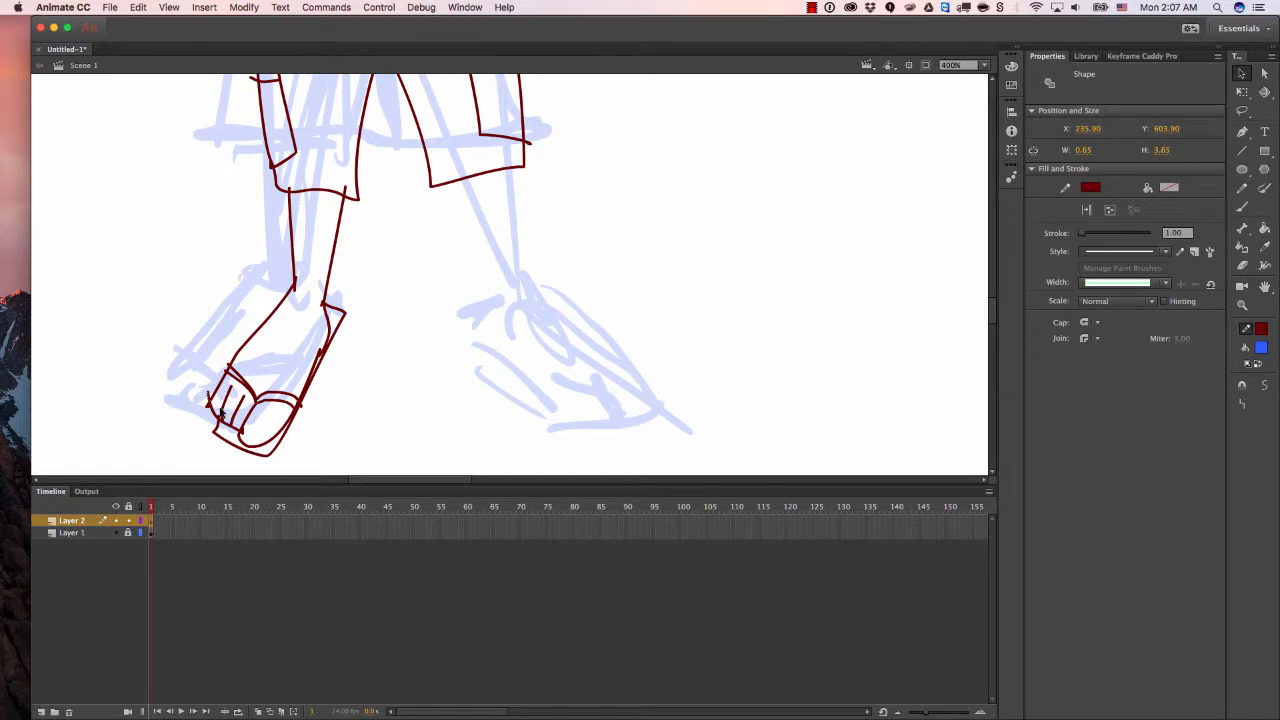
click(212, 406)
key(Delete)
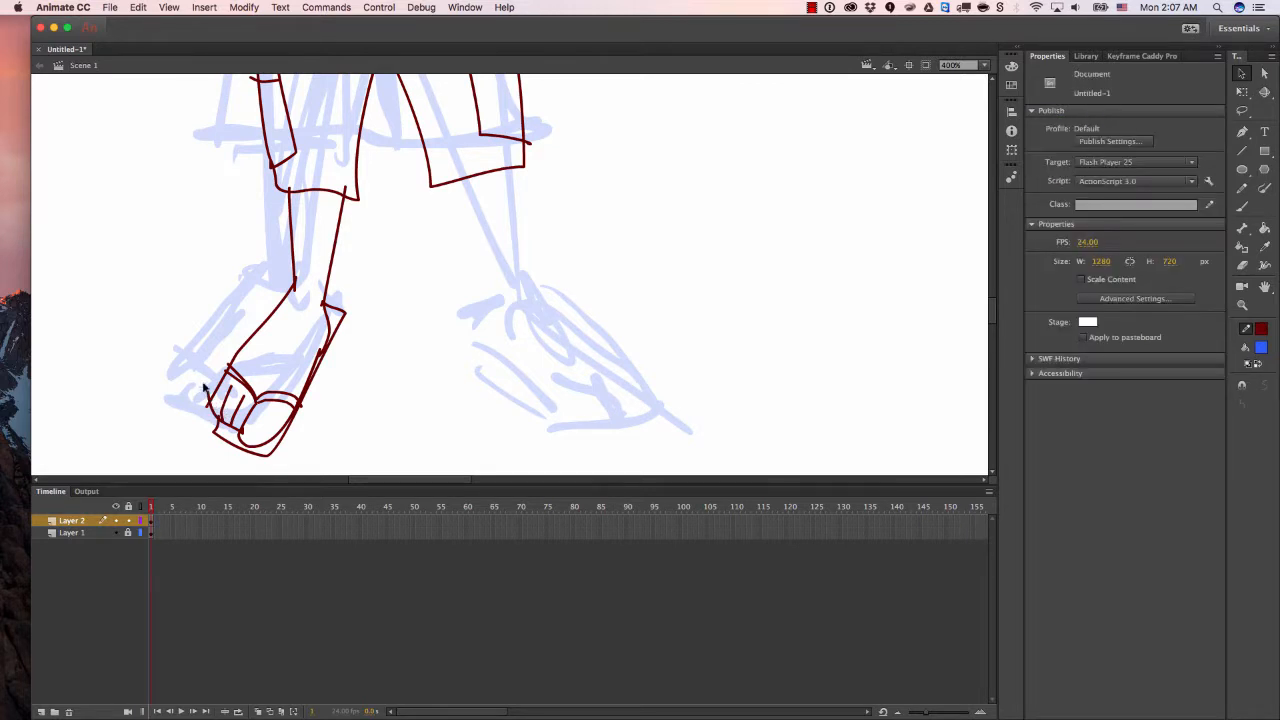
double_click(205, 390)
key(Delete)
key(super+z)
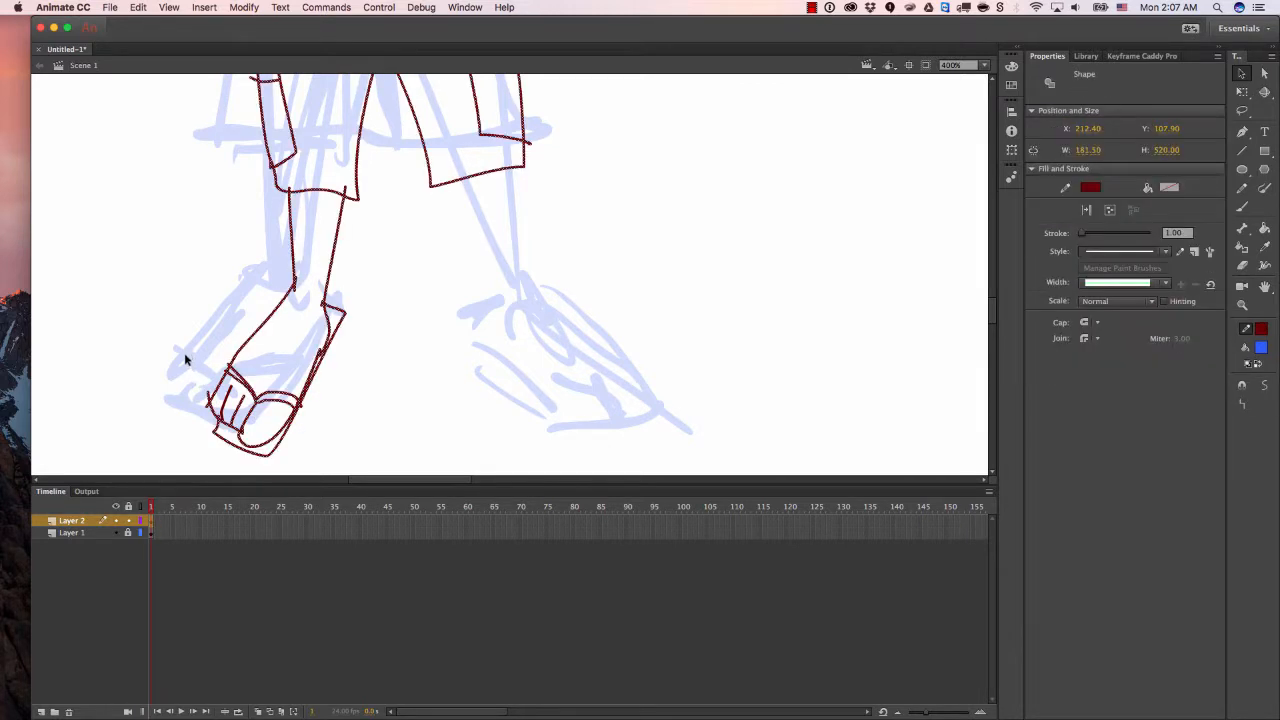
click(203, 384)
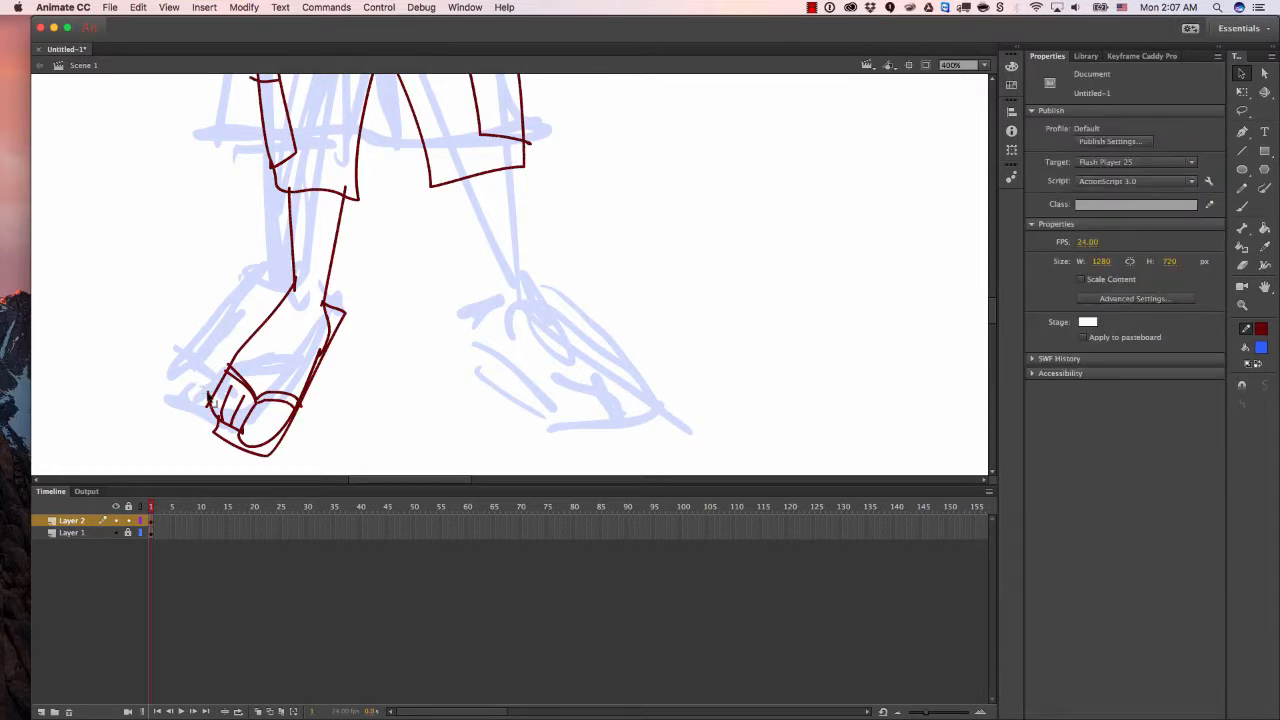
Delete the overshooting line ends around the small toes of the left foot.
click(212, 399)
key(Delete)
click(210, 404)
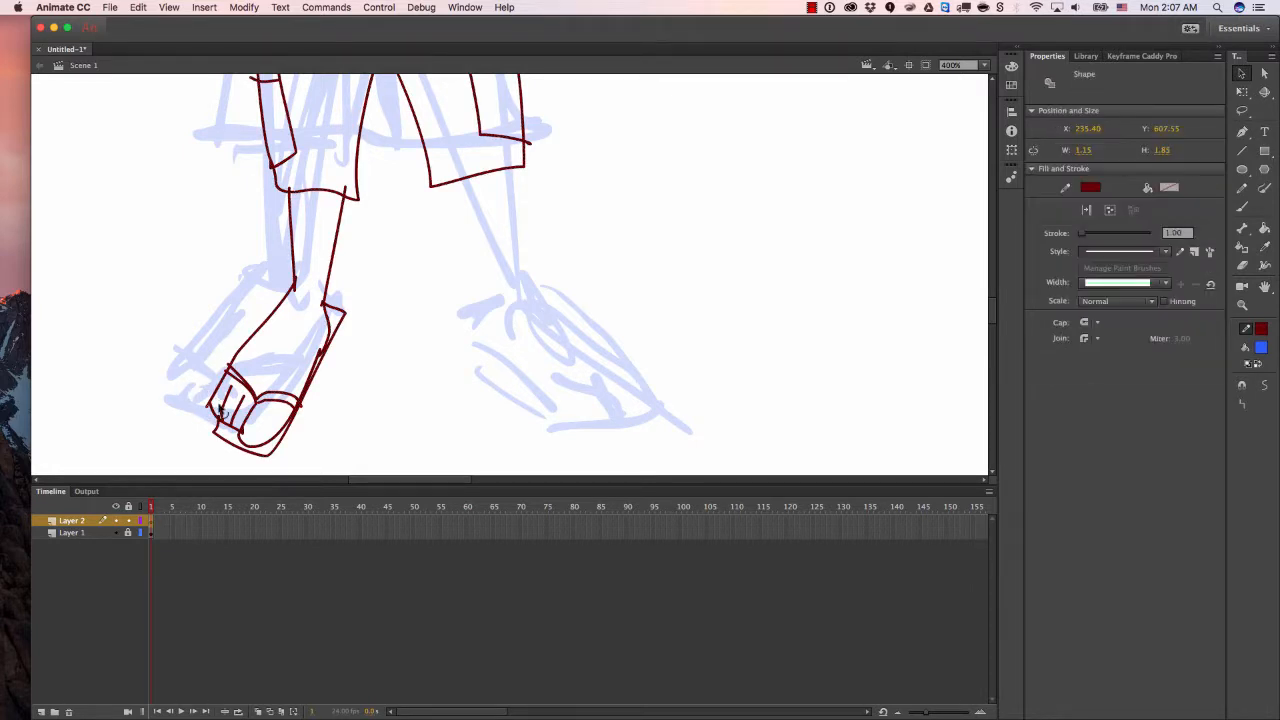
key(Delete)
click(223, 421)
key(Delete)
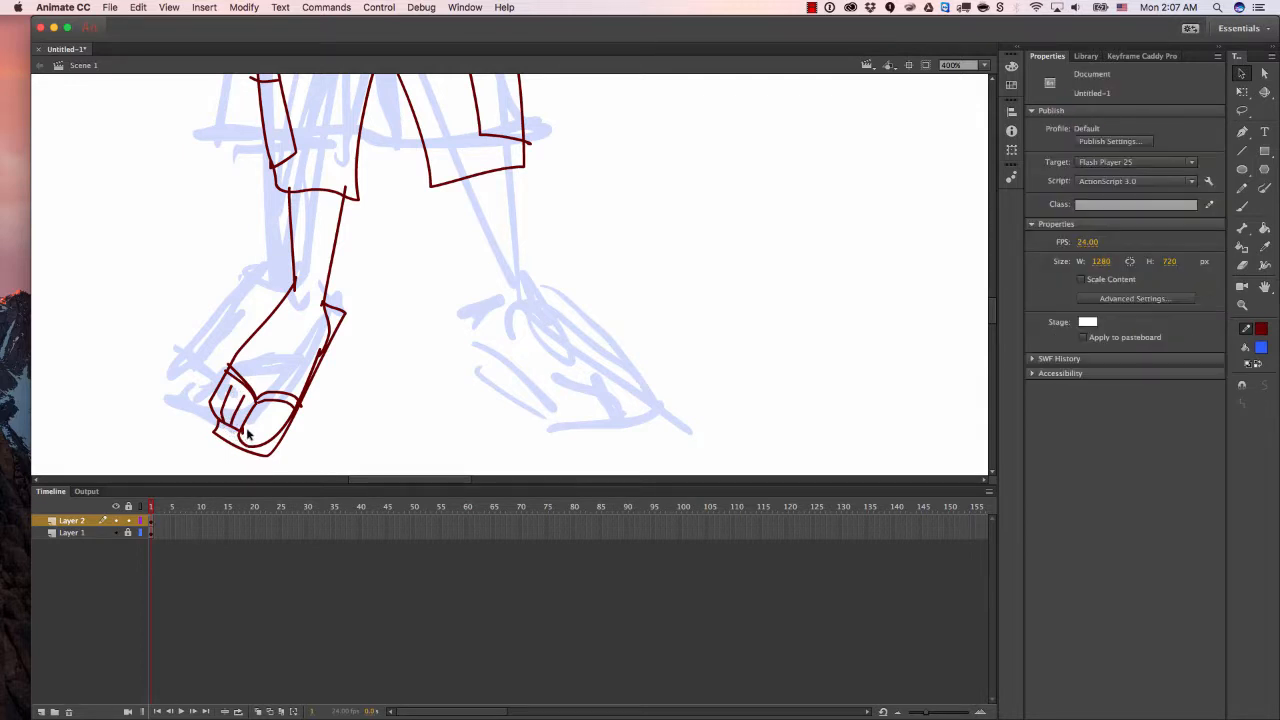
Delete the overshooting line ends where the sandal strap meets the foot outline and the big toe.
click(228, 366)
key(Delete)
click(226, 373)
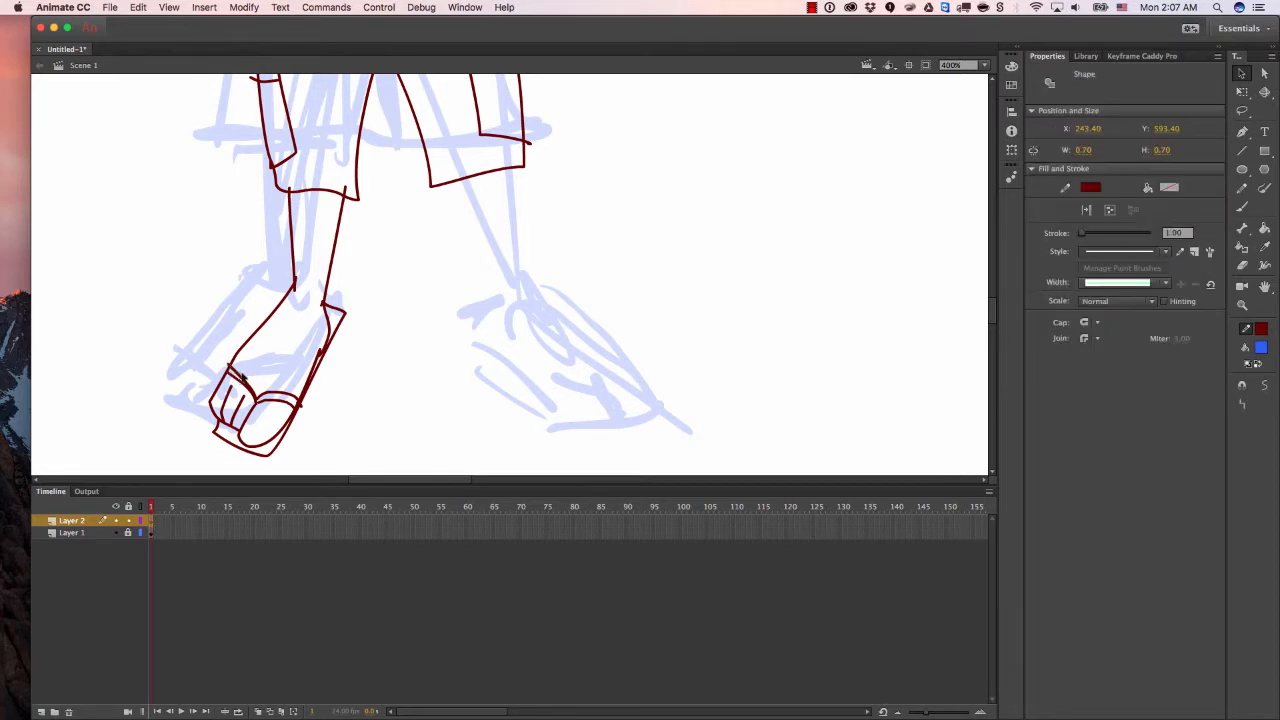
key(Delete)
click(302, 406)
key(Delete)
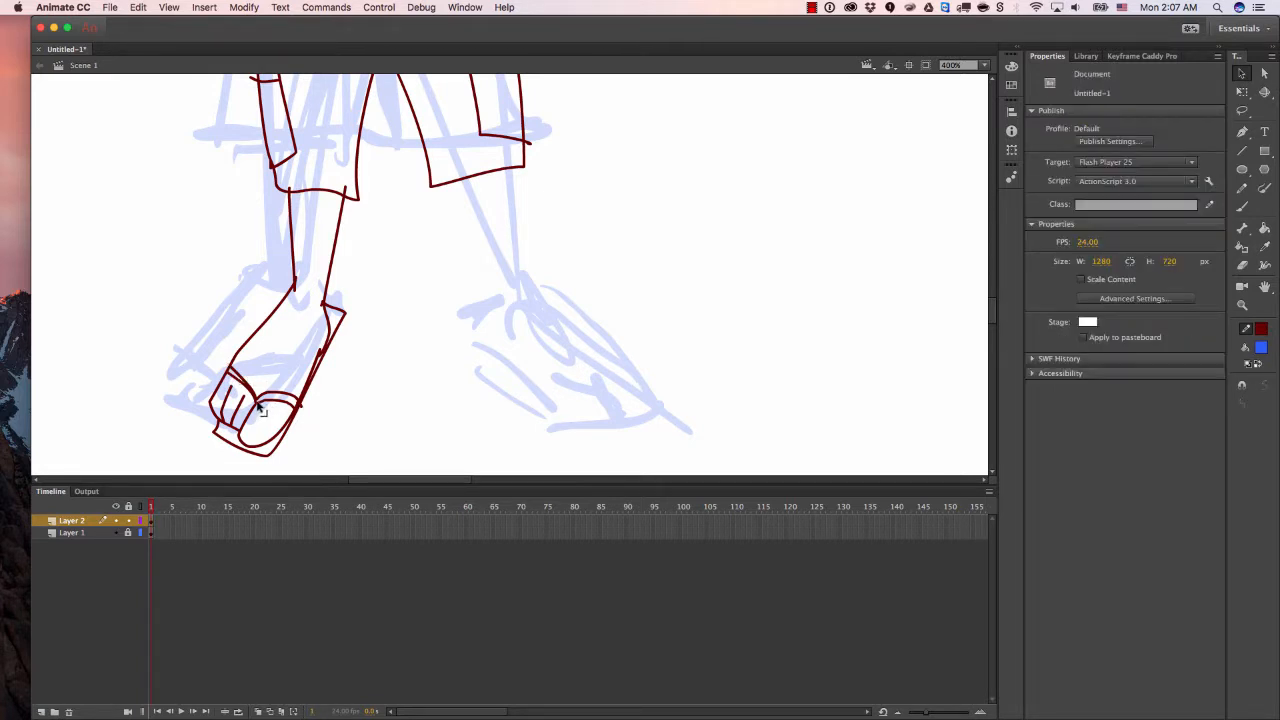
click(251, 408)
key(Delete)
click(302, 407)
key(Delete)
Clean up the overlapping lines along the inner side of the left foot, adjusting the curve and deleting the stray ends.
click(322, 354)
click(329, 356)
click(325, 353)
click(332, 355)
click(327, 347)
click(336, 341)
drag(320, 351, 337, 335)
click(333, 334)
key(Delete)
click(321, 355)
key(Delete)
Delete the overshooting line ends on both sides of the left ankle.
click(322, 307)
key(Delete)
click(296, 290)
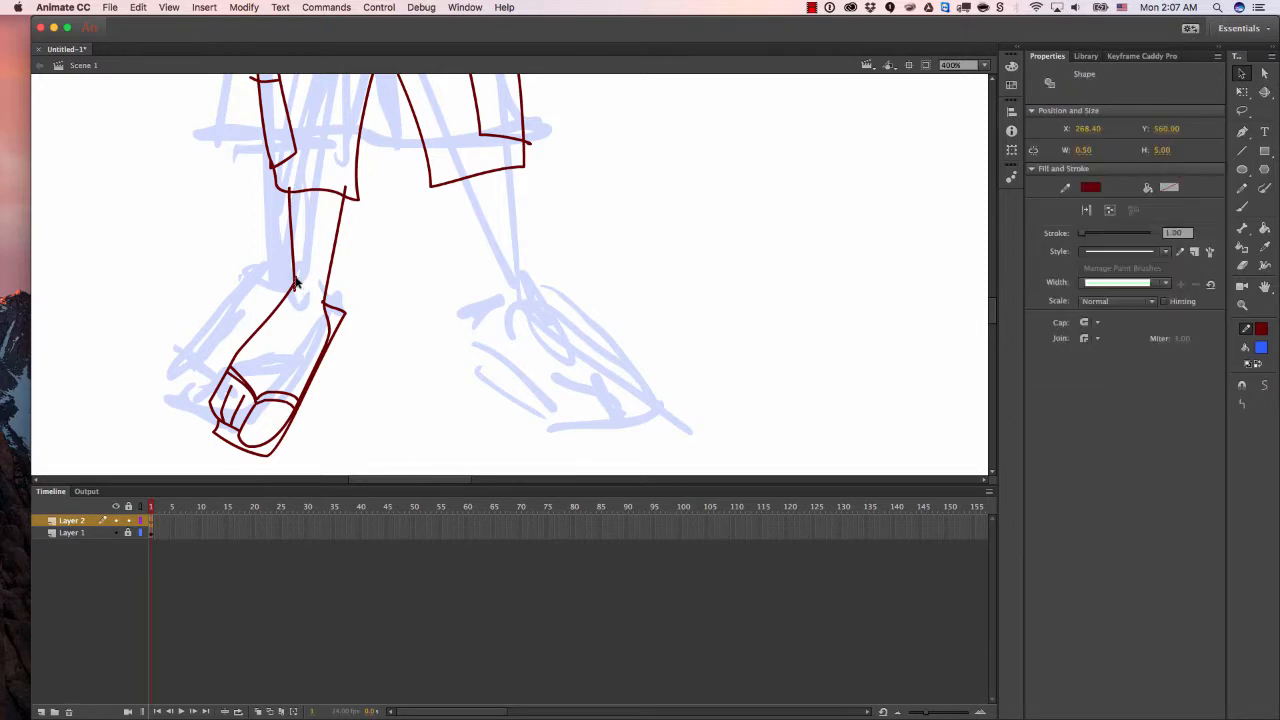
key(Delete)
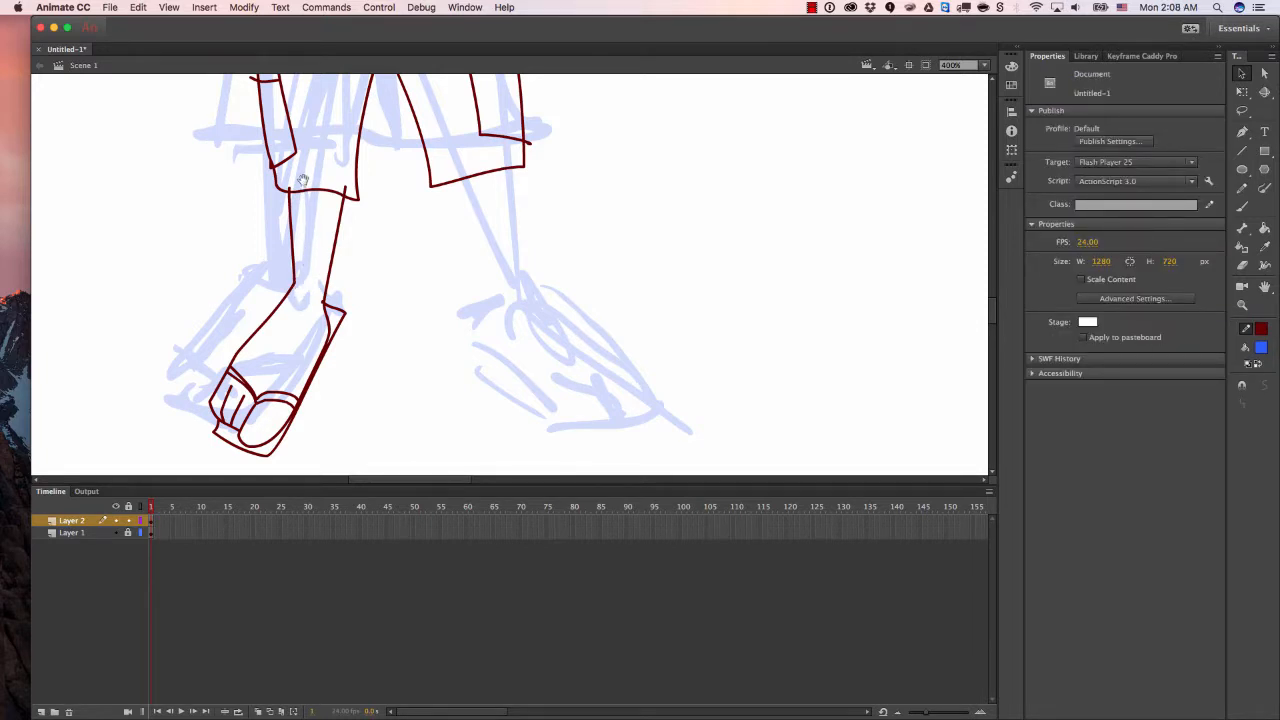
Delete the ends of both left leg lines that extend above the shorts' hem.
drag(304, 181, 298, 301)
click(286, 308)
key(Delete)
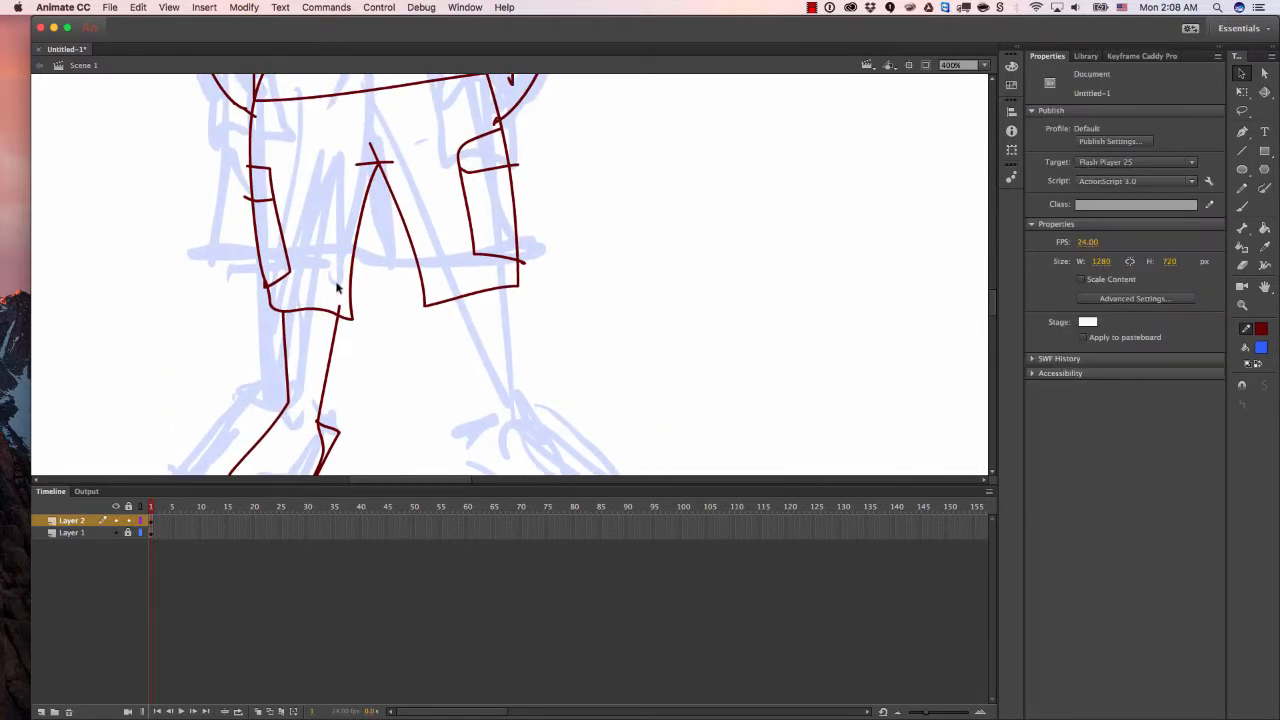
click(340, 309)
key(Delete)
Delete the line ends of the left cargo pocket that stick out past the shorts' outer side.
click(279, 288)
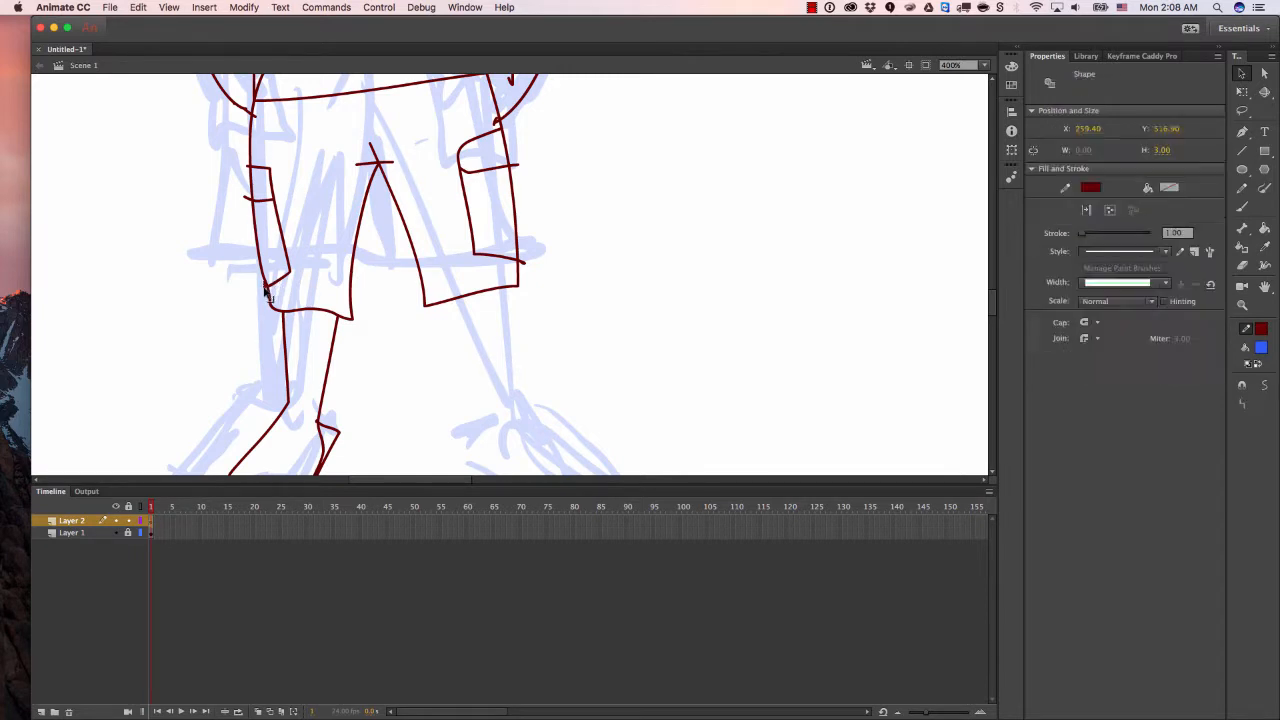
key(Delete)
click(249, 204)
key(Delete)
click(251, 173)
key(Delete)
Delete the overshooting forearm and shorts line ends around the left corner of the shirt hem.
drag(266, 130, 264, 249)
click(261, 247)
key(Delete)
click(259, 245)
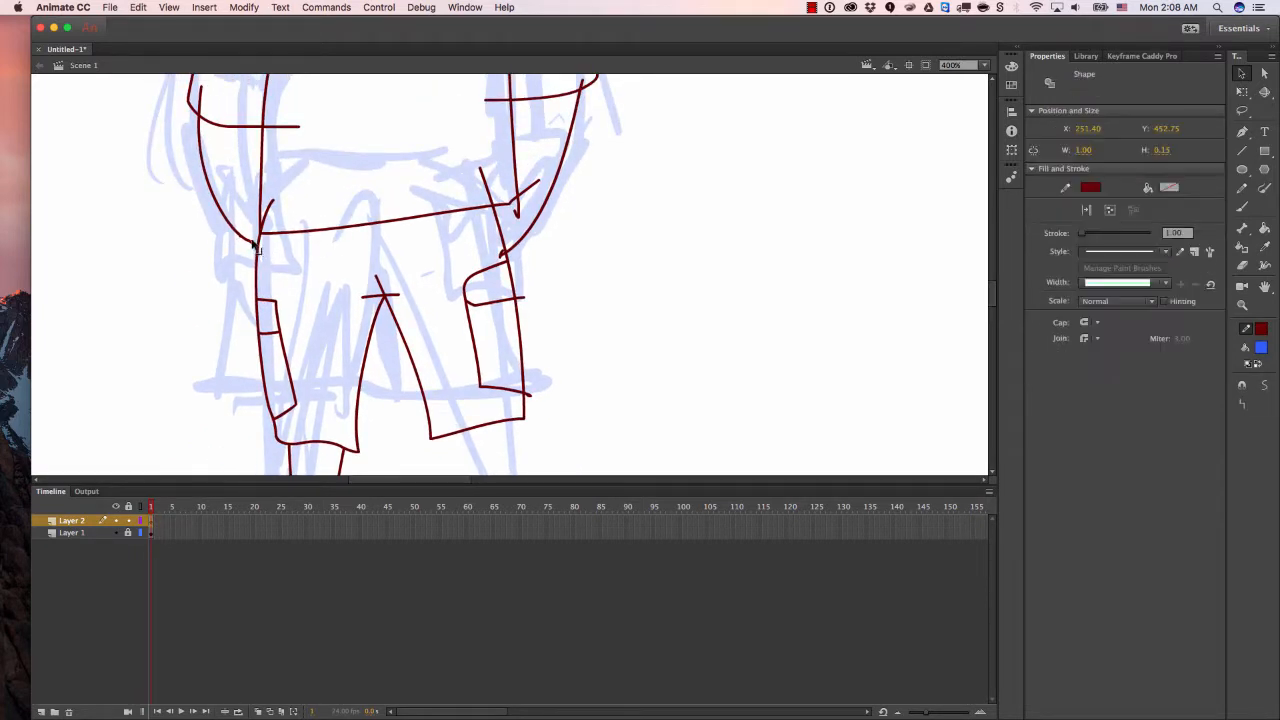
key(Delete)
click(247, 243)
key(Delete)
click(270, 210)
key(Delete)
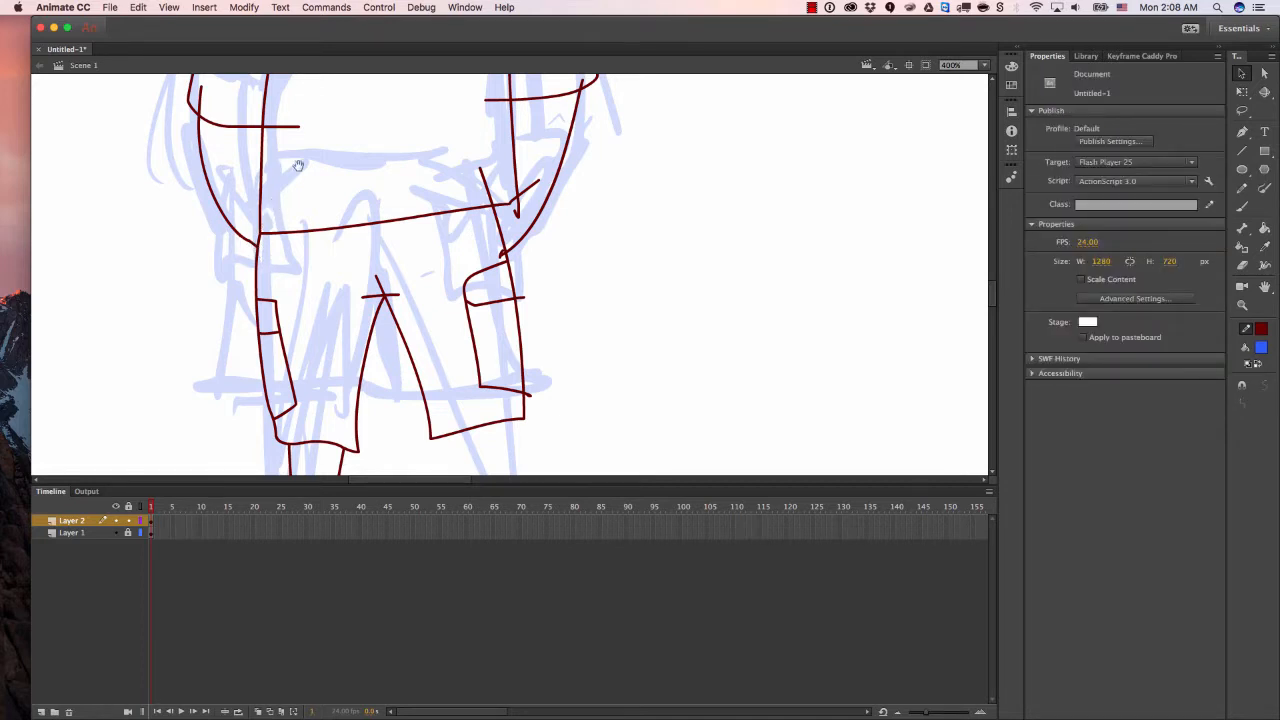
Delete the left sleeve hem's end inside the shirt and the forearm line's end inside the sleeve.
drag(316, 149, 311, 333)
click(282, 316)
key(Delete)
click(197, 288)
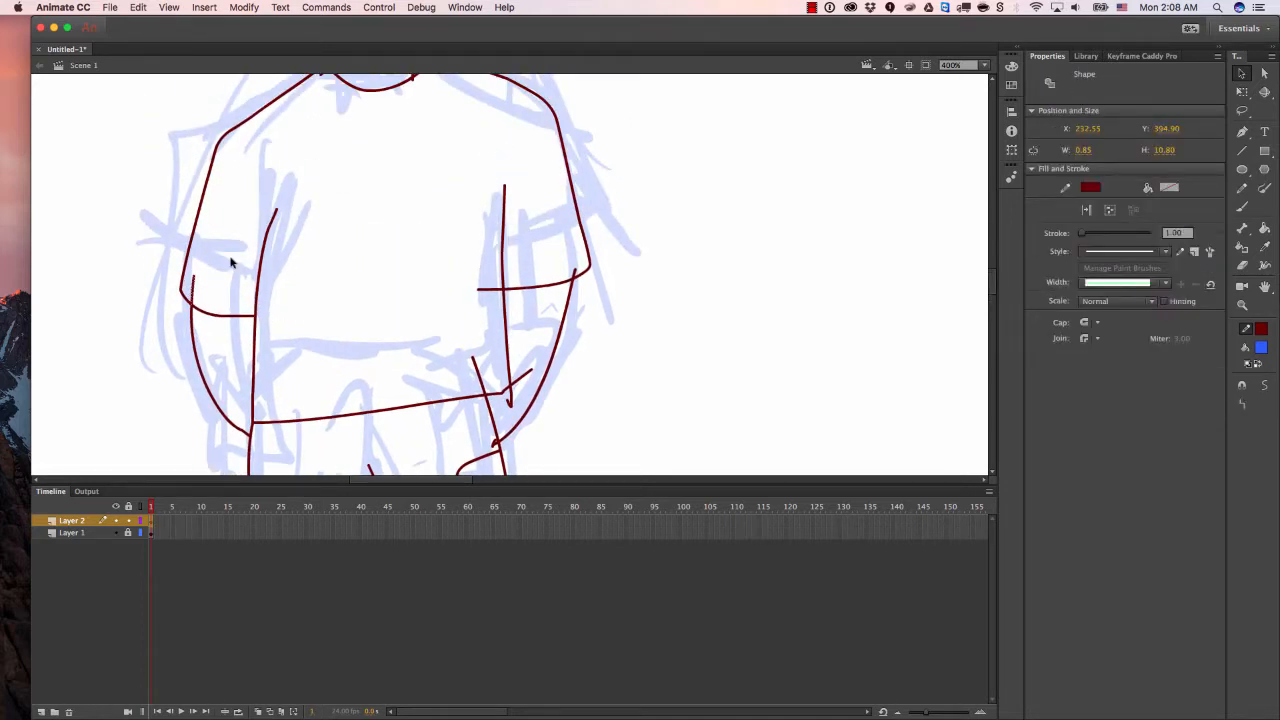
key(Delete)
Delete the part of the shorts' right side line that extends above the shirt hem.
scroll(309, 171, right, 5)
scroll(309, 171, down, 2)
click(350, 322)
key(Delete)
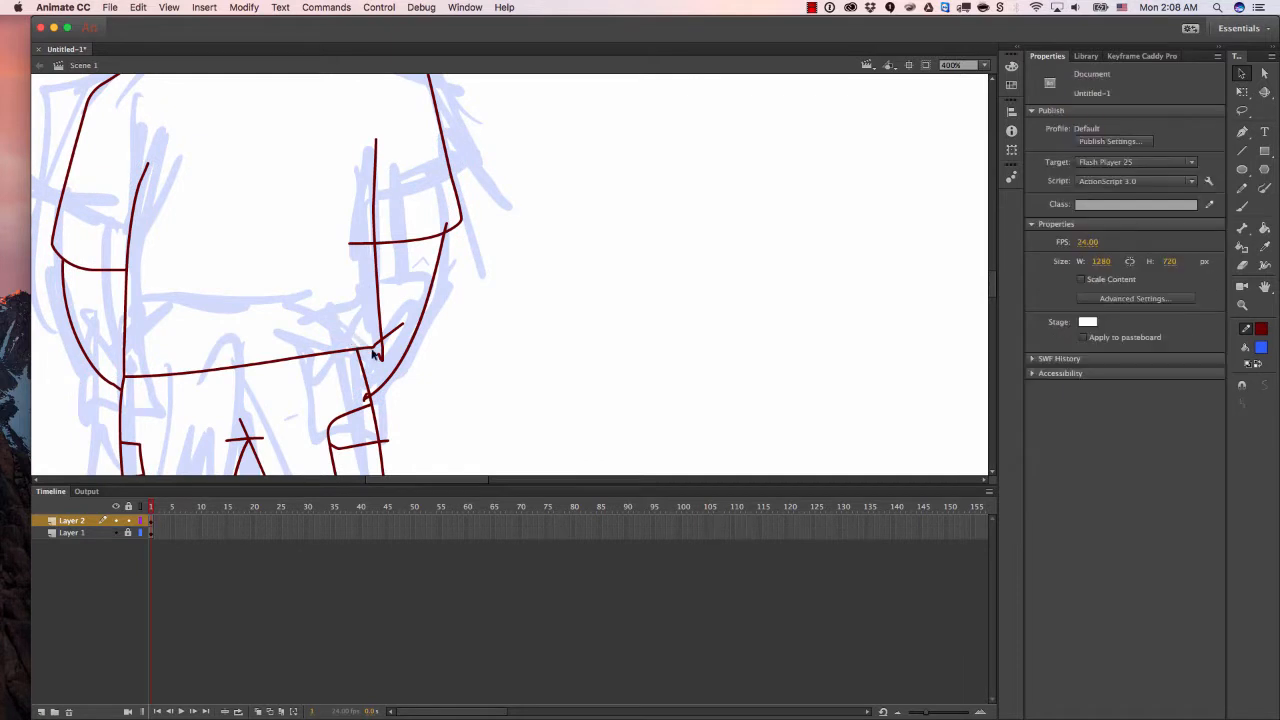
key(ctrl+a)
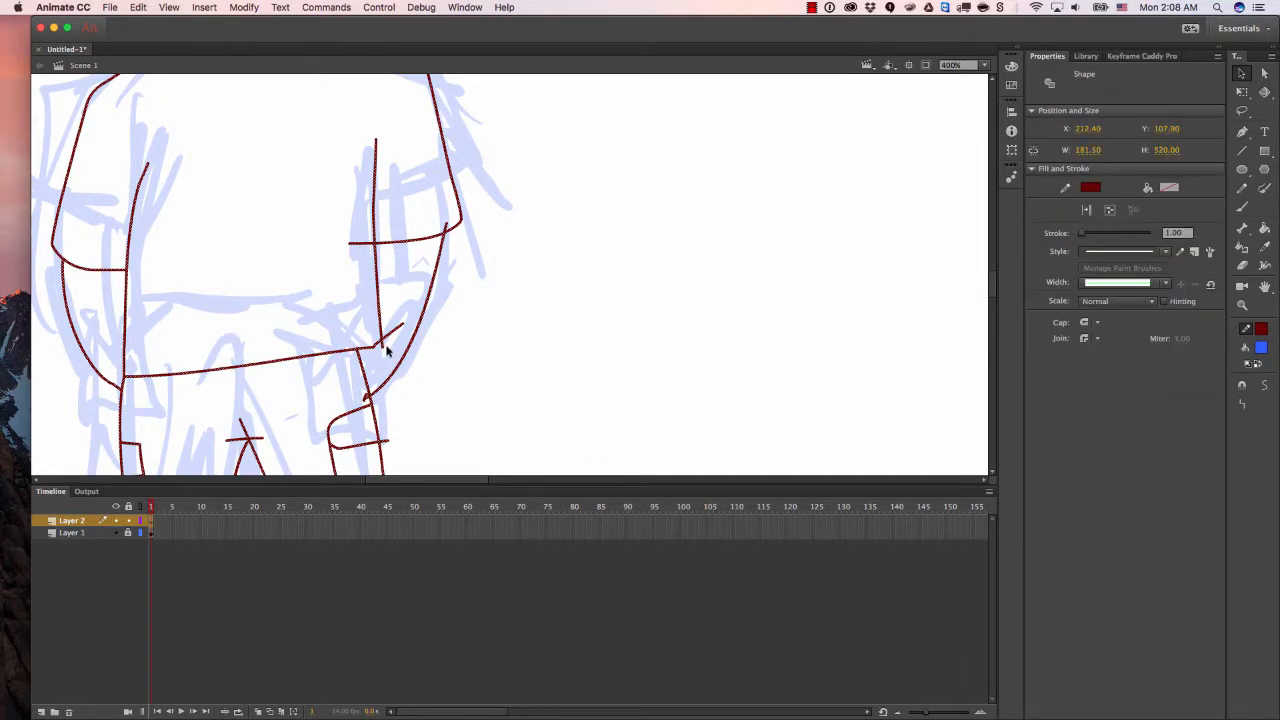
key(Delete)
key(ctrl+z)
Delete the hem line end and the side line end that overshoot the shirt's lower right corner.
click(393, 323)
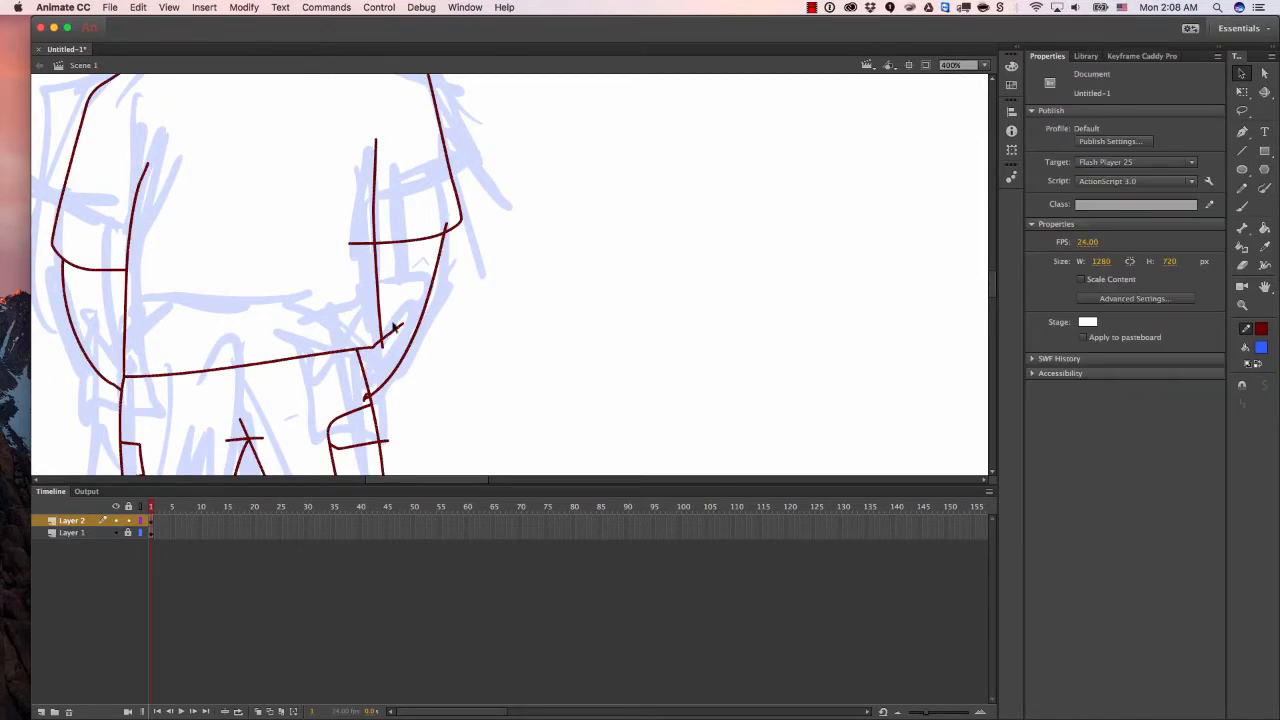
double_click(389, 336)
click(399, 335)
click(402, 332)
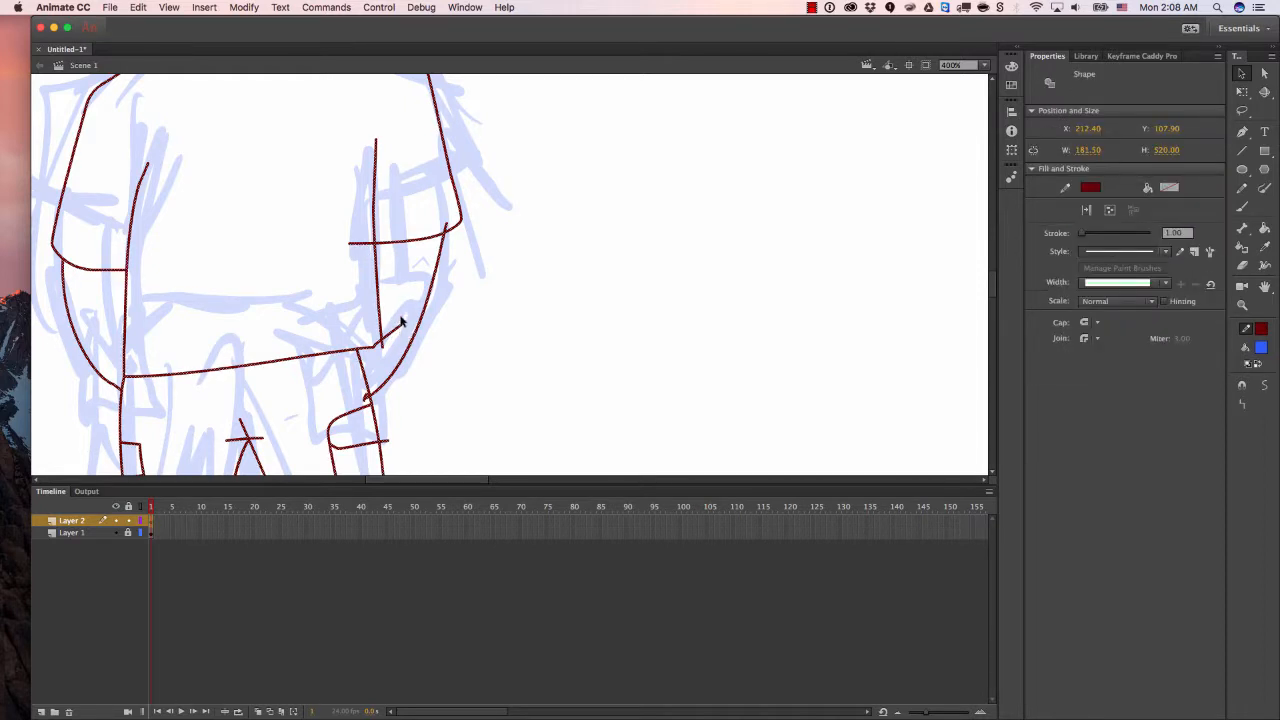
click(404, 331)
click(405, 330)
key(Delete)
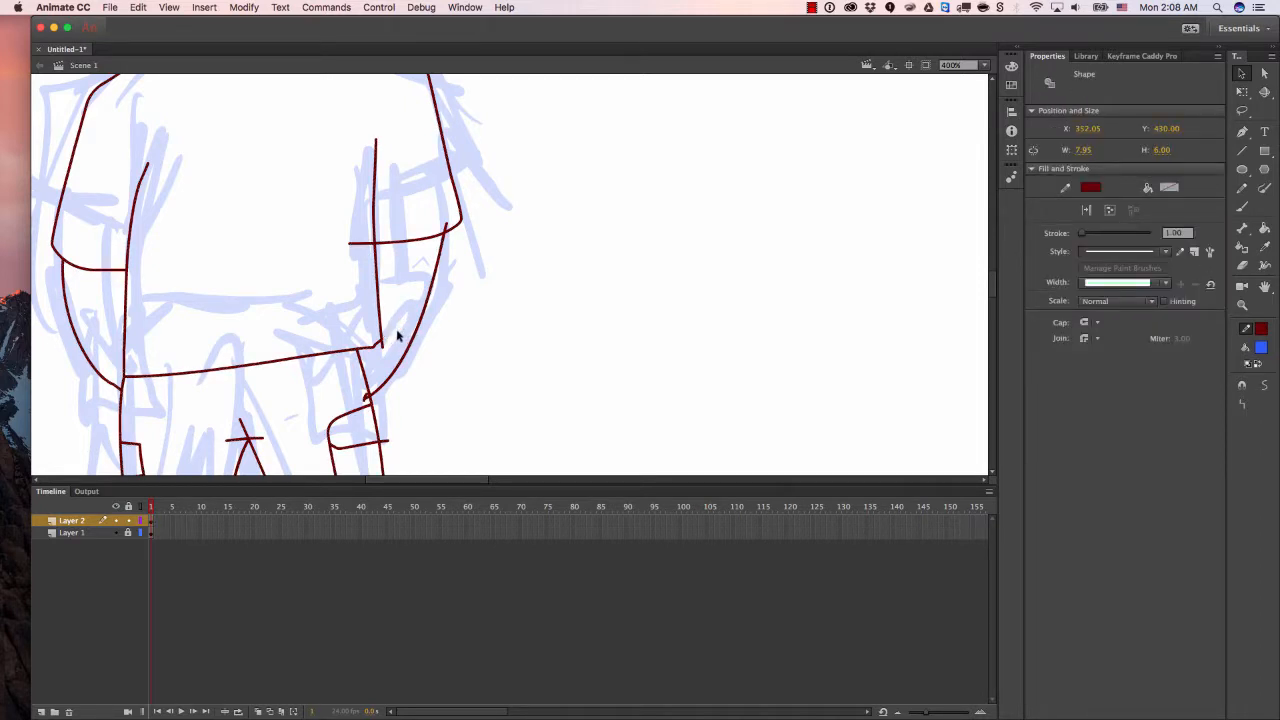
click(383, 347)
key(Delete)
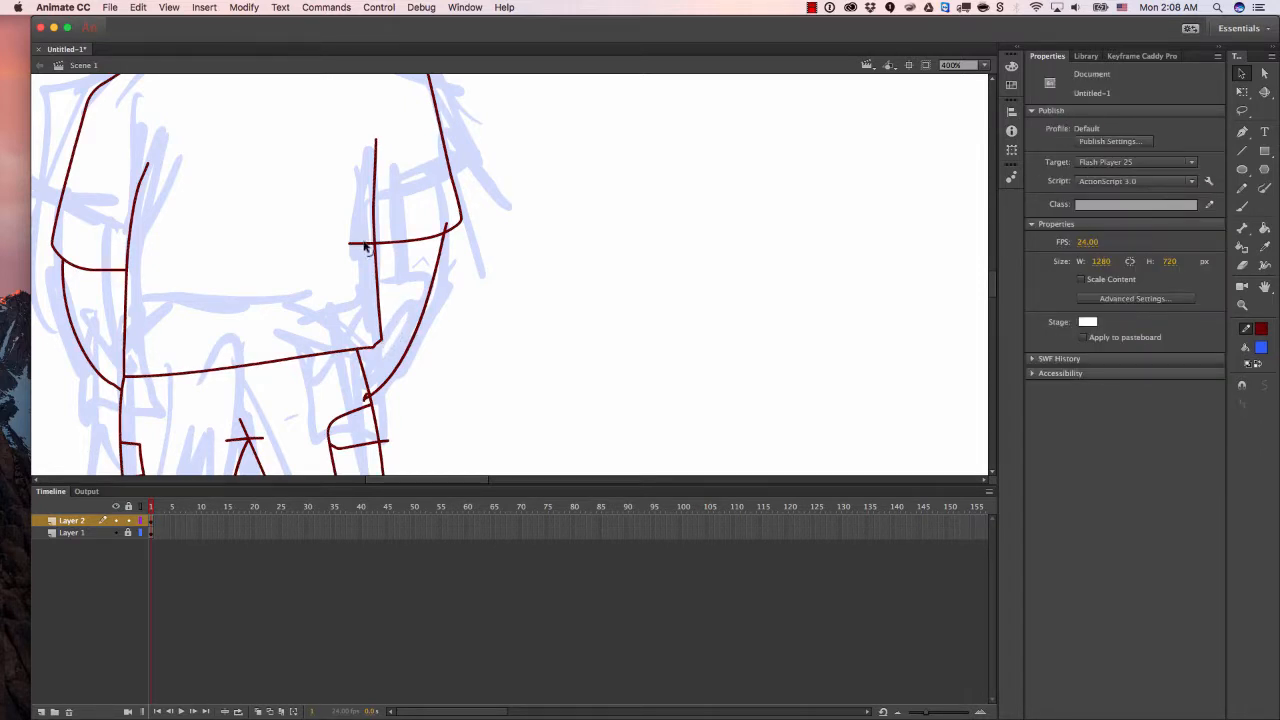
Delete the right sleeve hem's end inside the shirt and pull the shirt's right side line in onto the hem.
click(362, 244)
key(Delete)
drag(376, 351, 367, 358)
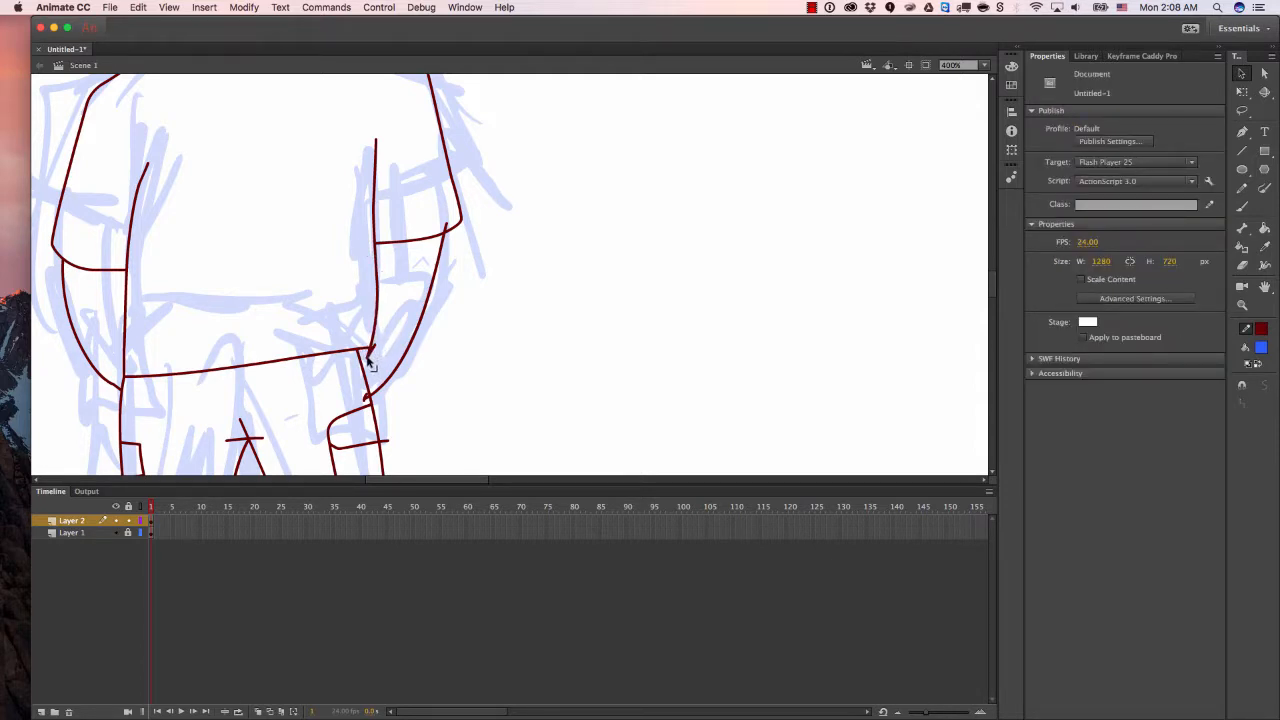
key(ctrl+a)
key(Delete)
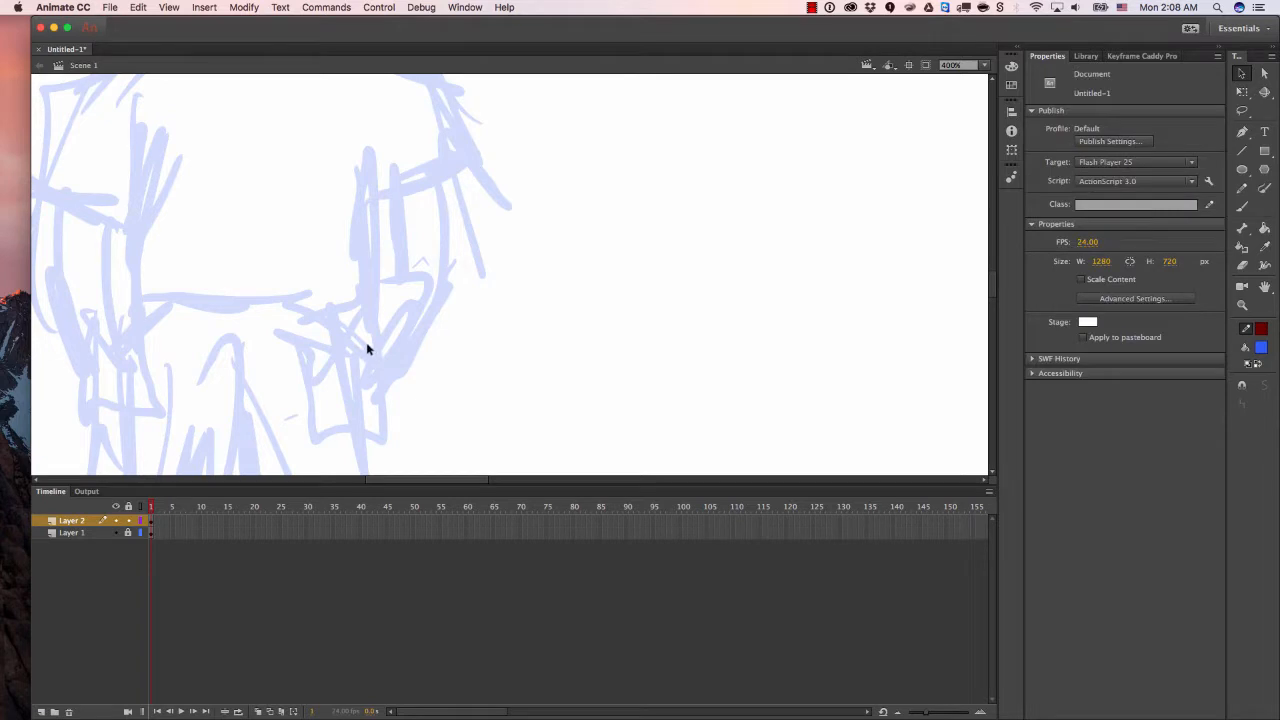
key(ctrl+z)
Delete the leftover line tips crossing at the lower right corner of the shirt hem.
click(371, 337)
click(378, 348)
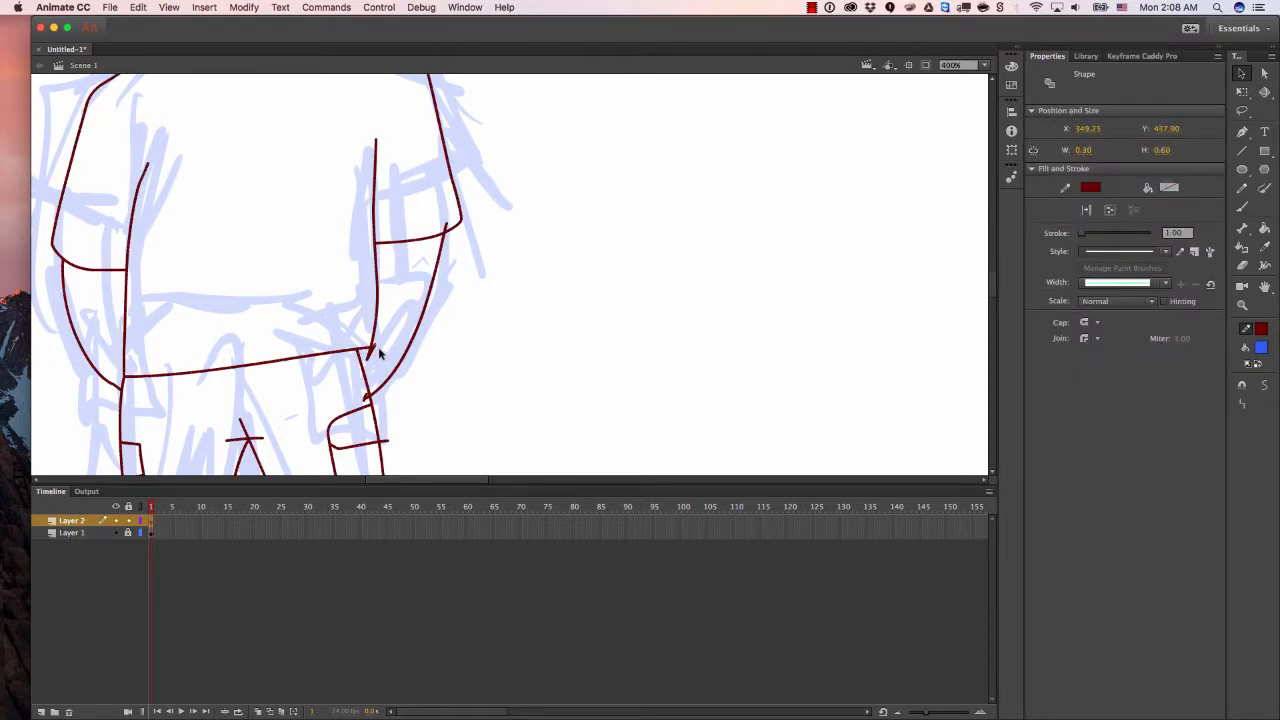
key(Delete)
click(373, 347)
key(Delete)
click(375, 348)
key(Delete)
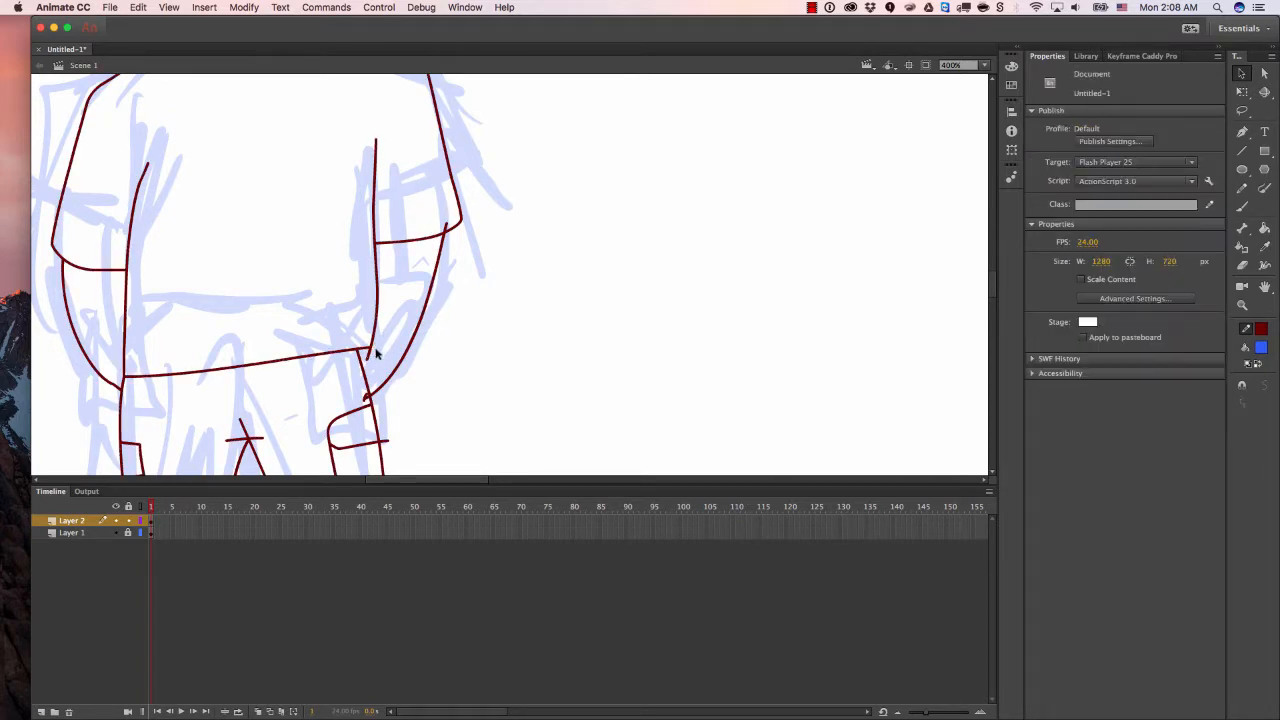
click(369, 356)
key(Delete)
Delete the short crossing line at the crotch where the two shorts legs meet.
drag(366, 346, 406, 263)
click(298, 356)
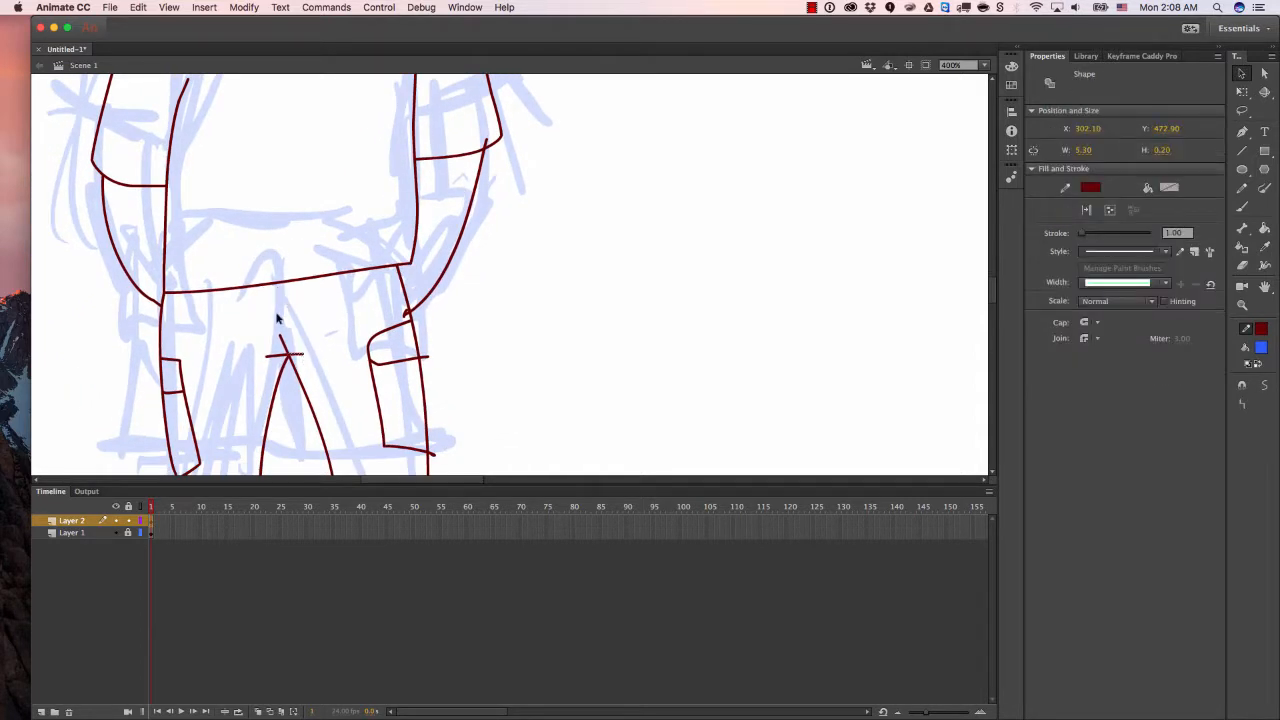
key(Delete)
Delete the right cargo pocket's line ends past the shorts' outer side and the forearm line's remnants inside the shorts.
drag(358, 335, 341, 264)
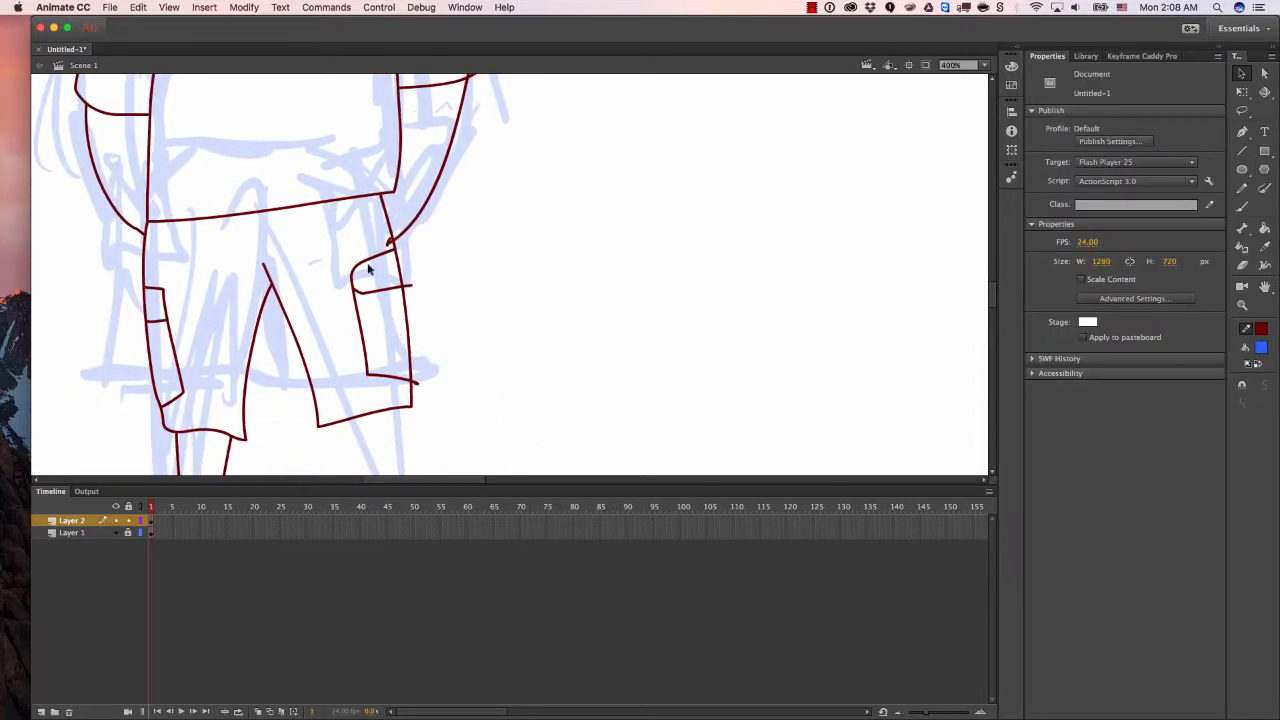
click(409, 288)
key(Delete)
click(390, 255)
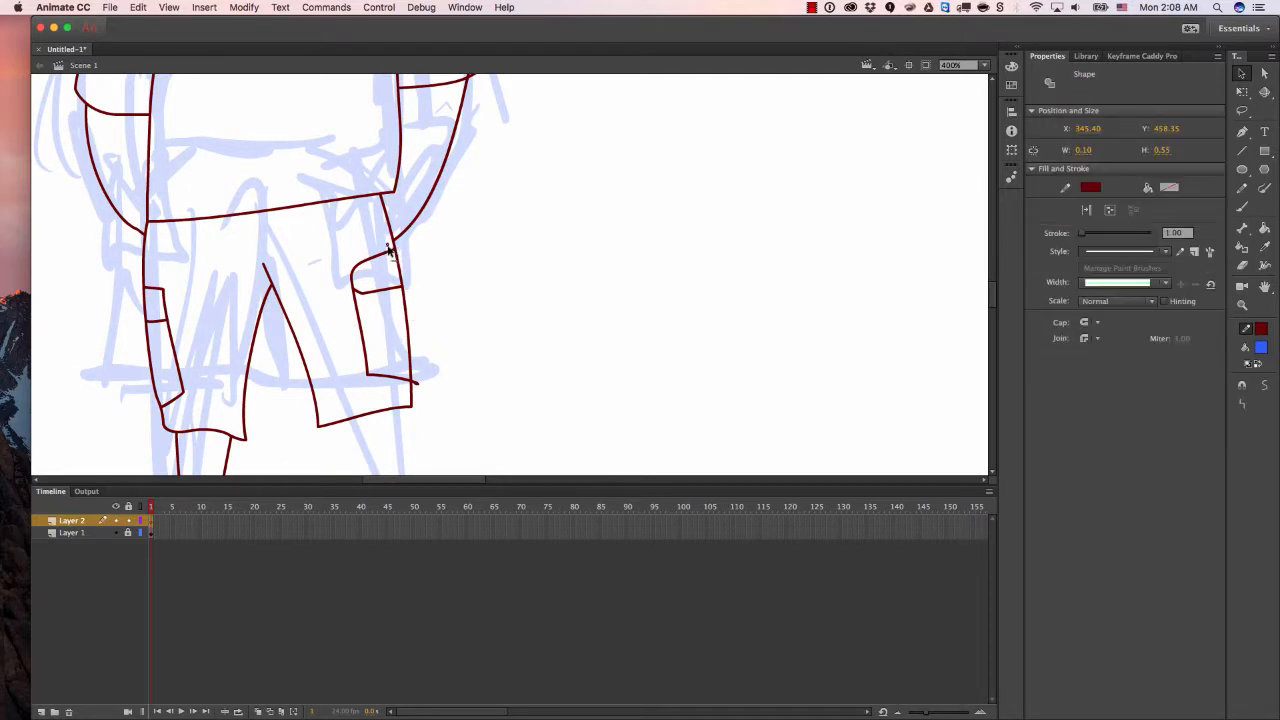
key(Delete)
click(420, 390)
key(Delete)
click(416, 384)
key(Delete)
click(388, 245)
key(Delete)
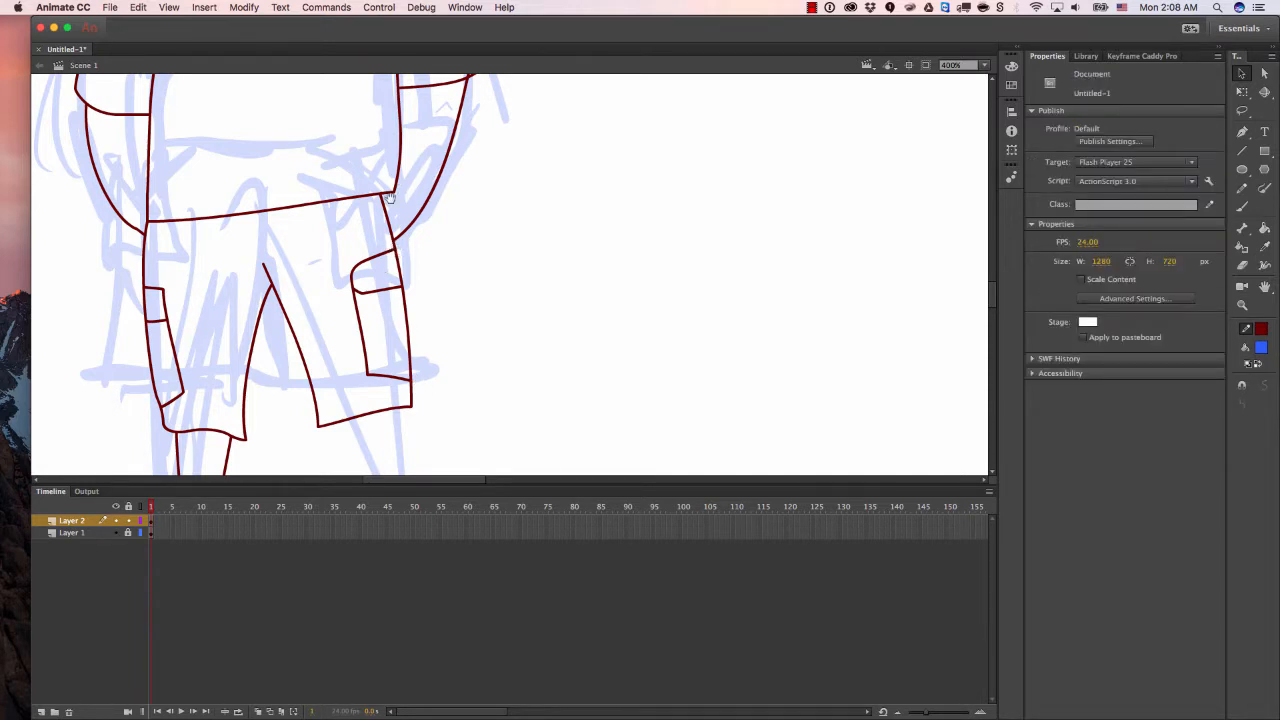
Delete the hooked end of the neckline that sticks up past the right shoulder line.
scroll(390, 197, up, 5)
scroll(403, 171, up, 5)
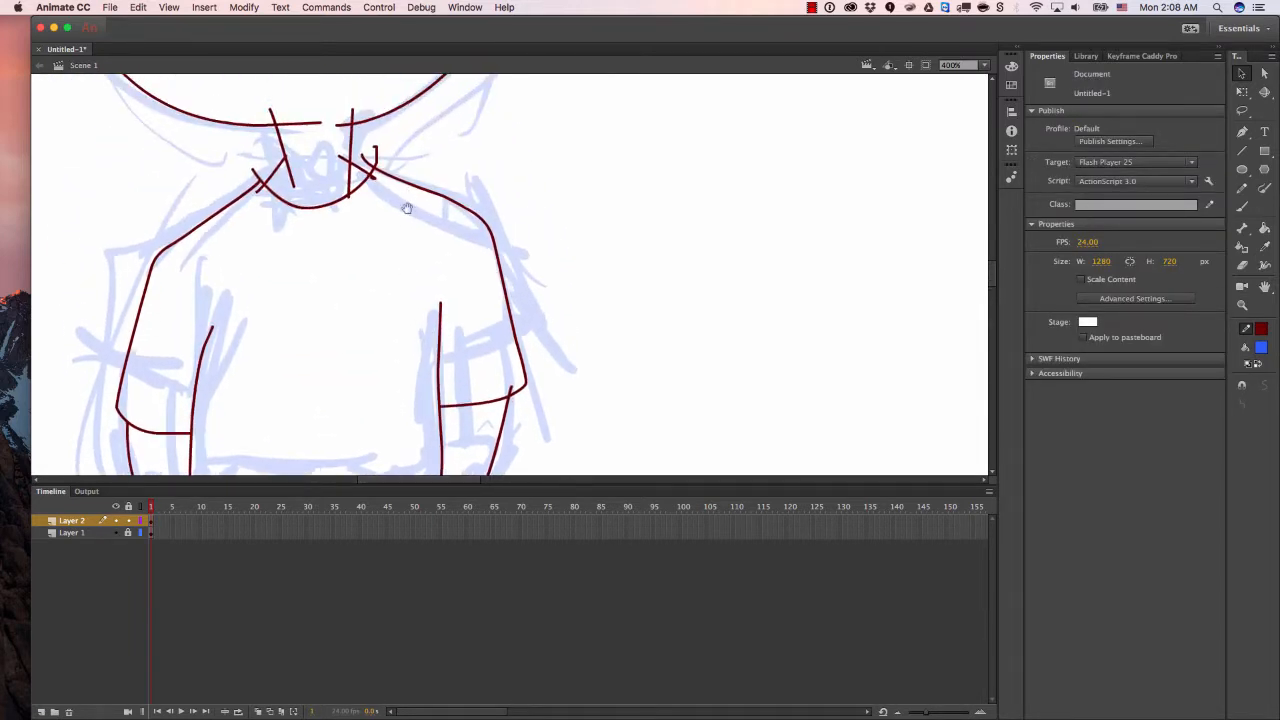
scroll(420, 240, down, 2)
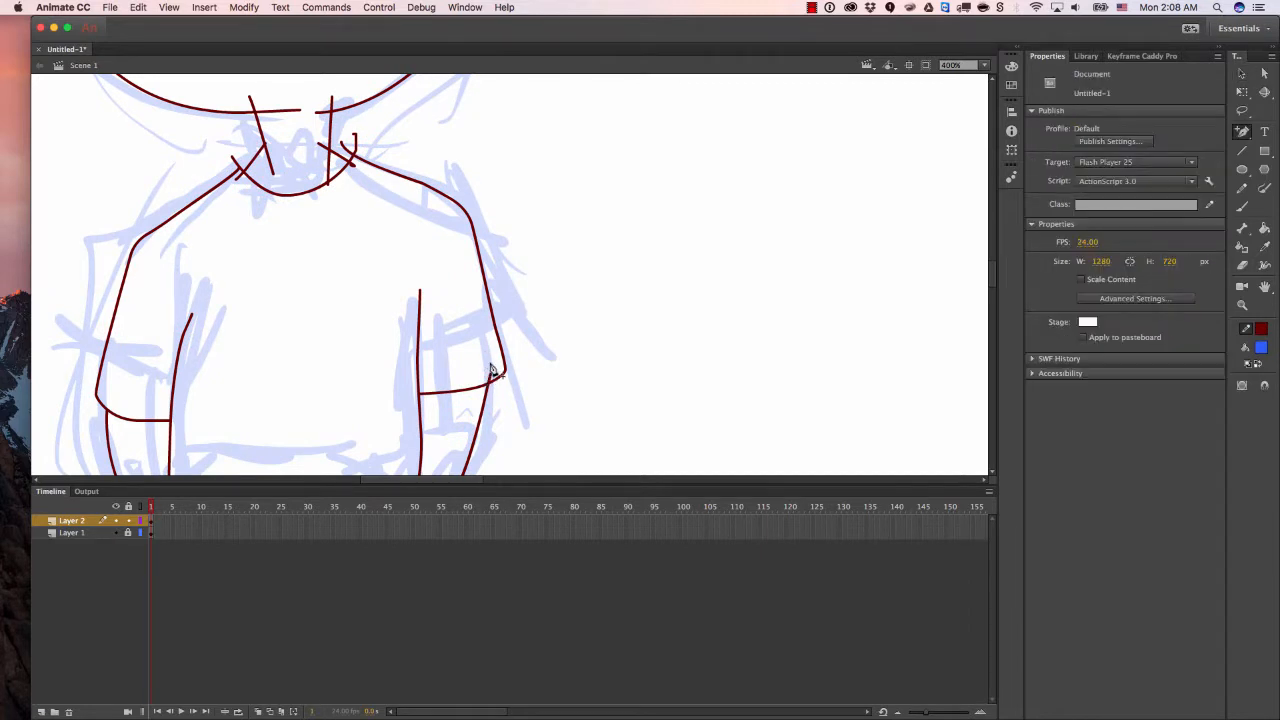
key(p)
scroll(449, 331, up, 10)
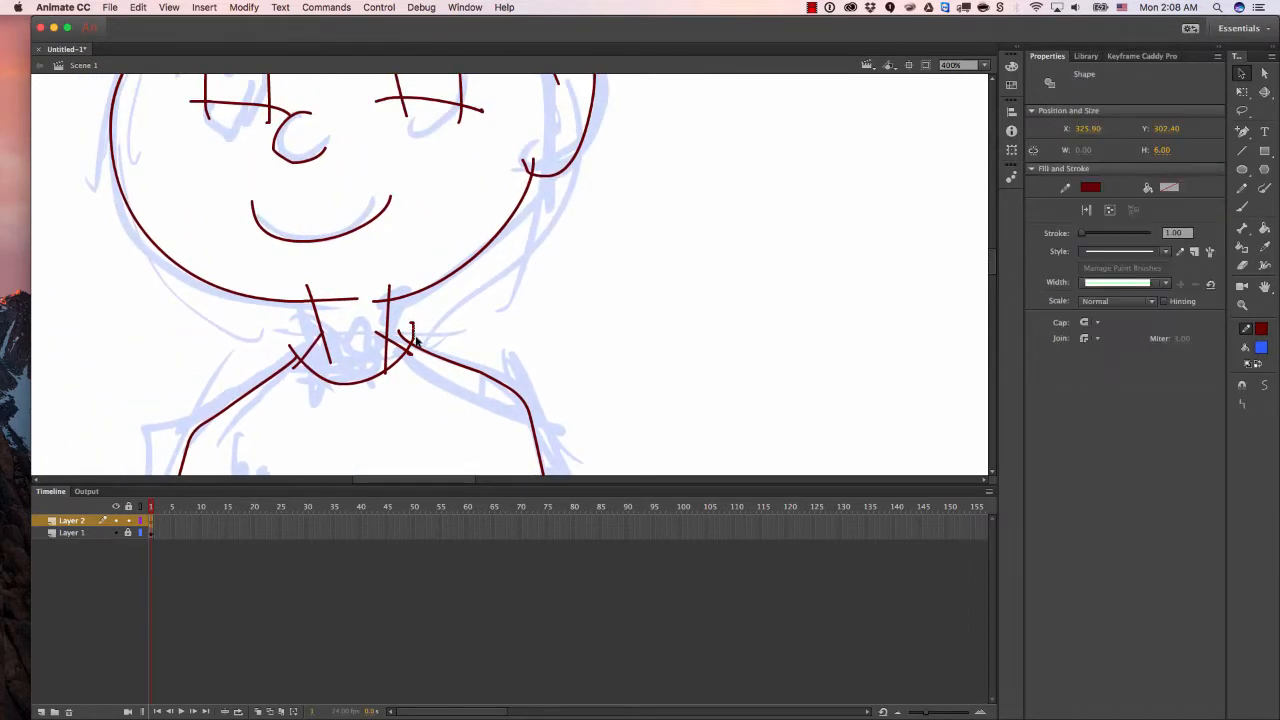
key(Delete)
click(412, 325)
key(Delete)
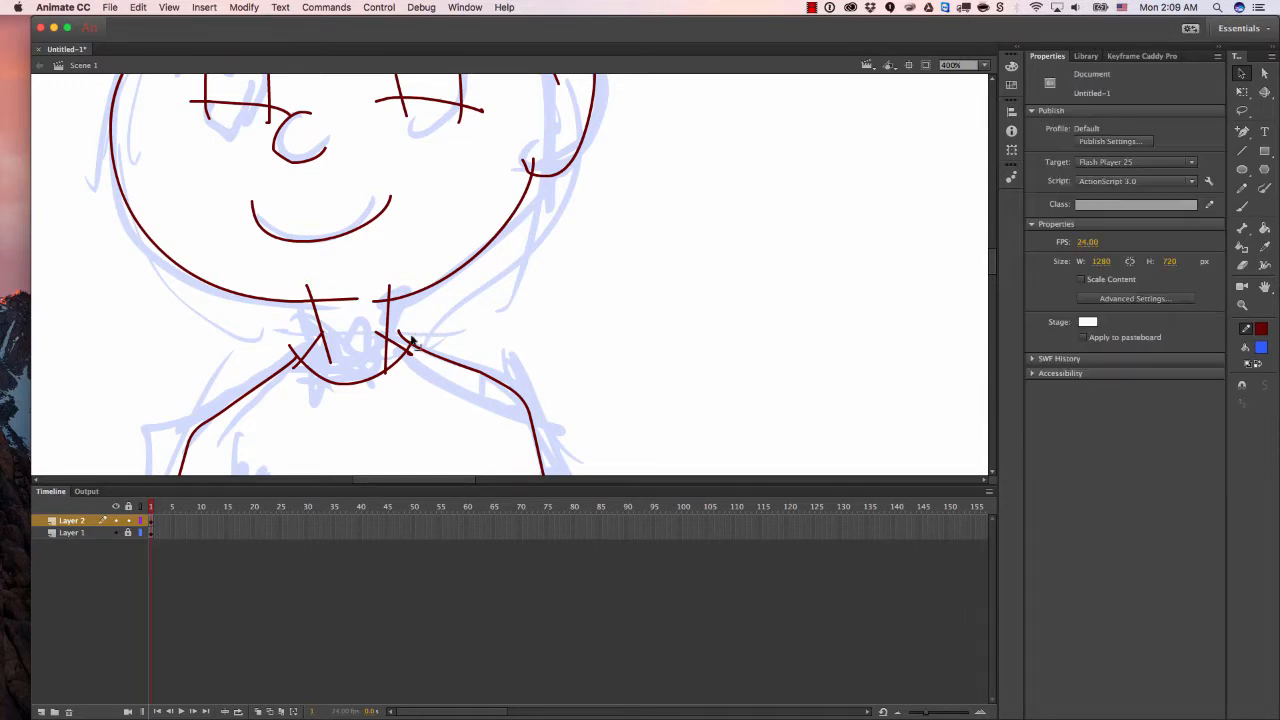
click(412, 341)
key(Delete)
double_click(413, 353)
key(Delete)
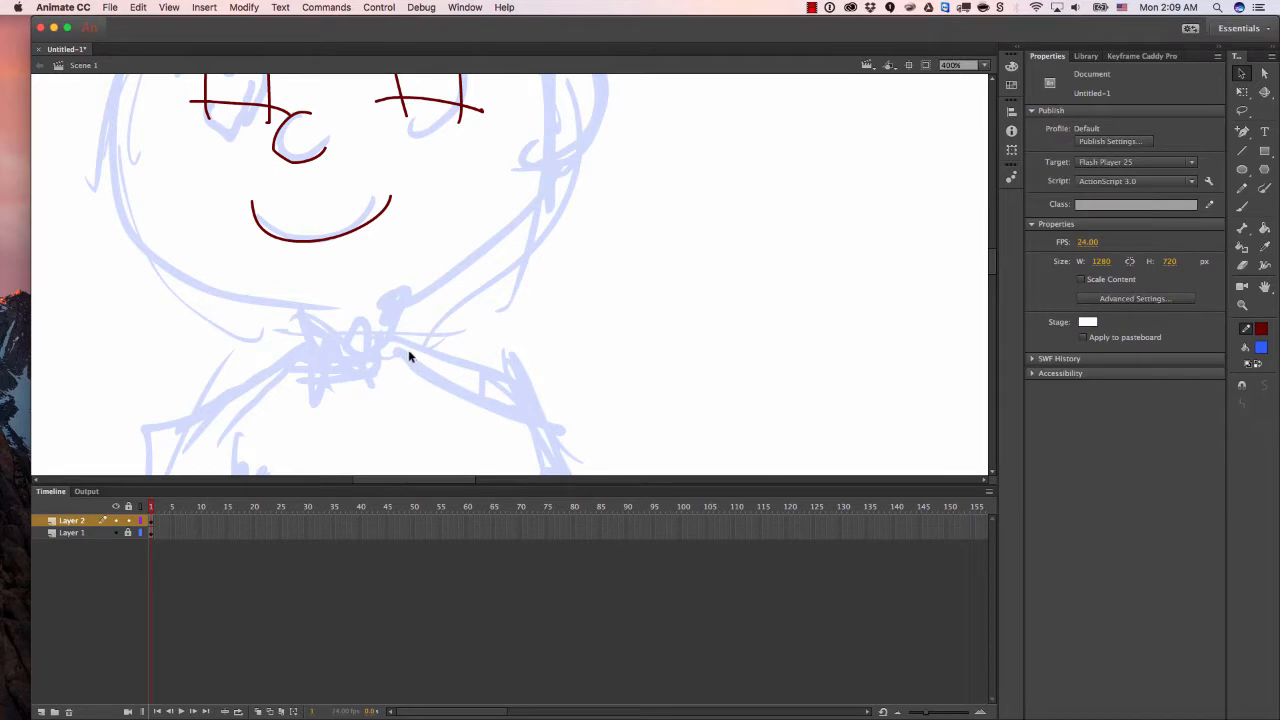
key(super+z)
Delete the short line ends crossing at the junction of the neckline and the right shoulder.
click(409, 336)
click(411, 357)
key(Delete)
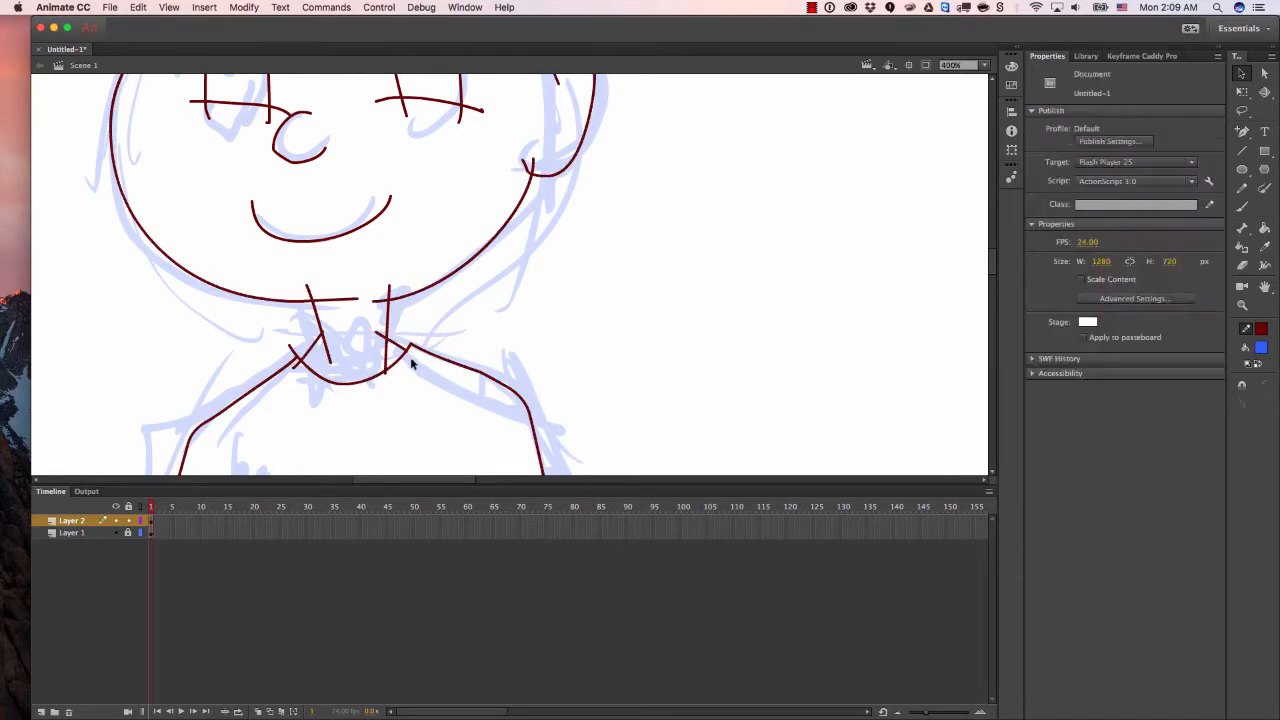
double_click(386, 376)
key(Delete)
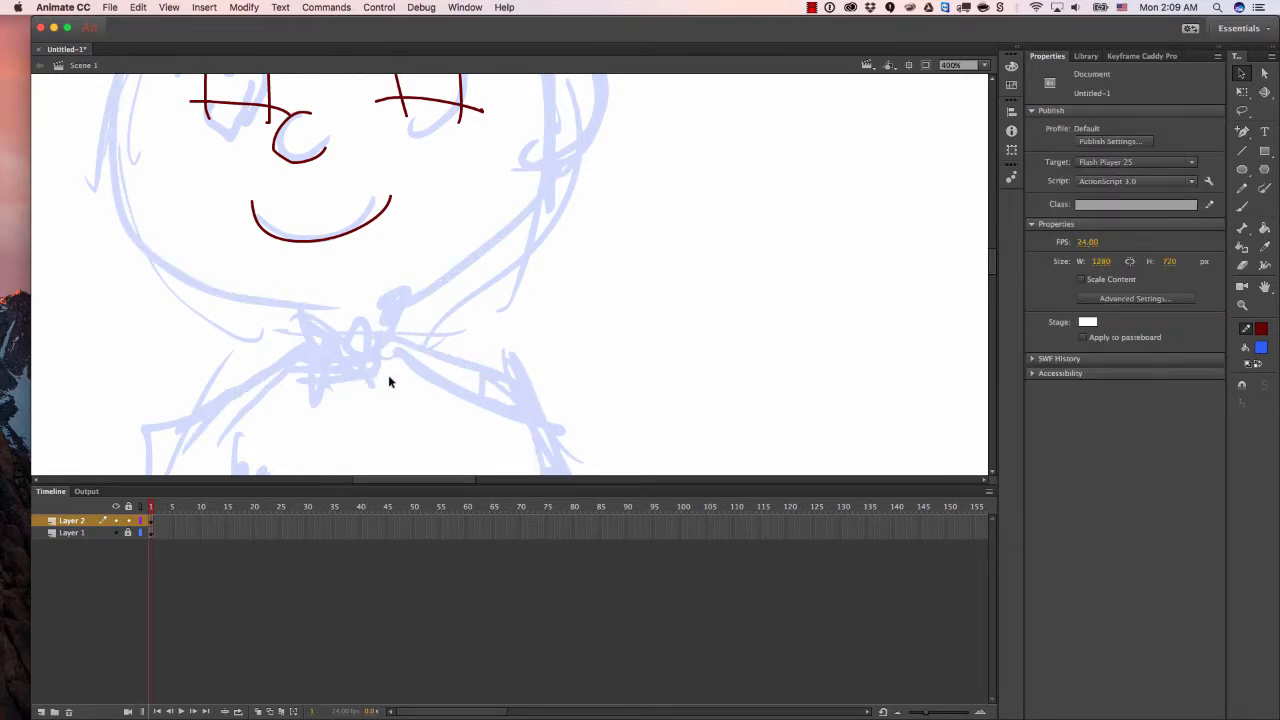
key(super+z)
Delete the overshooting line ends around the collar and the neck line ends that extend above the jaw.
click(392, 388)
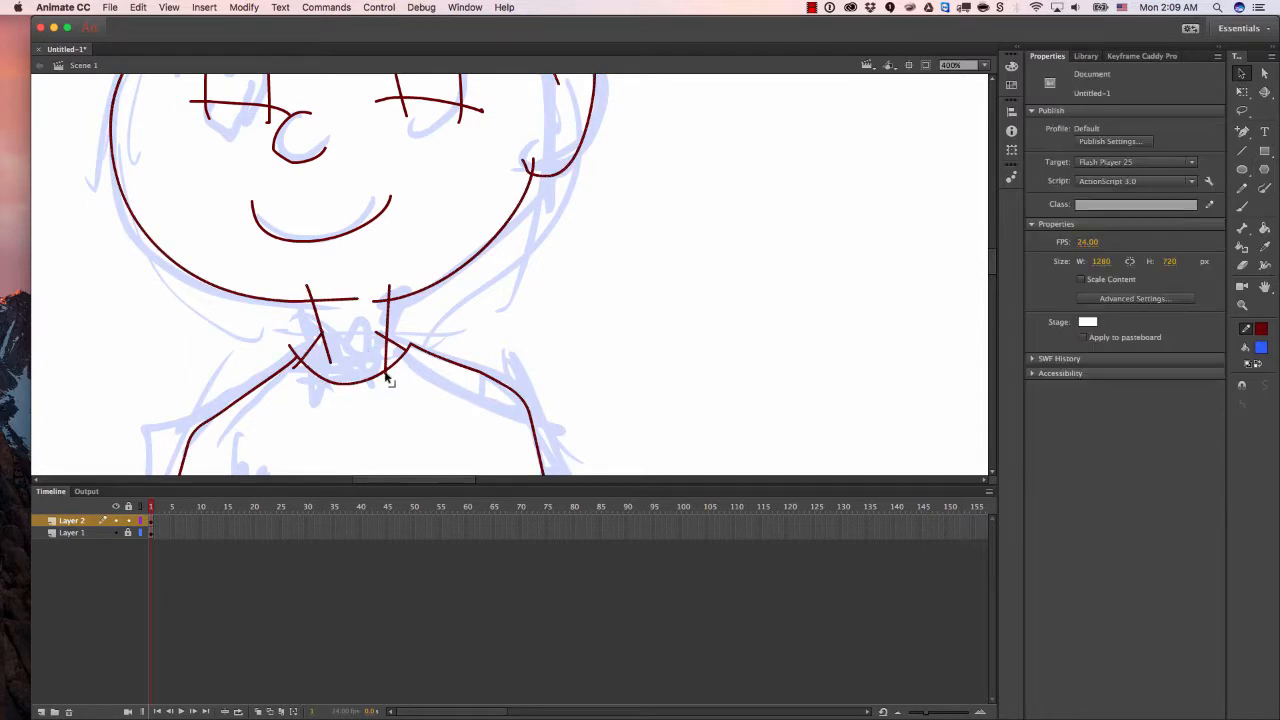
click(389, 377)
click(297, 363)
drag(313, 360, 330, 362)
click(325, 335)
key(Delete)
click(391, 292)
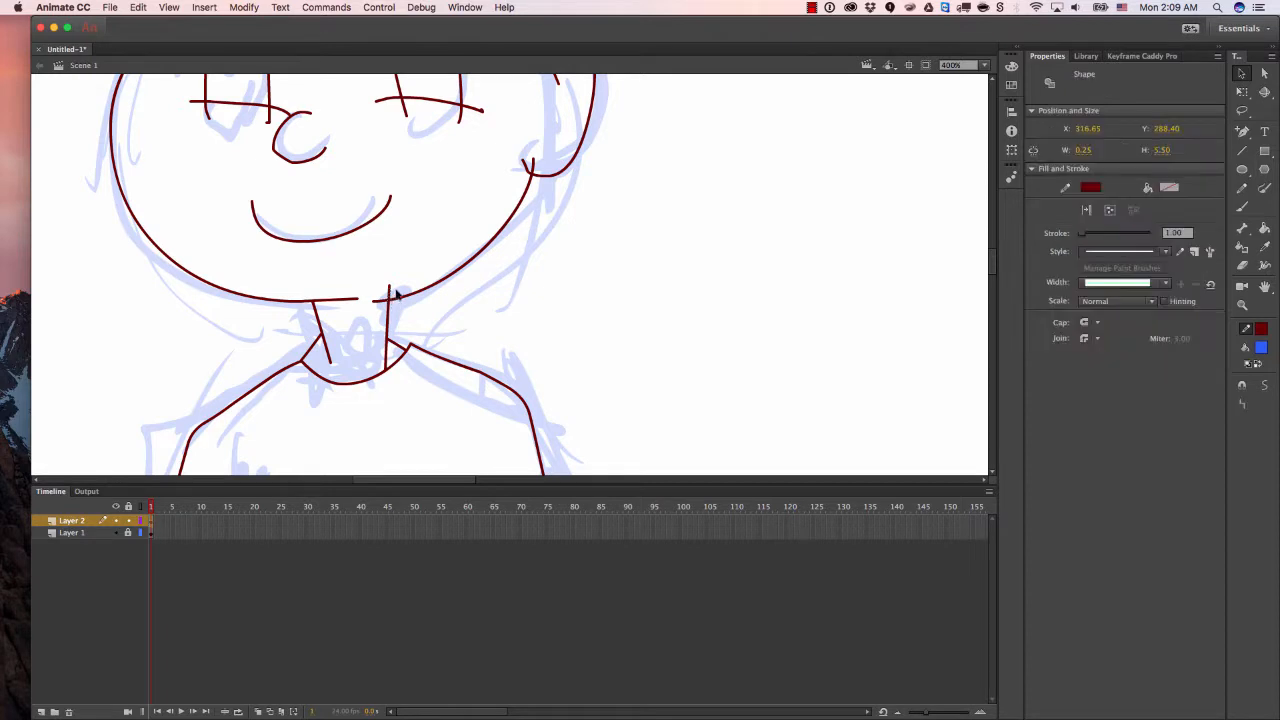
key(Delete)
Delete the line ends that overshoot the two lower corners of the right eye.
scroll(389, 249, up, 5)
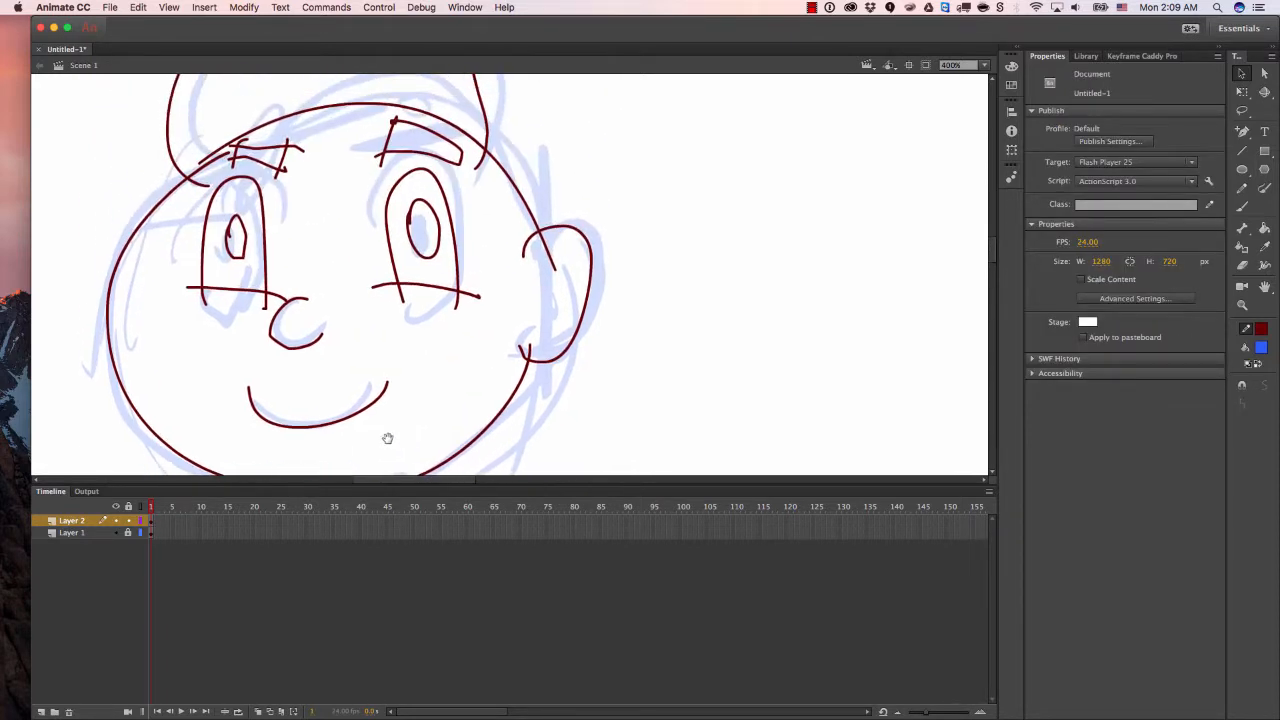
click(403, 289)
key(Delete)
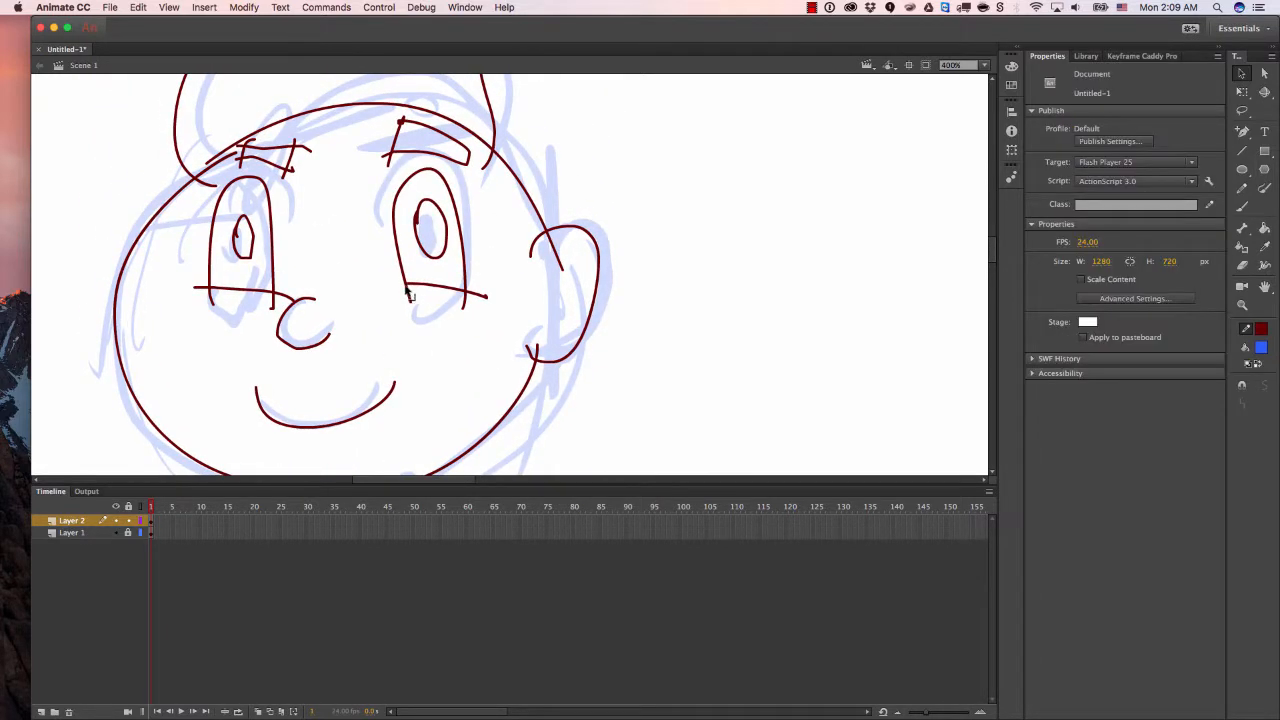
click(466, 304)
key(Delete)
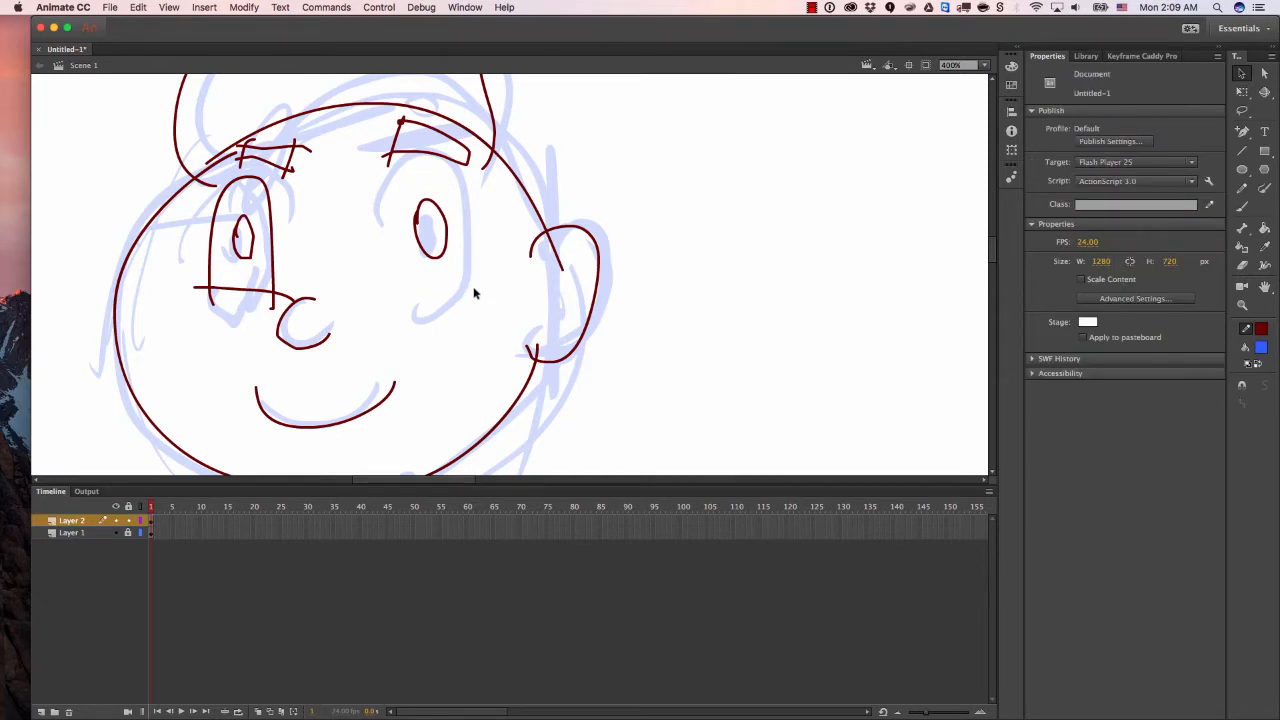
key(super+z)
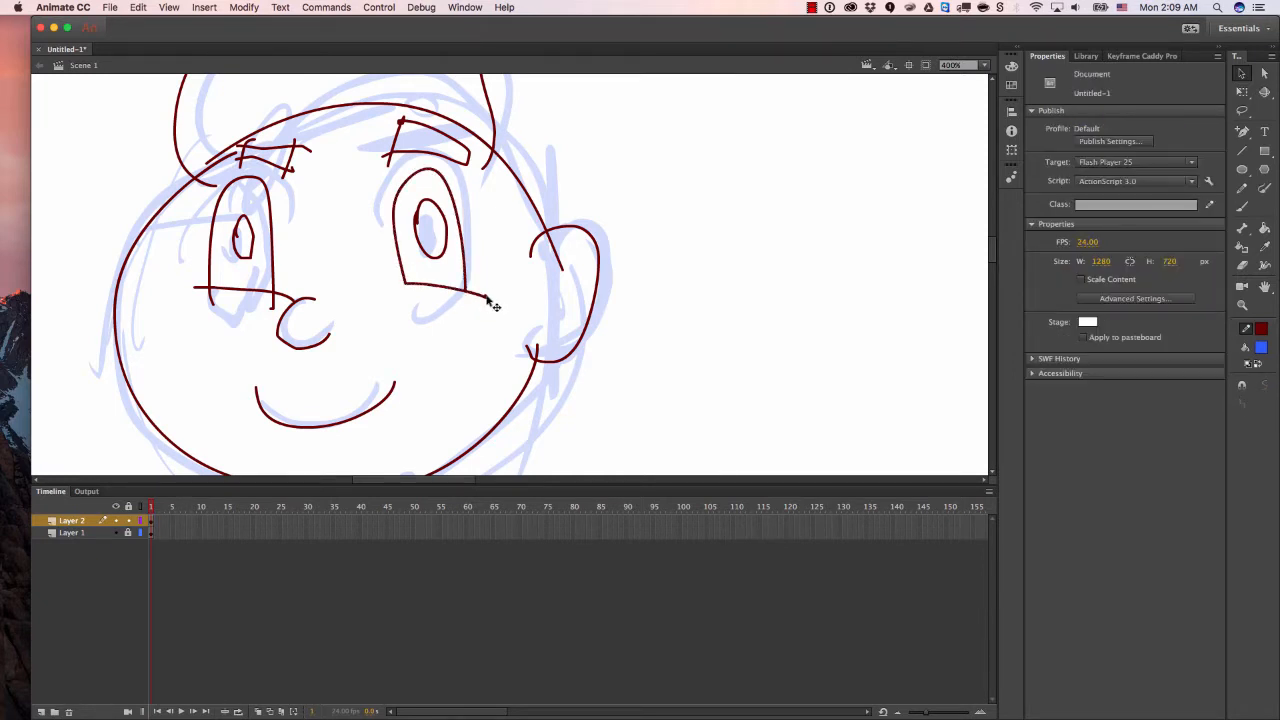
click(490, 303)
click(484, 297)
key(Delete)
Delete the line ends that overshoot the two lower corners of the left eye.
click(288, 302)
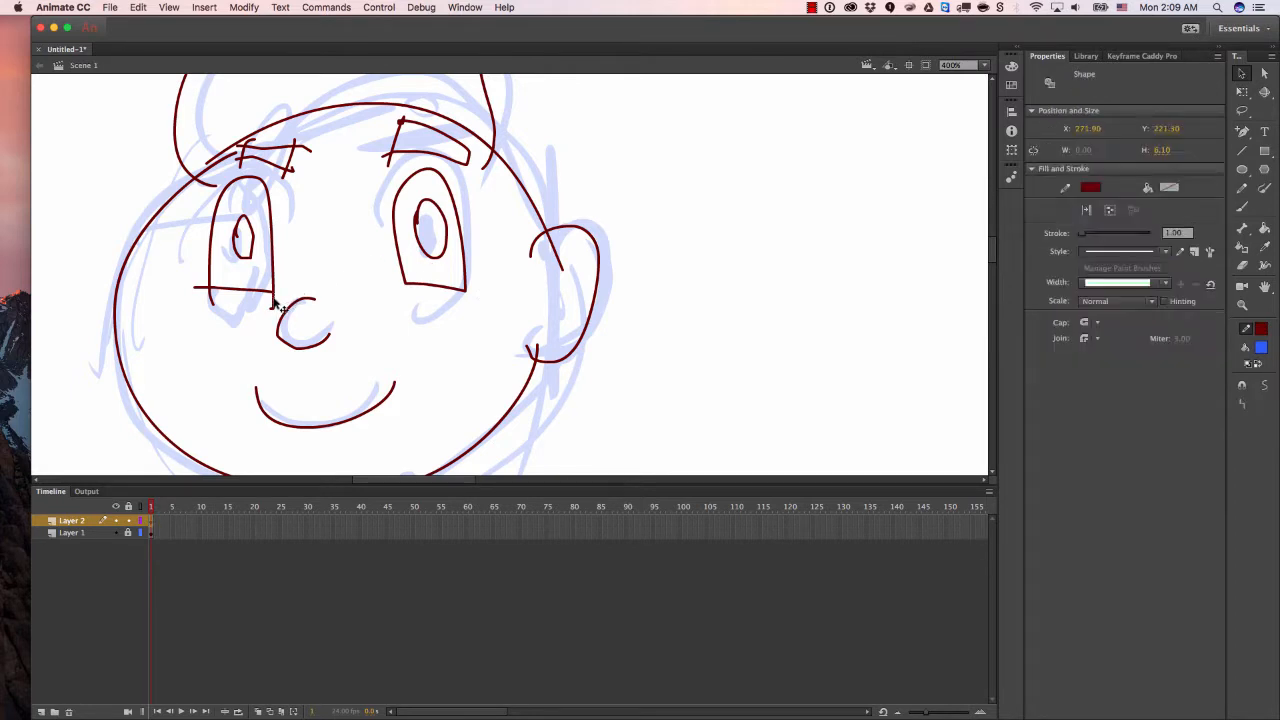
key(Delete)
click(271, 308)
key(Delete)
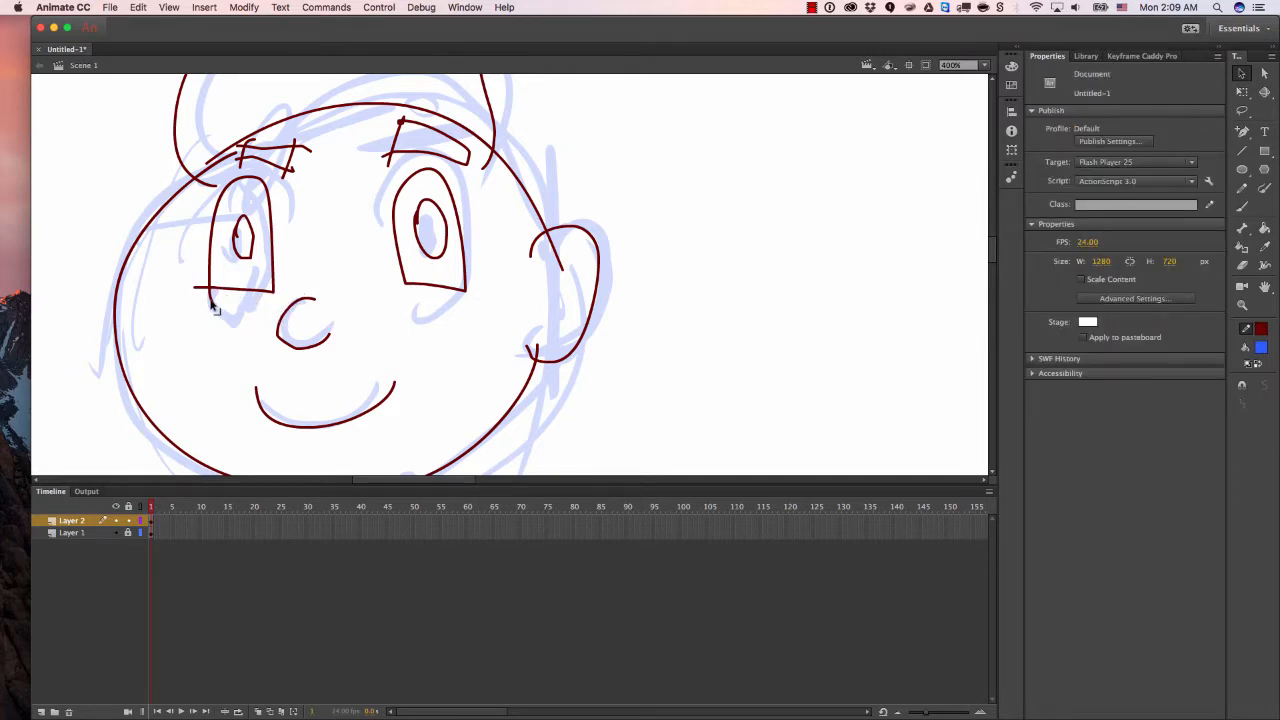
click(204, 289)
key(Delete)
Delete the overshooting line ends at the inner side of the left eyebrow.
drag(334, 217, 354, 345)
click(316, 307)
key(Delete)
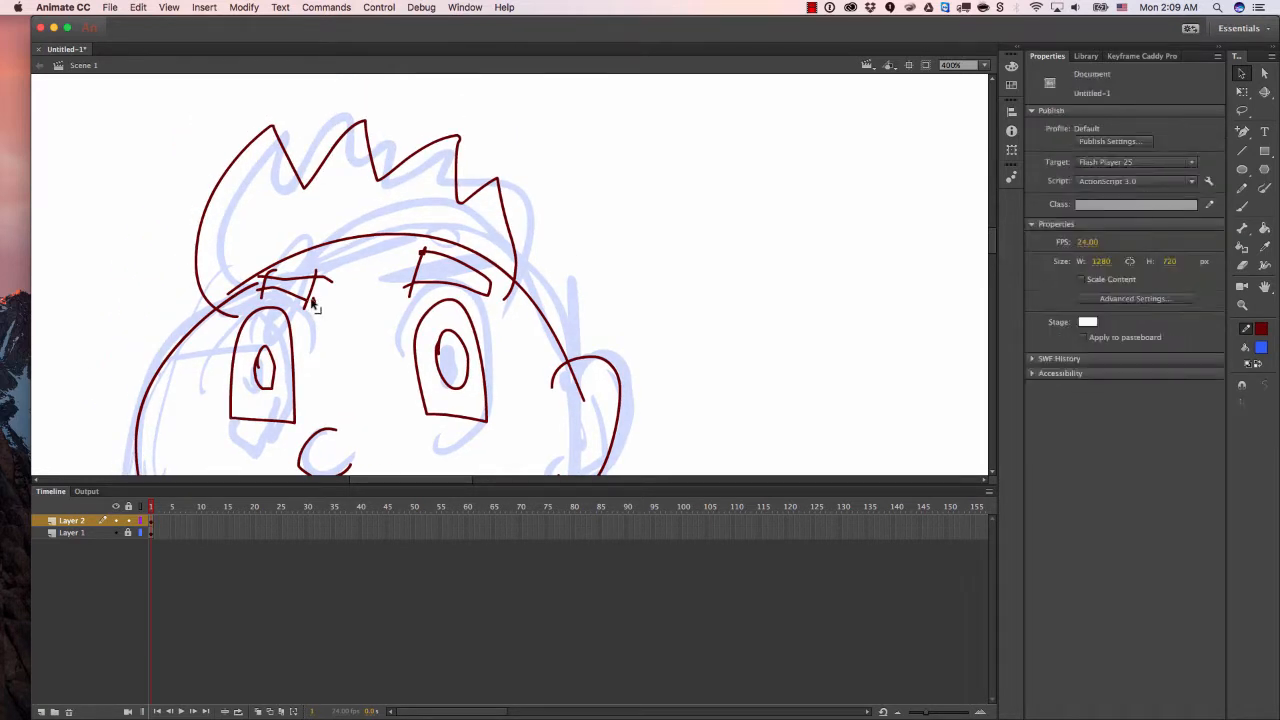
click(314, 300)
key(Delete)
click(329, 281)
key(Delete)
click(410, 290)
key(Delete)
key(super+z)
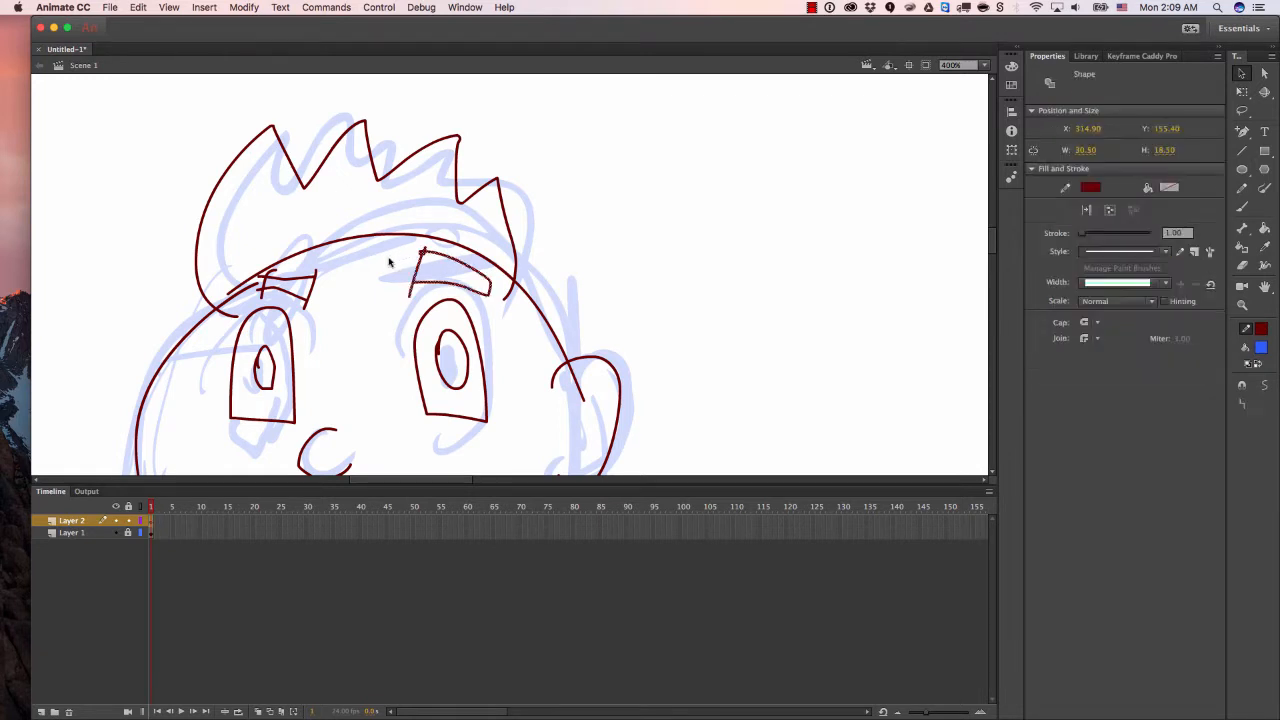
Delete the stray line ends at the lower and upper inner corners of the right eyebrow.
click(391, 259)
click(414, 288)
key(Delete)
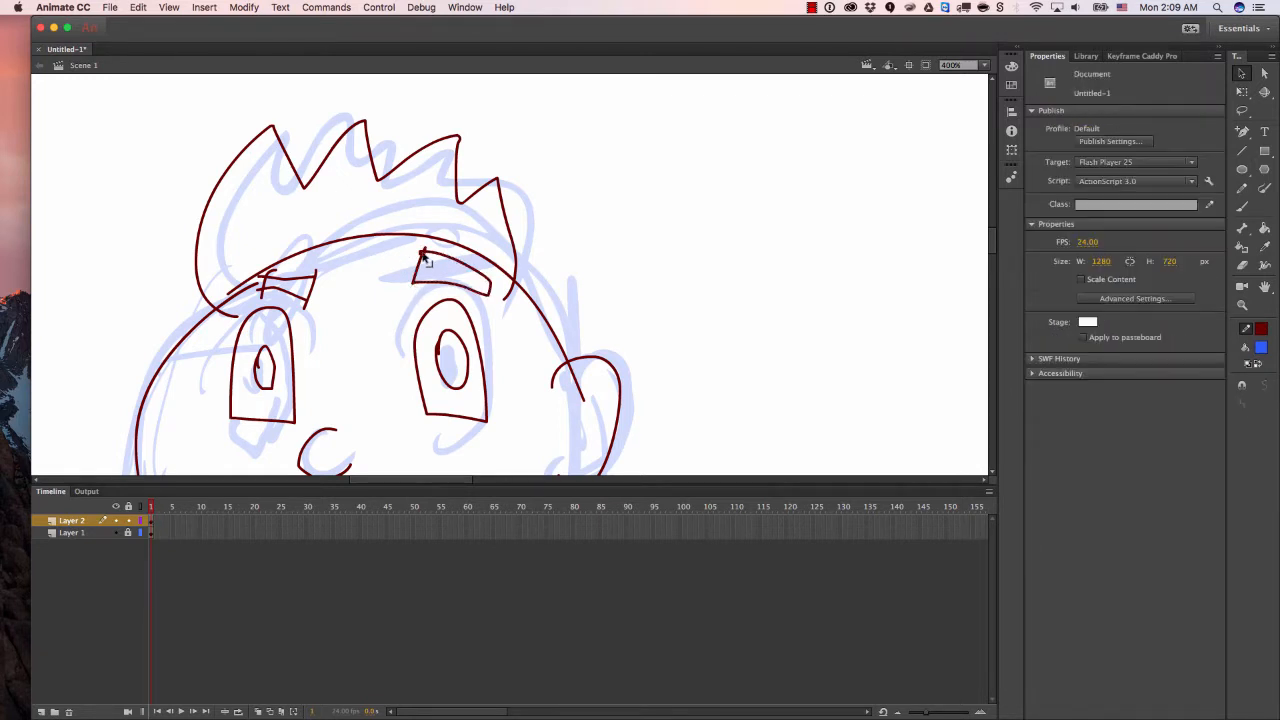
click(423, 251)
key(Delete)
click(423, 251)
key(Delete)
click(426, 255)
key(Delete)
click(426, 261)
key(Delete)
click(421, 256)
key(Delete)
Delete the left eyebrow's remaining overshooting ends and the extra stroke running beside it along the head outline.
click(315, 274)
key(Delete)
click(272, 270)
key(Delete)
click(263, 281)
key(Delete)
click(260, 290)
key(Delete)
click(262, 295)
key(Delete)
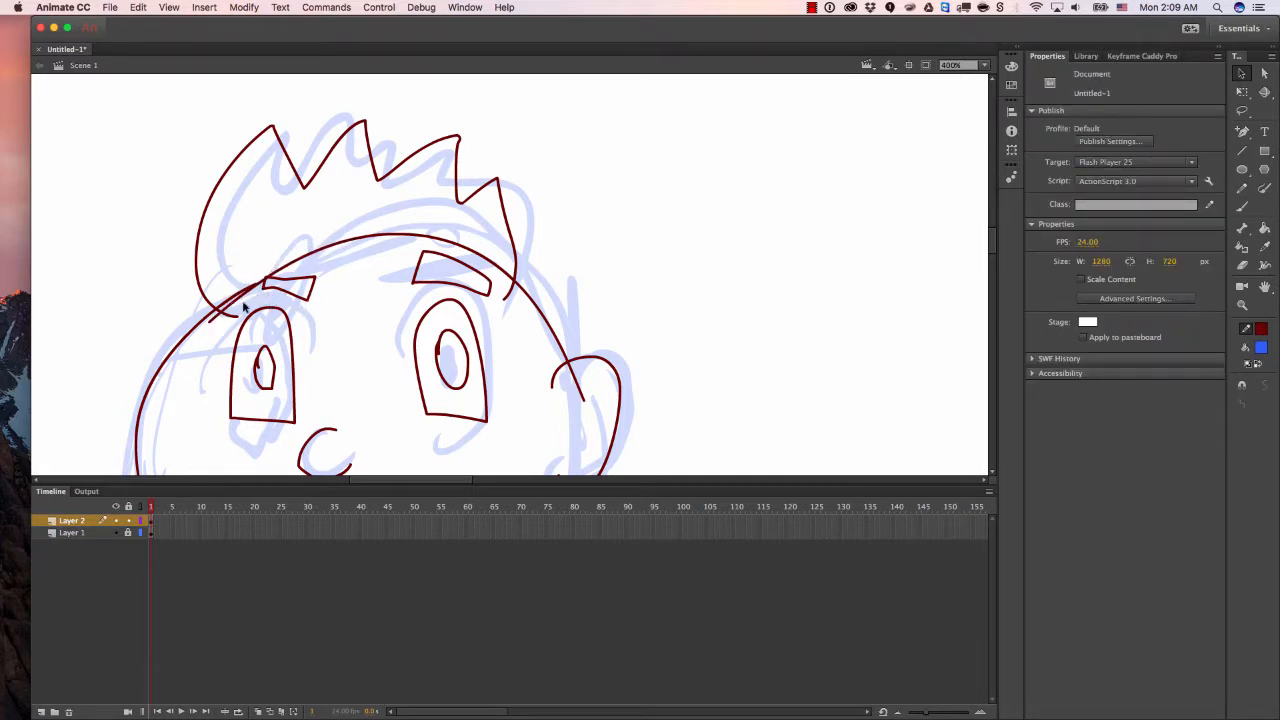
click(255, 295)
key(Delete)
click(236, 314)
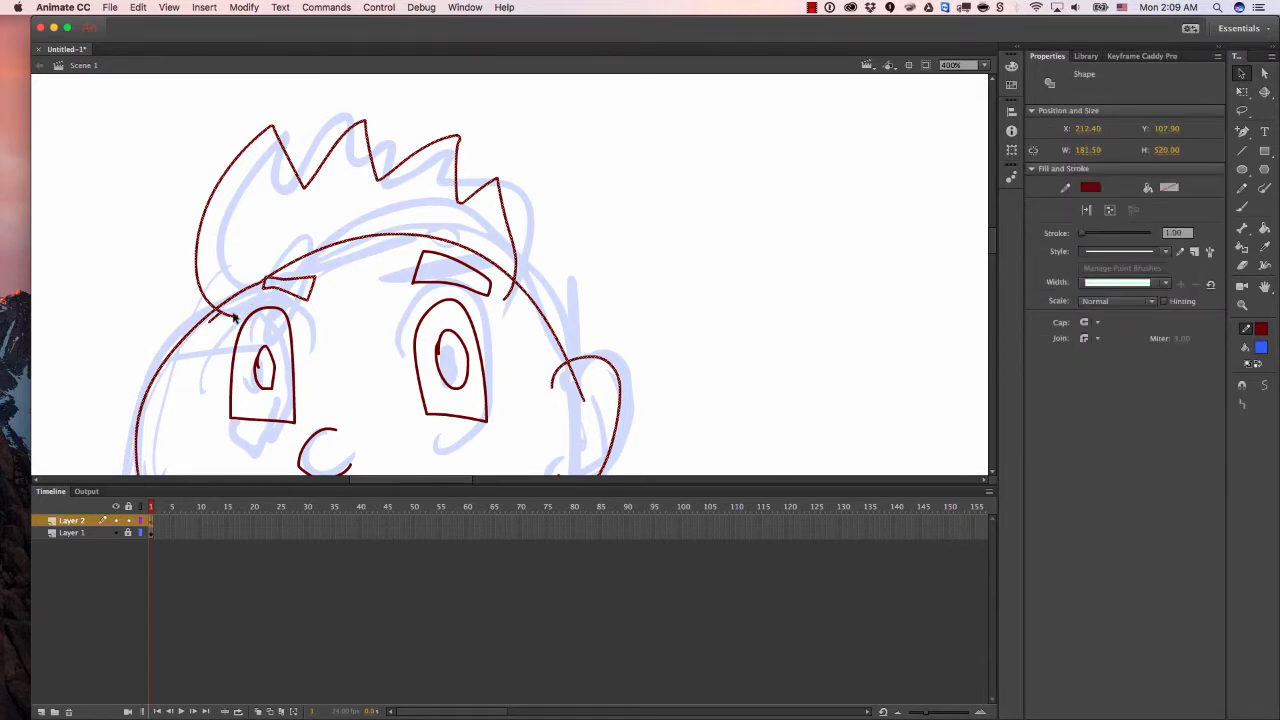
key(Delete)
key(super+z)
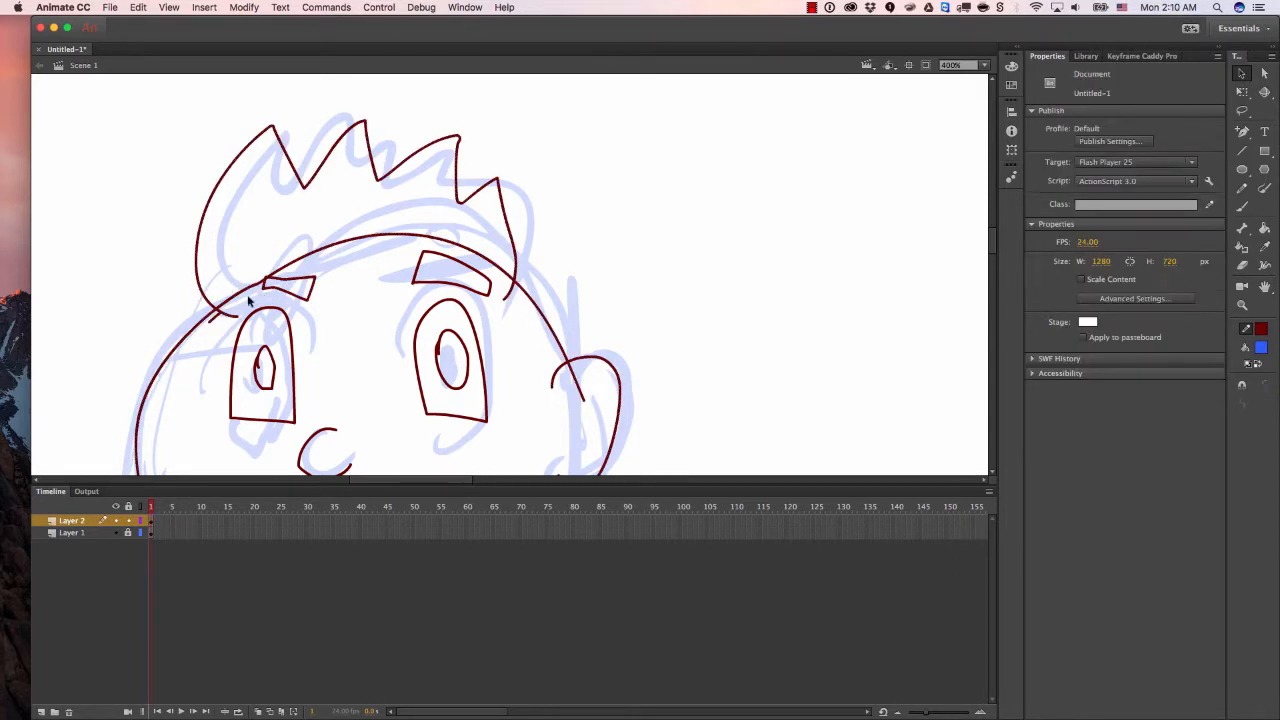
Delete the hair outline's ends that cross into the face on both sides and the stray tip beside the left one.
click(227, 316)
key(Delete)
click(220, 313)
key(Delete)
click(219, 314)
key(Delete)
click(508, 298)
key(Delete)
Delete the upper and lower ends of the head outline that extend inside the right ear.
drag(443, 235, 335, 69)
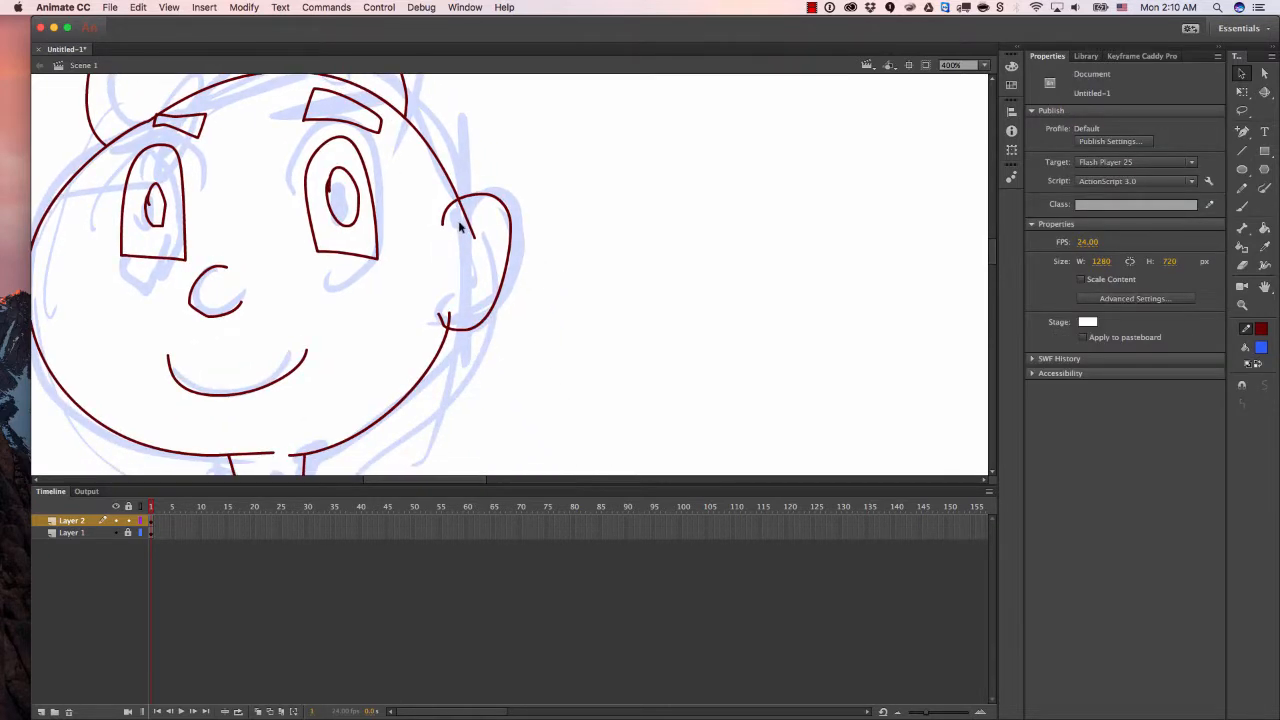
click(472, 229)
key(Delete)
click(445, 321)
double_click(452, 313)
key(Delete)
key(ctrl+z)
key(ctrl+z)
key(ctrl+z)
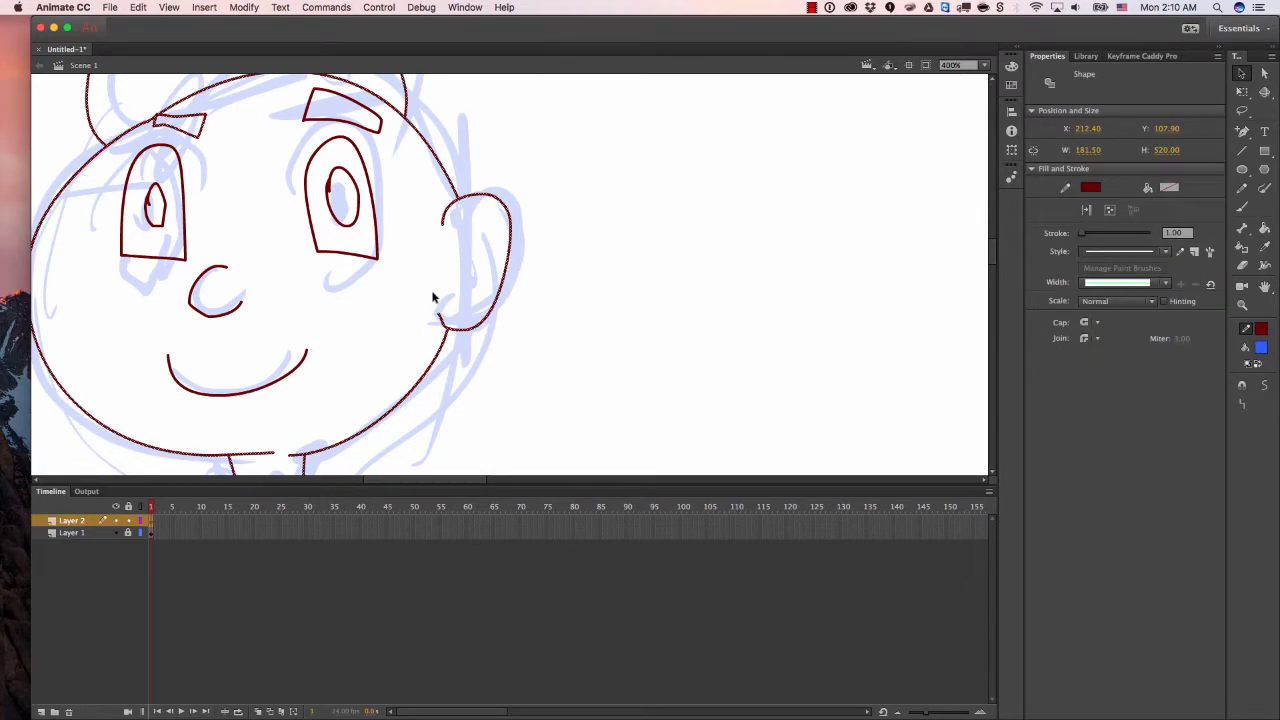
Delete the stray lower inner end of the right ear's outline and smooth the nose curve.
click(437, 308)
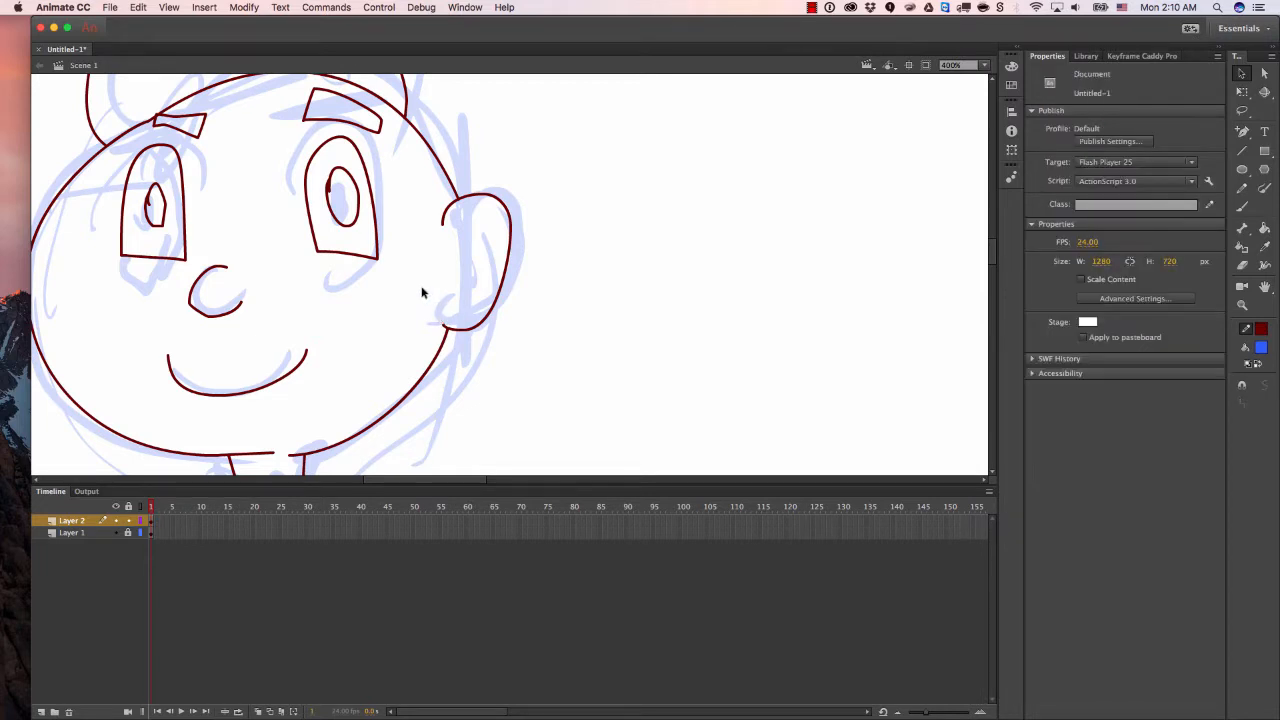
click(238, 318)
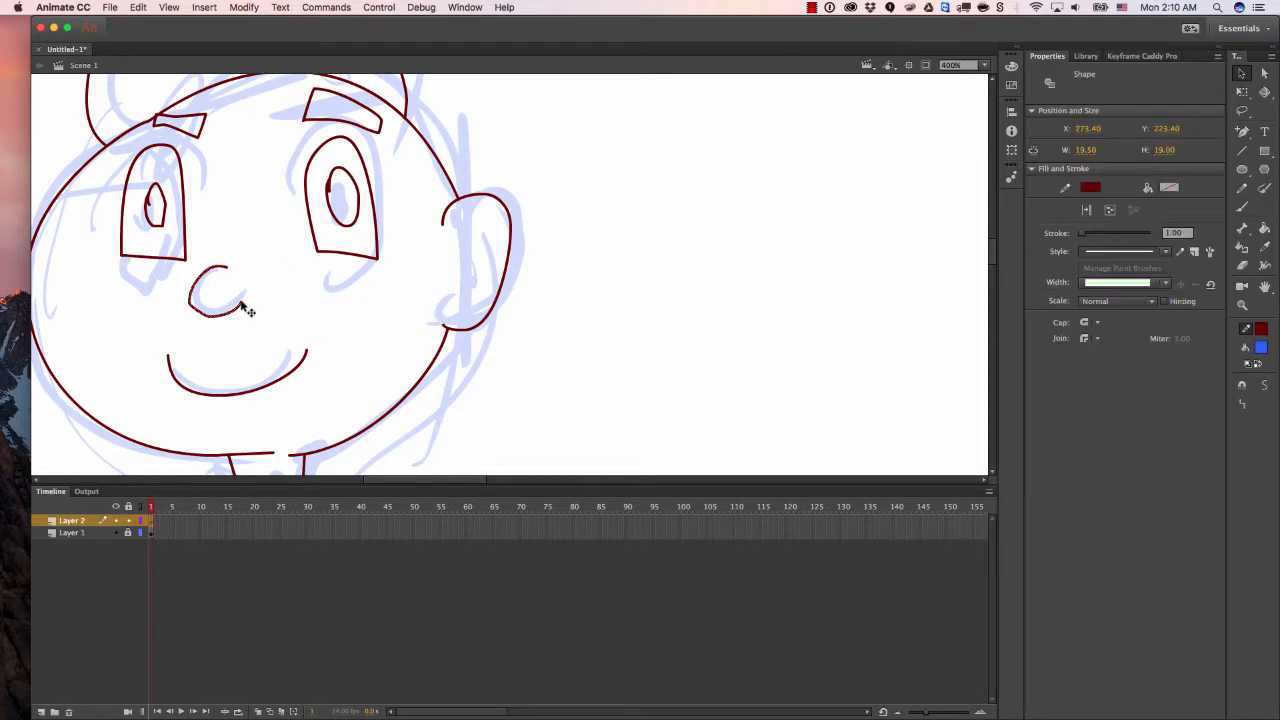
click(1264, 385)
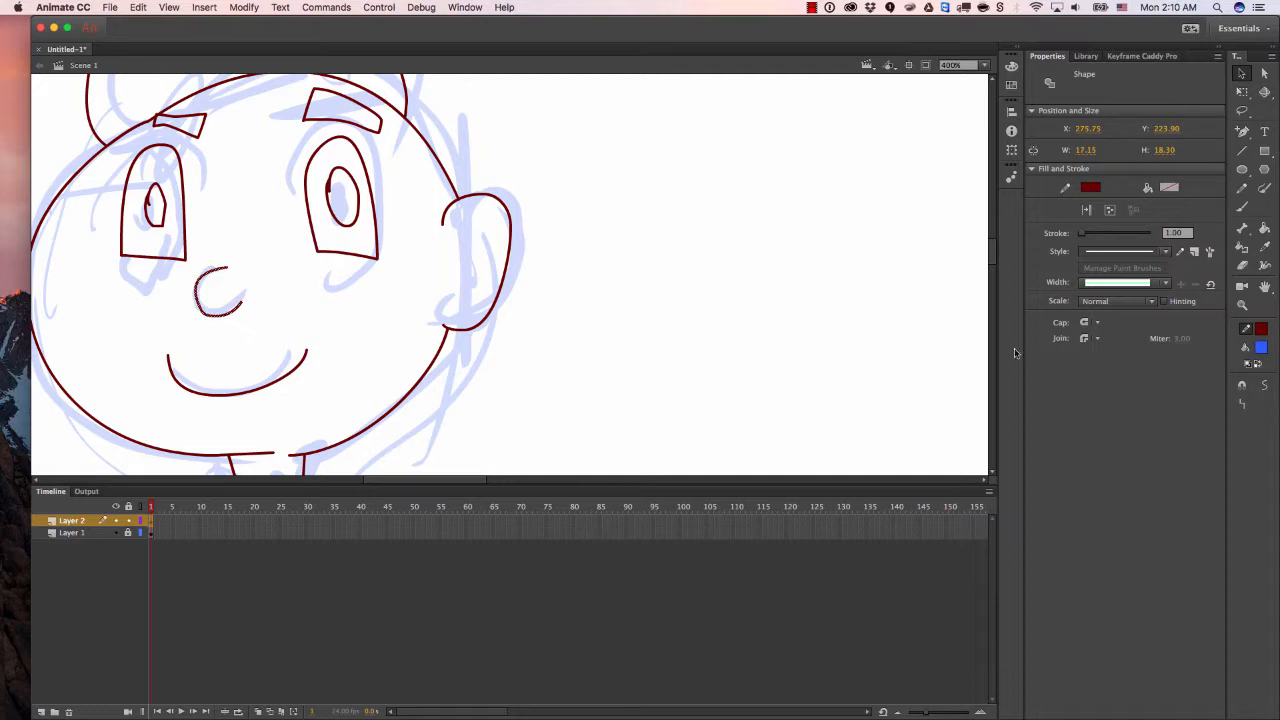
Delete the stray line segments inside the pupils of the right and left eyes.
click(336, 194)
click(338, 199)
click(330, 190)
click(330, 190)
click(340, 195)
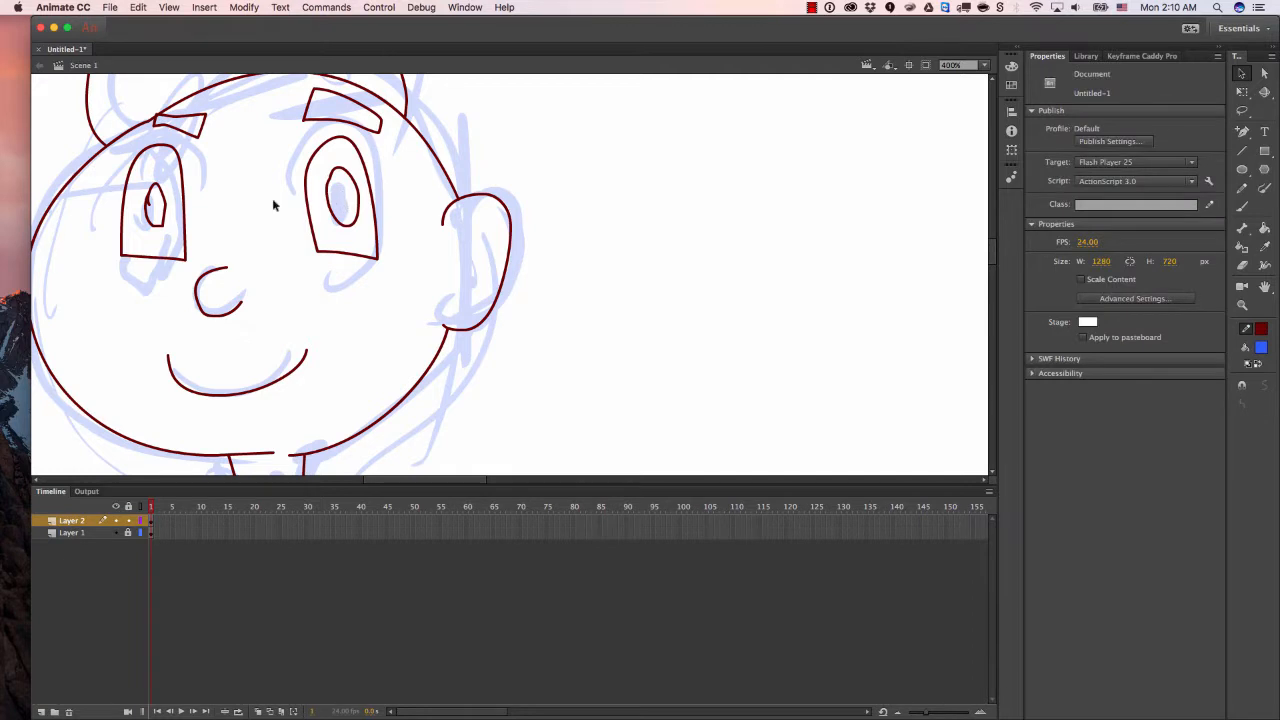
click(154, 209)
key(Delete)
Select the finished lower leg with its sandaled foot and duplicate it to the right, below the other shorts leg.
key(super+1)
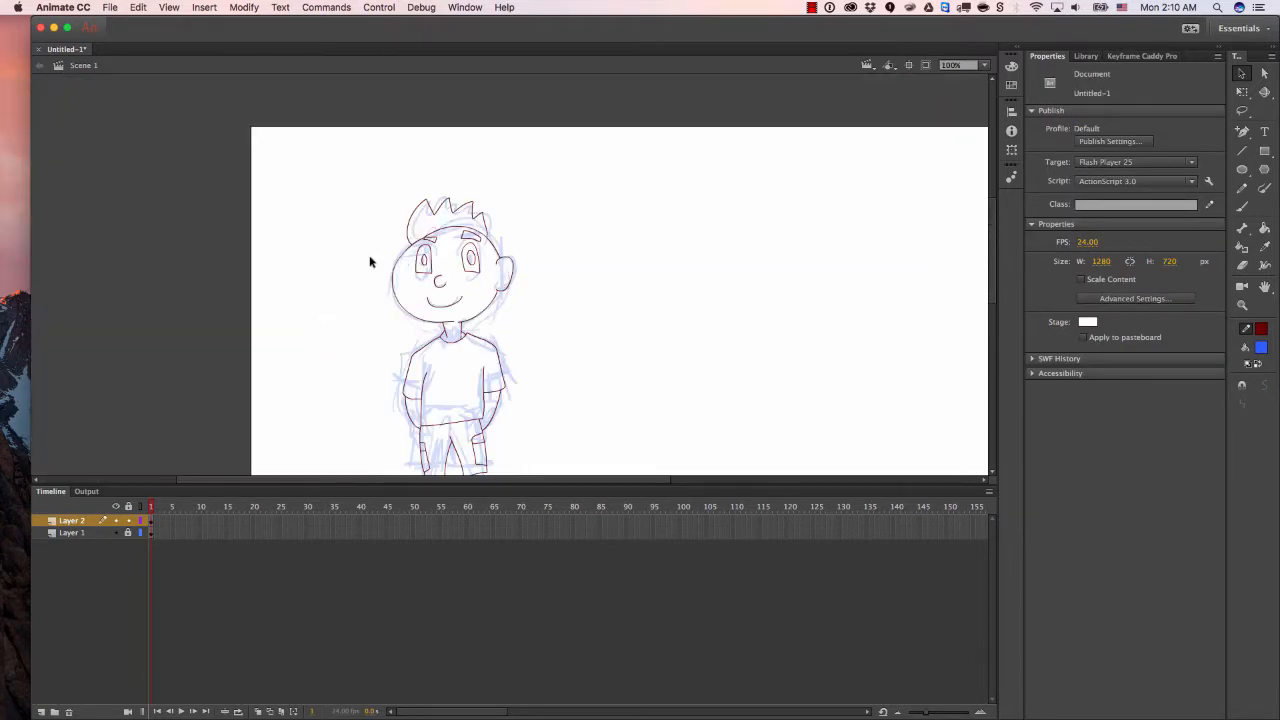
drag(544, 312, 541, 258)
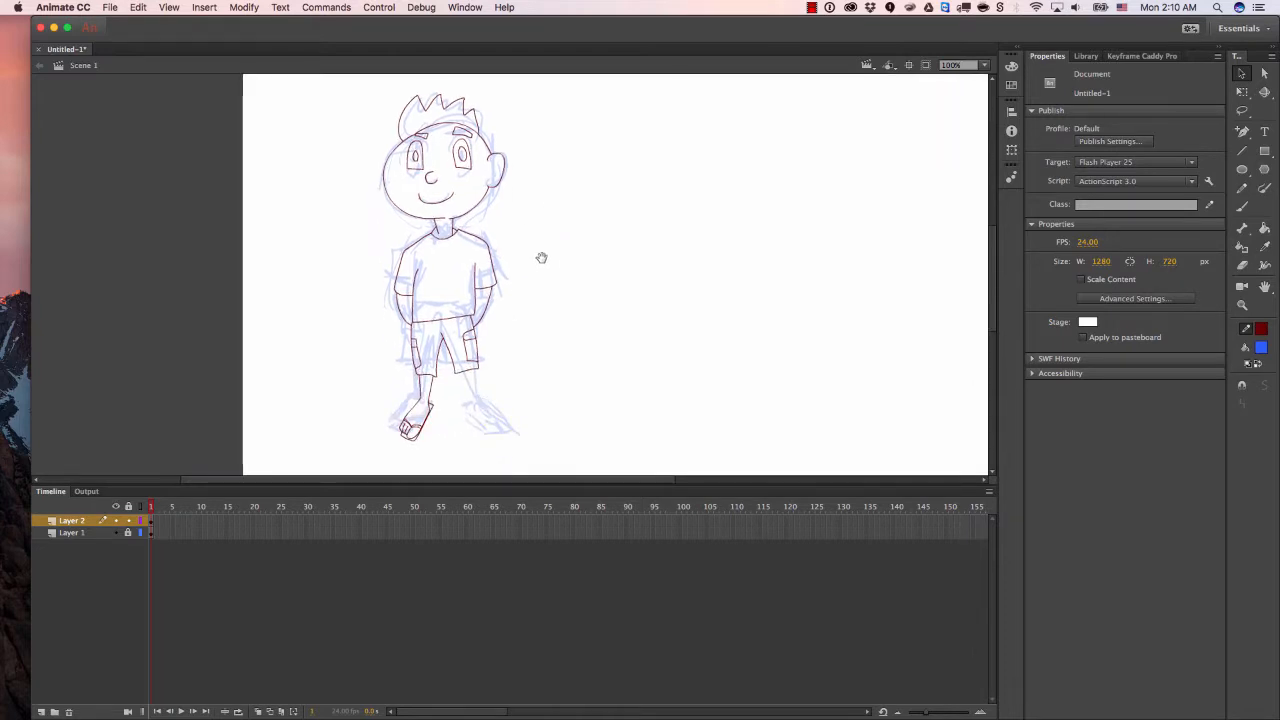
key(super+equal)
scroll(490, 300, down, 6)
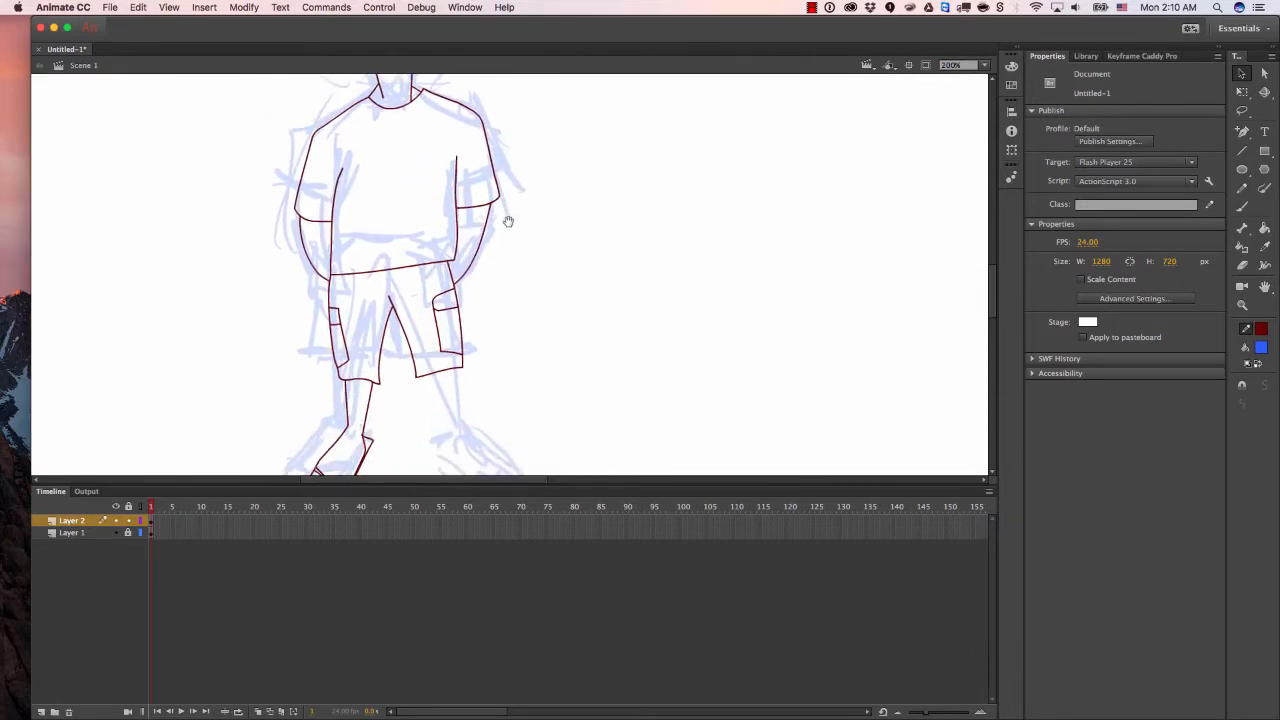
click(418, 331)
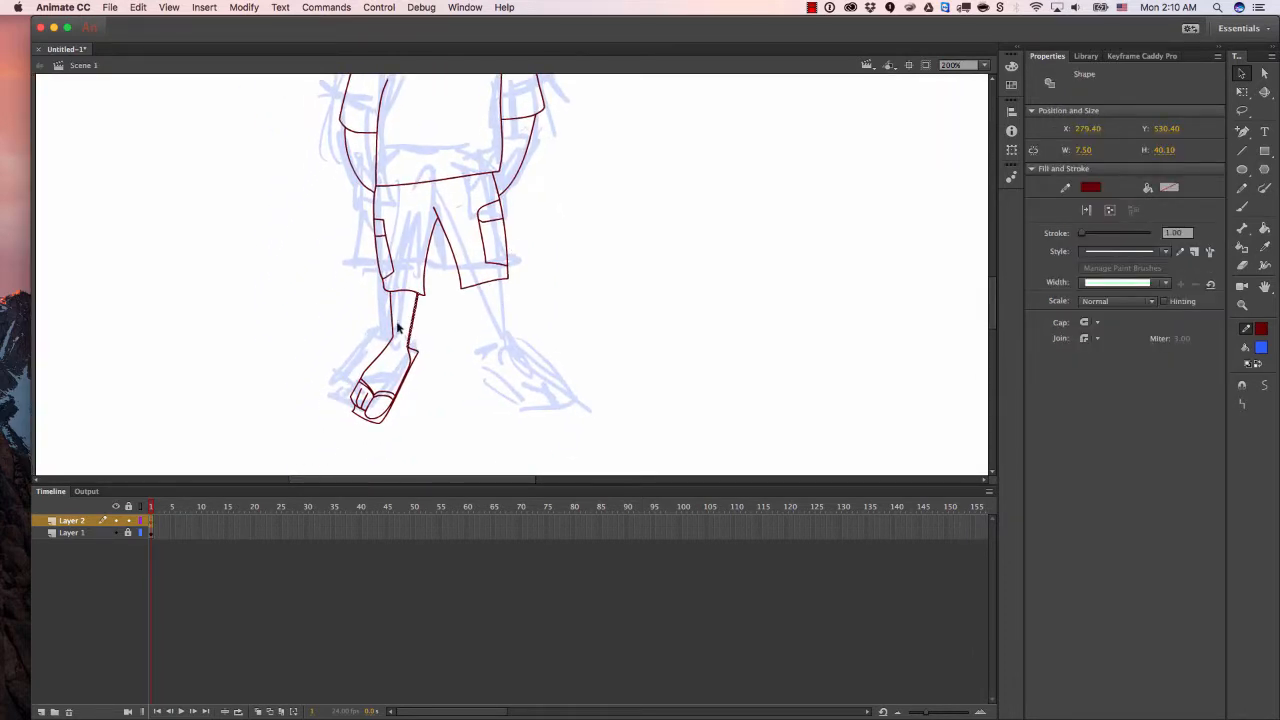
mouse_move(330, 345)
mouse_down()
mouse_move(374, 425)
mouse_move(488, 452)
mouse_move(478, 443)
mouse_up()
alt+drag(418, 341, 502, 343)
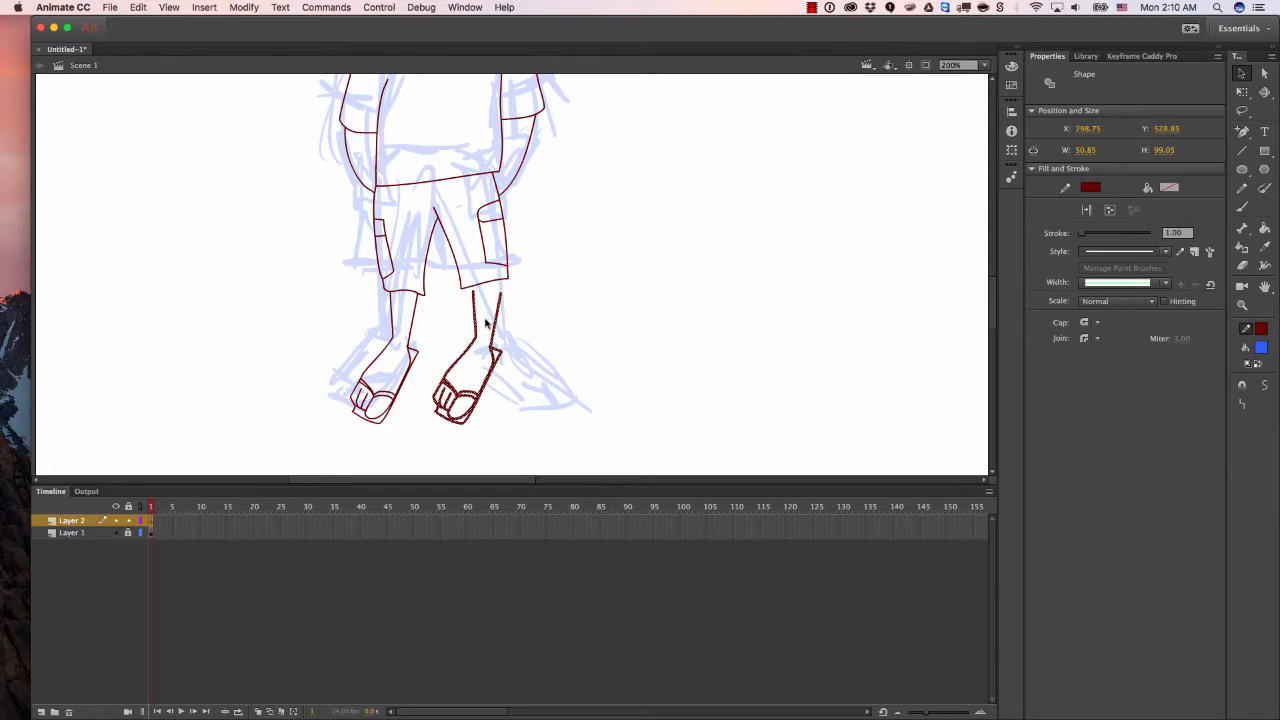
right_click(487, 322)
click(474, 305)
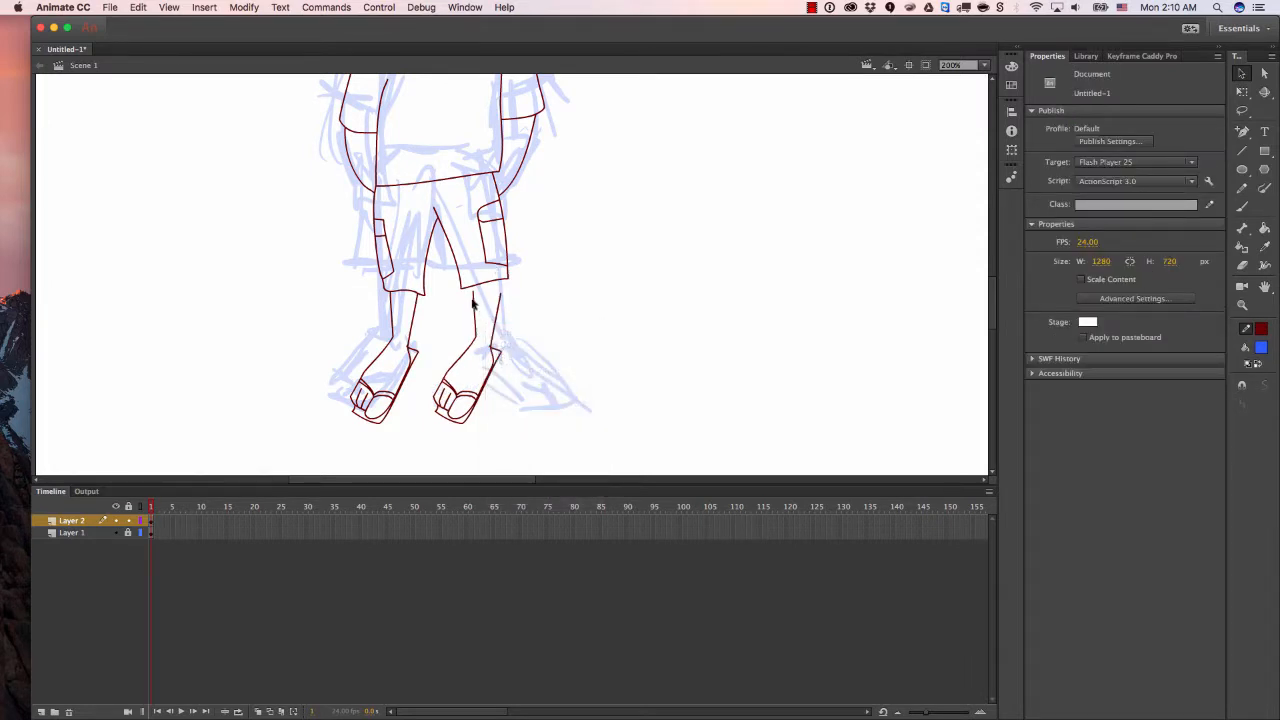
key(l)
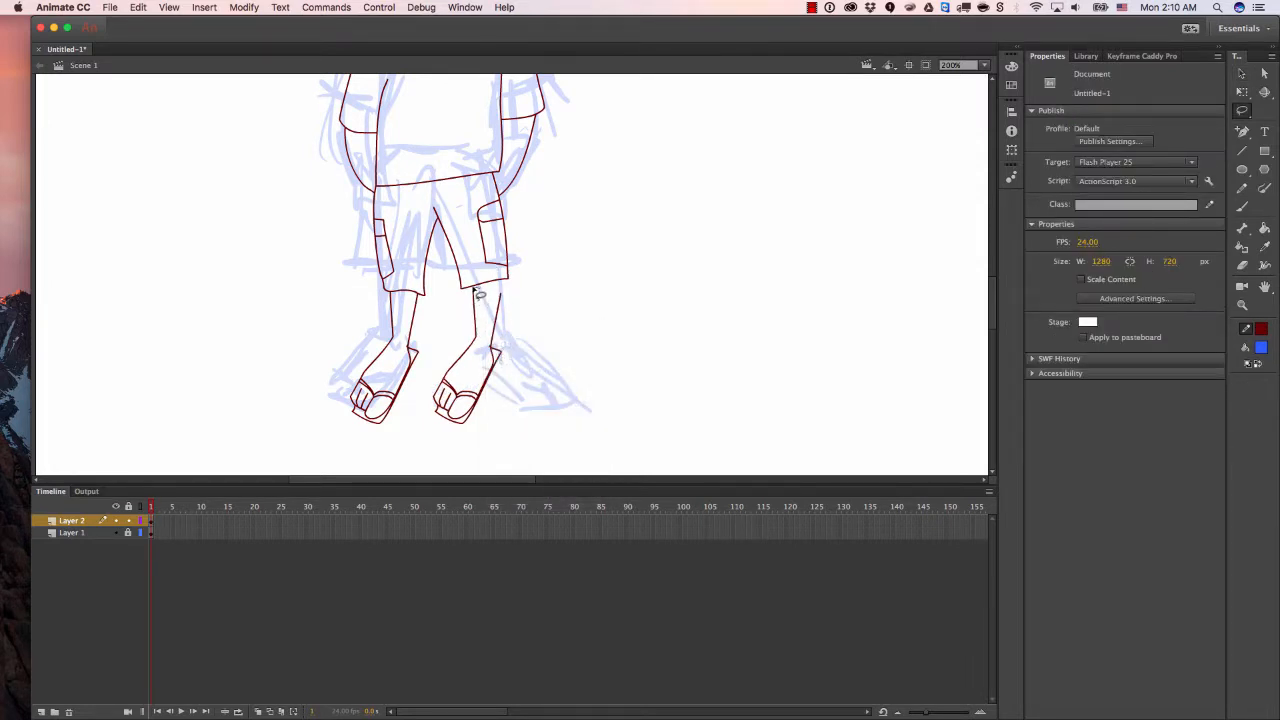
mouse_move(479, 293)
mouse_down()
mouse_move(426, 377)
mouse_move(437, 435)
mouse_move(518, 394)
mouse_move(500, 300)
mouse_up()
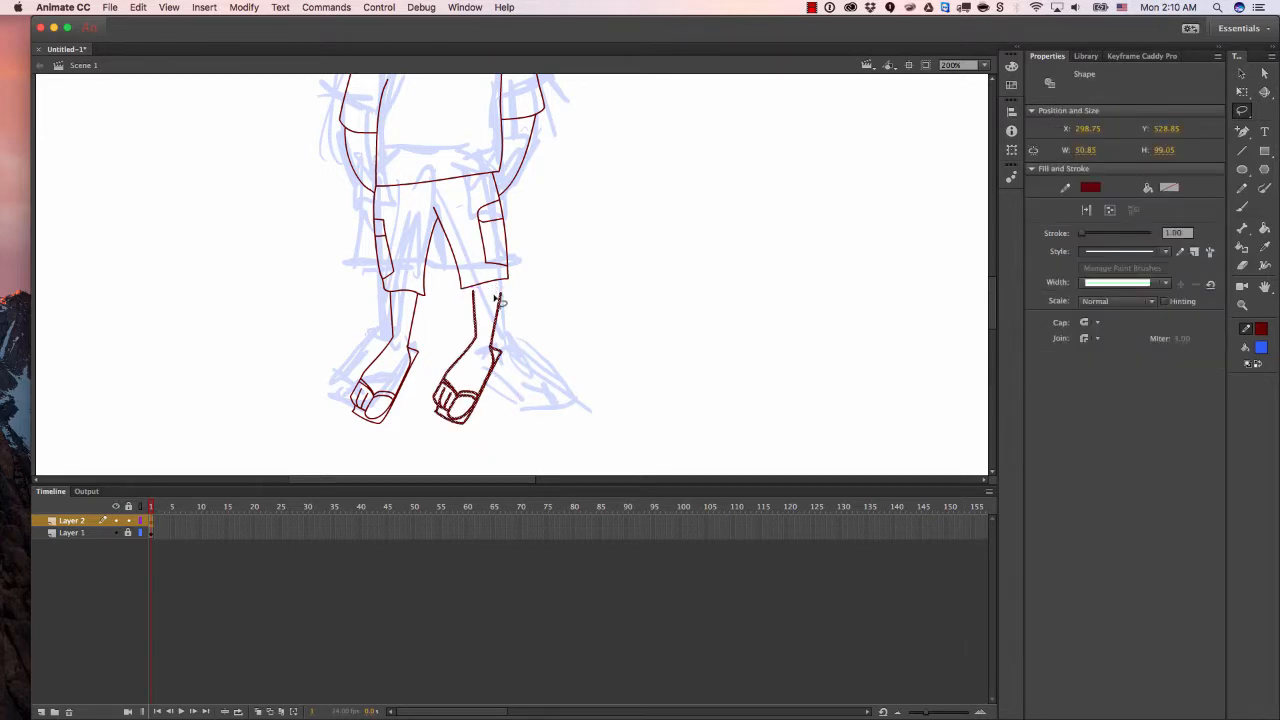
right_click(494, 326)
click(508, 350)
right_click(509, 343)
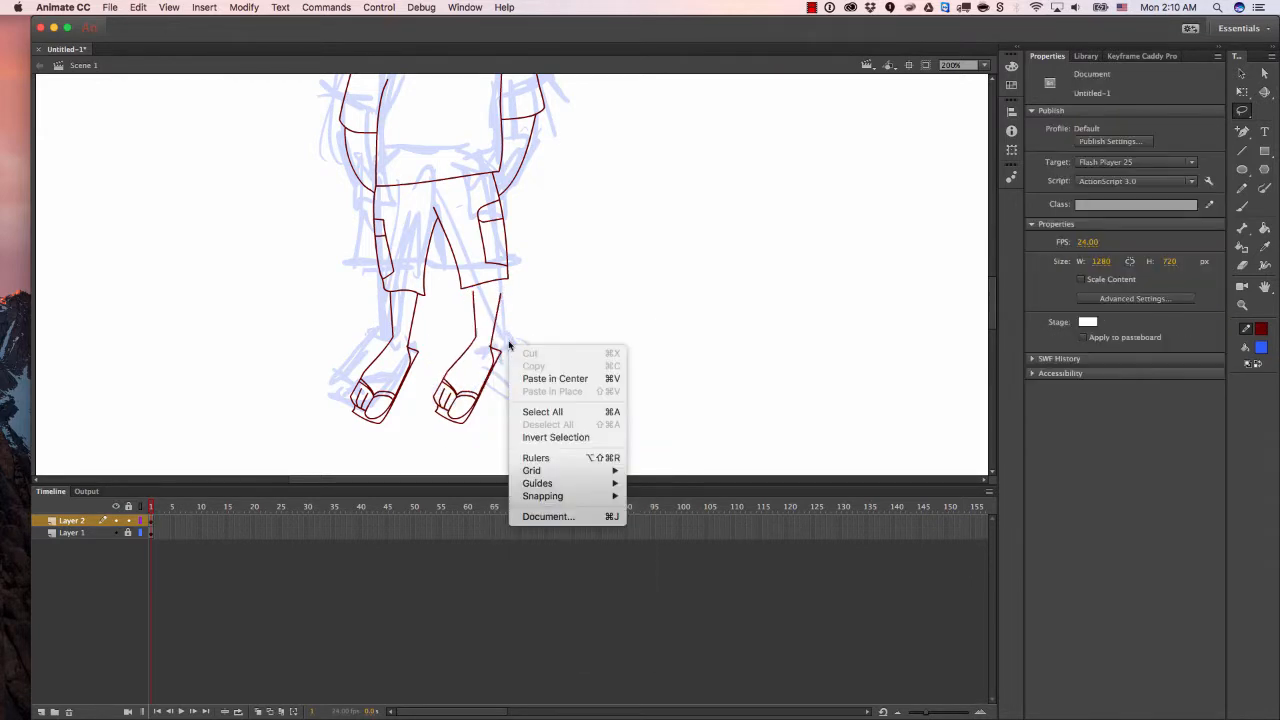
click(486, 363)
mouse_move(503, 368)
mouse_down()
mouse_move(517, 334)
mouse_move(505, 290)
mouse_move(472, 292)
mouse_move(436, 383)
mouse_move(514, 400)
mouse_move(486, 398)
mouse_up()
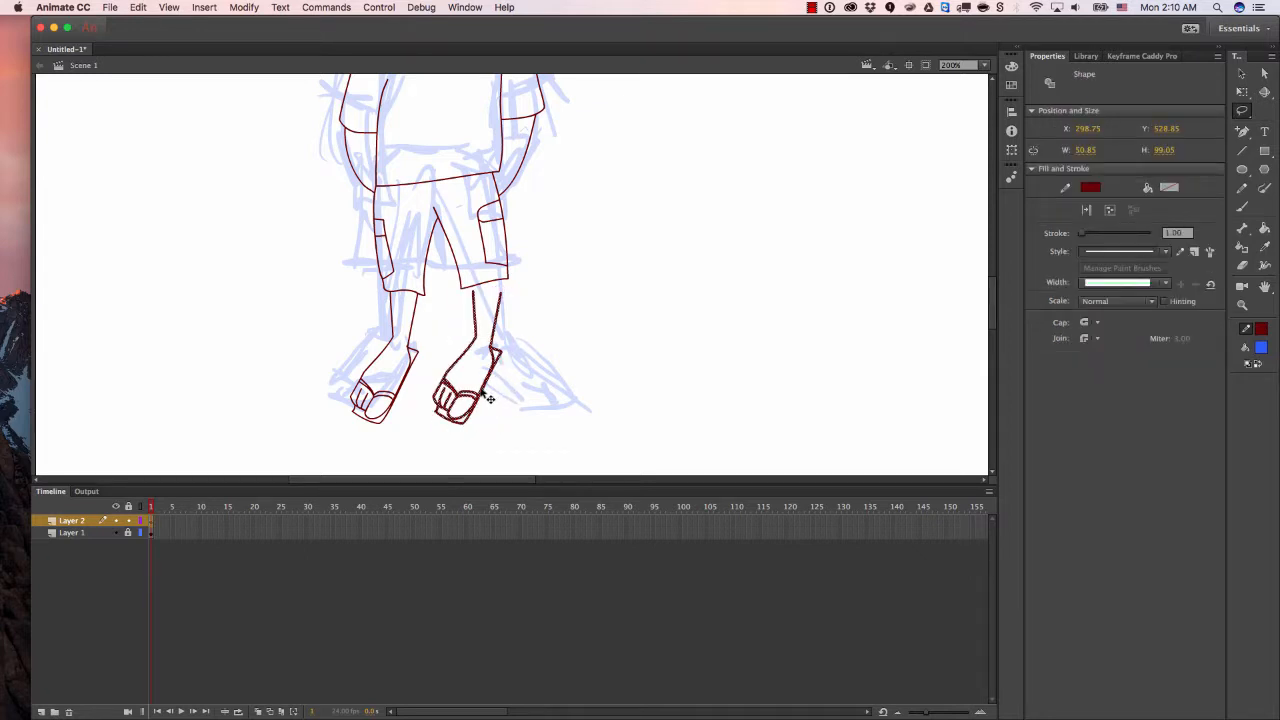
Flip the copied leg and foot horizontally and move it up against the hem of the right shorts leg.
right_click(484, 384)
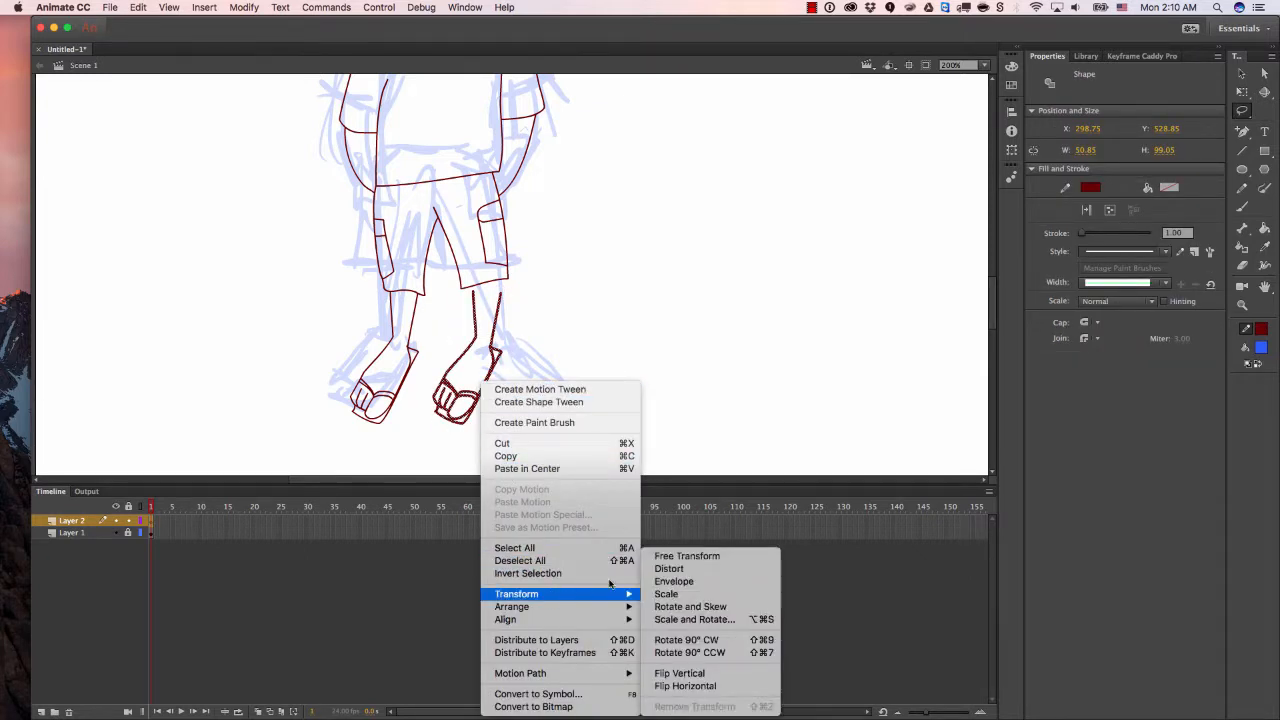
mouse_move(627, 594)
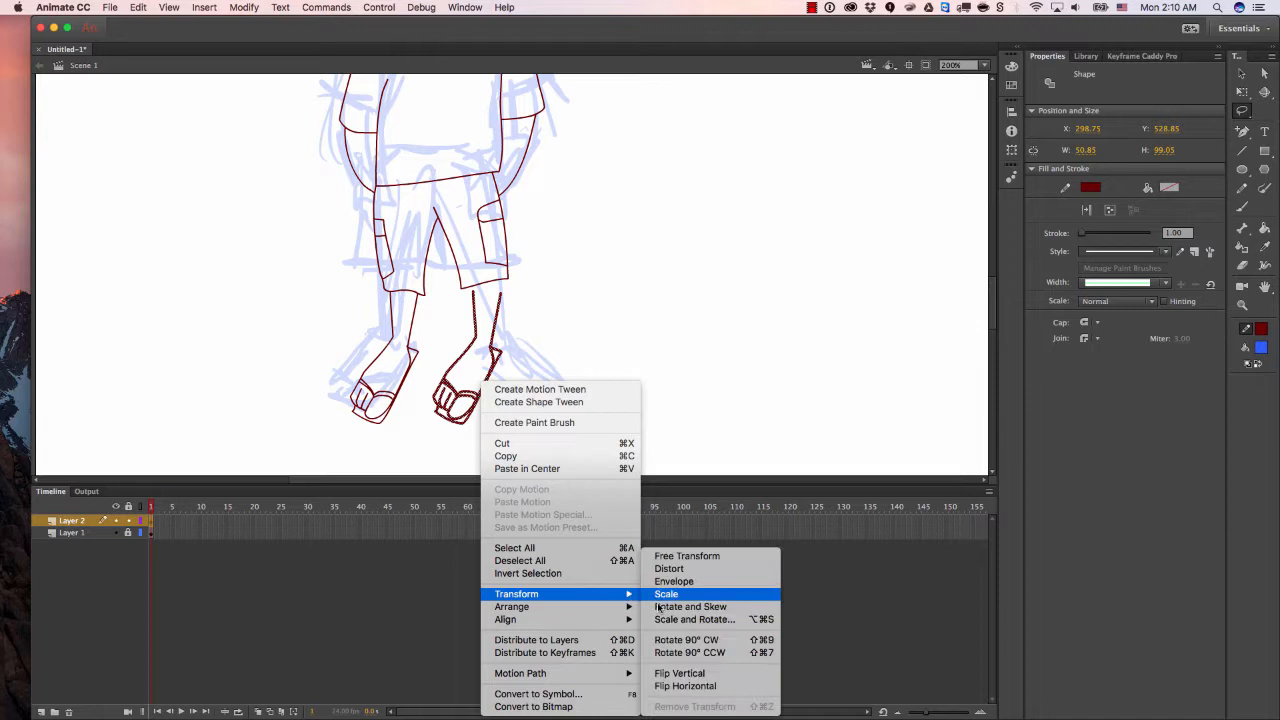
click(690, 688)
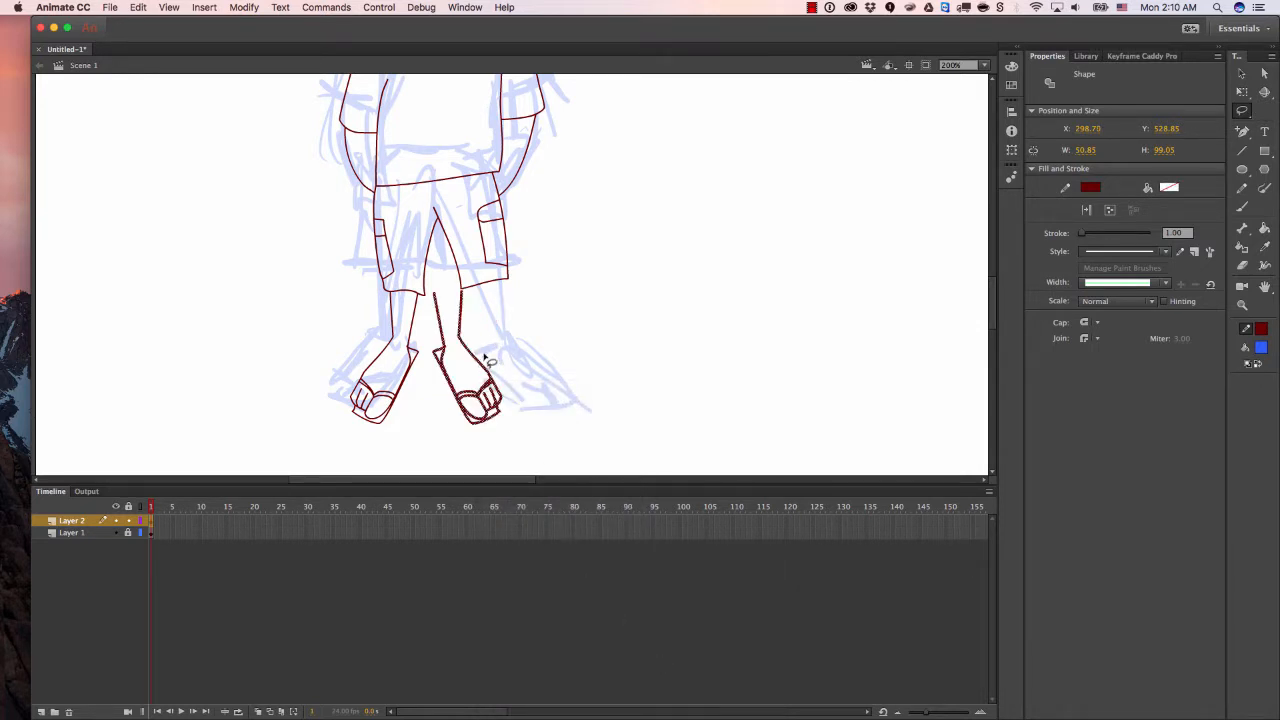
key(v)
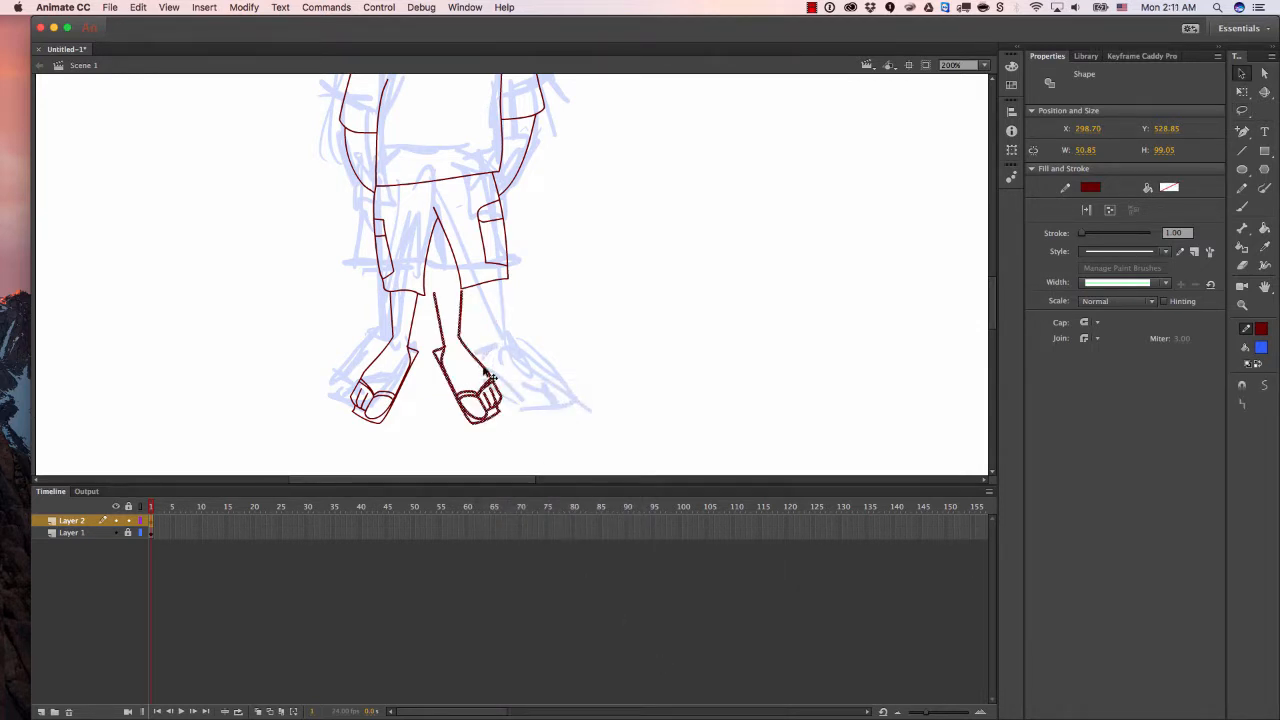
drag(485, 372, 518, 357)
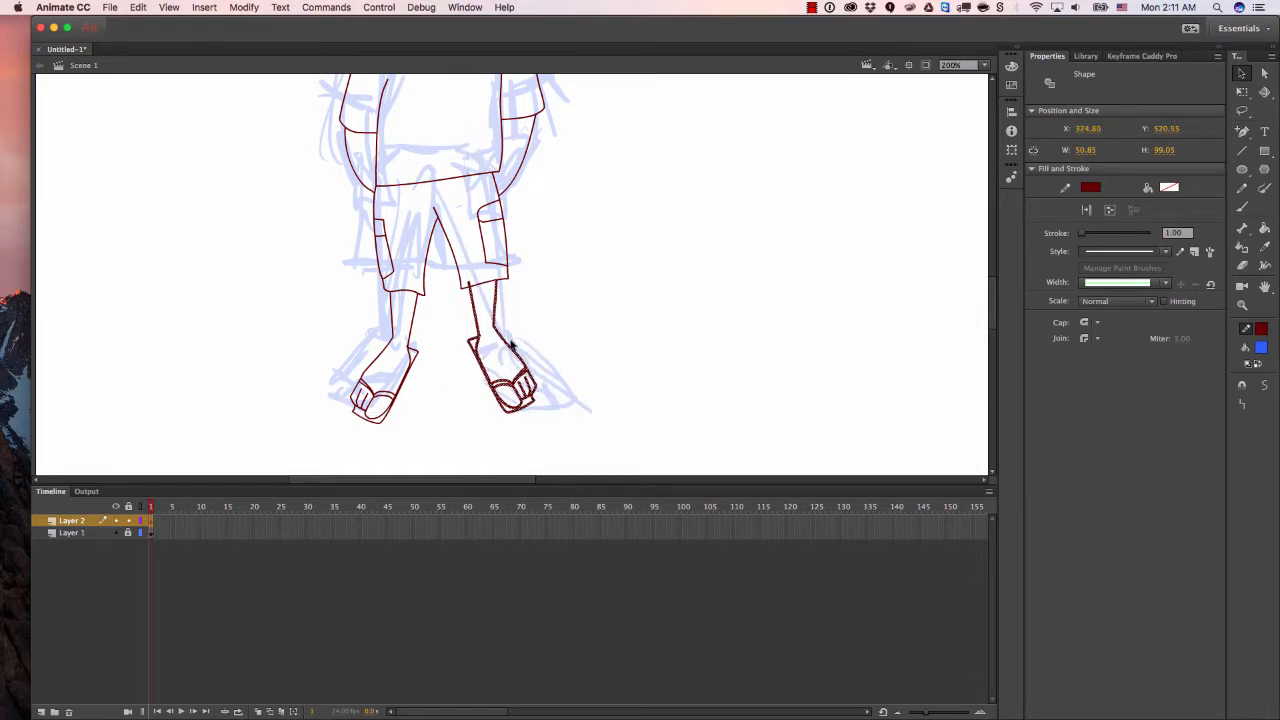
Delete the upper ends of the copied leg's two lines that overlap the right shorts leg.
click(505, 277)
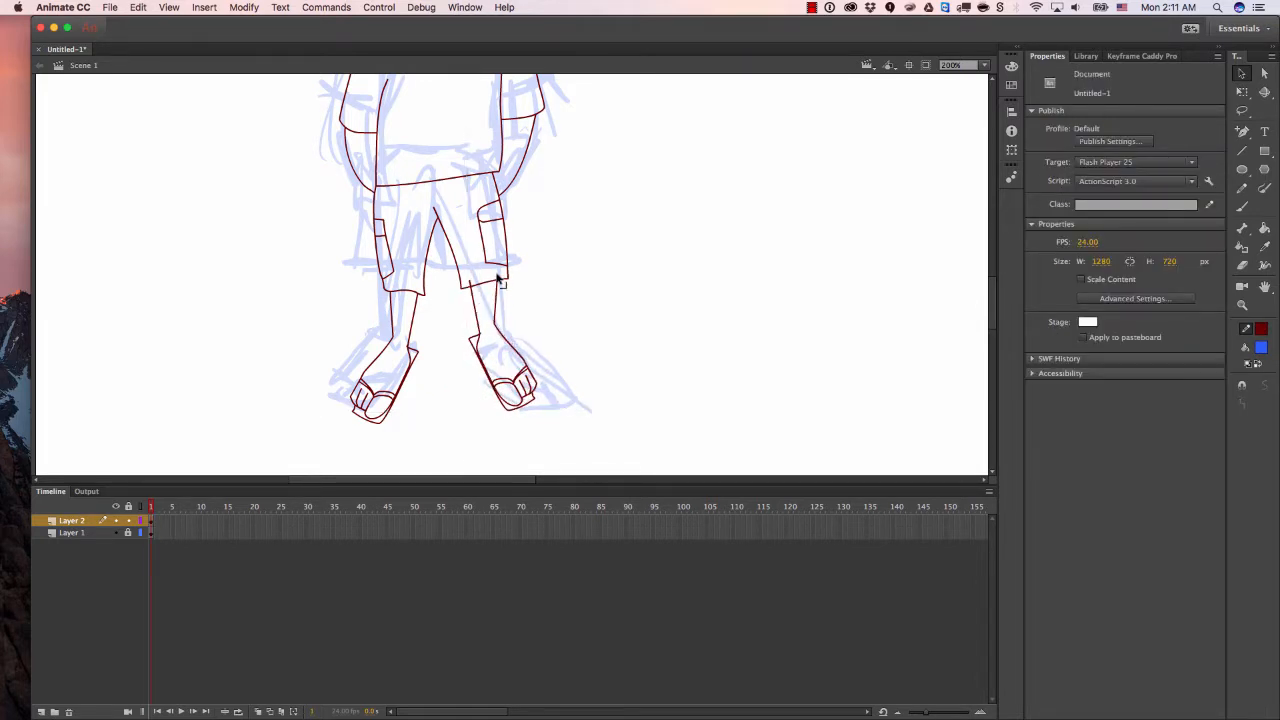
click(503, 288)
key(Delete)
key(equal)
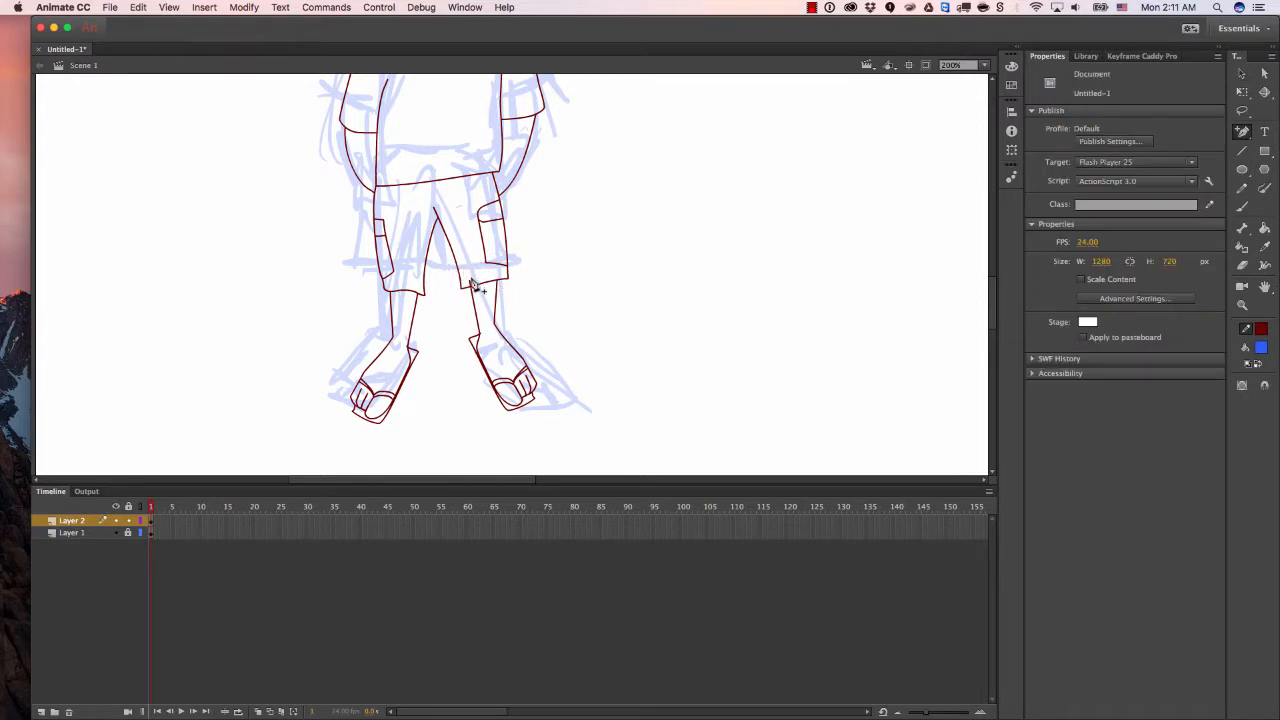
key(v)
click(470, 284)
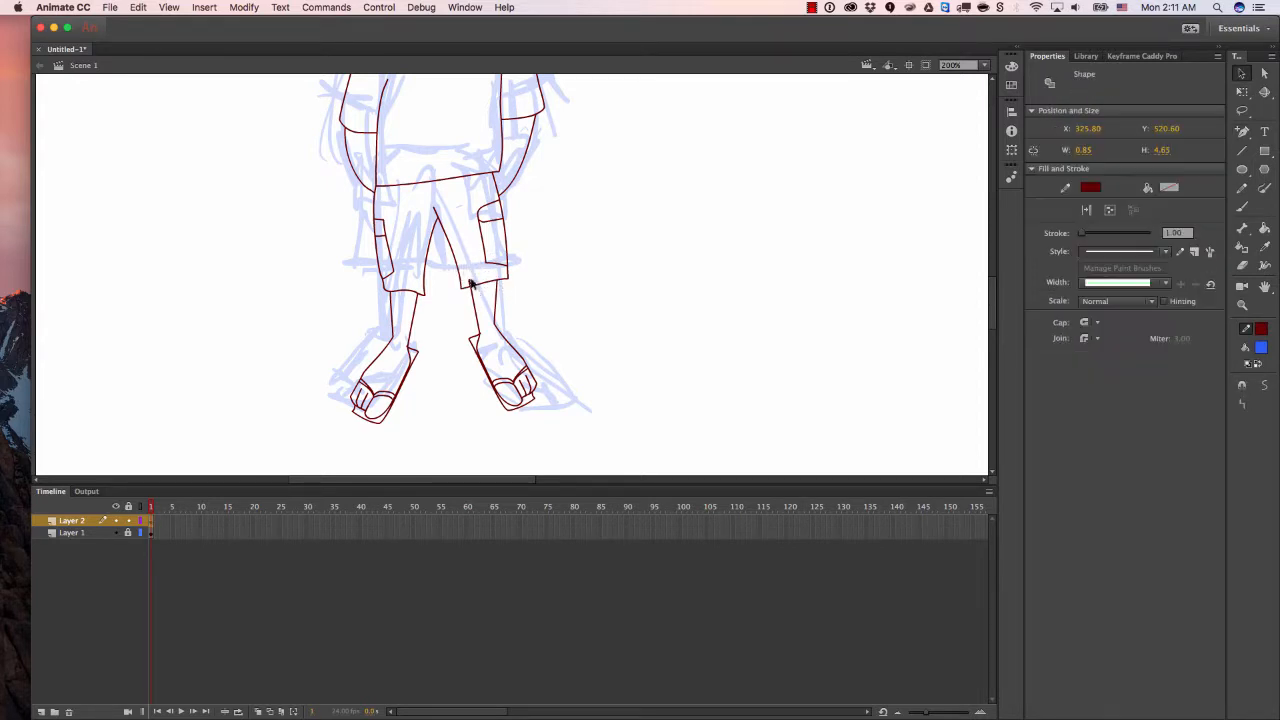
key(Delete)
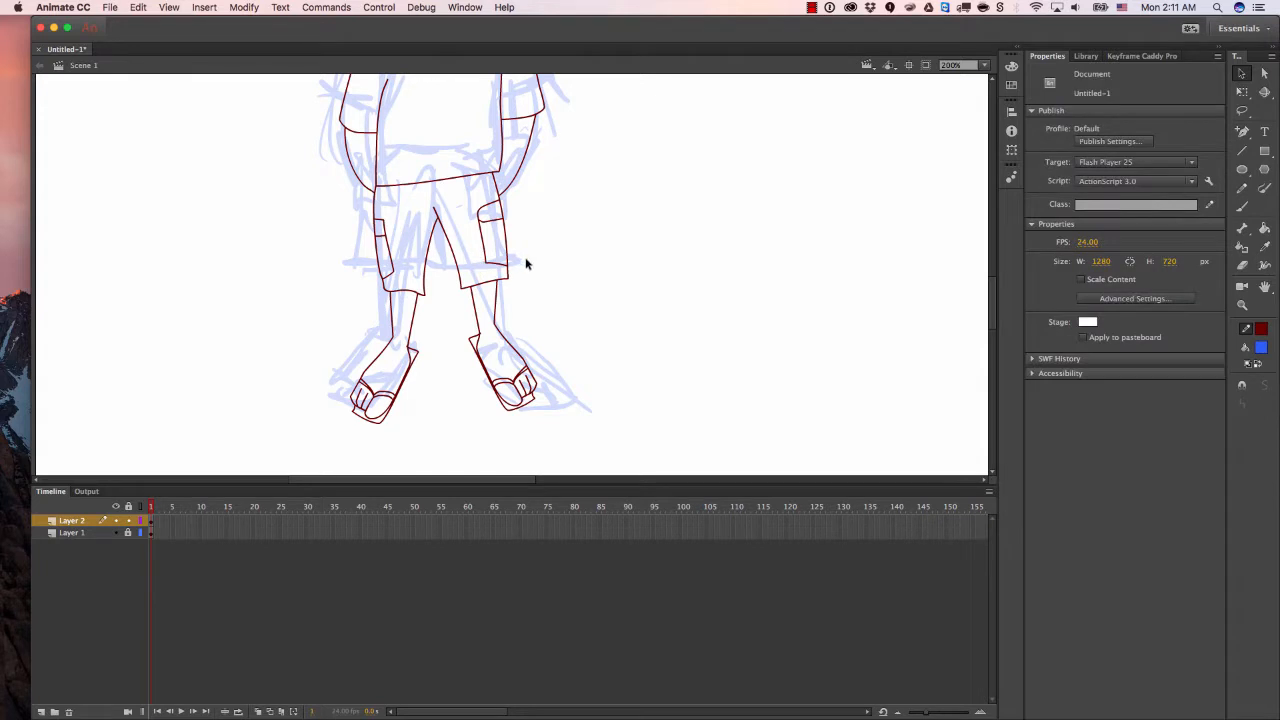
Unlock Layer 1 with the rough blue sketch and delete that layer.
key(super+minus)
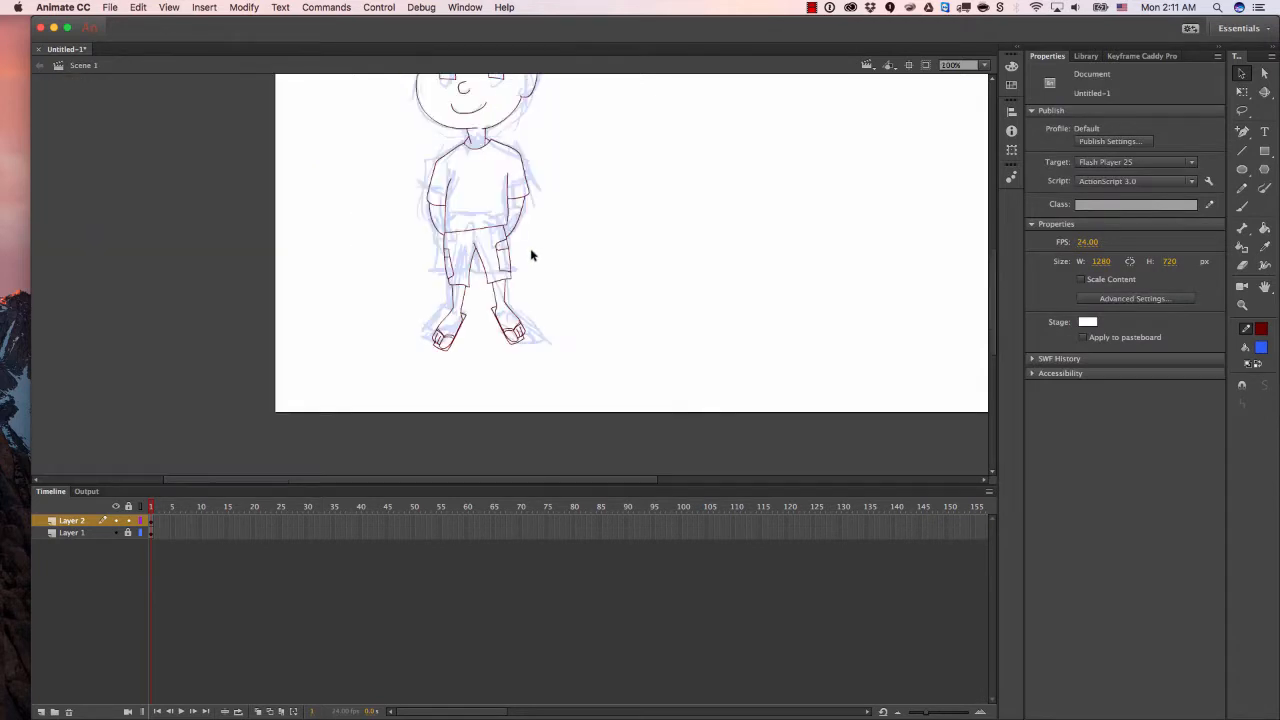
click(128, 534)
click(98, 536)
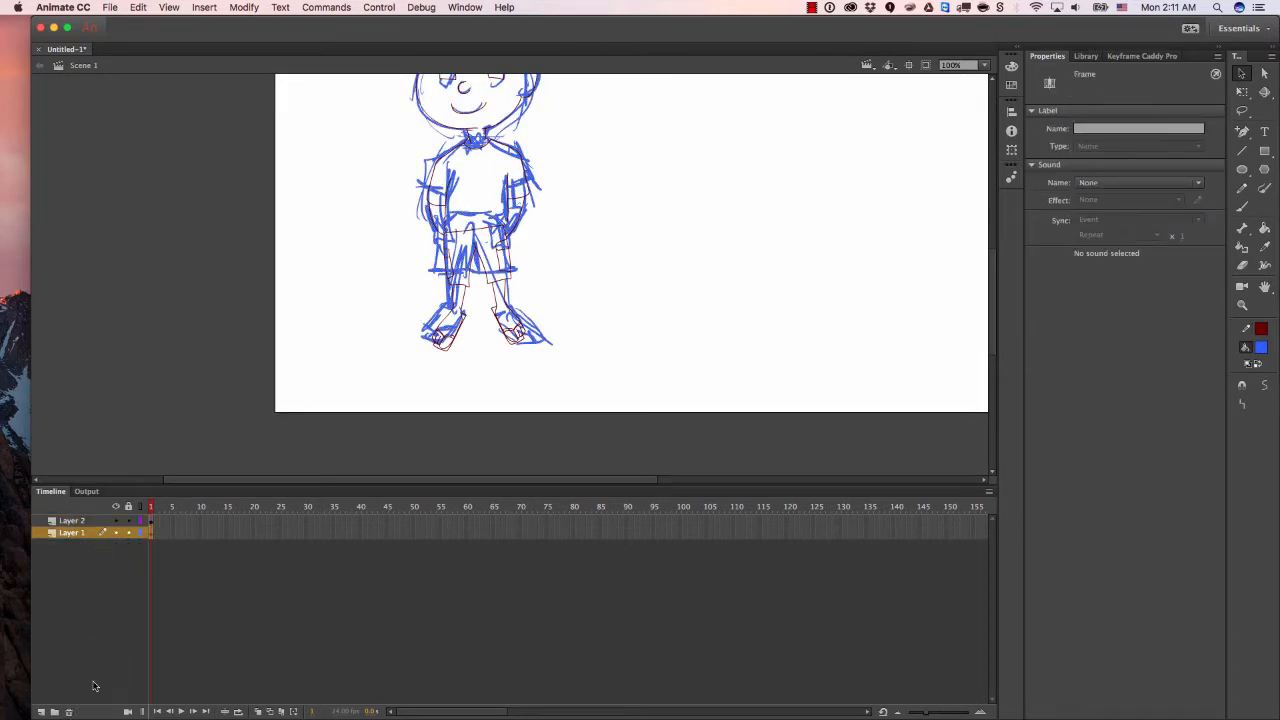
click(68, 712)
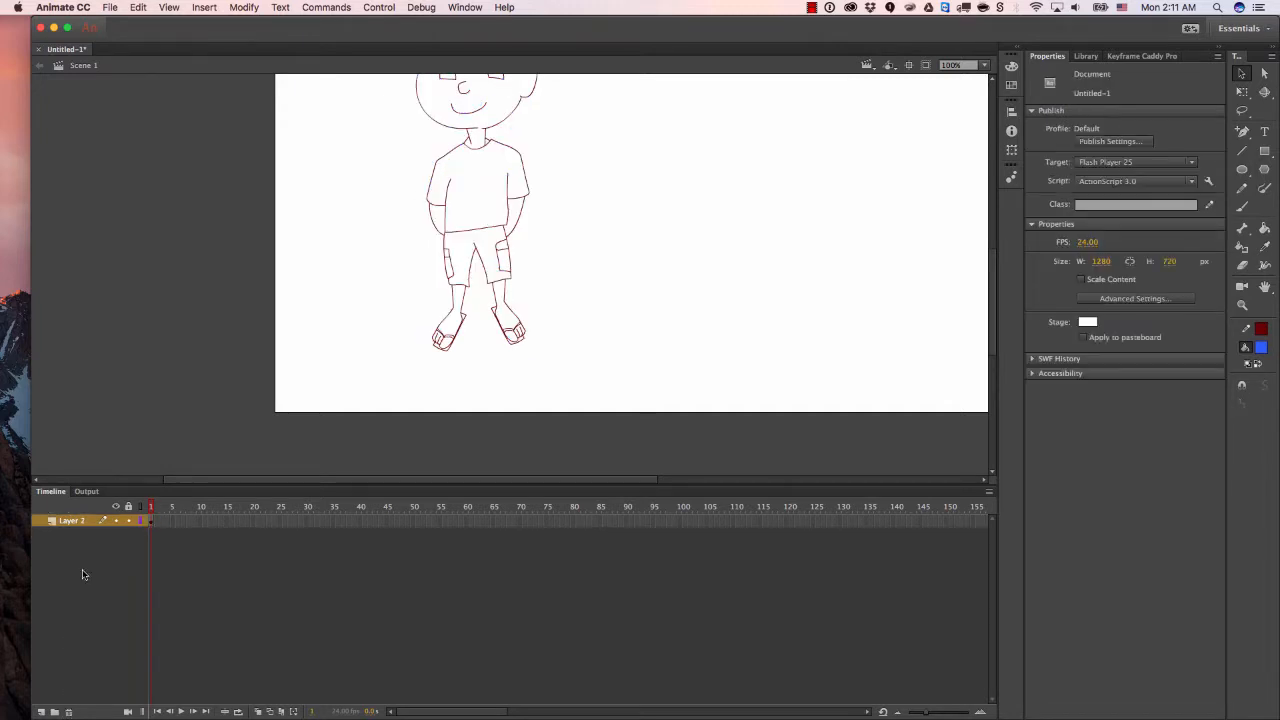
Fill the boy's face, ear, neck and both arms with a light peach skin color using the Paint Bucket.
drag(465, 126, 360, 248)
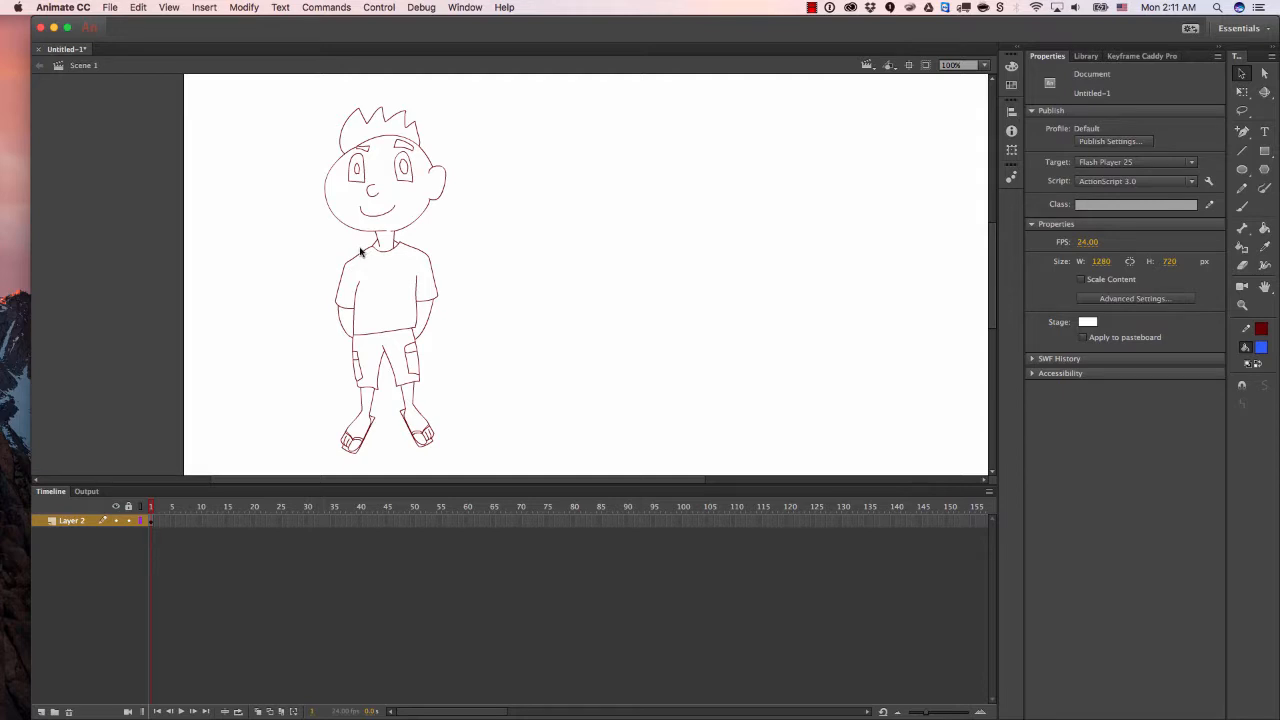
click(1262, 348)
click(1242, 474)
key(k)
click(420, 207)
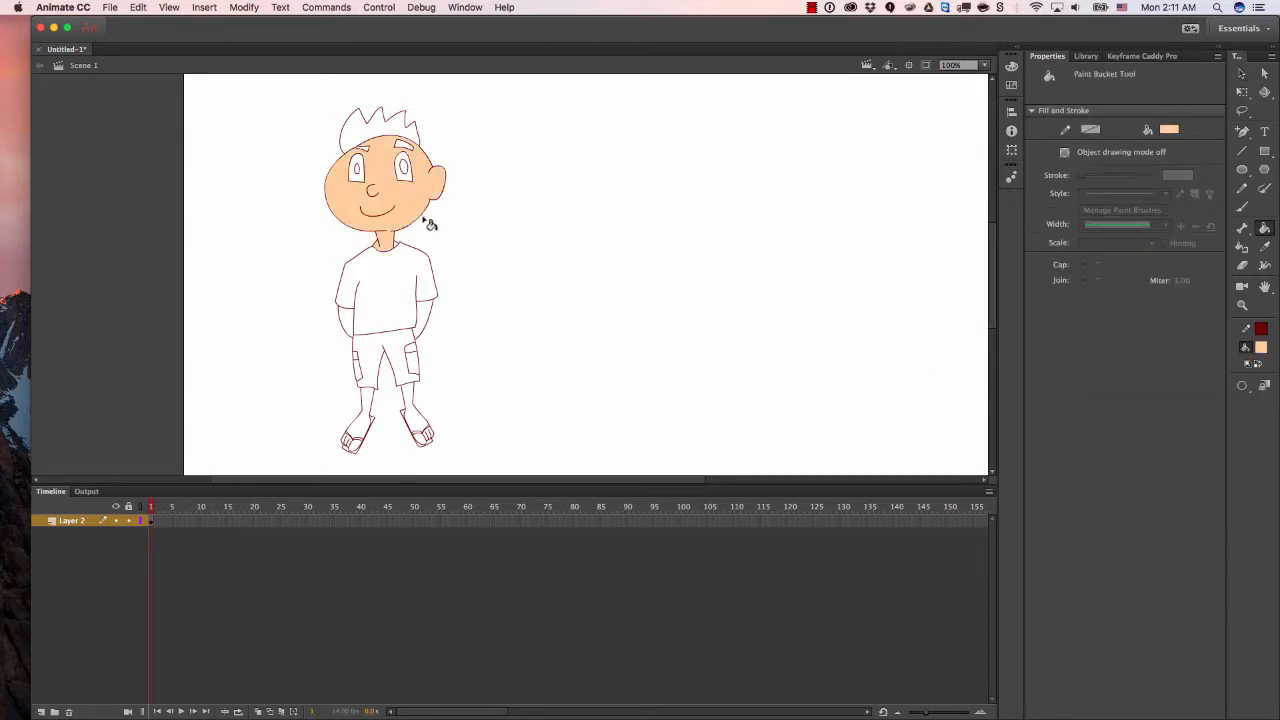
click(426, 313)
click(350, 327)
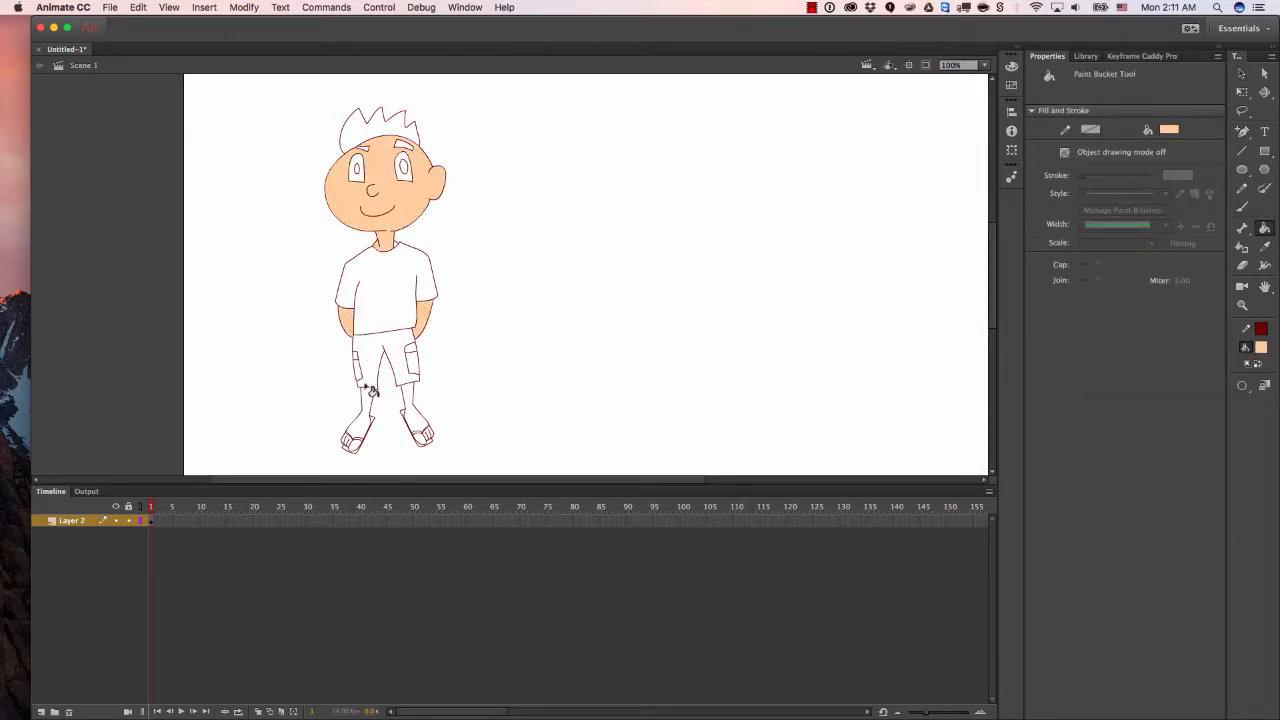
Fill both lower legs, the feet and the toes with the same peach skin color.
click(369, 395)
click(414, 420)
click(419, 439)
click(427, 436)
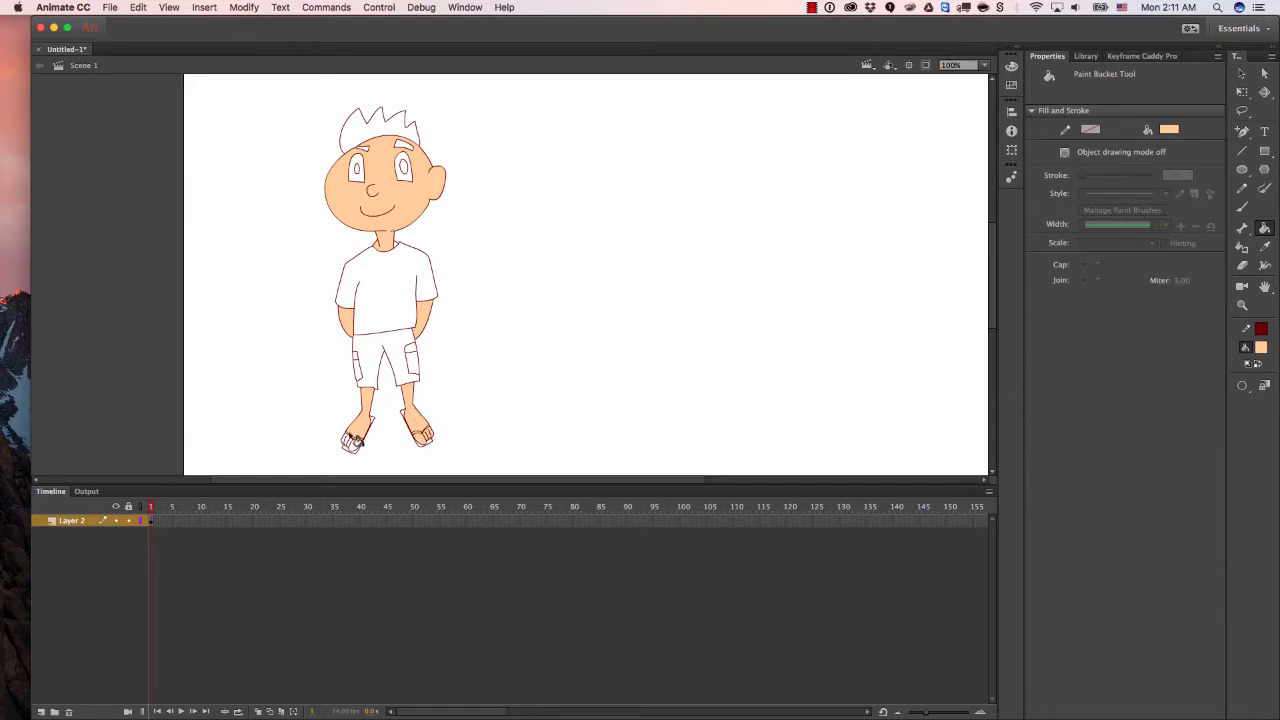
click(350, 436)
click(353, 444)
Fill the area around the pupil in both eyes with light gray.
click(1258, 350)
click(1068, 424)
click(408, 178)
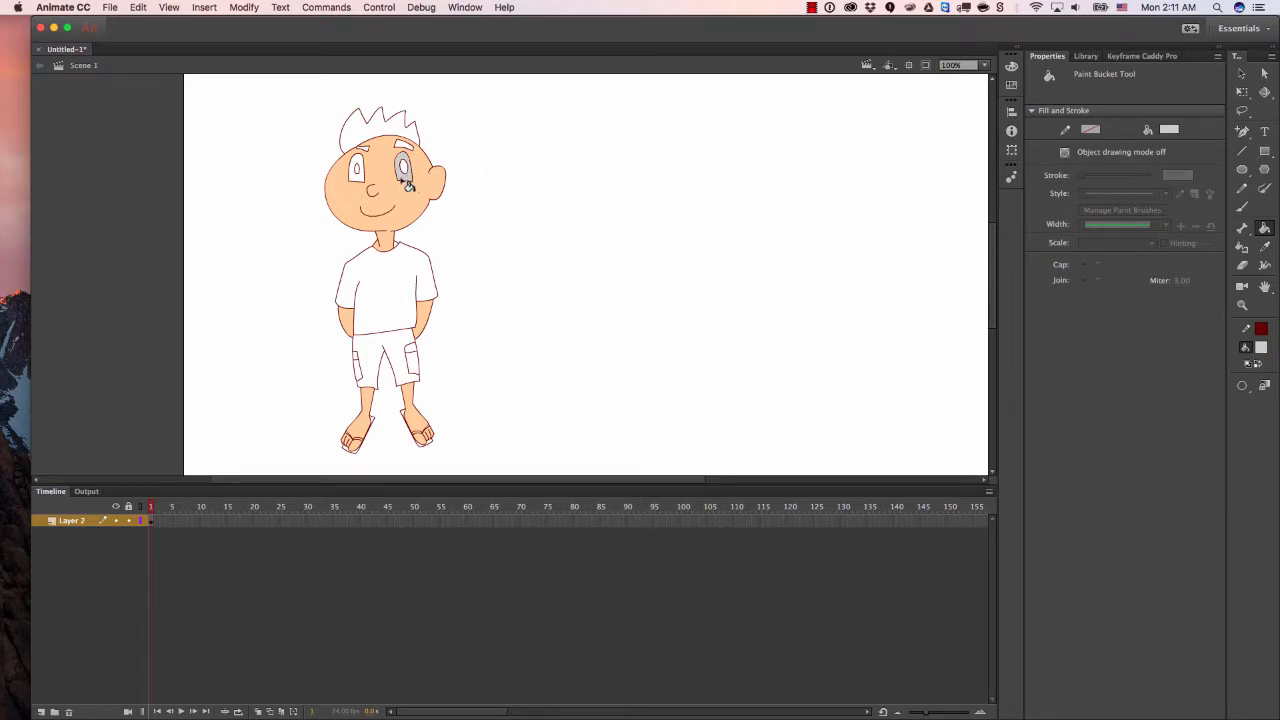
click(362, 180)
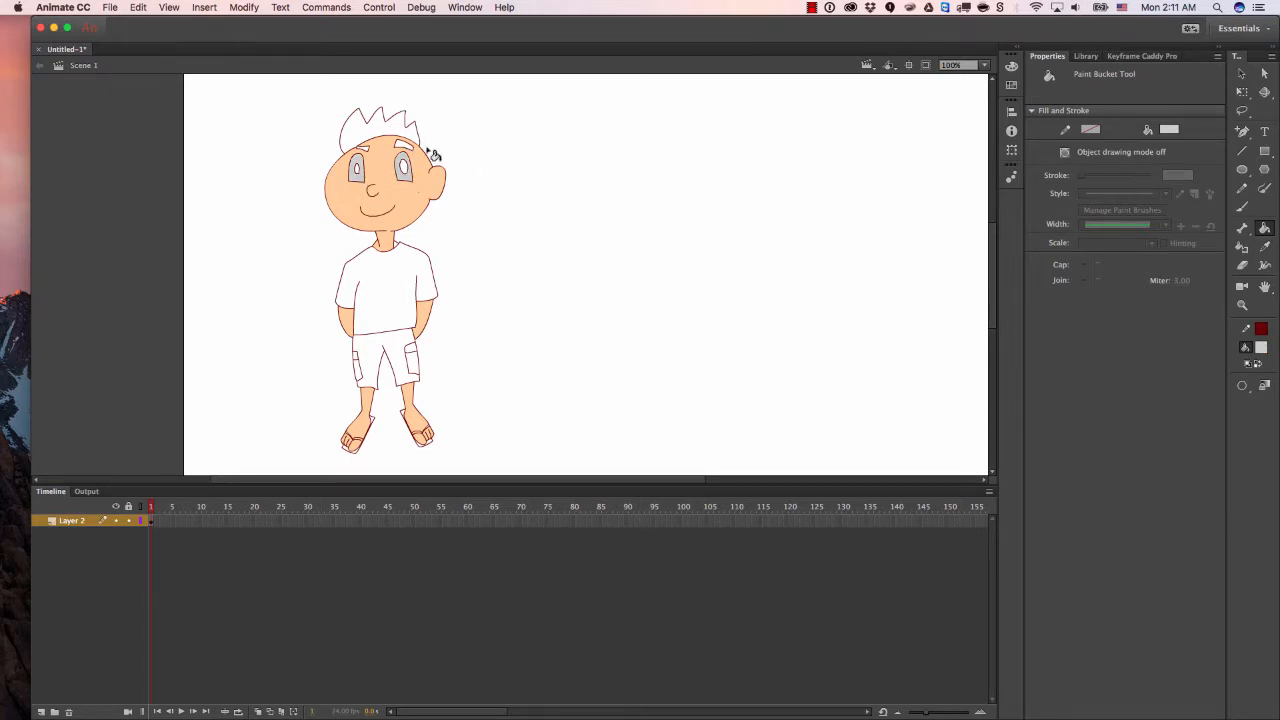
Fill both pupils, both eyebrows and the hair with dark gray.
click(1262, 348)
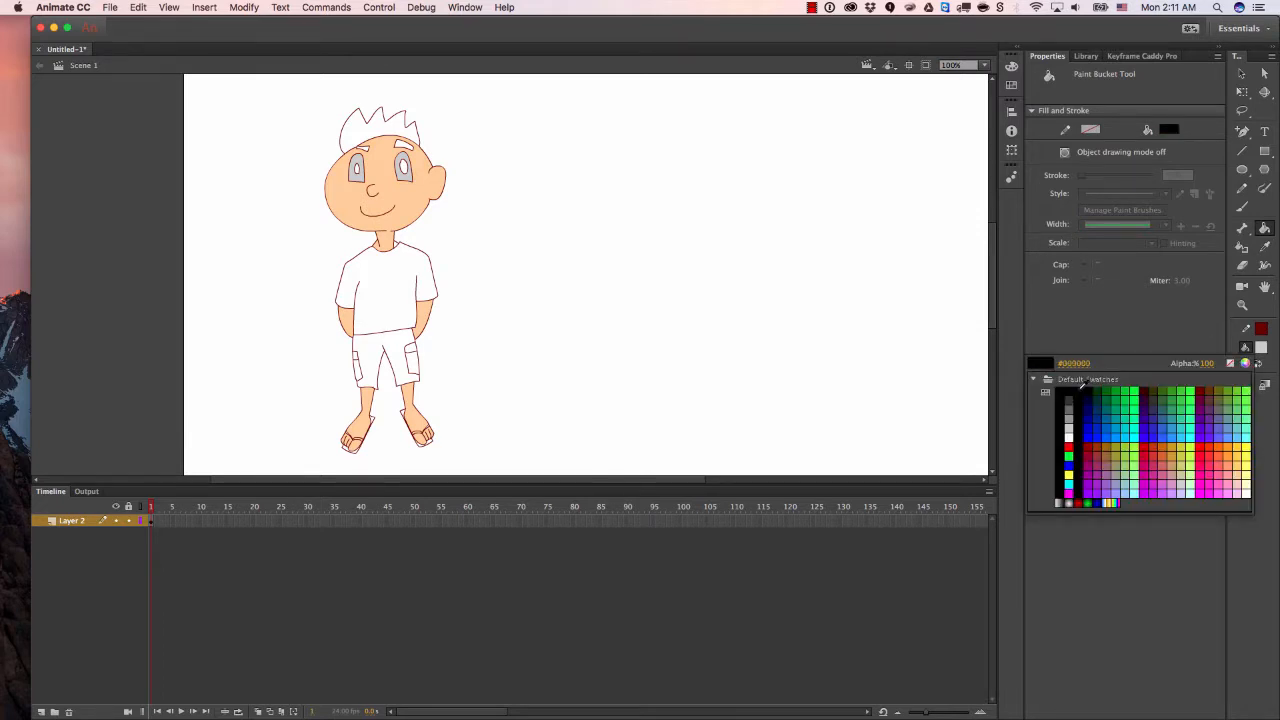
click(1072, 395)
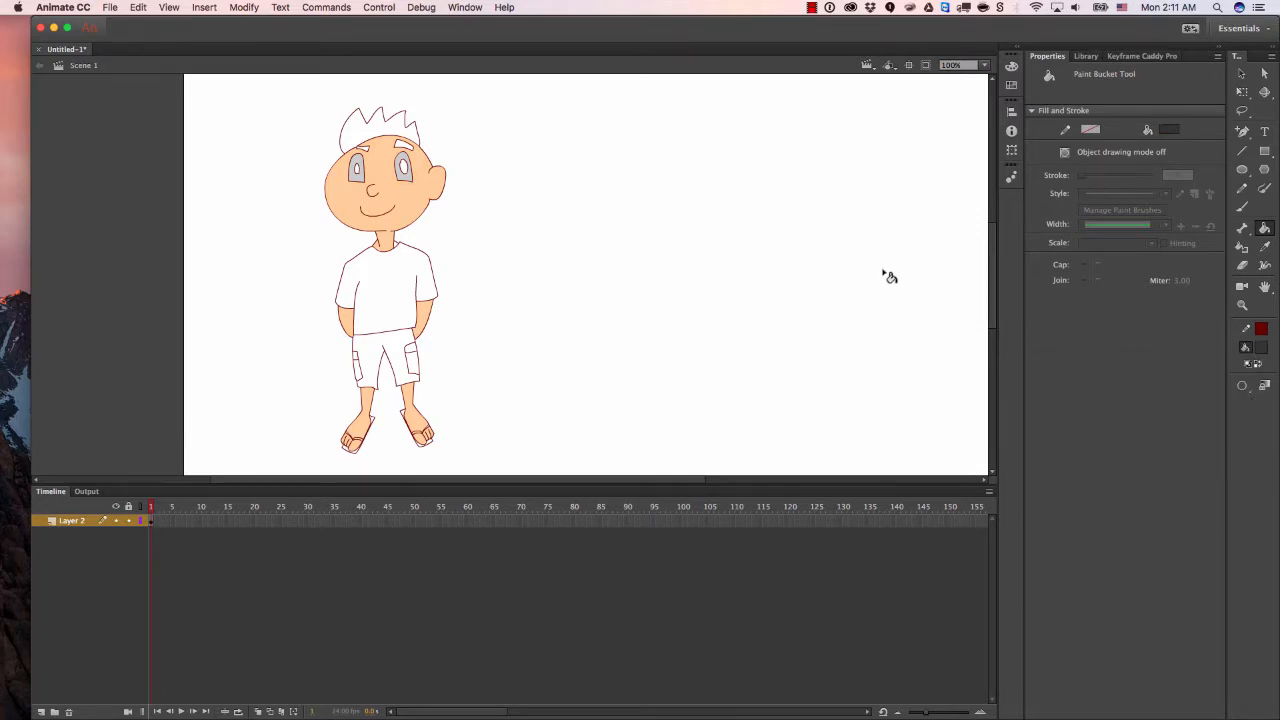
click(408, 170)
click(360, 170)
click(404, 147)
click(365, 147)
click(399, 138)
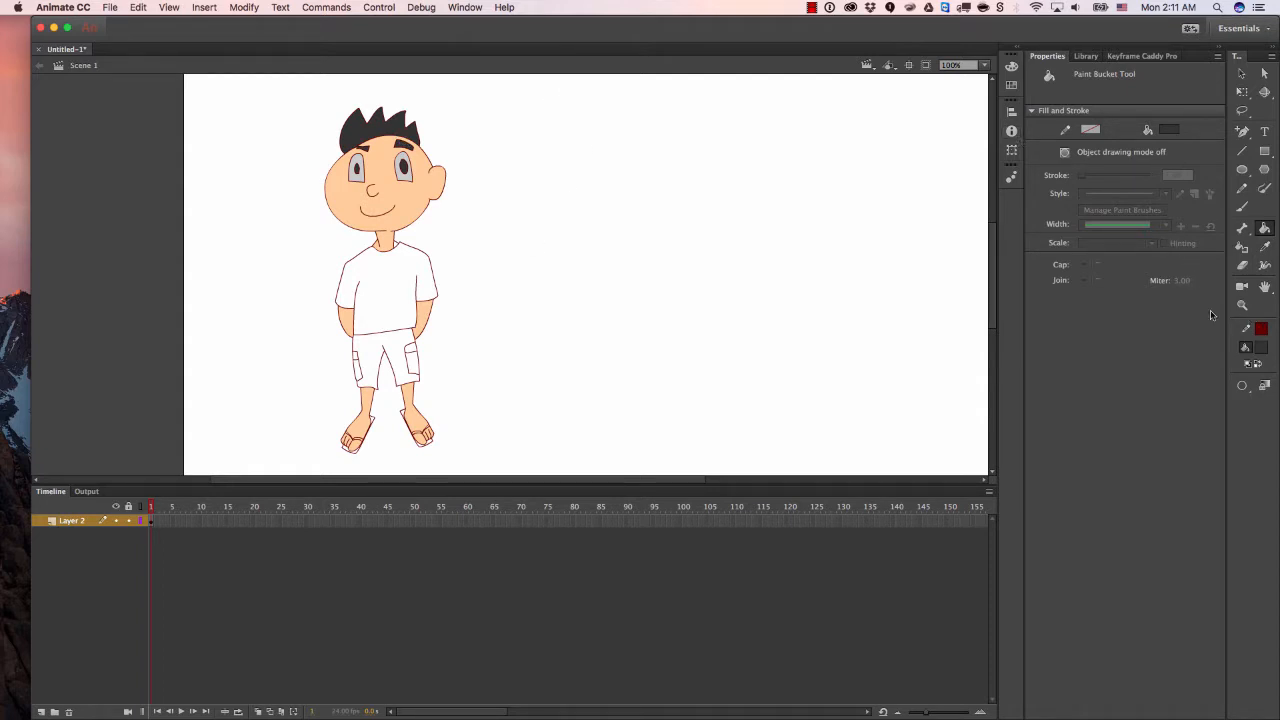
Fill the boy's shorts, including the side pockets, with medium blue using the Paint Bucket.
key(i)
click(398, 205)
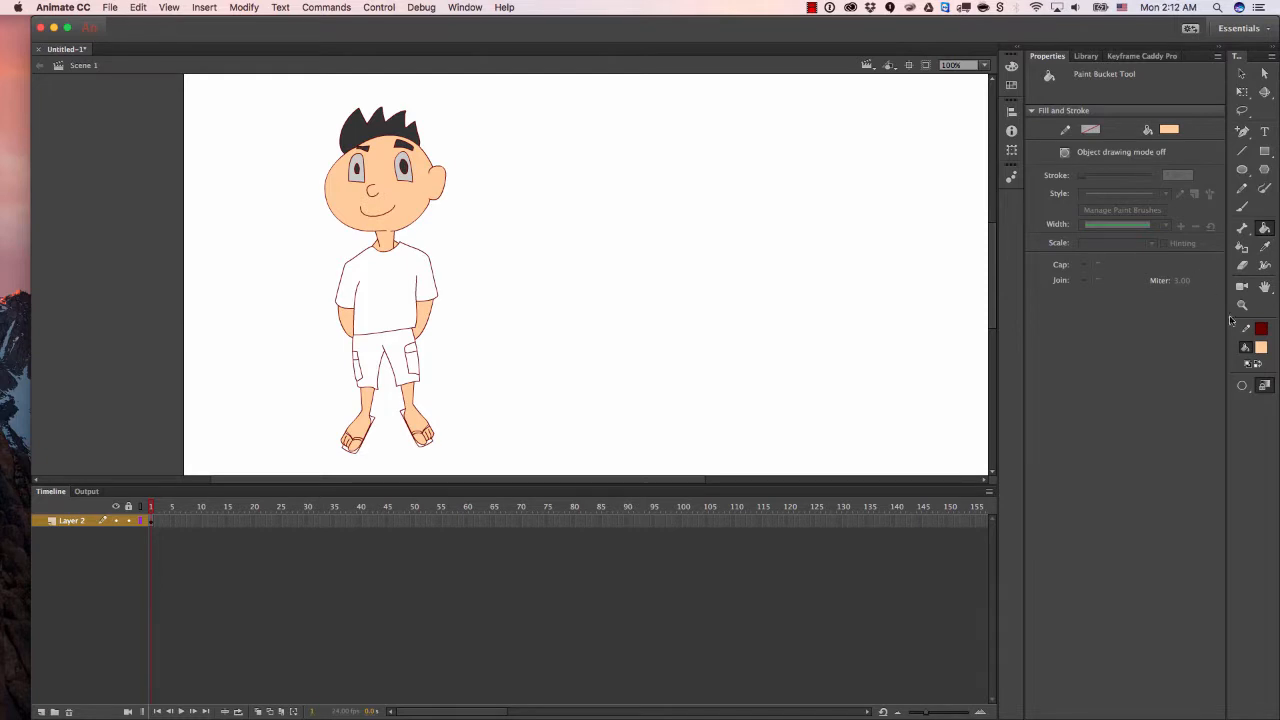
click(1261, 347)
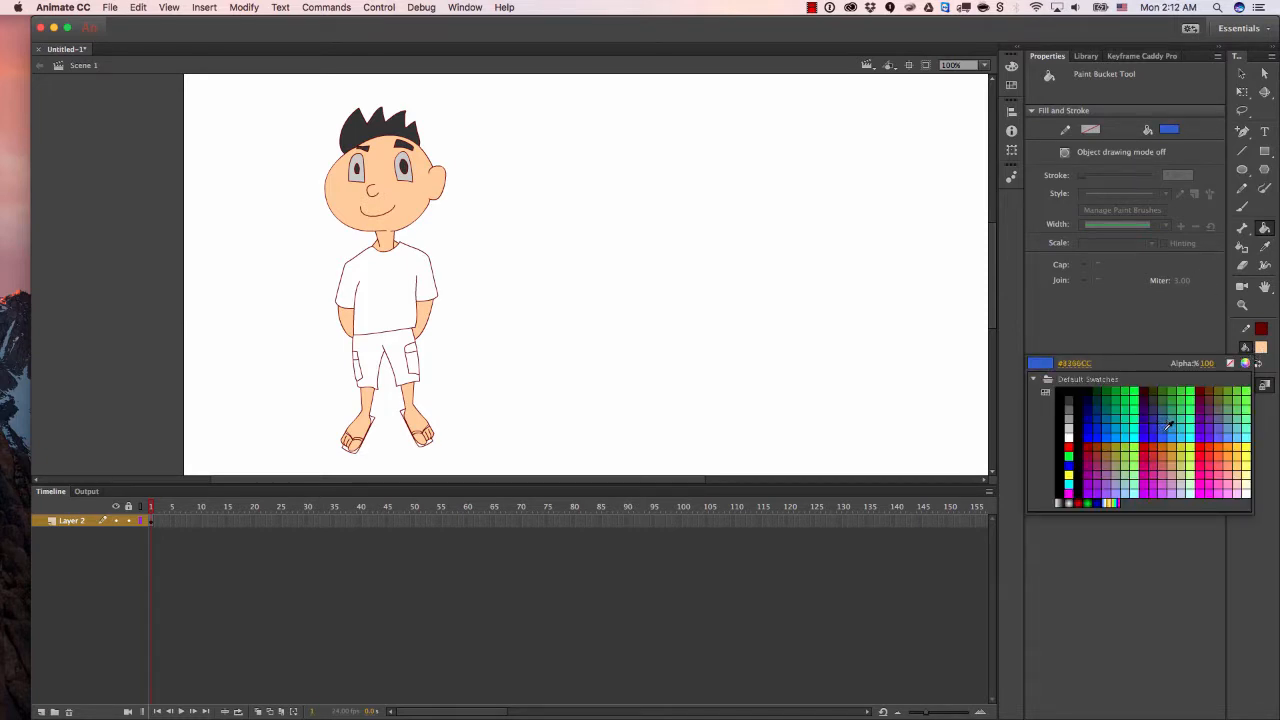
click(1122, 427)
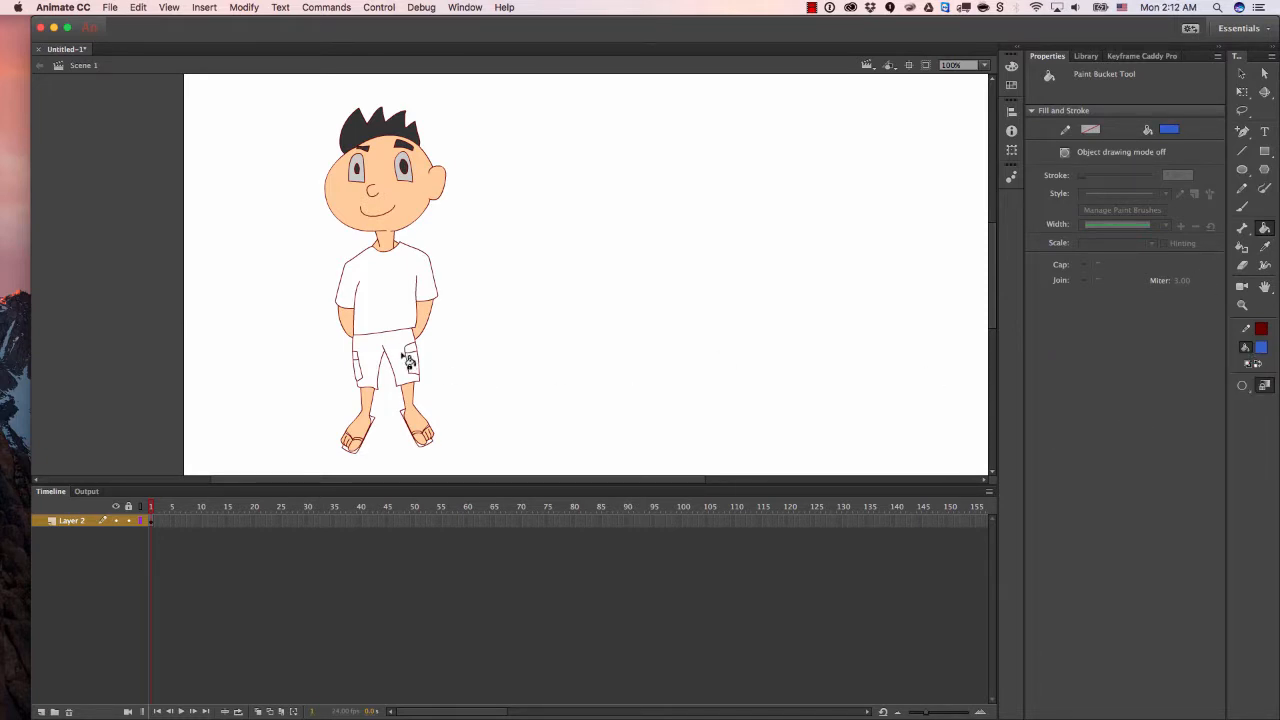
click(1242, 388)
click(1150, 409)
click(380, 362)
click(414, 364)
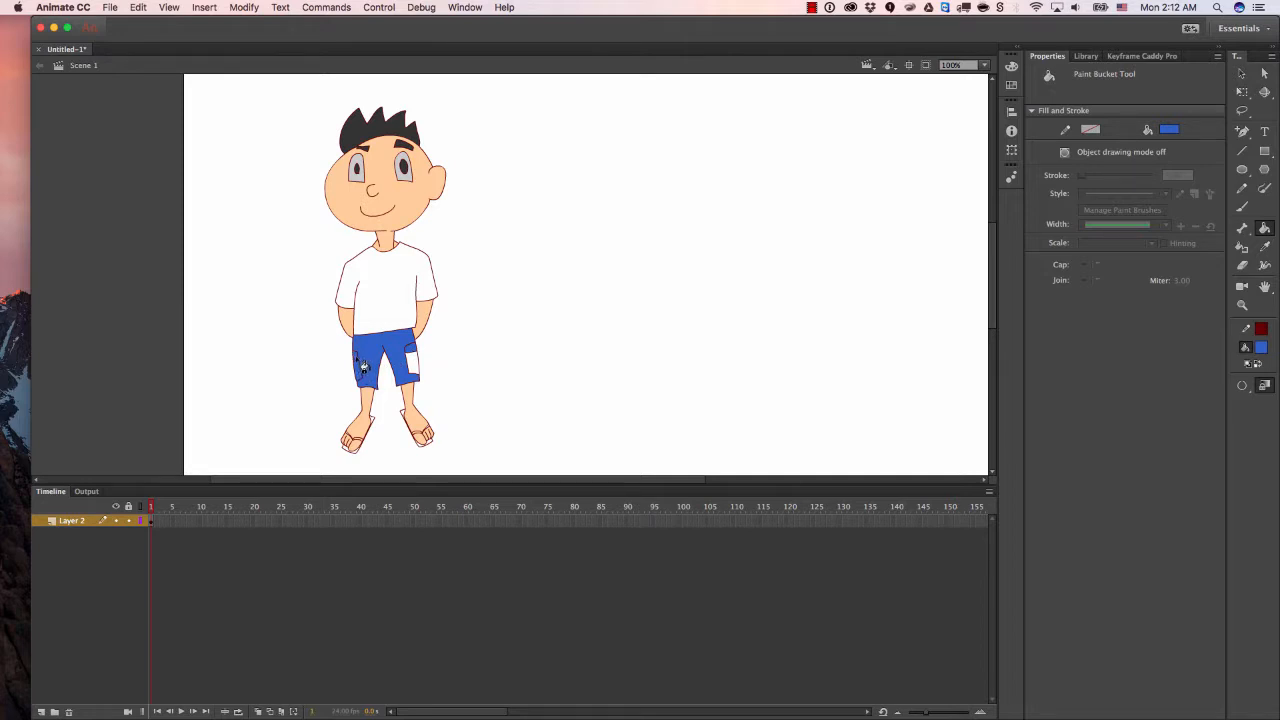
click(415, 361)
Try a lime green fill (#CCFF00) on the T-shirt.
click(1259, 350)
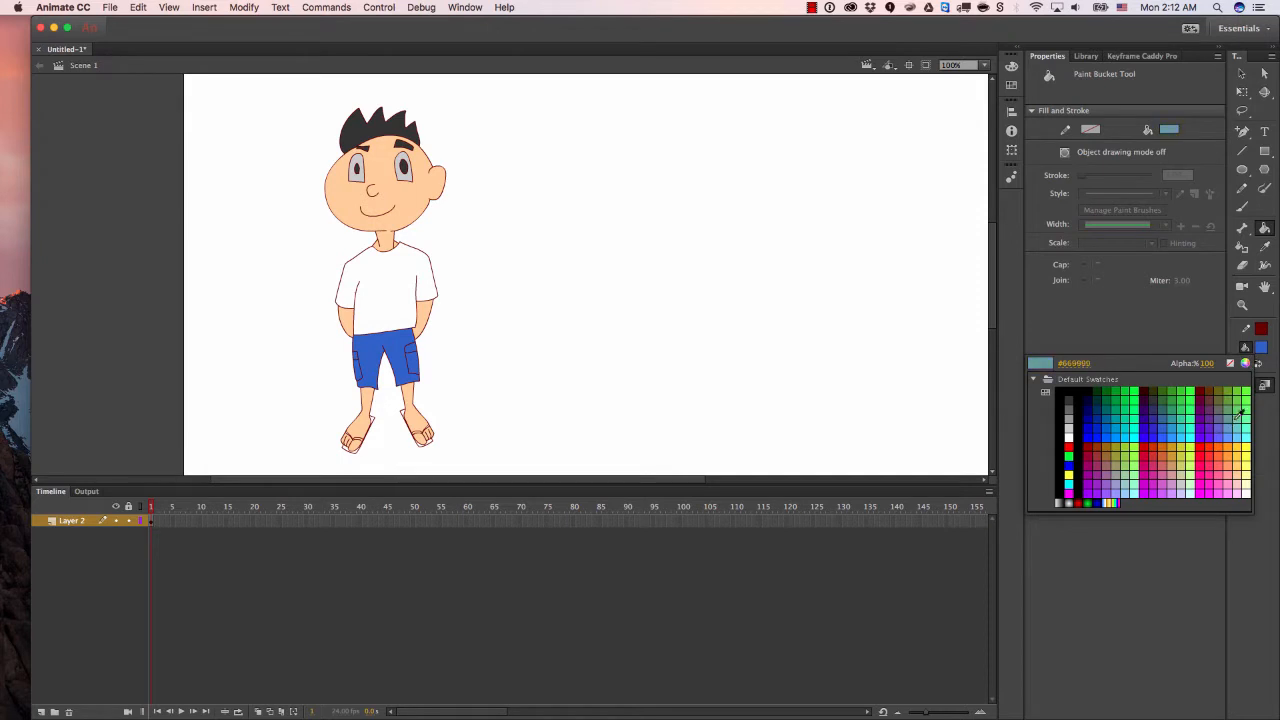
click(1190, 447)
click(396, 280)
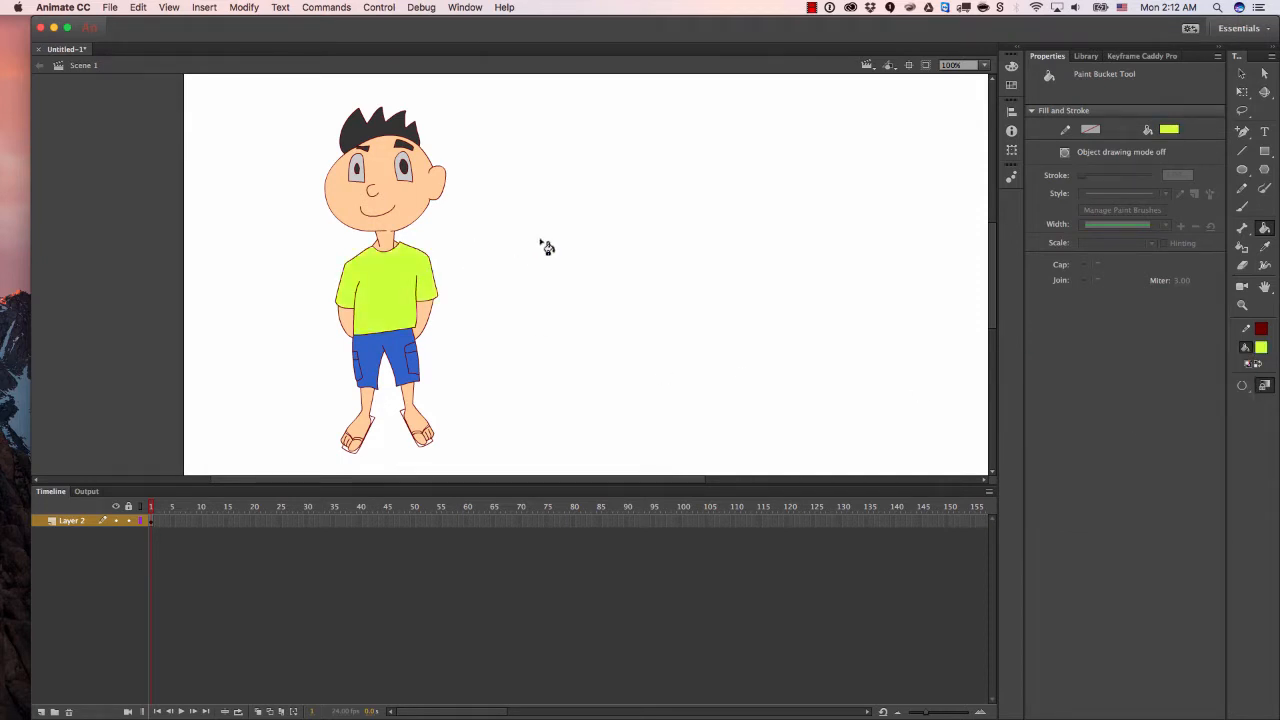
Fill the T-shirt with orange.
click(1260, 349)
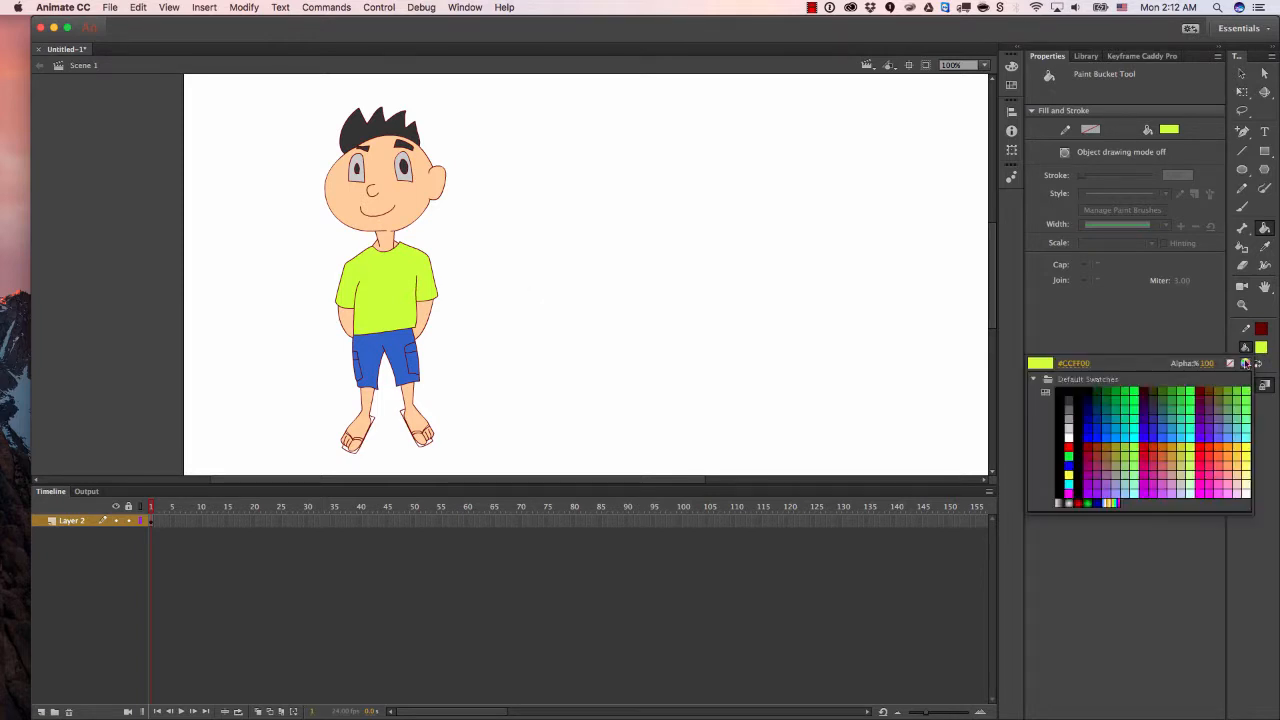
click(1232, 444)
click(395, 283)
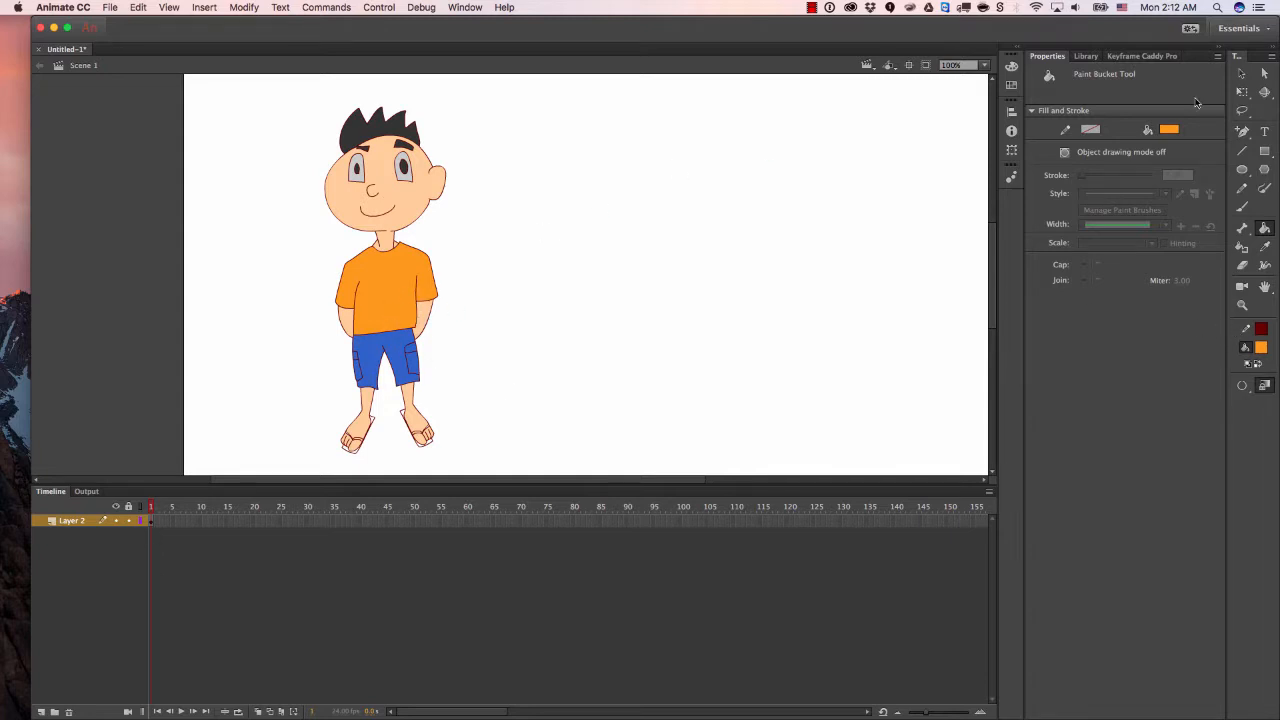
Fill the visible soles of both sandals with the same orange as the T-shirt.
key(super+=)
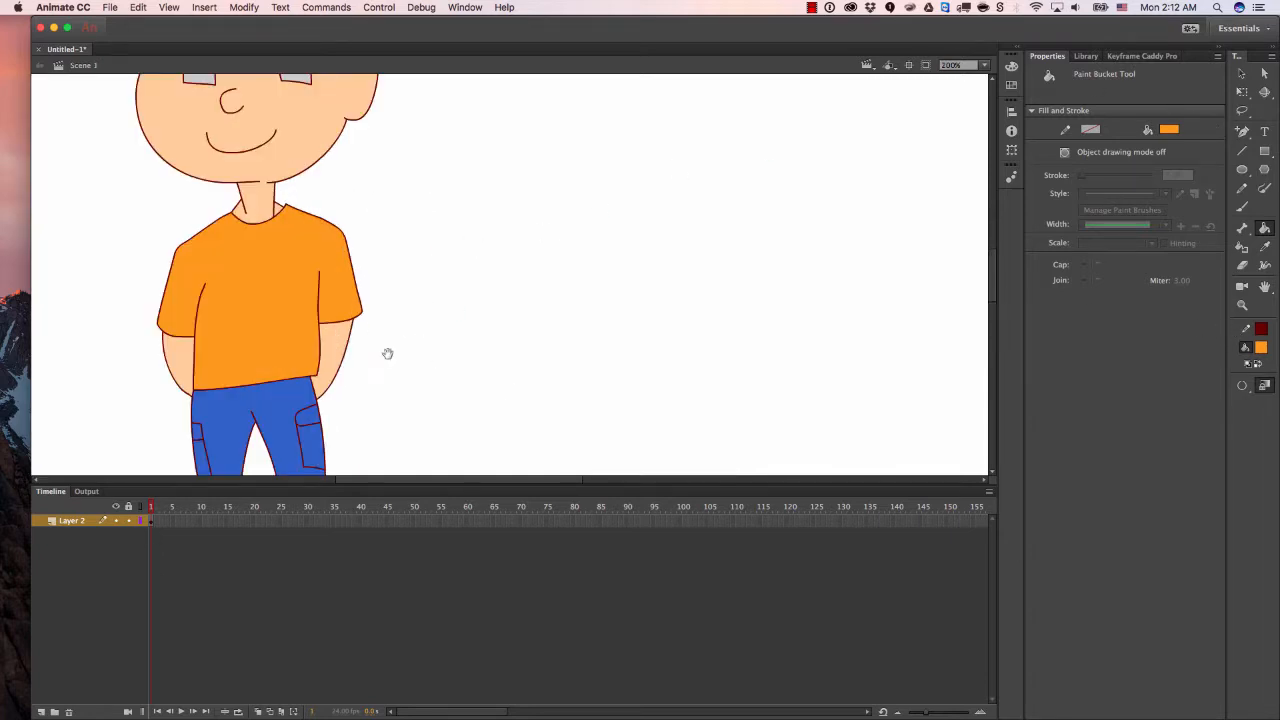
drag(336, 463, 555, 275)
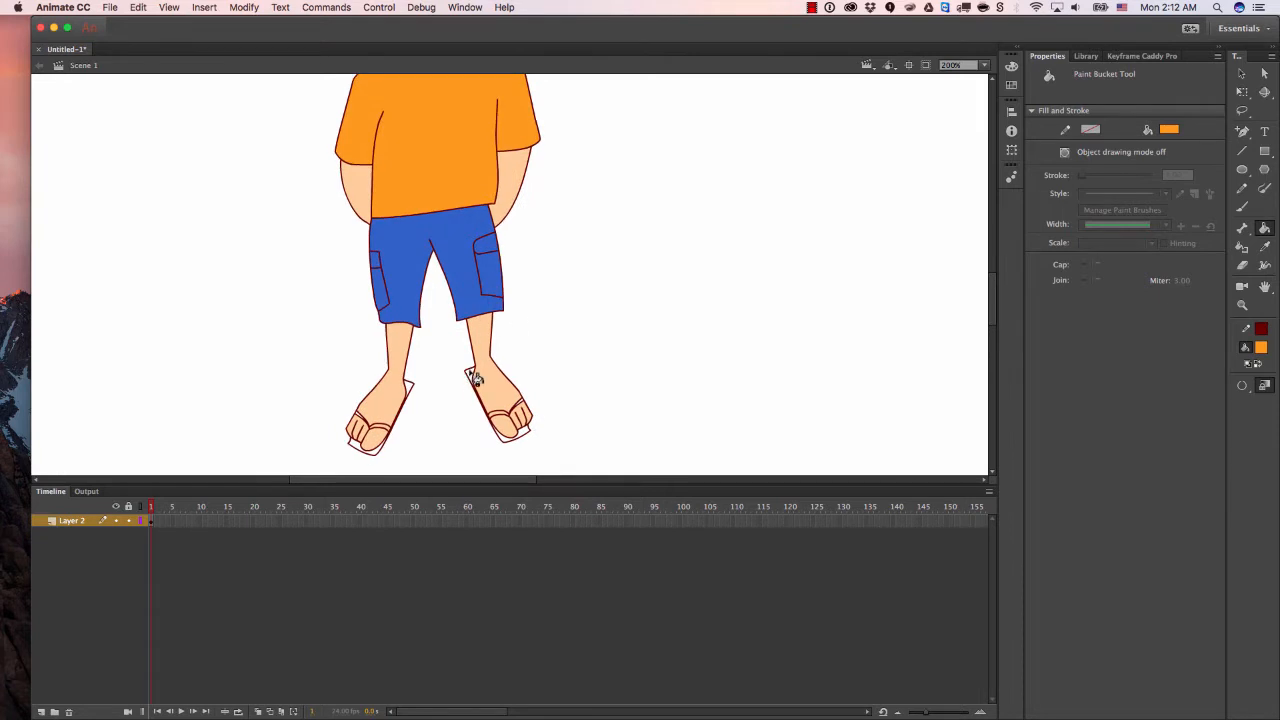
click(518, 440)
click(418, 394)
click(363, 449)
Fill the sandal straps with orange, undoing any fill that lands on the leg.
key(super+equal)
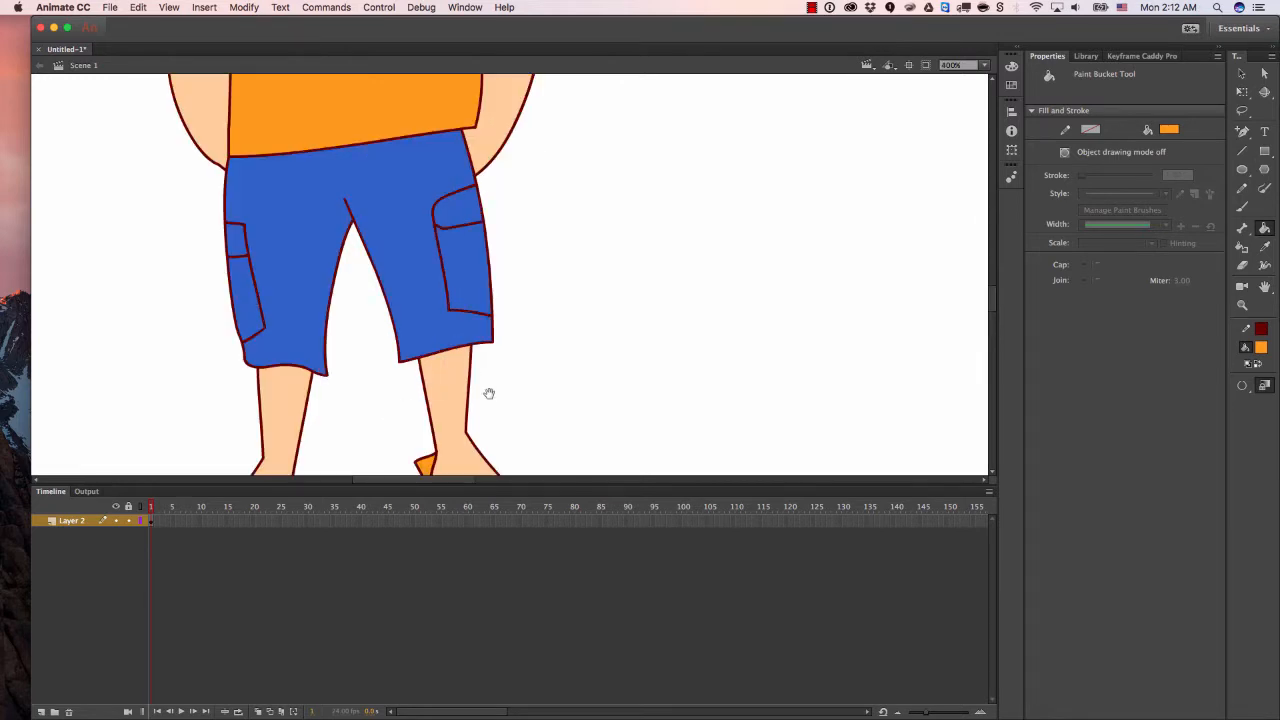
scroll(489, 394, down, 5)
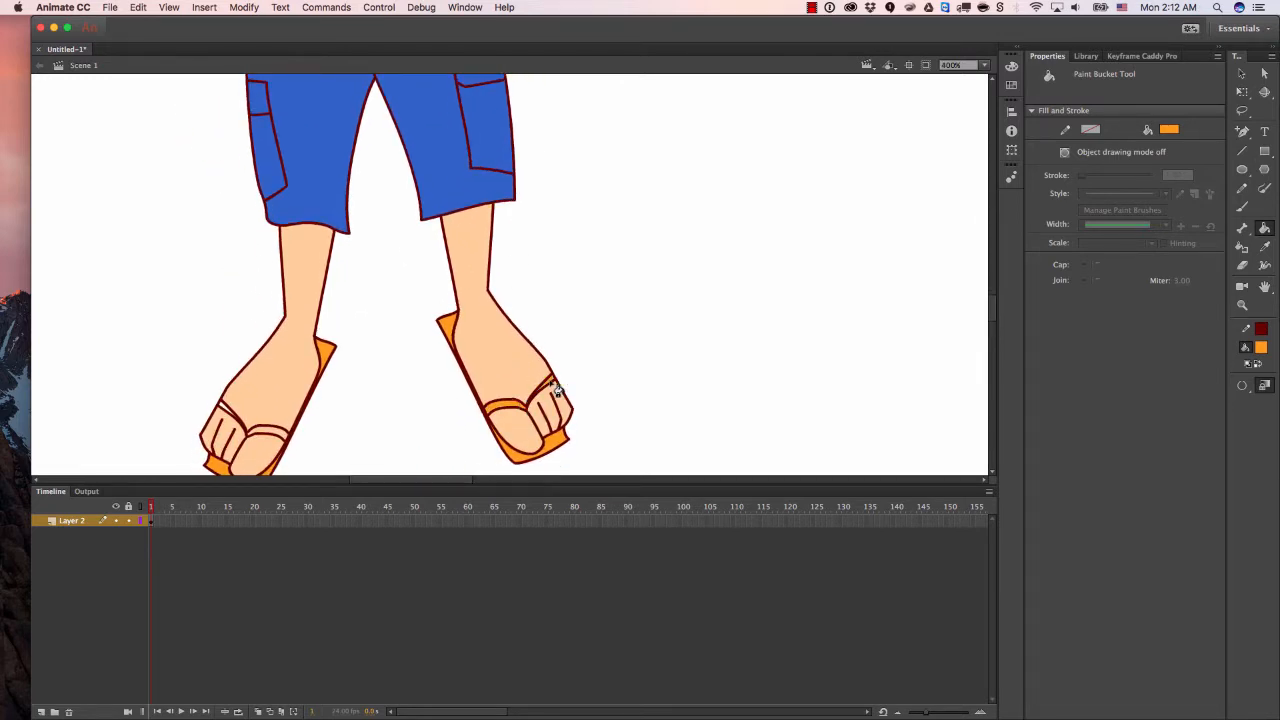
click(300, 425)
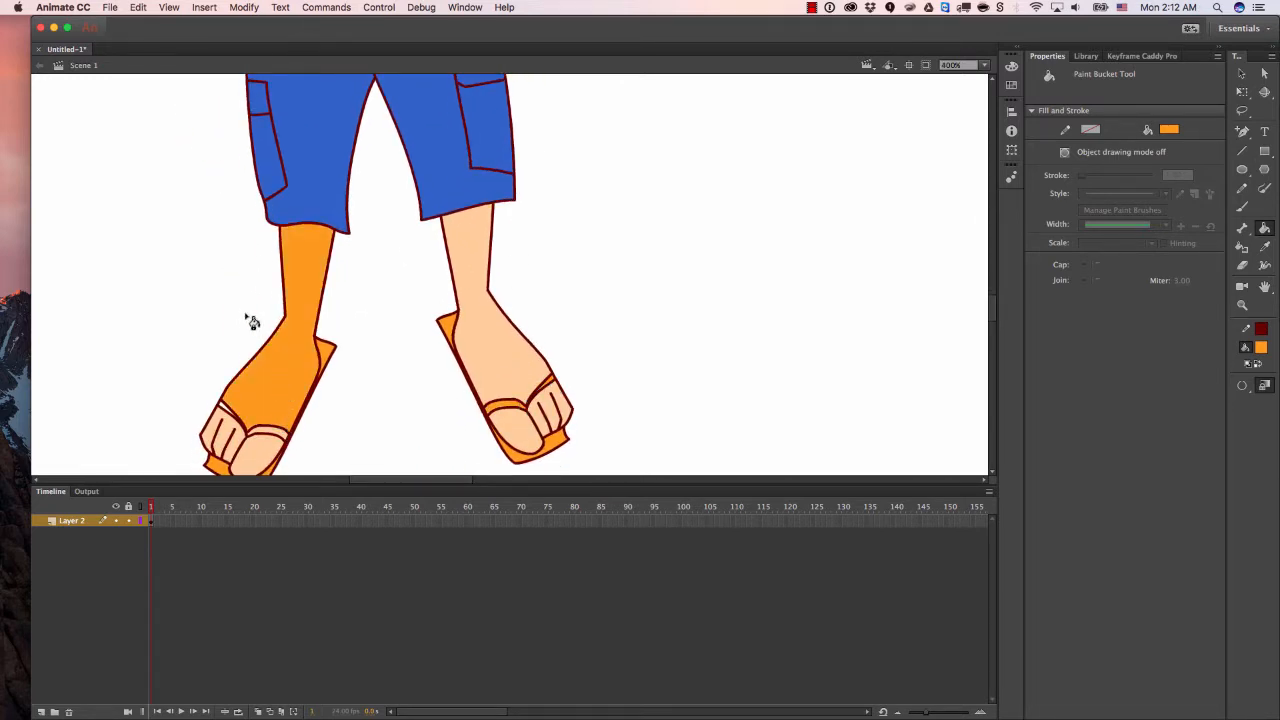
key(super+z)
click(272, 436)
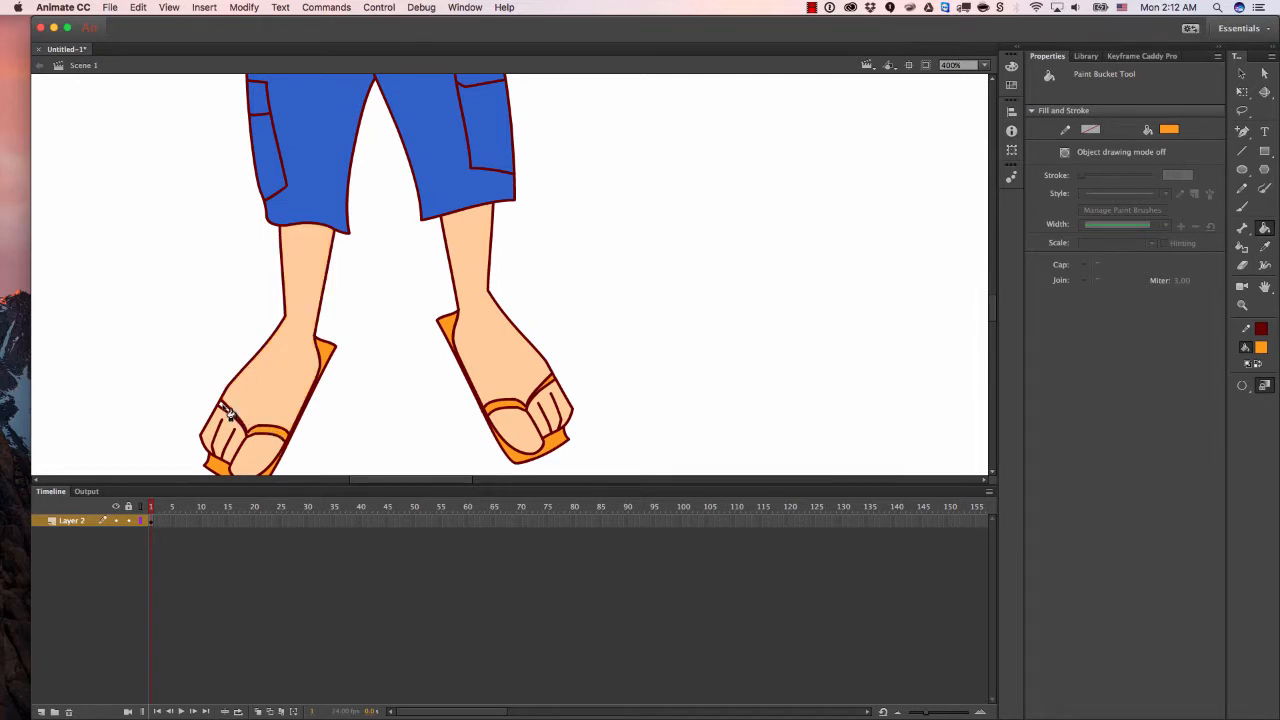
key(super+minus)
key(super+minus)
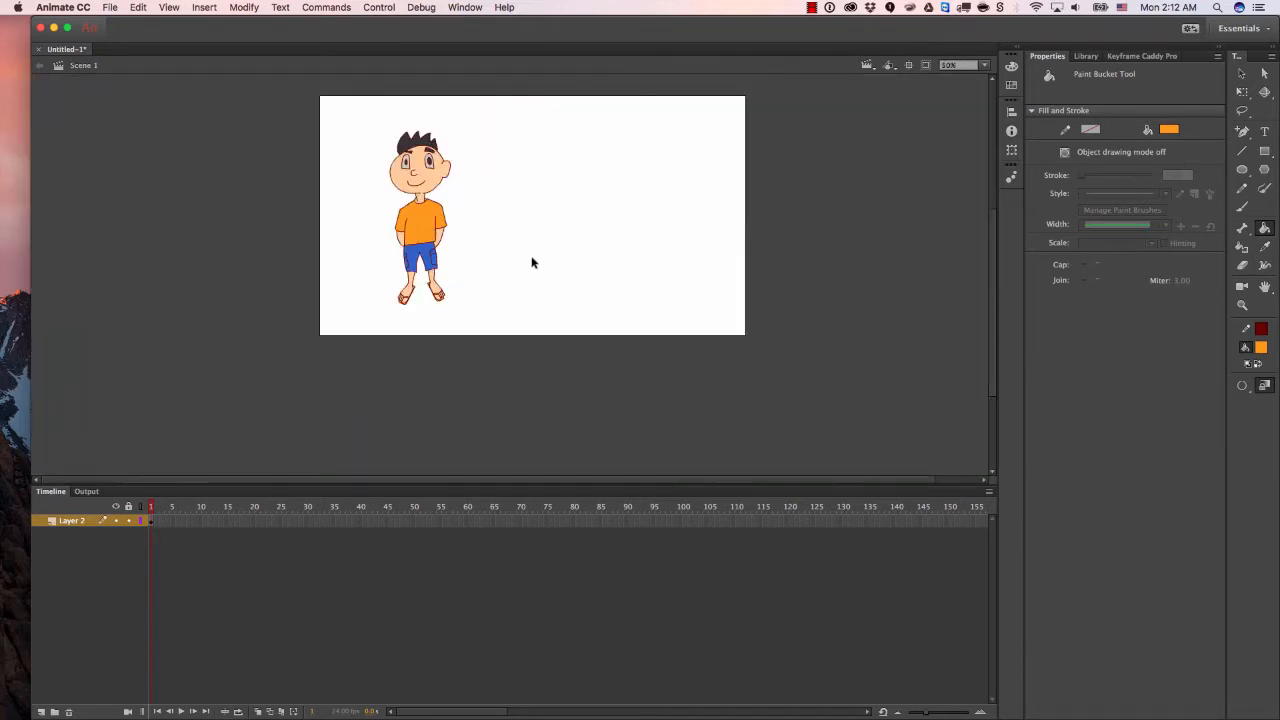
Refill the area around the pupil in both eyes with white (#FFFFFF).
key(super+equal)
drag(582, 234, 579, 235)
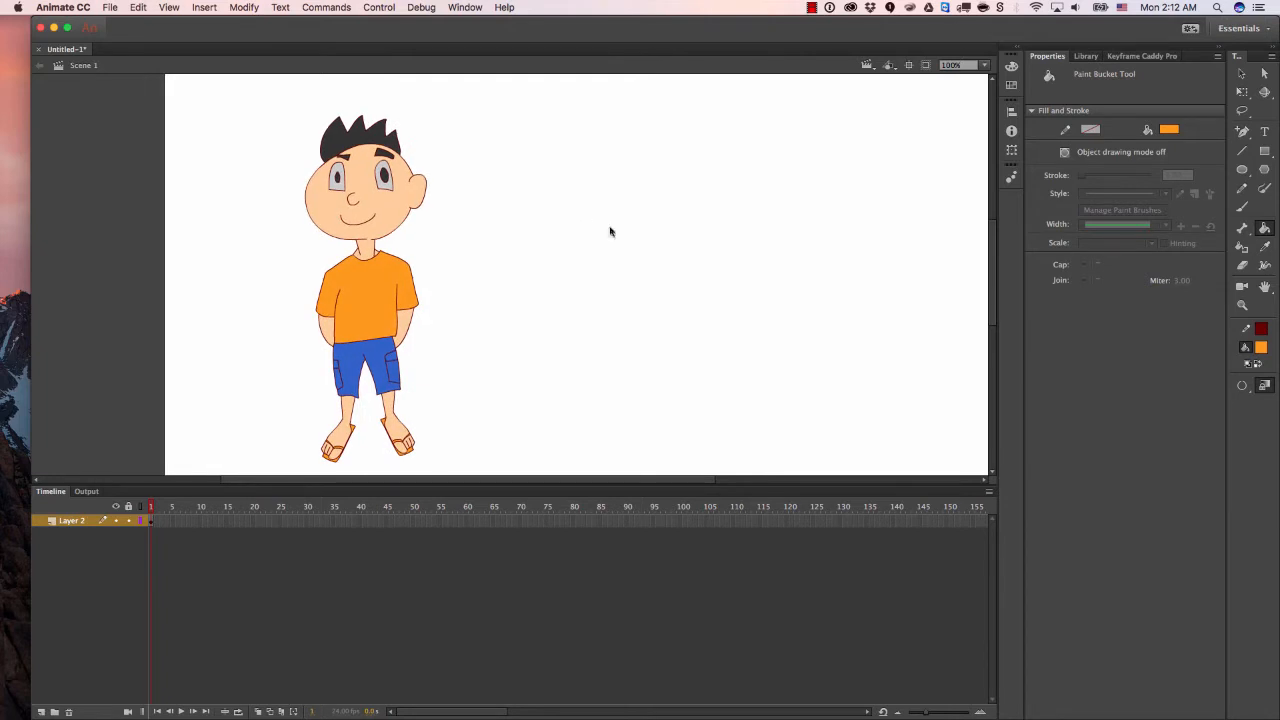
click(1261, 347)
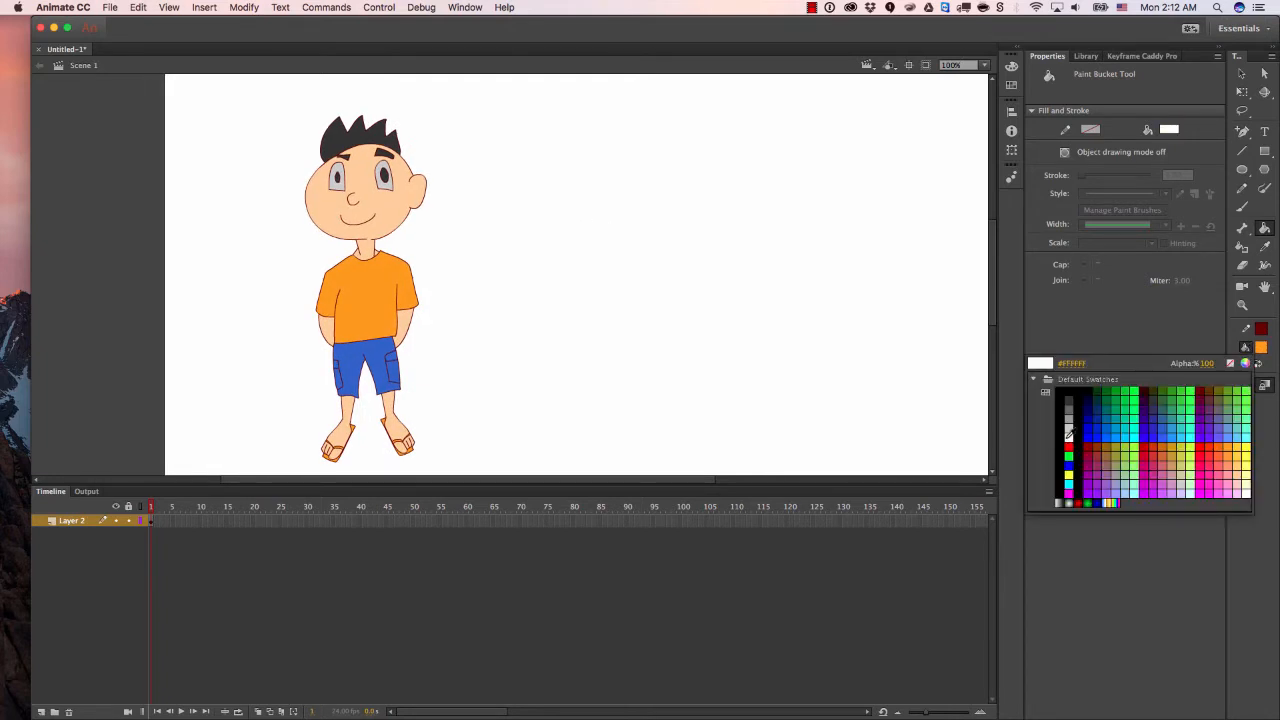
click(1040, 443)
click(394, 193)
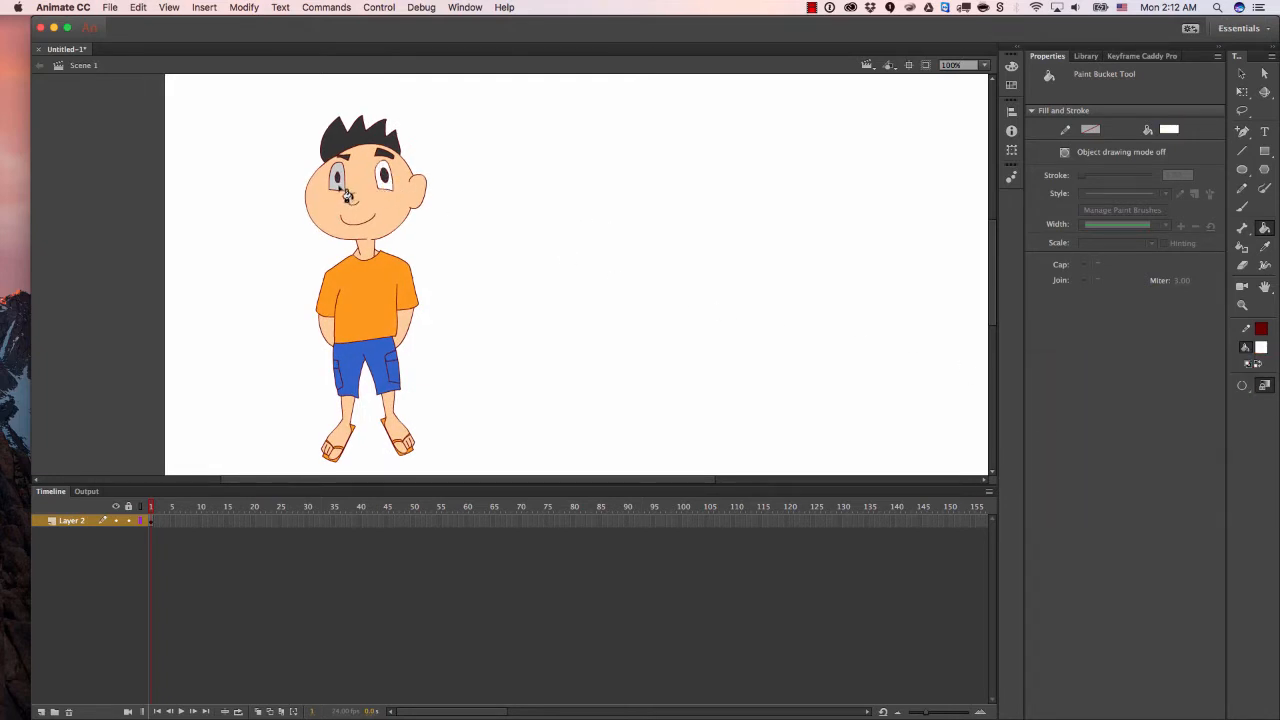
click(346, 189)
key(super+minus)
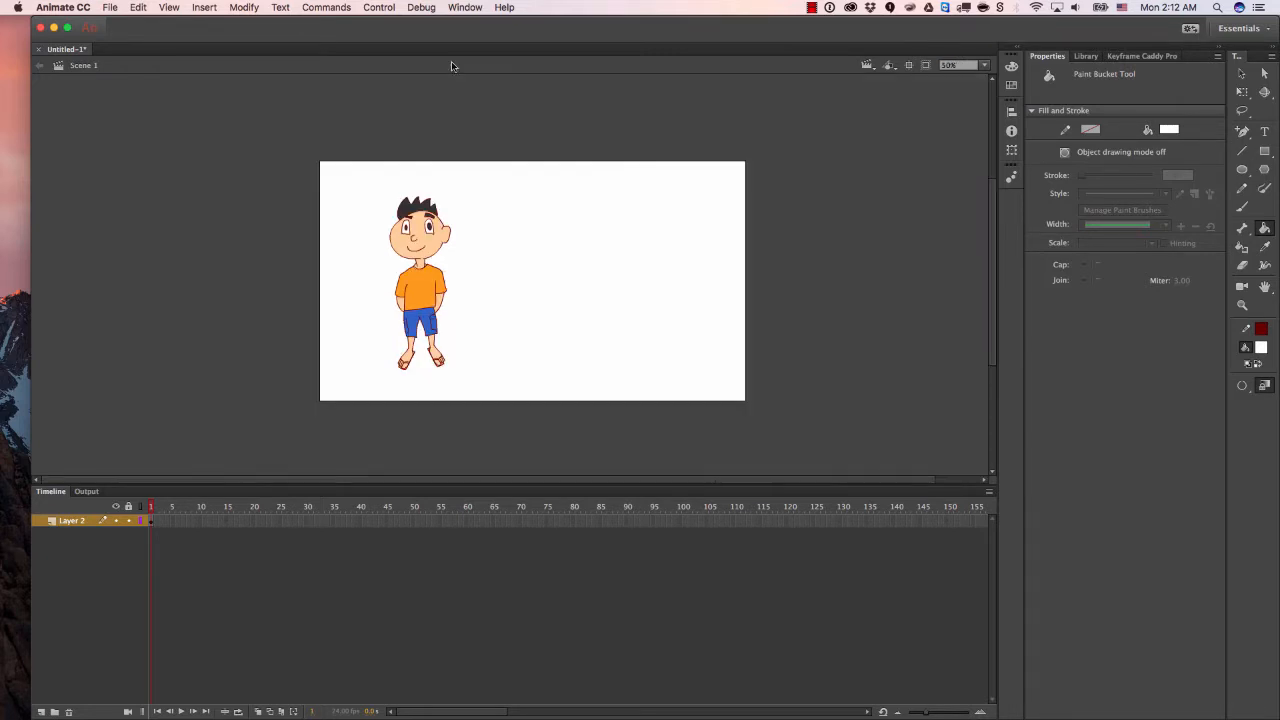
key(super+equal)
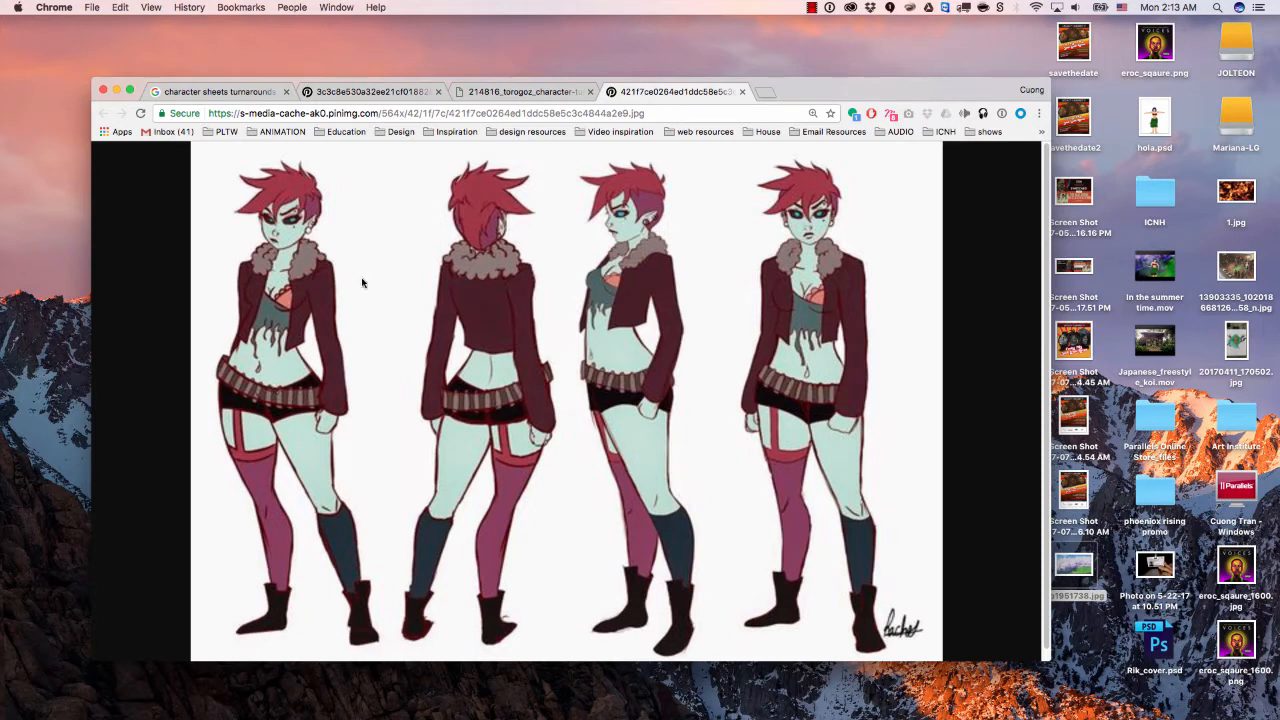
Review the character turnaround reference images in Chrome and return to the Animate drawing.
click(540, 94)
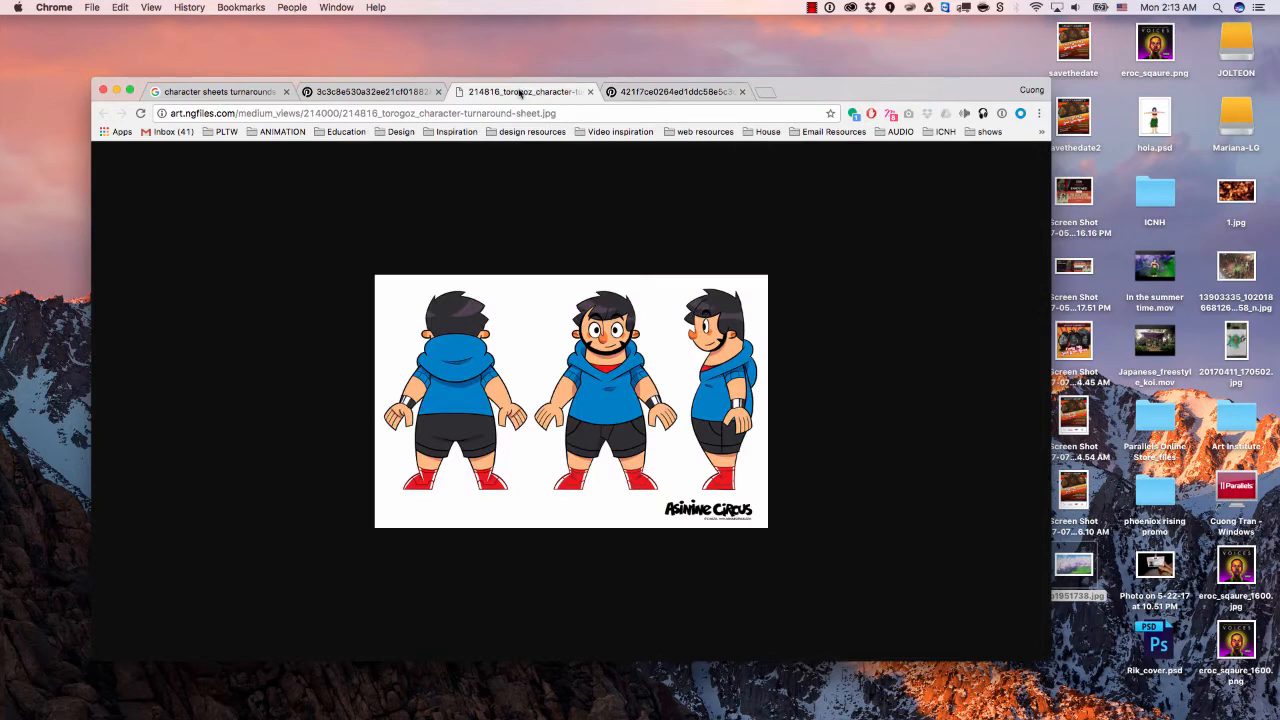
click(399, 95)
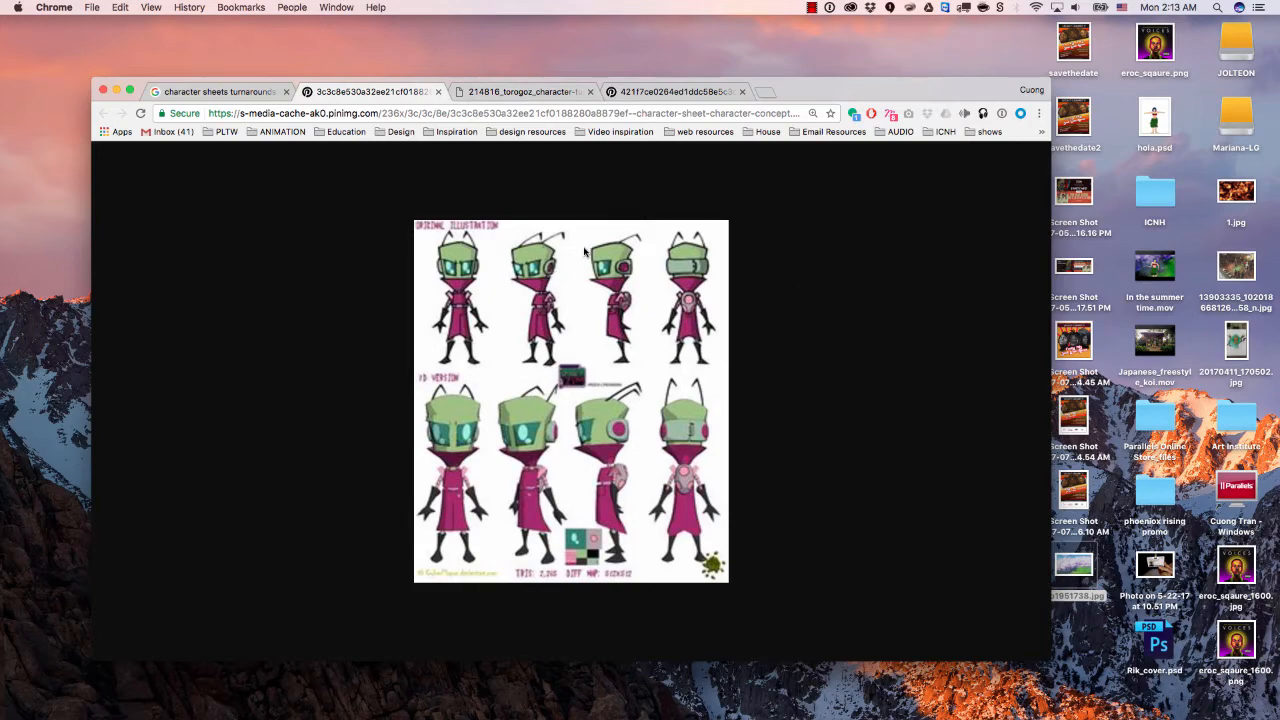
key(ctrl+Right)
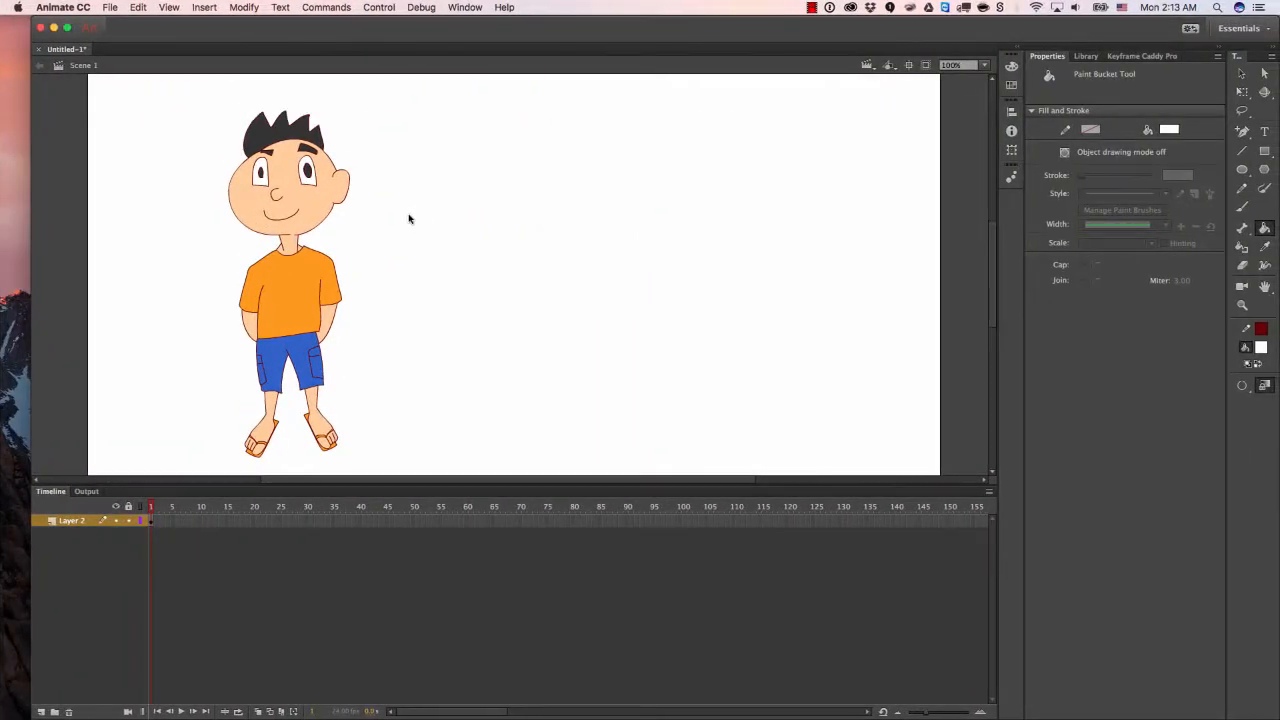
Draw a dark blue line about 130 px wide across the shorts just below the shirt hem with the Line tool.
key(v)
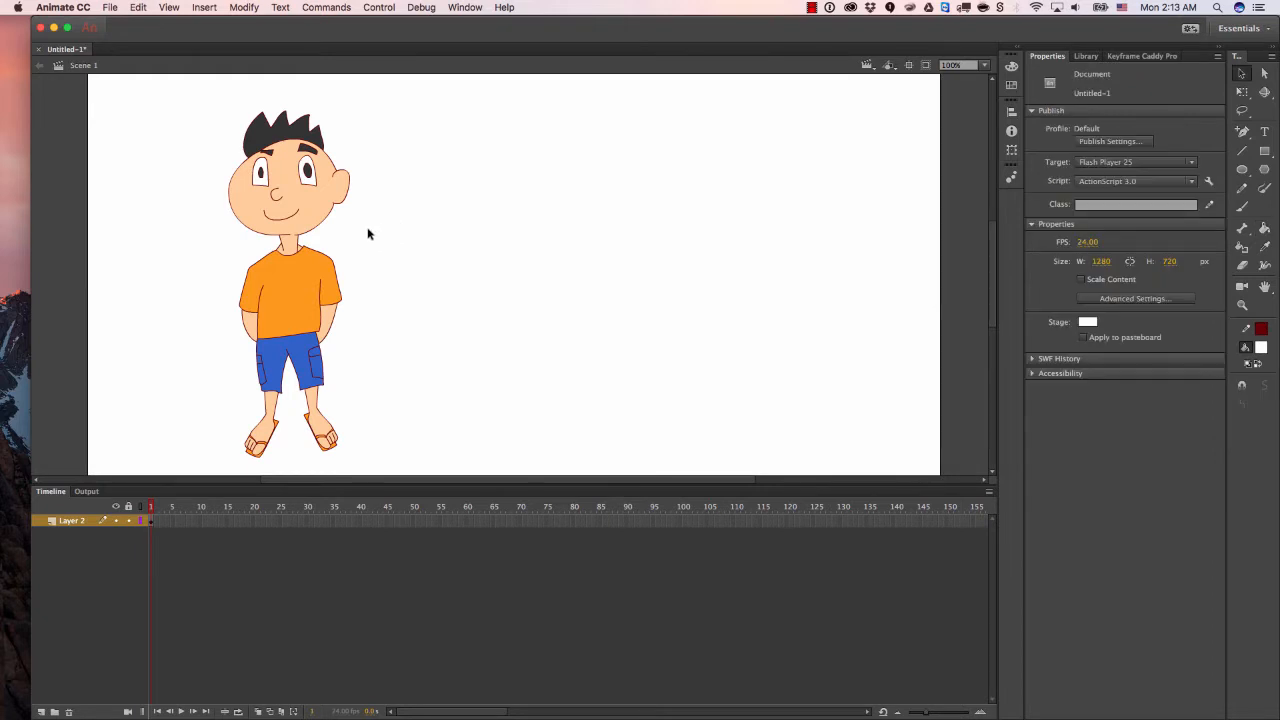
click(1242, 150)
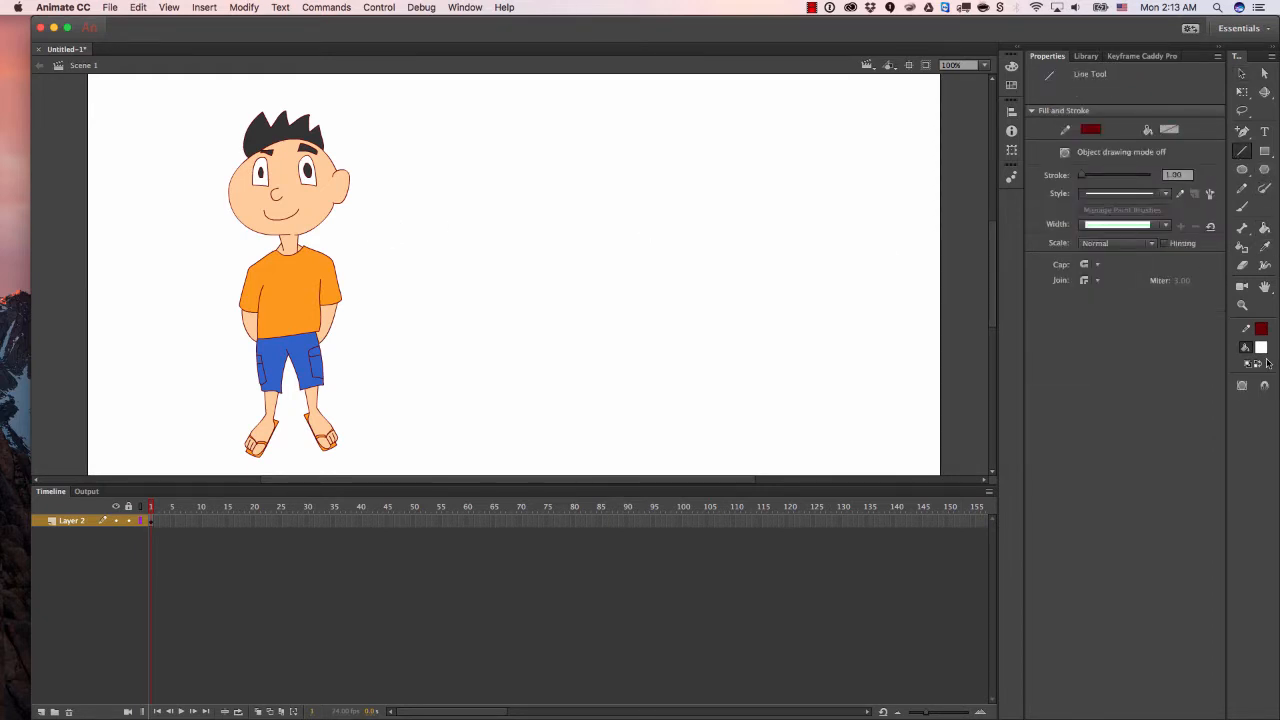
click(1261, 329)
click(1102, 393)
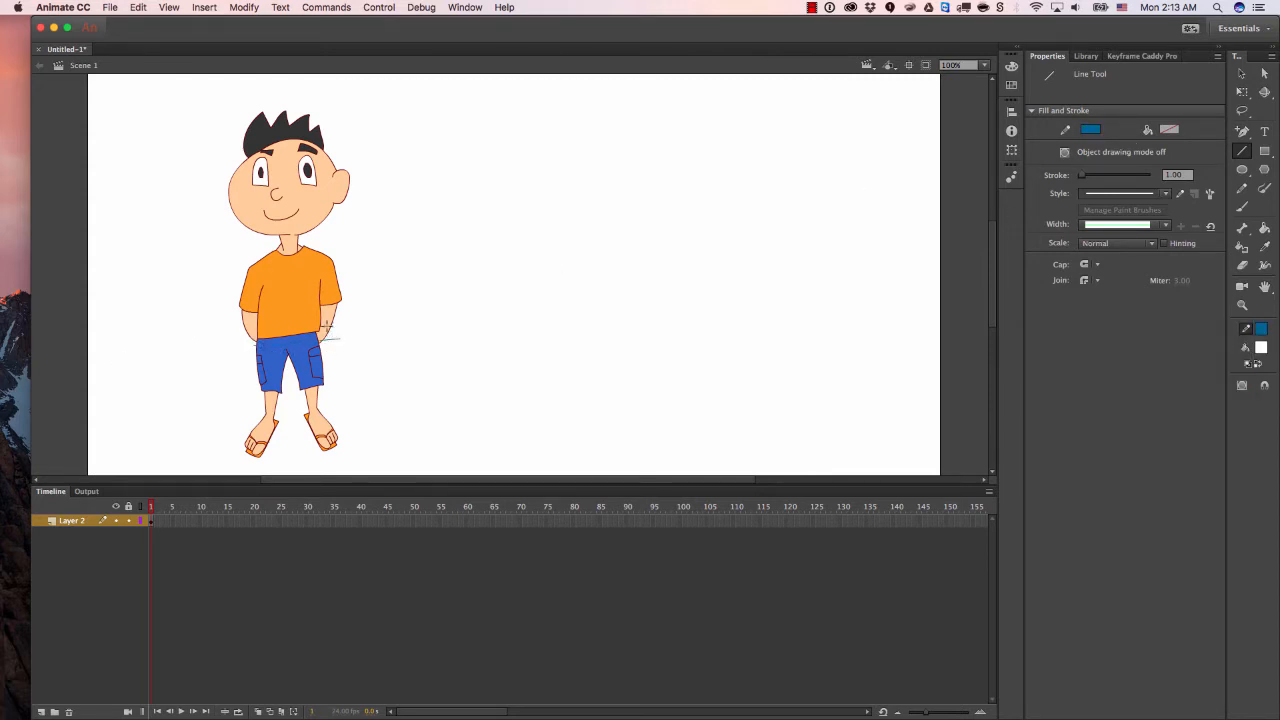
Recolor the strip of shorts between the shirt hem and the blue line dark purple, and delete the line.
key(v)
click(306, 342)
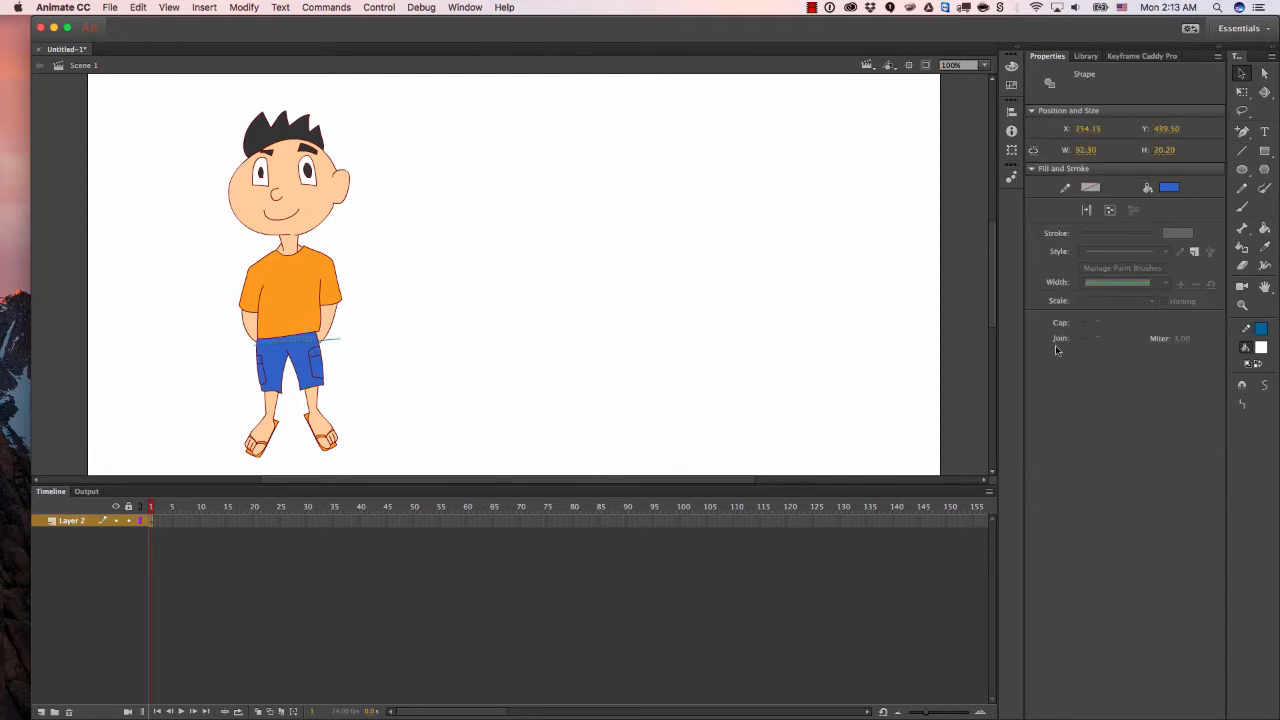
click(1169, 189)
click(1163, 198)
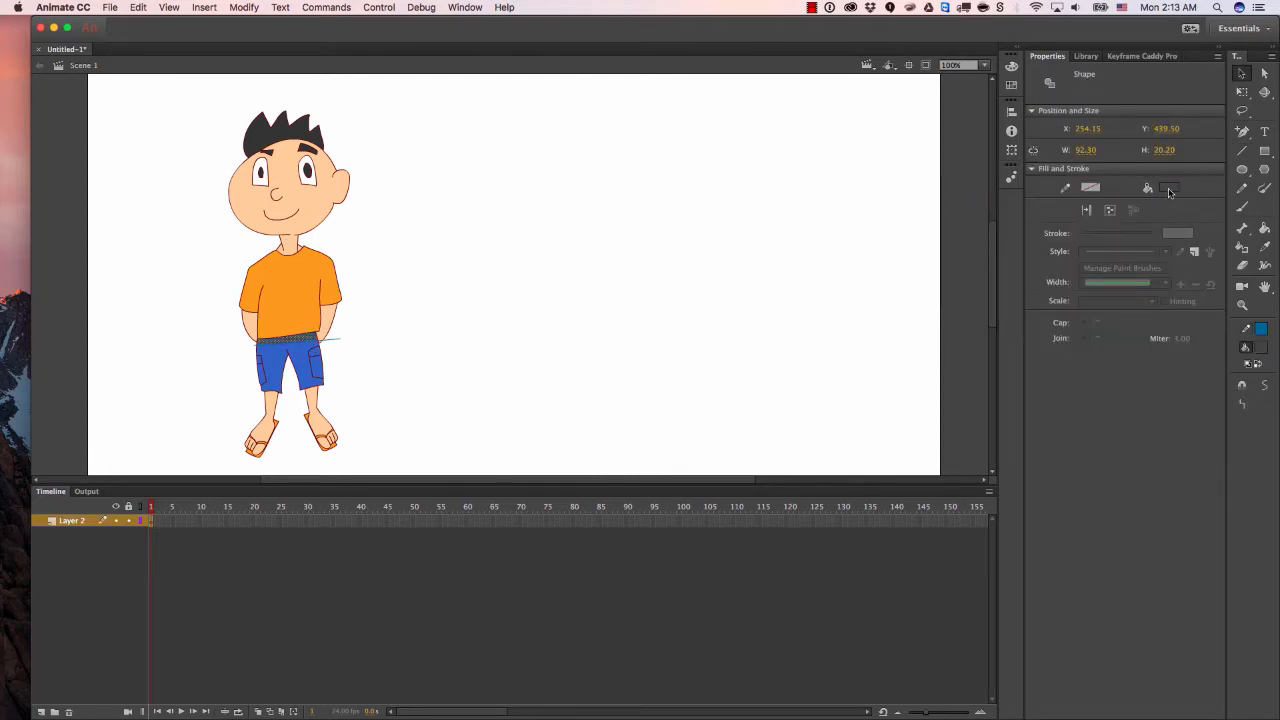
click(1010, 66)
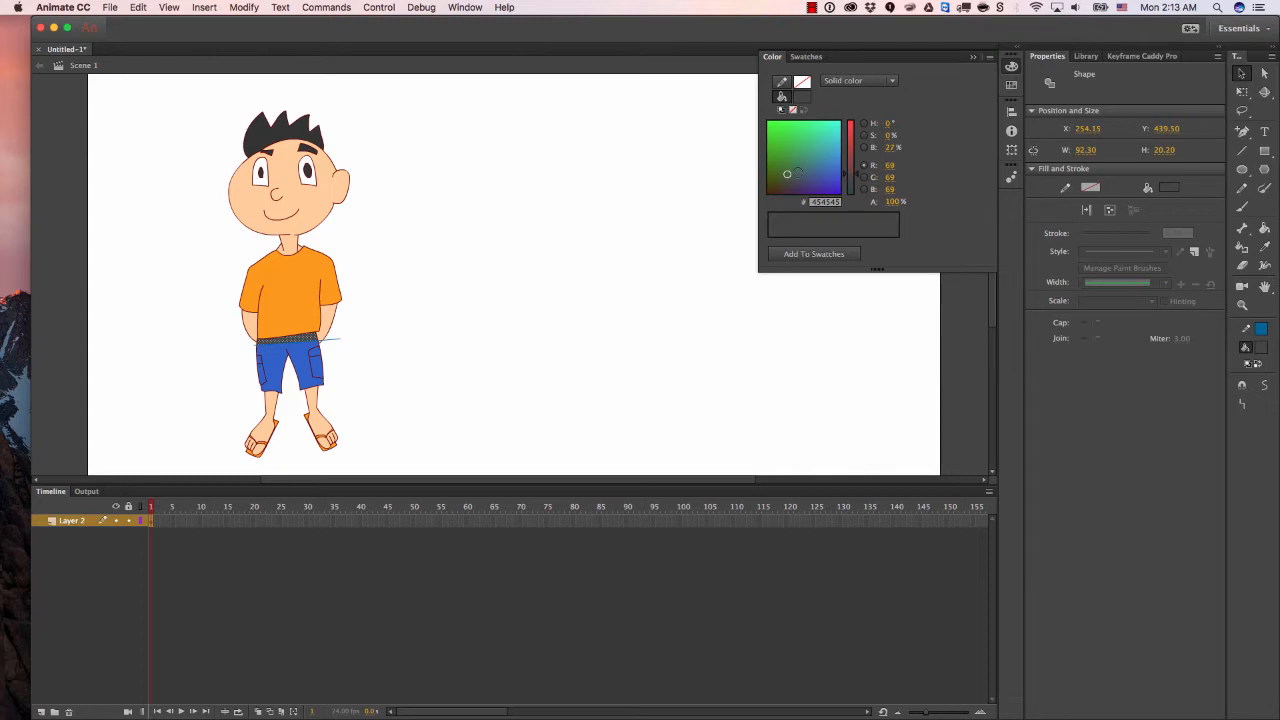
drag(797, 172, 798, 181)
click(490, 251)
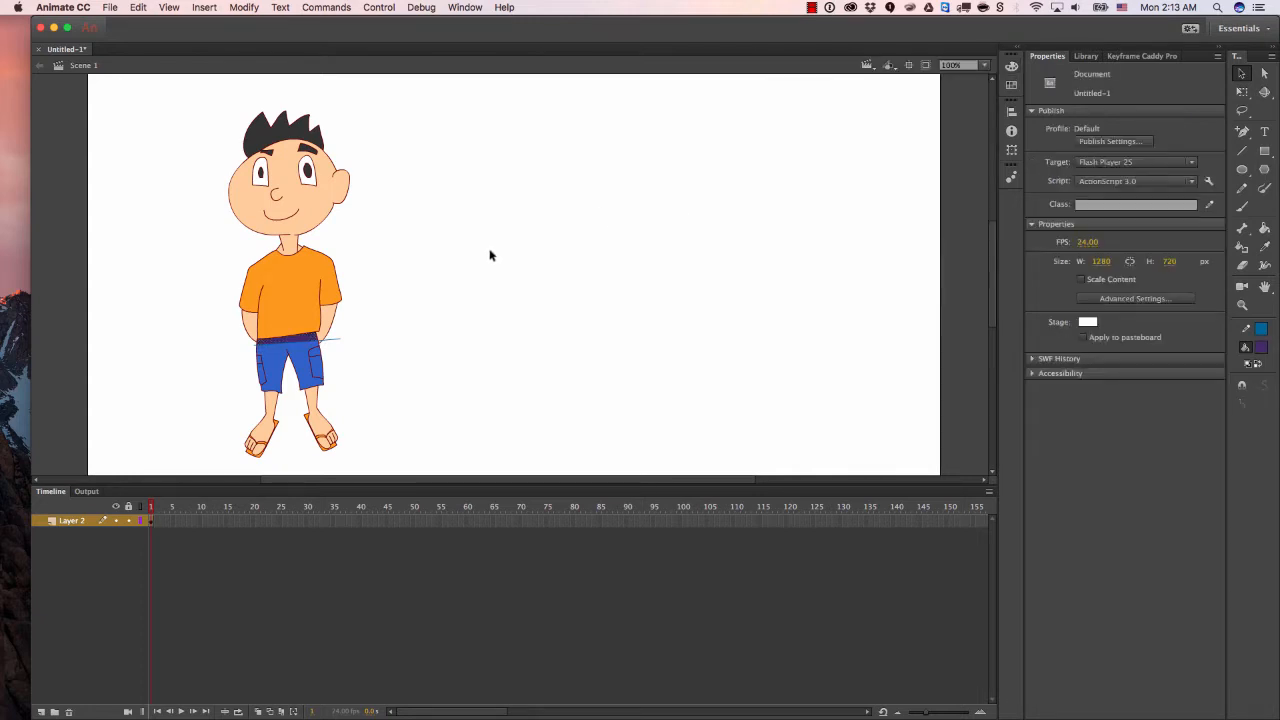
click(333, 343)
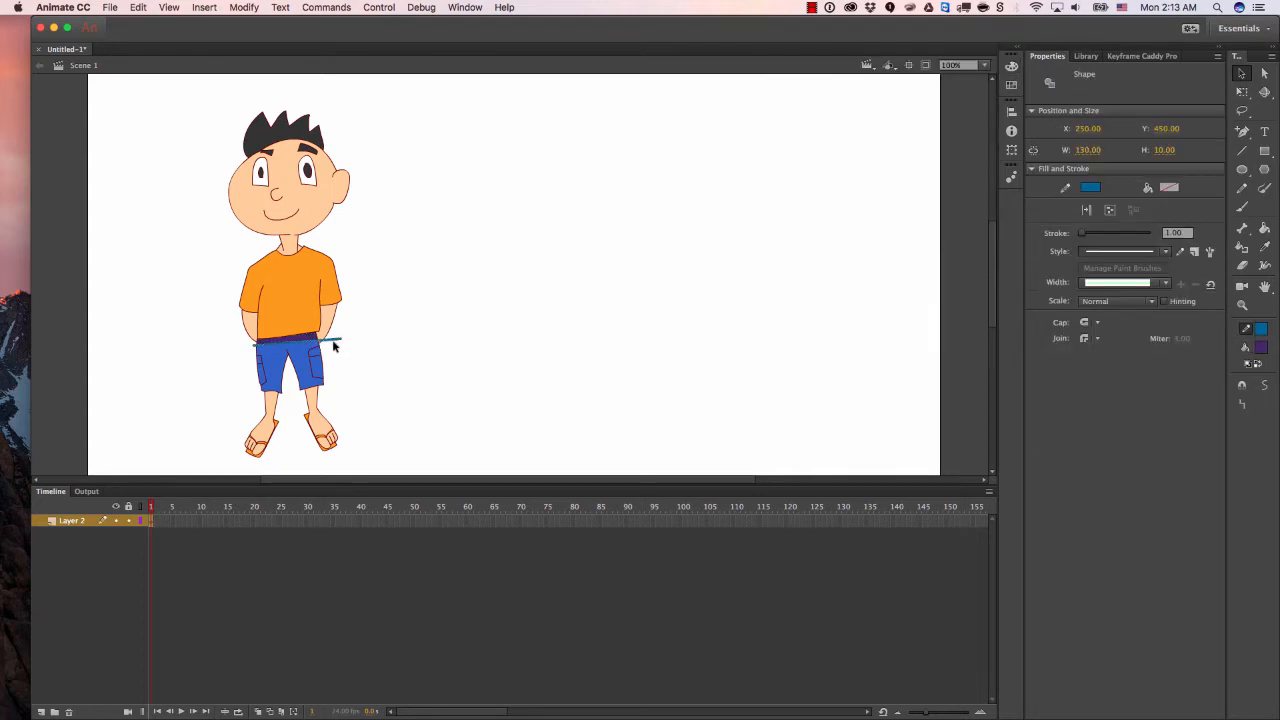
click(347, 336)
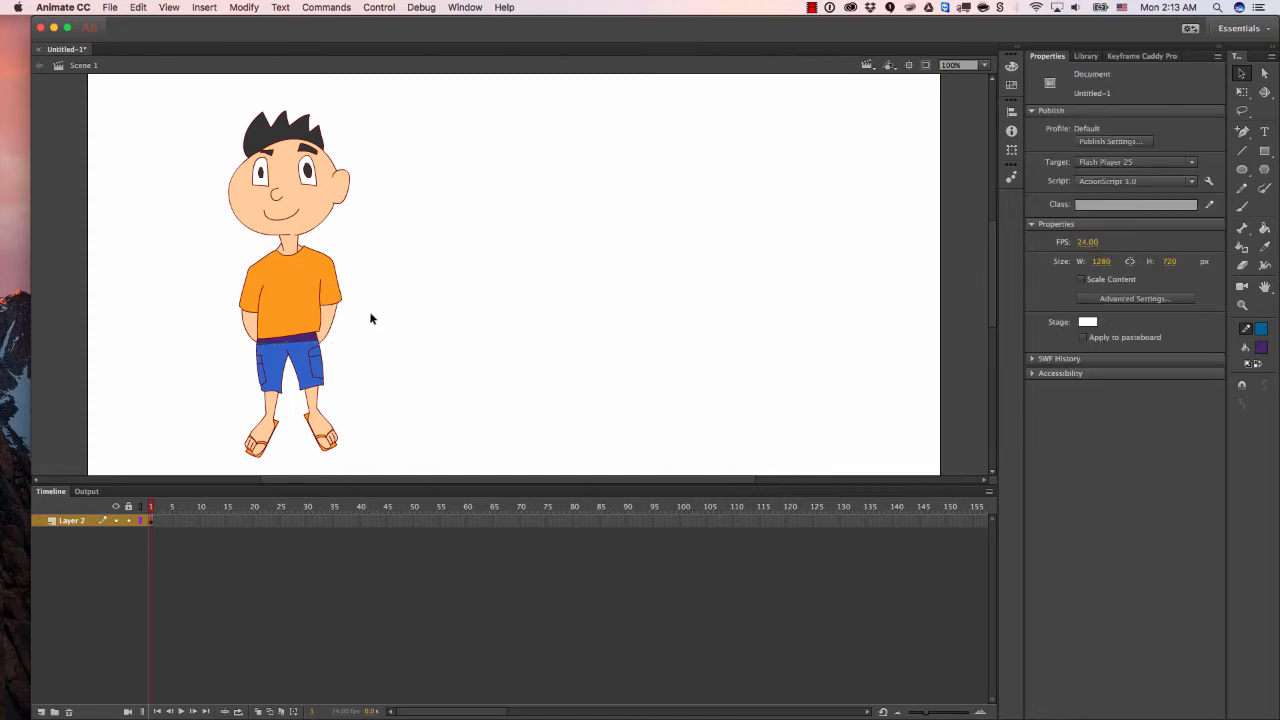
Draw a short dark blue line across each arm near the sleeve hem with the Line tool.
drag(366, 297, 413, 375)
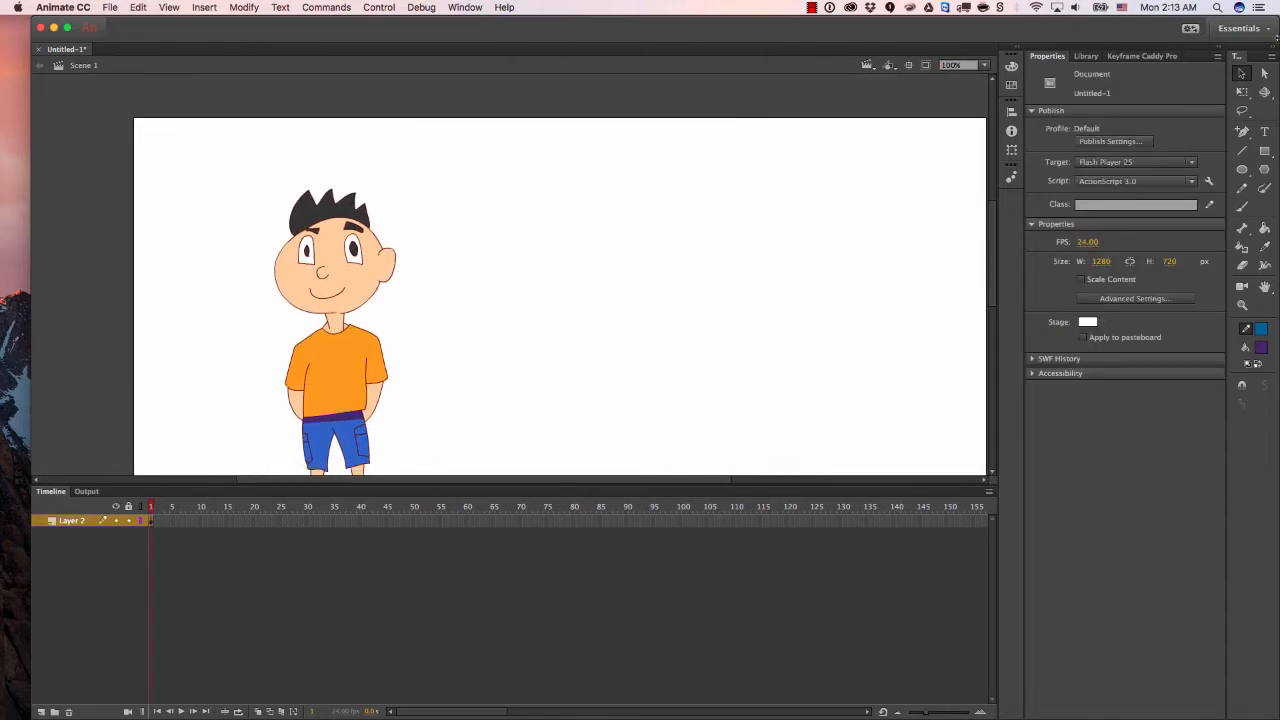
click(1242, 150)
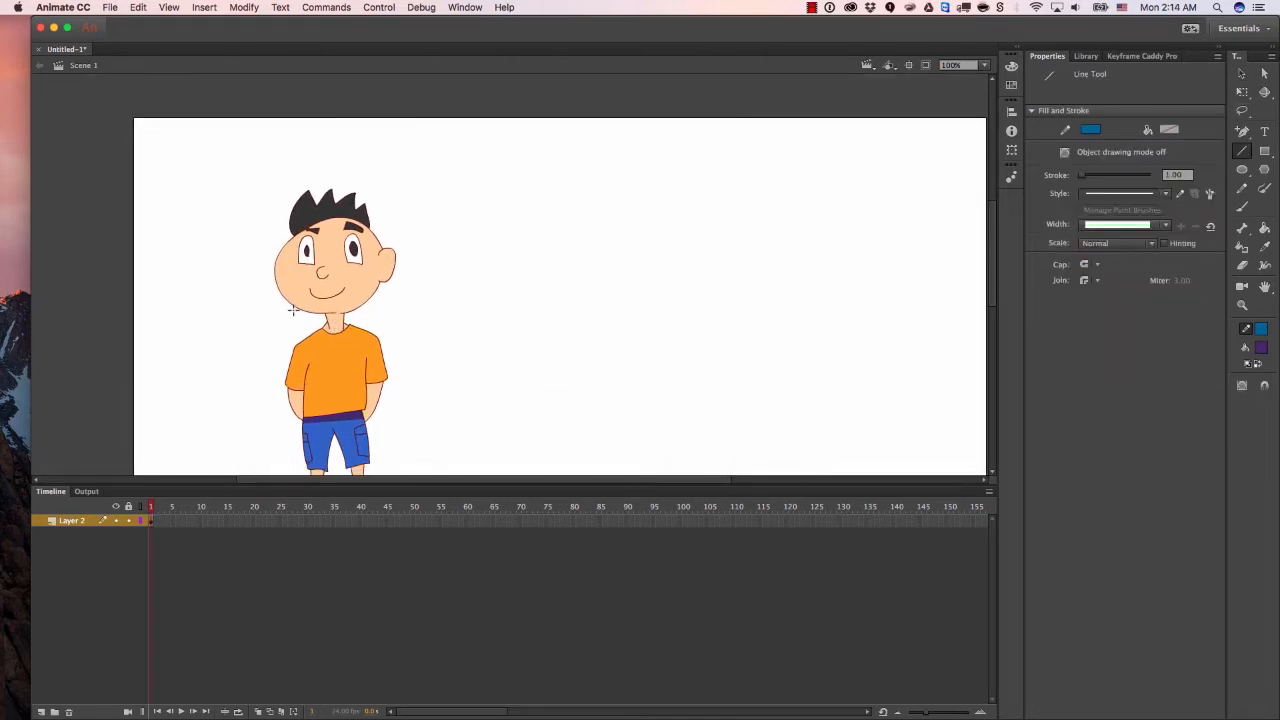
drag(381, 331, 393, 305)
mouse_move(411, 357)
mouse_down()
mouse_move(313, 370)
mouse_move(337, 370)
mouse_up()
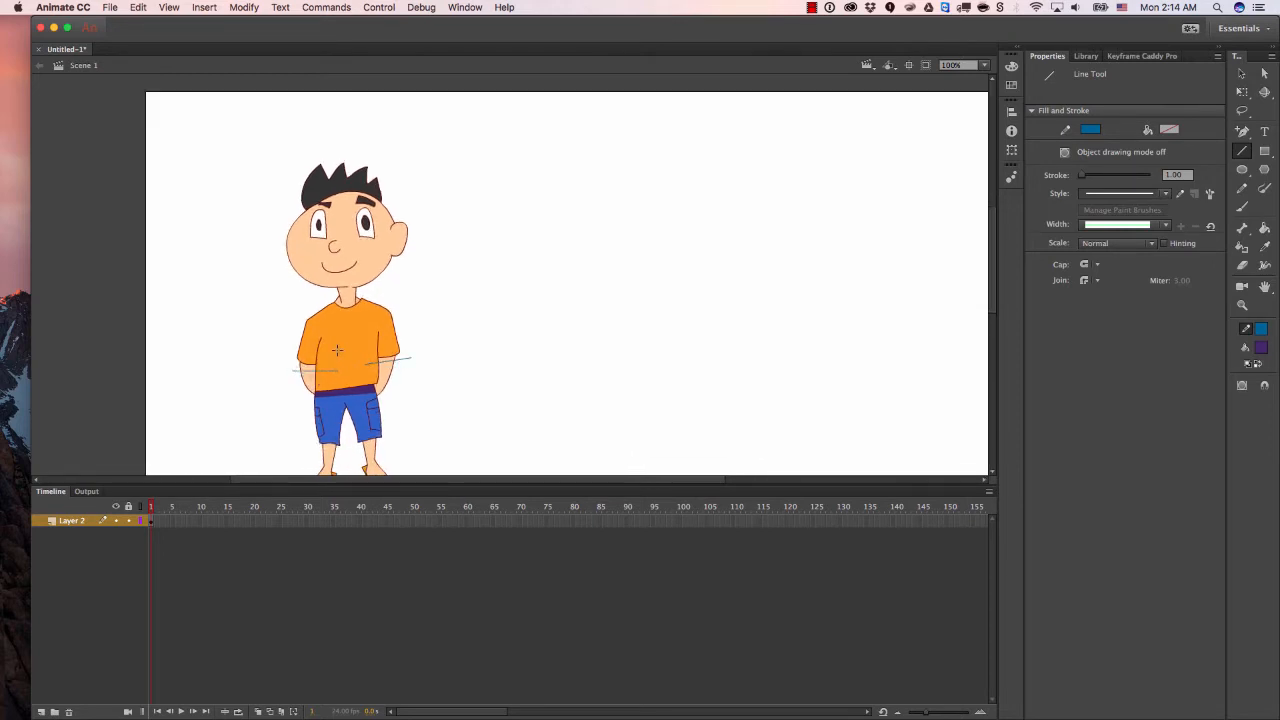
Recolor the skin strips on both arms between the sleeve hems and the blue lines to a darker brown.
key(v)
click(308, 370)
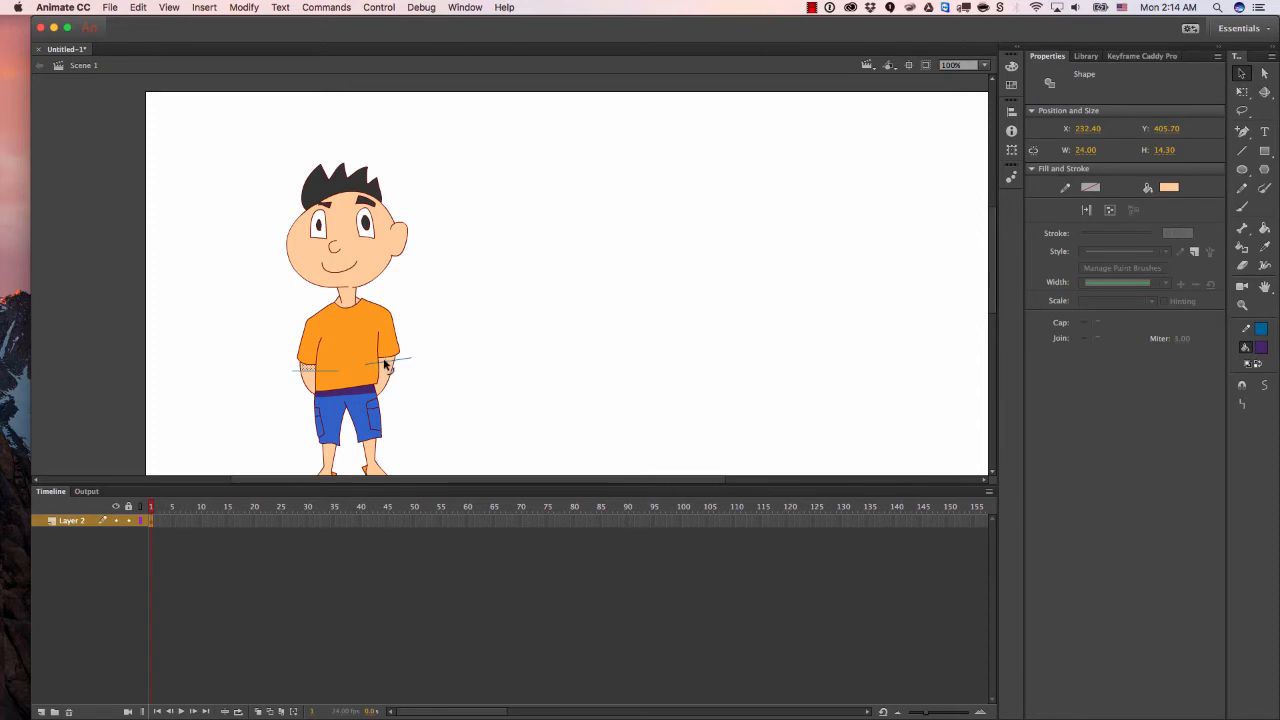
click(391, 362)
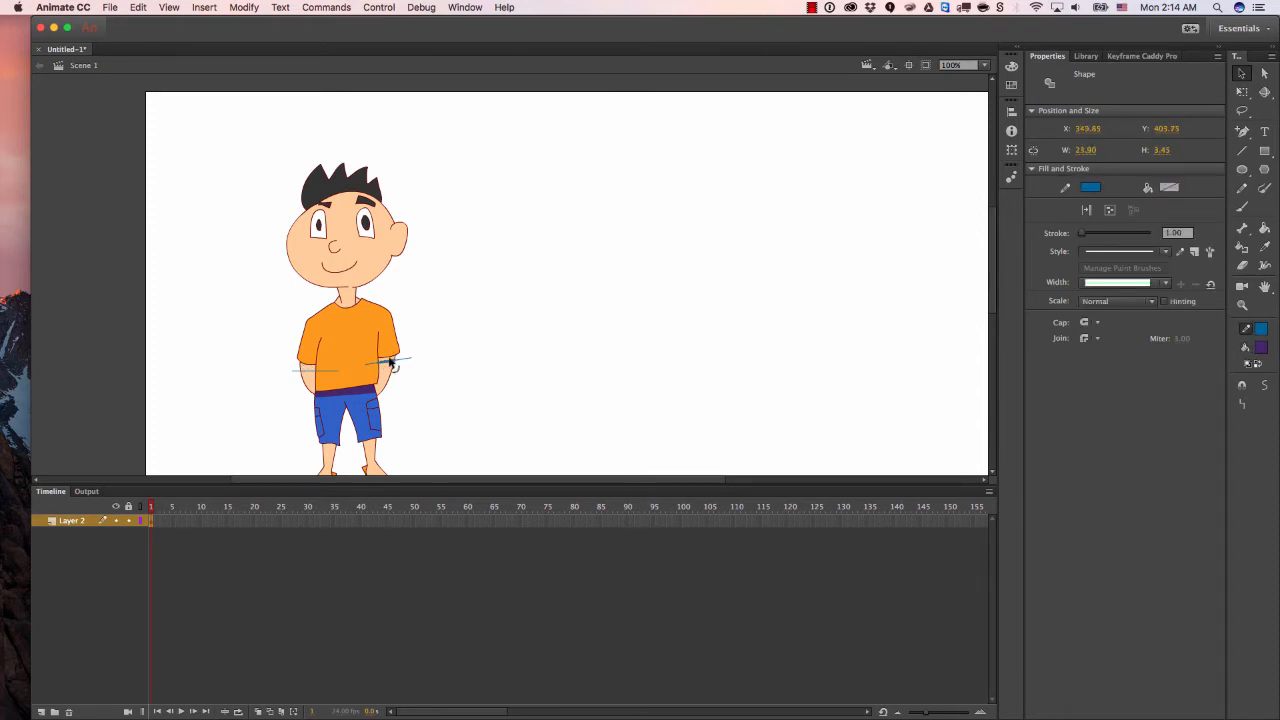
click(390, 361)
scroll(391, 363, up, 5)
scroll(391, 363, down, 10)
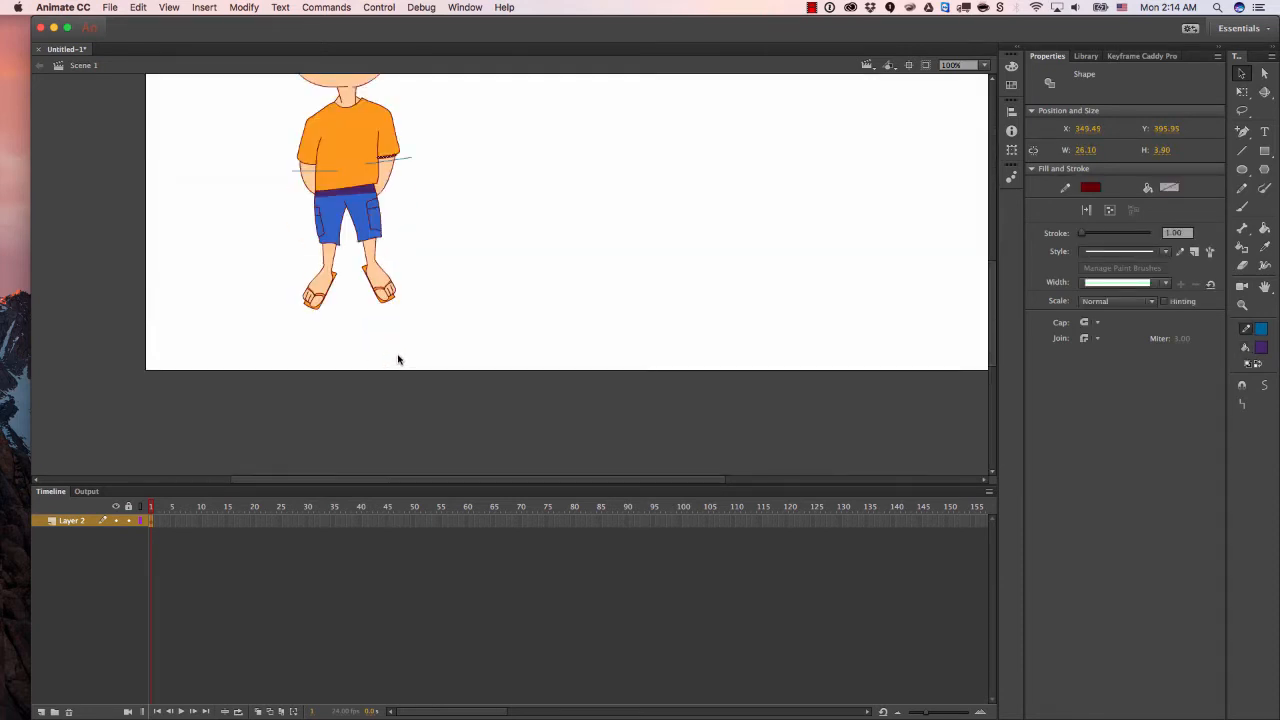
scroll(398, 360, up, 3)
key(super+equal)
key(super+equal)
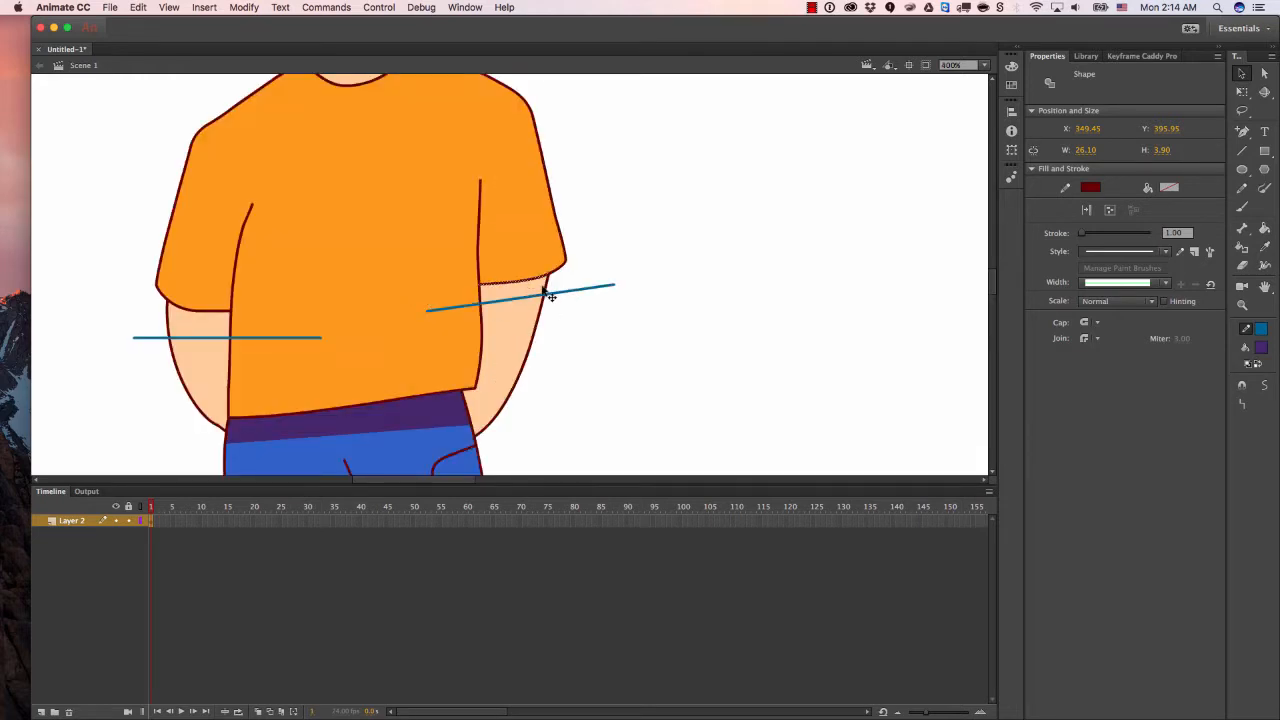
click(549, 295)
shift+click(194, 323)
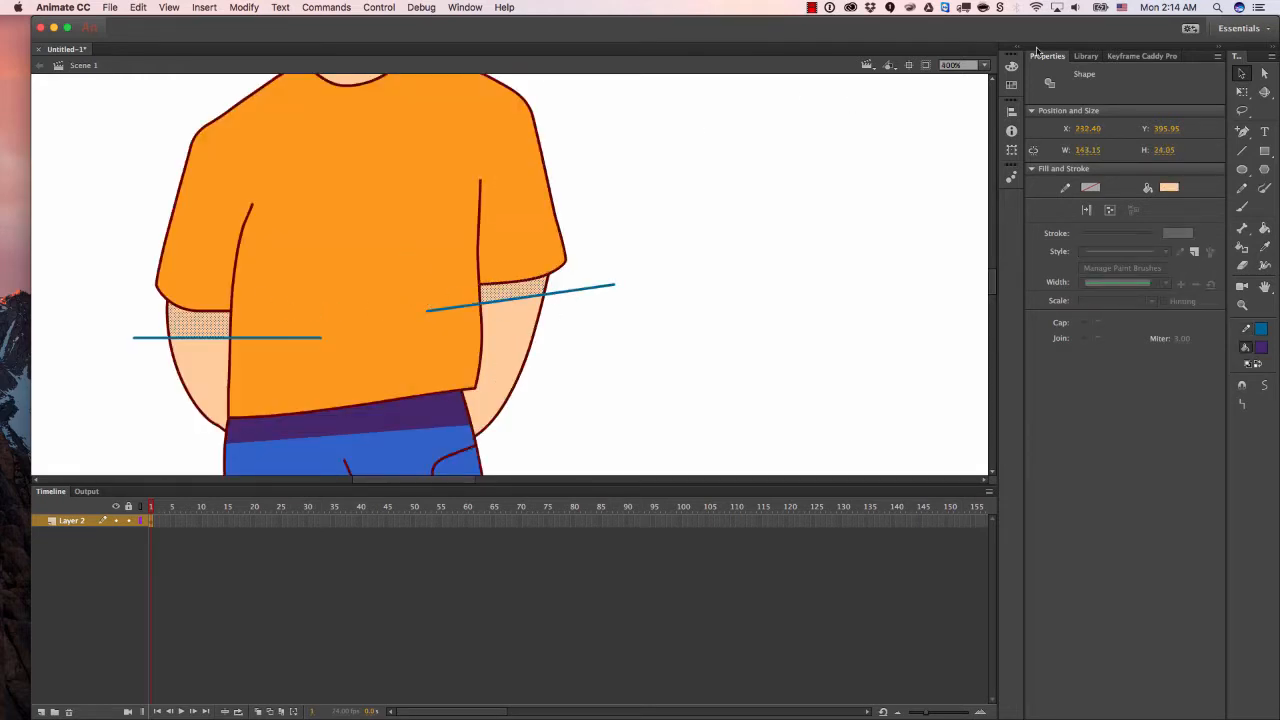
click(1012, 66)
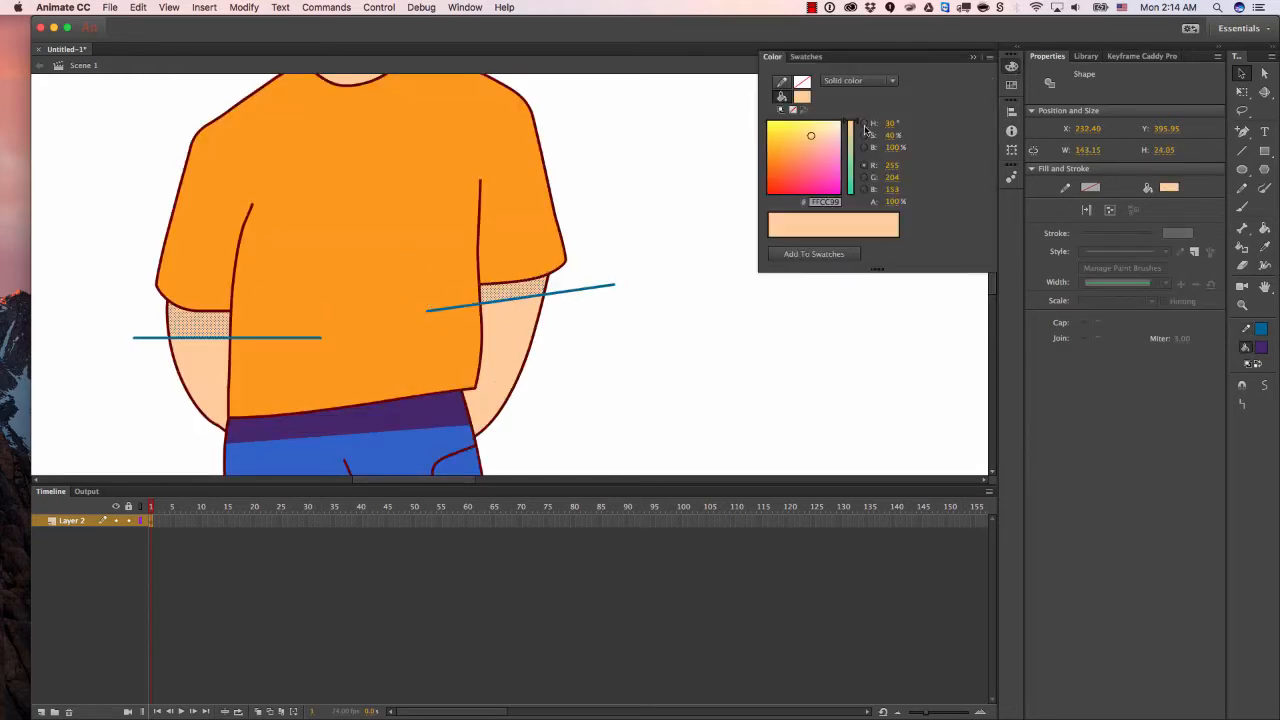
click(865, 147)
drag(852, 134, 851, 140)
click(629, 209)
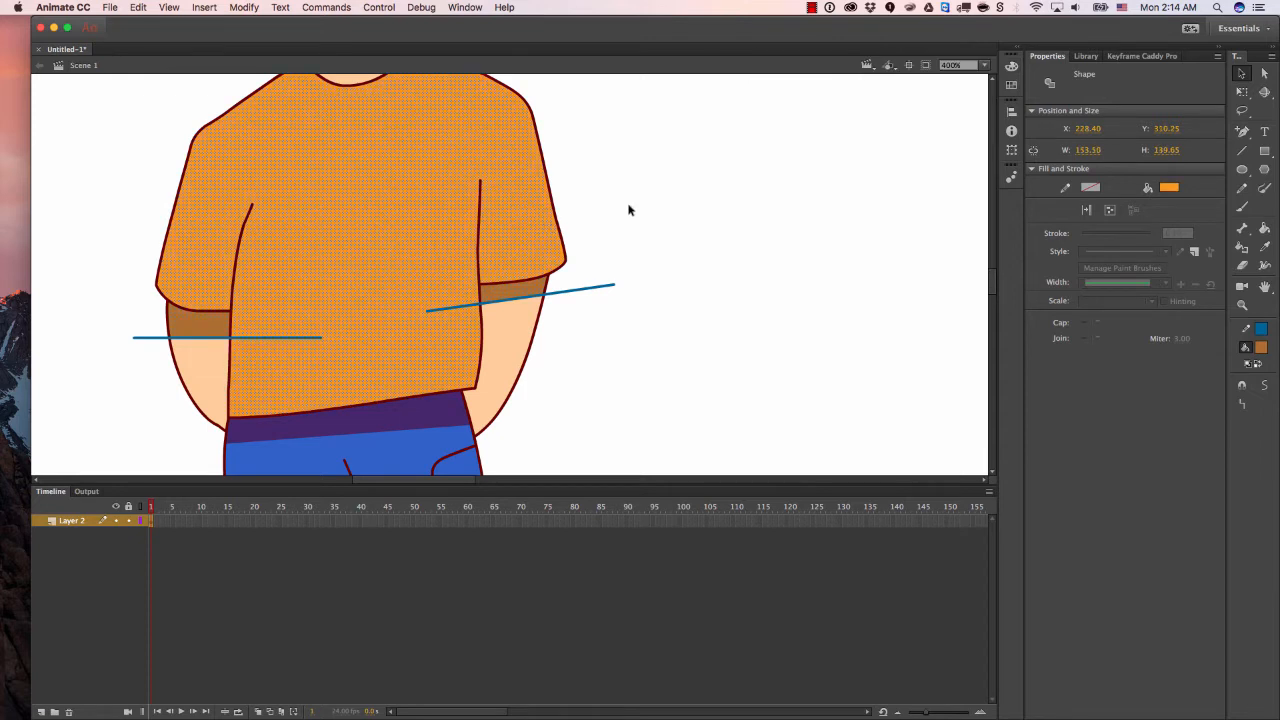
Delete the two blue guide lines crossing the boy's arms.
click(576, 294)
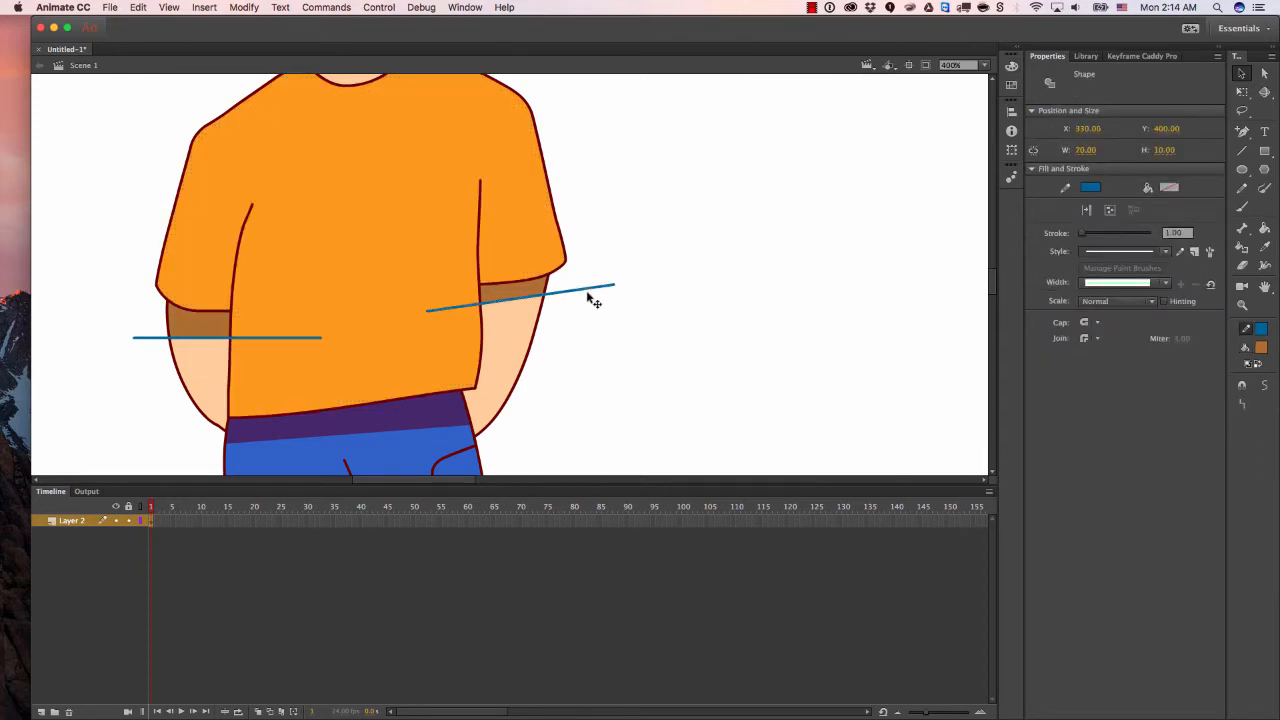
key(Delete)
click(292, 339)
key(Delete)
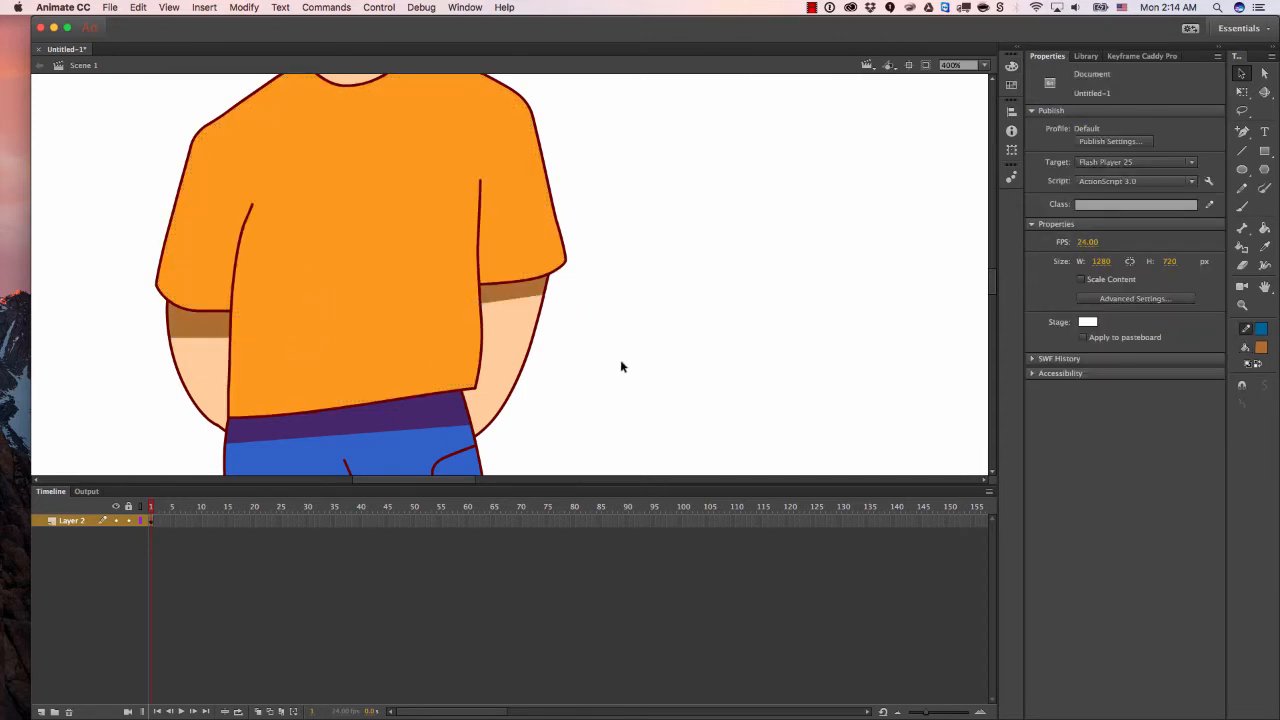
Examine the whole shaded boy and the turnaround reference in Chrome, and return to the Animate drawing.
key(super+minus)
key(super+minus)
key(super+minus)
key(super+equal)
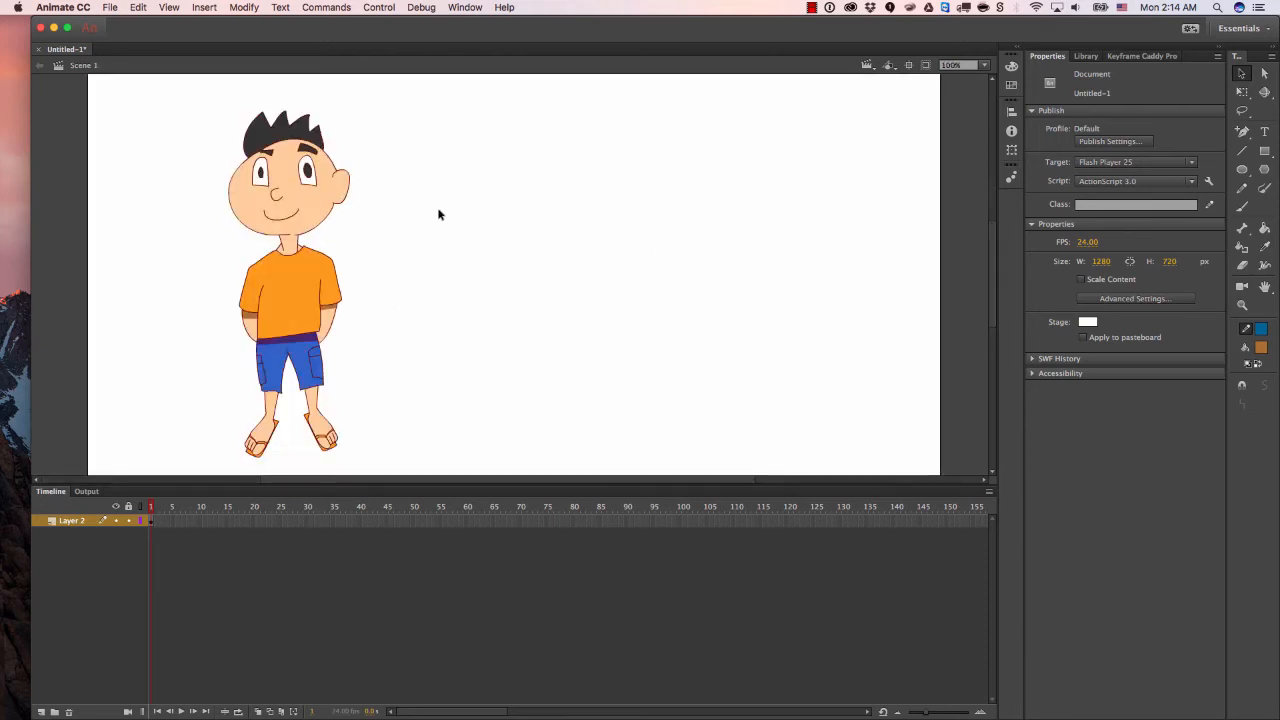
scroll(355, 153, up, 1)
scroll(361, 168, down, 1)
scroll(363, 175, up, 1)
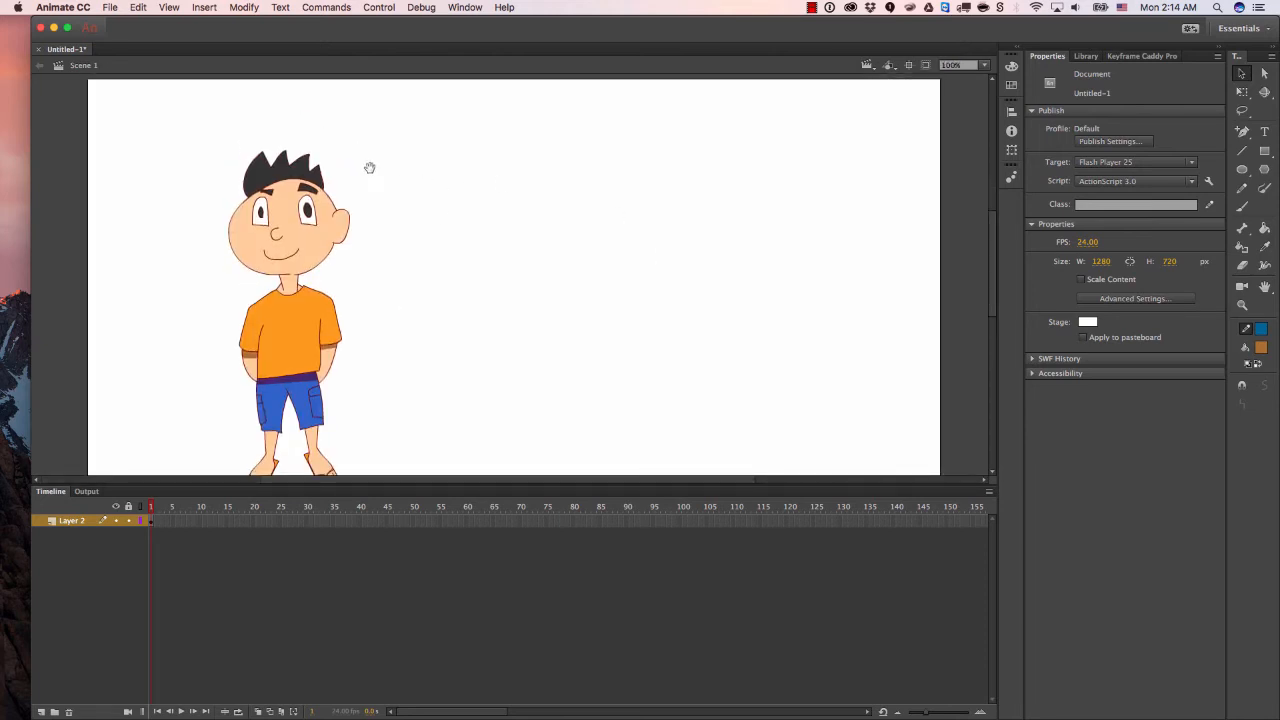
drag(369, 167, 368, 126)
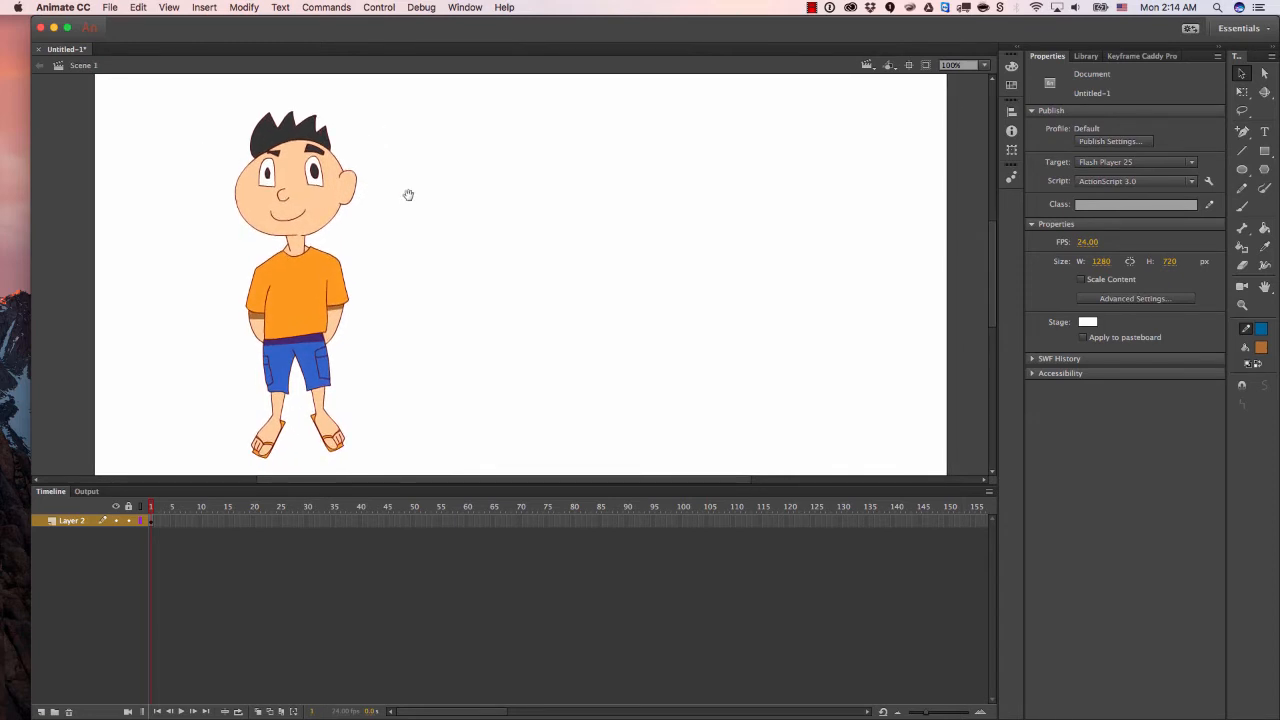
scroll(408, 194, down, 2)
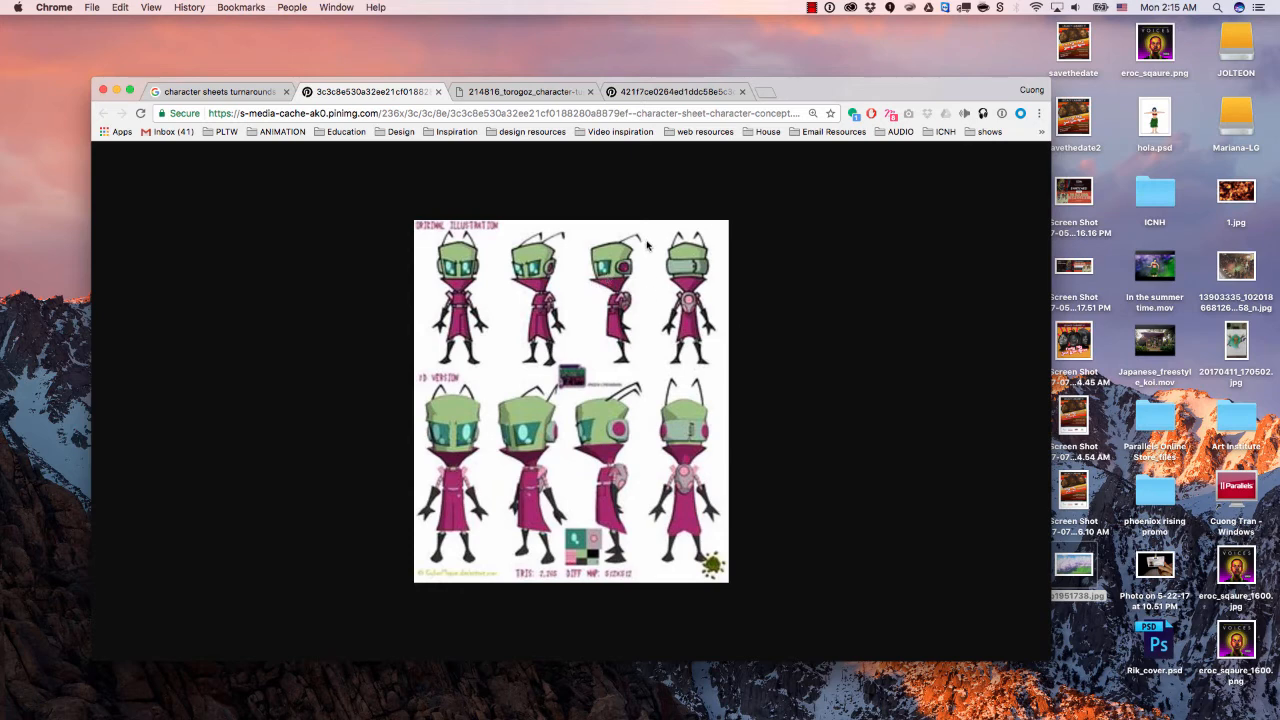
key(ctrl+Right)
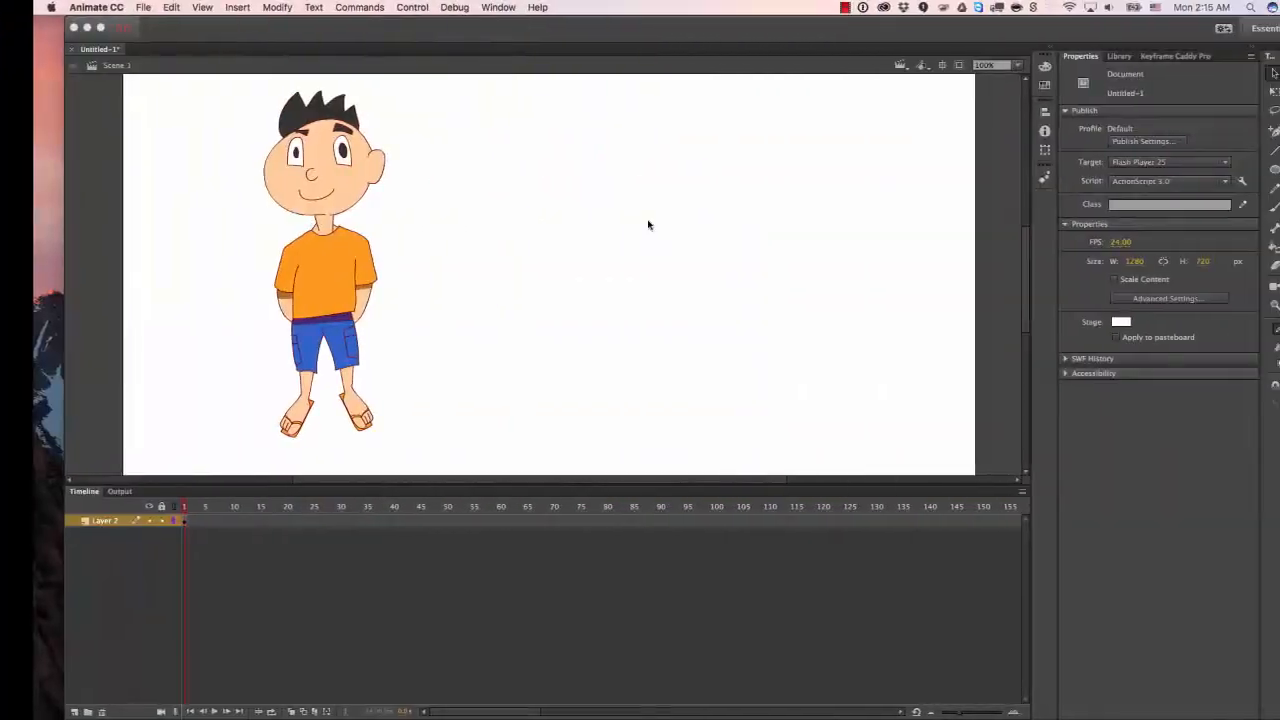